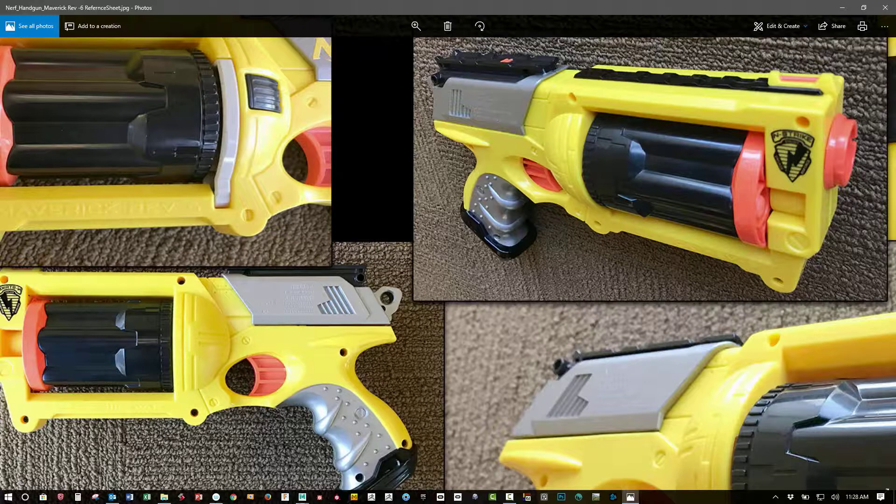
# Switch from the reference photo to the handgun scene in Autodesk Maya
pyautogui.moveTo(302, 498)
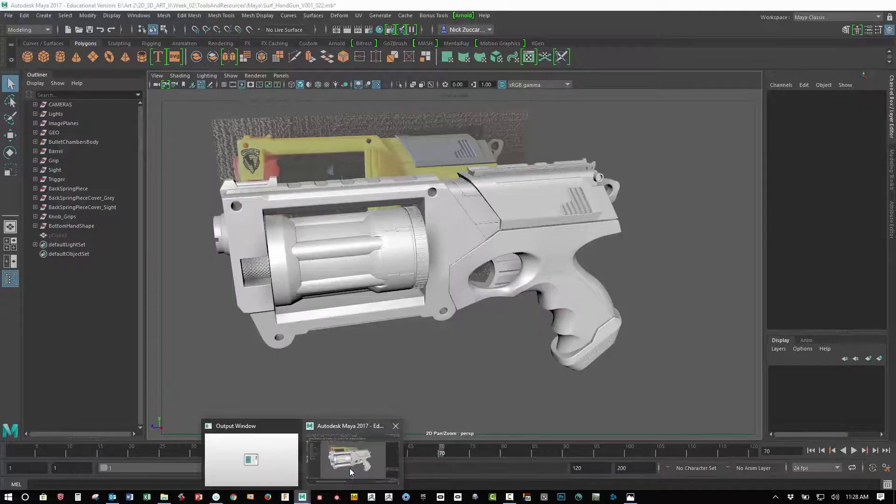
pyautogui.click(349, 468)
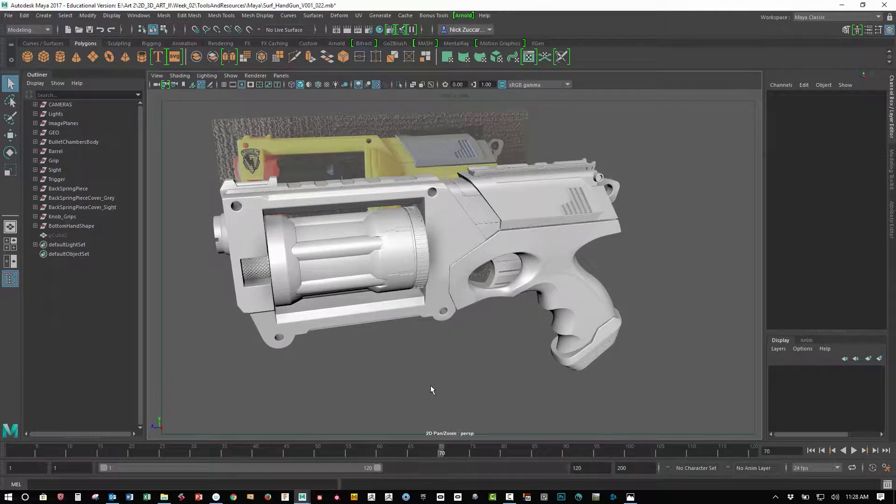
pyautogui.moveTo(430, 385); pyautogui.dragTo(430, 366, button='middle')
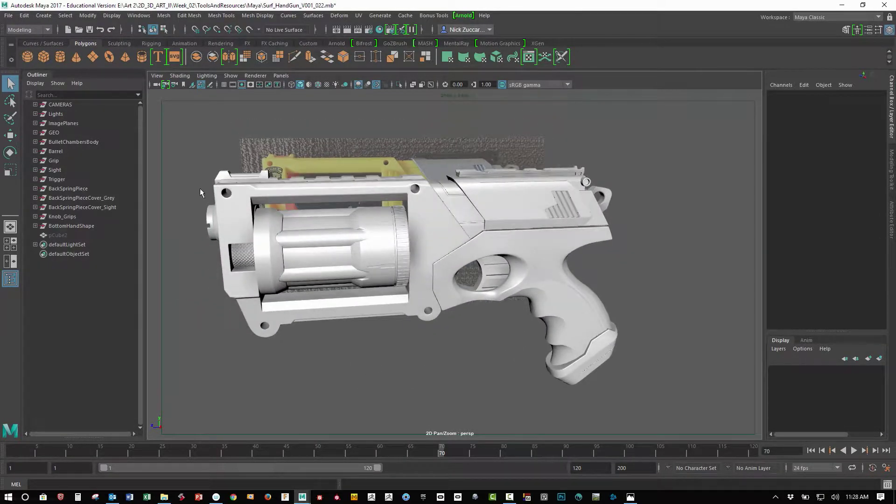
# Create a polygon sphere with radius 1, 20 axis divisions, 20 height divisions and Z as its axis
pyautogui.click(44, 15)
pyautogui.moveTo(74, 48)
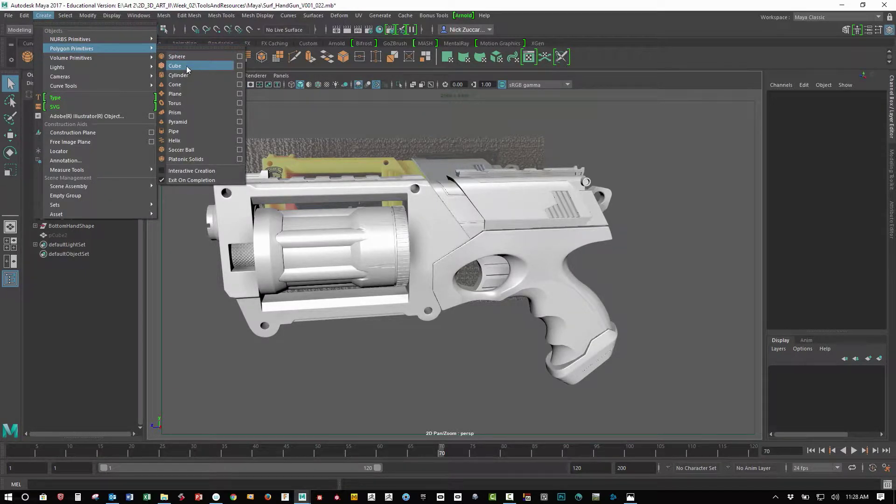
pyautogui.click(239, 58)
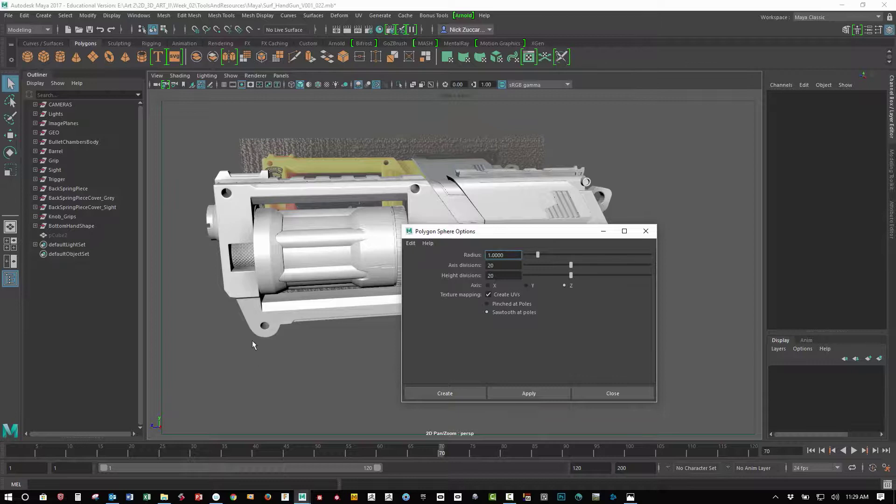
pyautogui.keyDown('alt'); pyautogui.moveTo(252, 341); pyautogui.dragTo(204, 336); pyautogui.keyUp('alt')
pyautogui.keyDown('alt'); pyautogui.moveTo(355, 304); pyautogui.dragTo(495, 360); pyautogui.keyUp('alt')
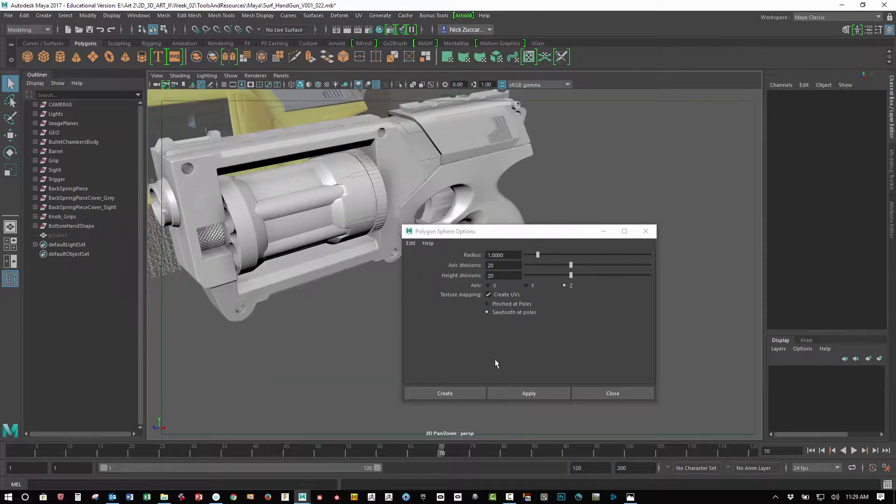
pyautogui.click(552, 392)
pyautogui.click(651, 231)
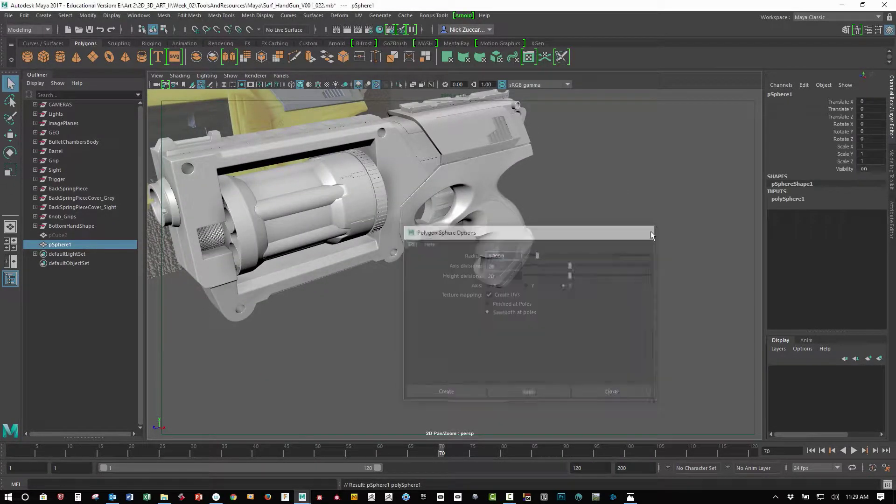
# Scale the new sphere up uniformly to about 8.12
pyautogui.press('w')
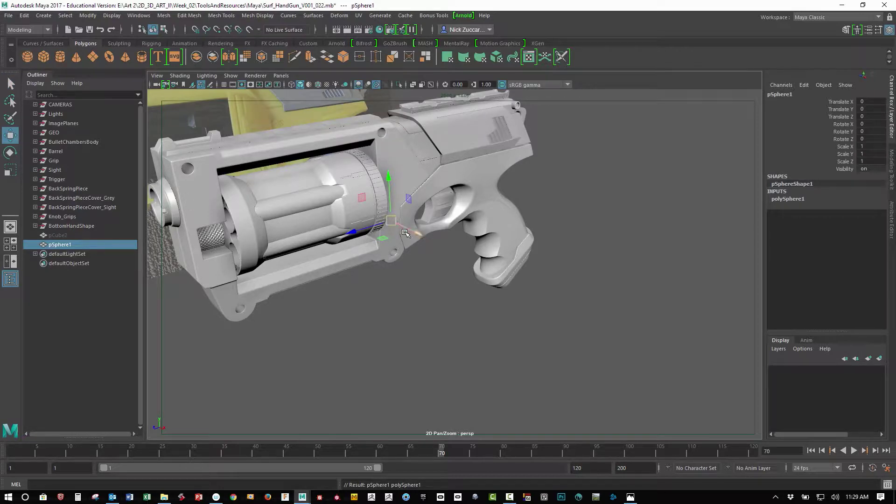
pyautogui.press('r')
pyautogui.moveTo(392, 221); pyautogui.dragTo(565, 372)
pyautogui.keyDown('alt'); pyautogui.moveTo(481, 252); pyautogui.dragTo(498, 300, button='middle'); pyautogui.keyUp('alt')
pyautogui.keyDown('alt'); pyautogui.moveTo(499, 299); pyautogui.dragTo(464, 295); pyautogui.keyUp('alt')
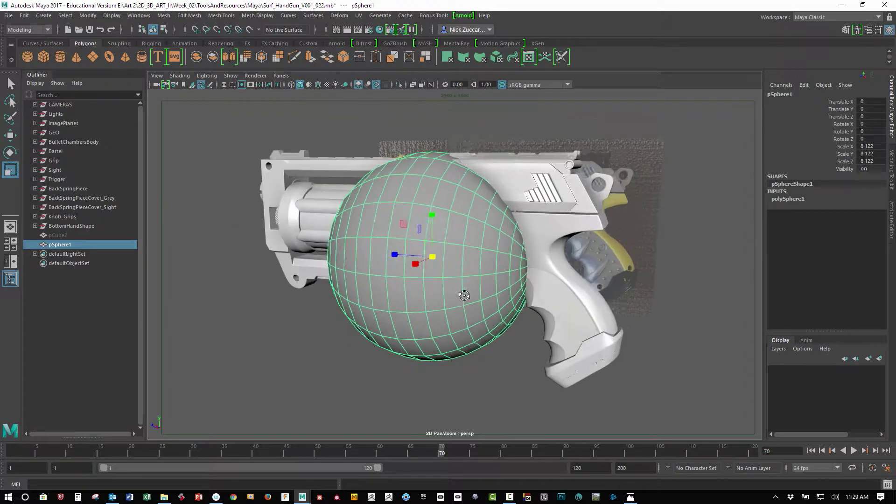
# Set the sphere's Subdivisions Axis to 32 and its Subdivisions Height to 16
pyautogui.click(794, 199)
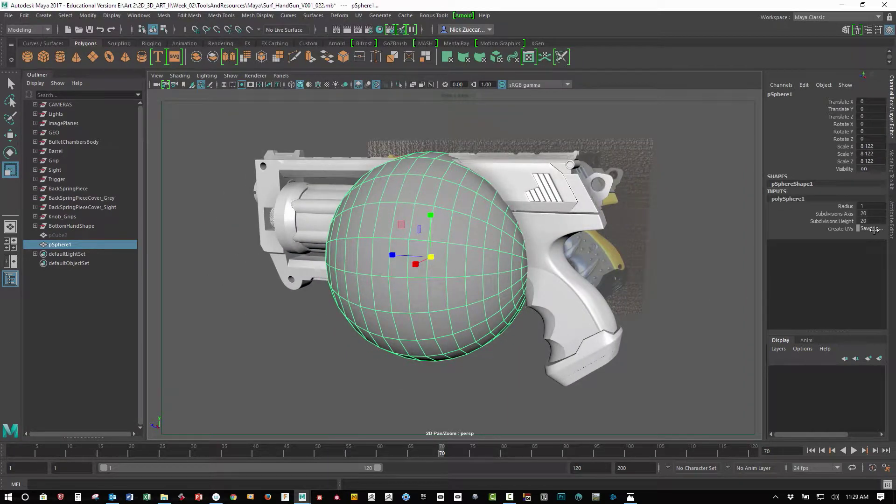
pyautogui.doubleClick(874, 206)
pyautogui.press('Tab')
pyautogui.write('32')
pyautogui.press('Return')
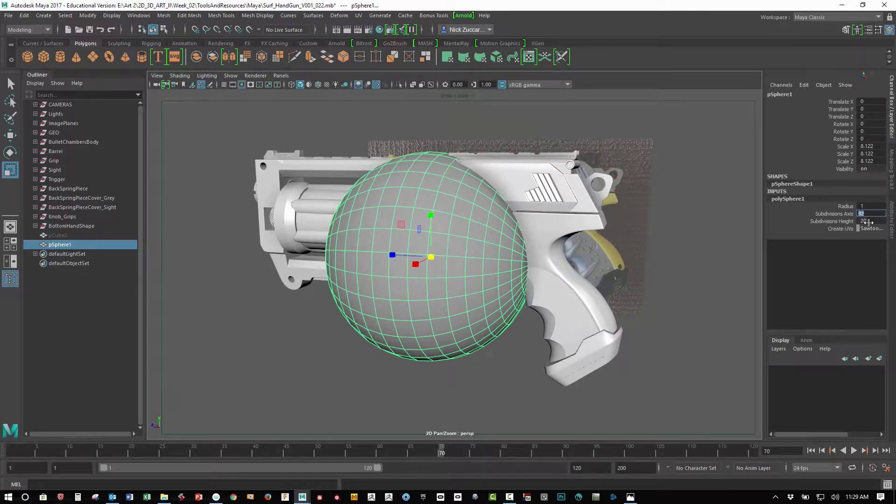
pyautogui.doubleClick(868, 221)
pyautogui.write('16')
pyautogui.press('Return')
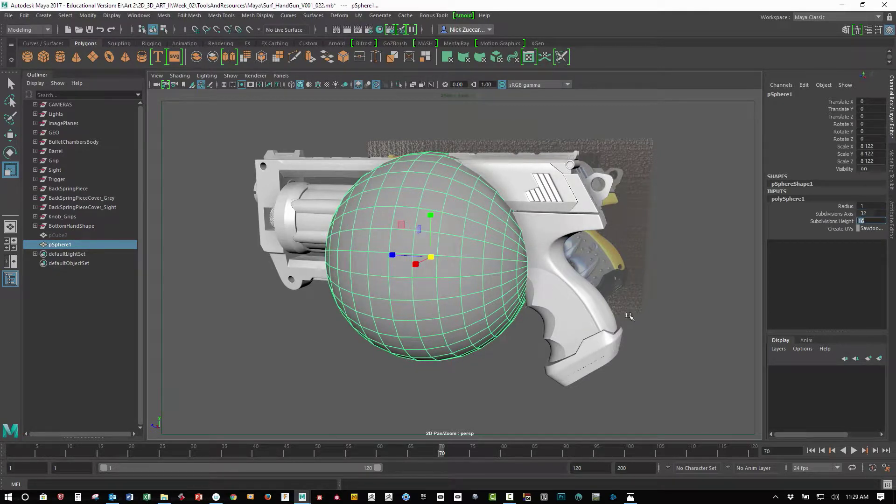
# Display wireframe over the shaded models in the perspective view
pyautogui.keyDown('alt'); pyautogui.moveTo(485, 387); pyautogui.dragTo(602, 332); pyautogui.keyUp('alt')
pyautogui.keyDown('alt'); pyautogui.moveTo(665, 279); pyautogui.dragTo(636, 280); pyautogui.keyUp('alt')
pyautogui.scroll(4, 637, 280)
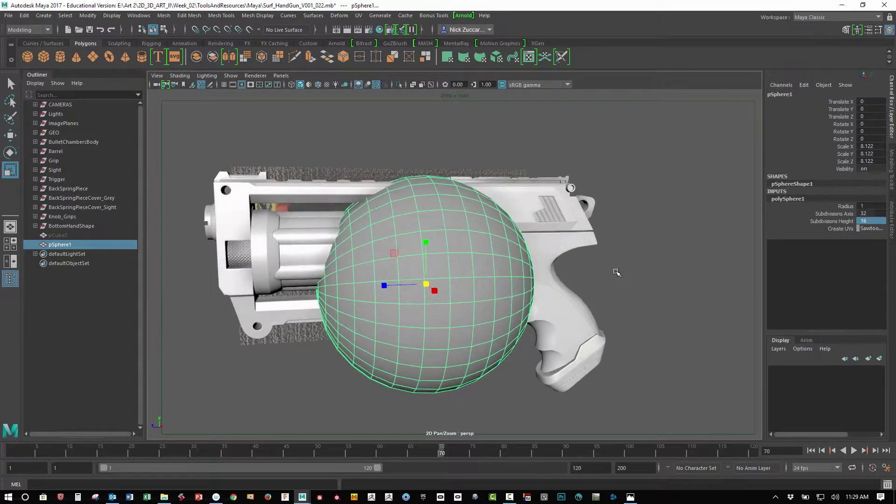
pyautogui.press('w')
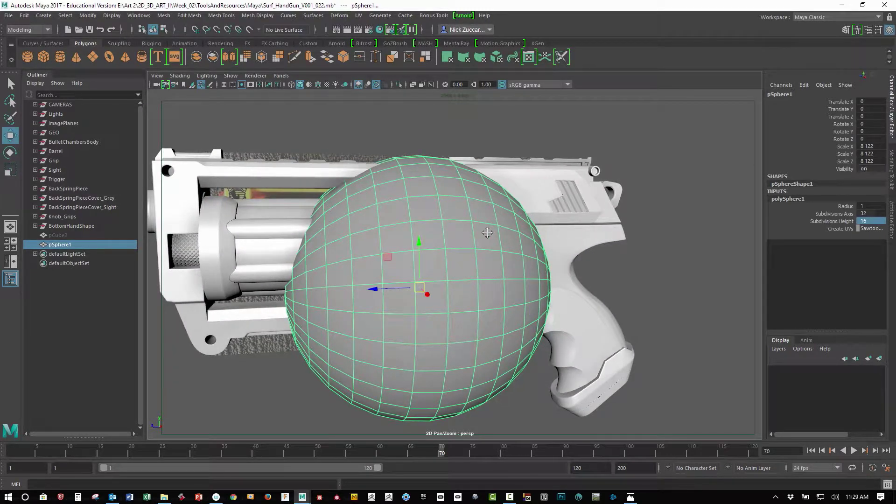
pyautogui.keyDown('alt'); pyautogui.moveTo(488, 234); pyautogui.dragTo(576, 223); pyautogui.keyUp('alt')
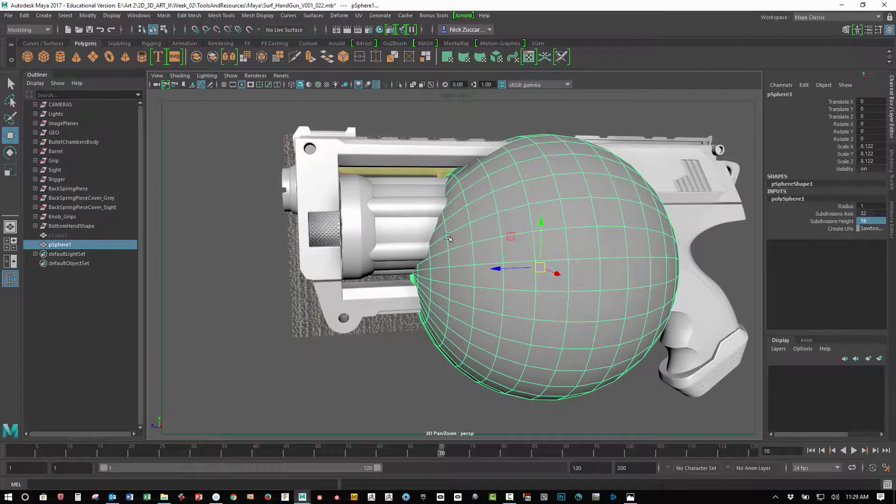
pyautogui.click(318, 84)
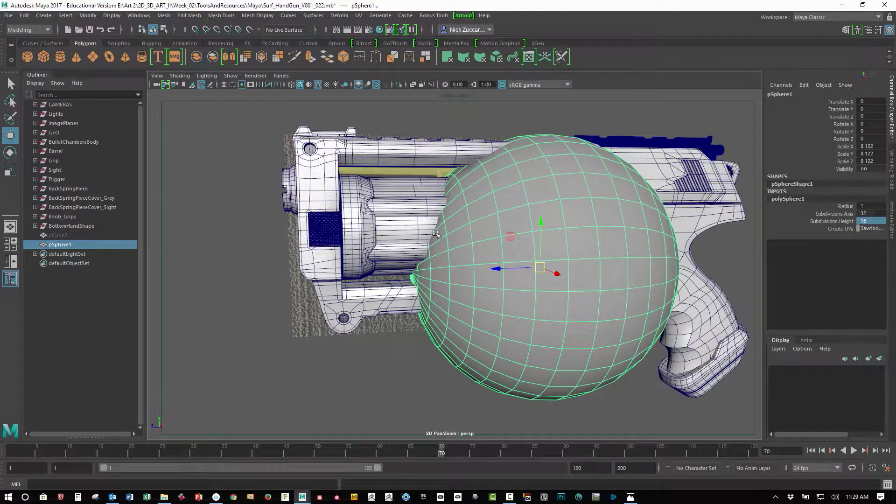
pyautogui.moveTo(399, 321)
pyautogui.keyDown('alt'); pyautogui.mouseDown()
pyautogui.moveTo(387, 334)
pyautogui.moveTo(406, 327)
pyautogui.mouseUp(); pyautogui.keyUp('alt')
pyautogui.keyDown('alt'); pyautogui.moveTo(382, 198); pyautogui.dragTo(413, 236); pyautogui.keyUp('alt')
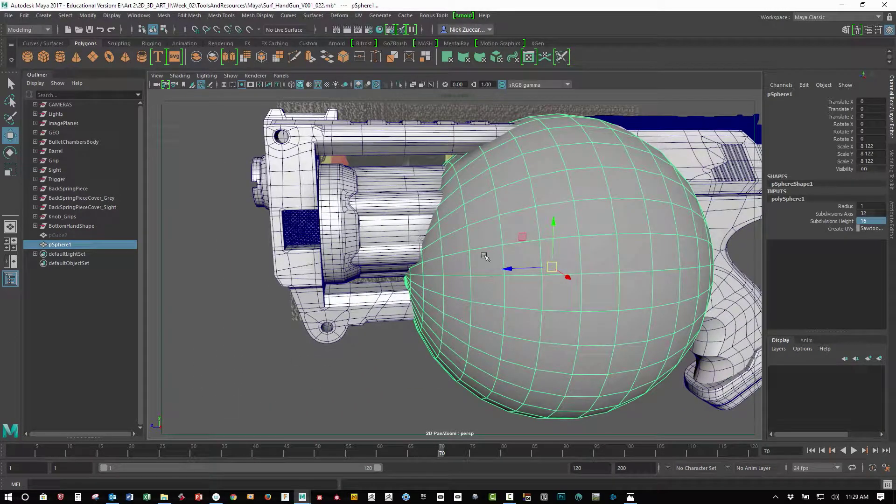
# Snap the sphere vertically to the mid-height vertices of the frame's front opening, at Translate Y 2.694
pyautogui.press('v')
pyautogui.press('v')
pyautogui.moveTo(554, 223); pyautogui.dragTo(281, 232)
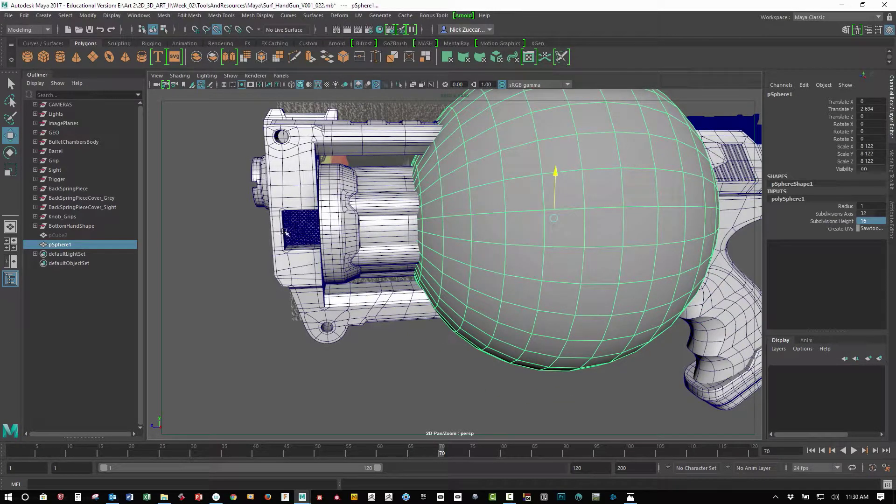
pyautogui.moveTo(333, 232); pyautogui.dragTo(500, 266)
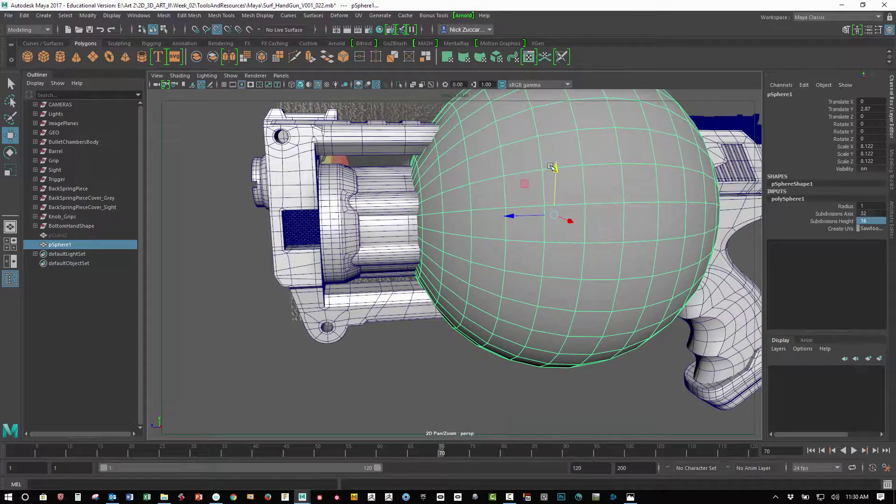
pyautogui.moveTo(554, 168); pyautogui.dragTo(280, 232)
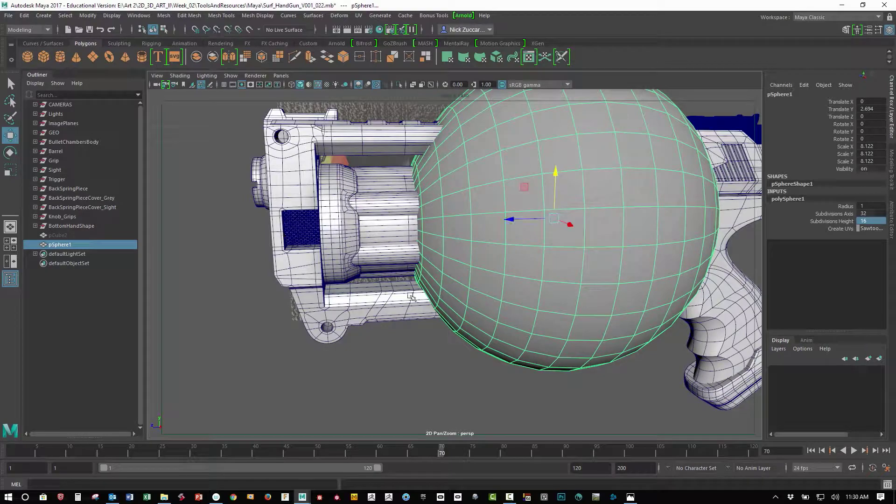
# Scale the sphere down uniformly to about 4.15
pyautogui.keyDown('alt'); pyautogui.moveTo(511, 340); pyautogui.dragTo(559, 308); pyautogui.keyUp('alt')
pyautogui.scroll(-5, 540, 318)
pyautogui.press('r')
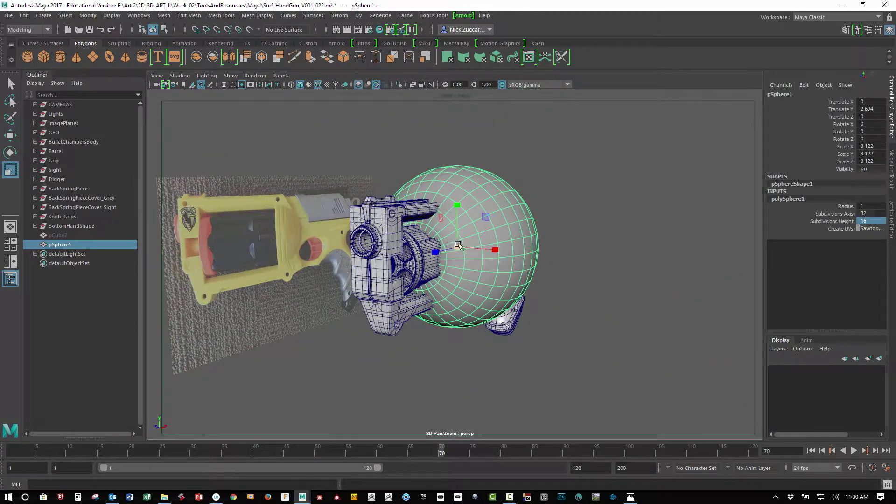
pyautogui.moveTo(456, 248); pyautogui.dragTo(373, 235)
pyautogui.scroll(6, 420, 232)
pyautogui.keyDown('alt'); pyautogui.moveTo(461, 230); pyautogui.dragTo(491, 241, button='middle'); pyautogui.keyUp('alt')
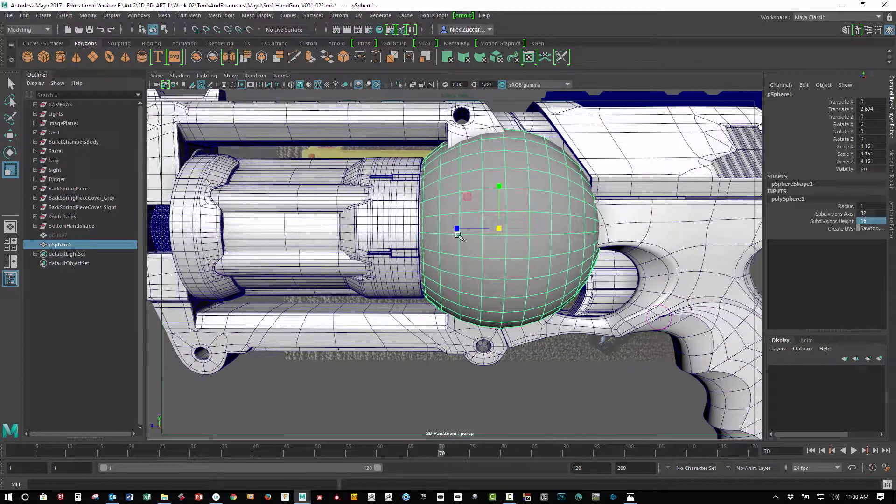
# Move the sphere toward the bullet chambers along Z and snap it to the frame's inner edge at Translate Z 2.049
pyautogui.press('w')
pyautogui.moveTo(462, 229); pyautogui.dragTo(405, 227)
pyautogui.keyDown('alt'); pyautogui.moveTo(405, 227); pyautogui.dragTo(402, 258, button='middle'); pyautogui.keyUp('alt')
pyautogui.keyDown('alt'); pyautogui.moveTo(403, 258); pyautogui.dragTo(429, 241); pyautogui.keyUp('alt')
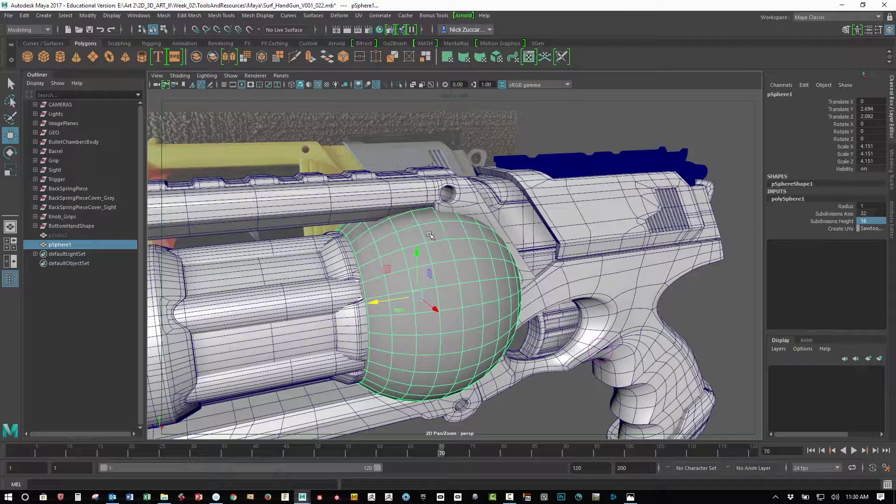
pyautogui.keyDown('alt'); pyautogui.moveTo(429, 235); pyautogui.dragTo(495, 289, button='right'); pyautogui.keyUp('alt')
pyautogui.press('v')
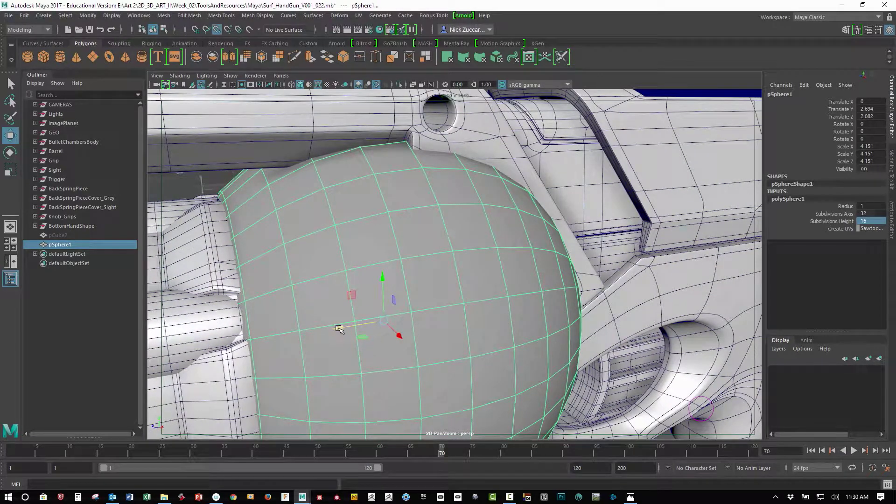
pyautogui.moveTo(341, 328); pyautogui.dragTo(415, 150)
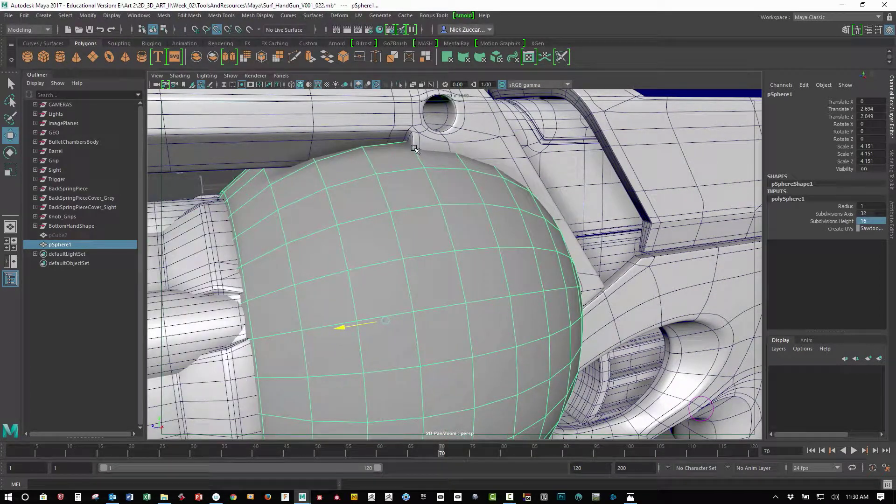
pyautogui.keyDown('alt'); pyautogui.moveTo(492, 321); pyautogui.dragTo(436, 242, button='right'); pyautogui.keyUp('alt')
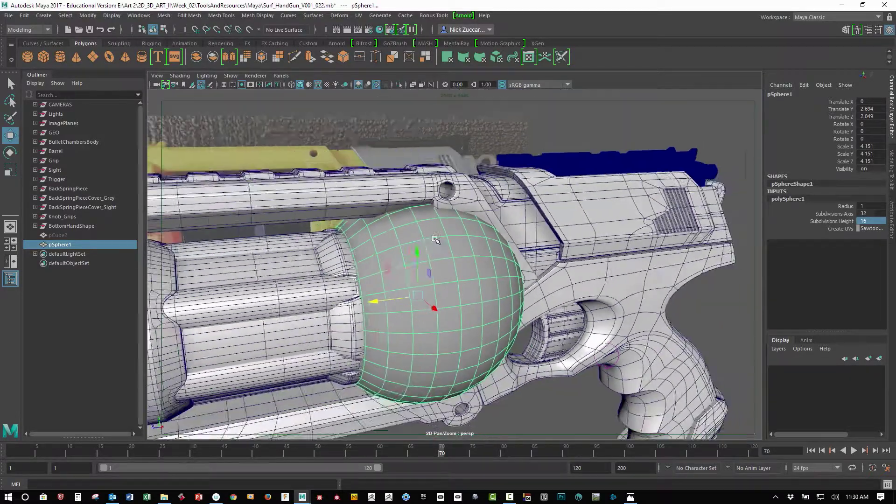
# Examine from several angles how the sphere fits against the frame and the bullet chambers
pyautogui.keyDown('alt'); pyautogui.moveTo(436, 242); pyautogui.dragTo(495, 267); pyautogui.keyUp('alt')
pyautogui.keyDown('alt'); pyautogui.moveTo(500, 252); pyautogui.dragTo(507, 235, button='middle'); pyautogui.keyUp('alt')
pyautogui.keyDown('alt'); pyautogui.moveTo(507, 236); pyautogui.dragTo(526, 242); pyautogui.keyUp('alt')
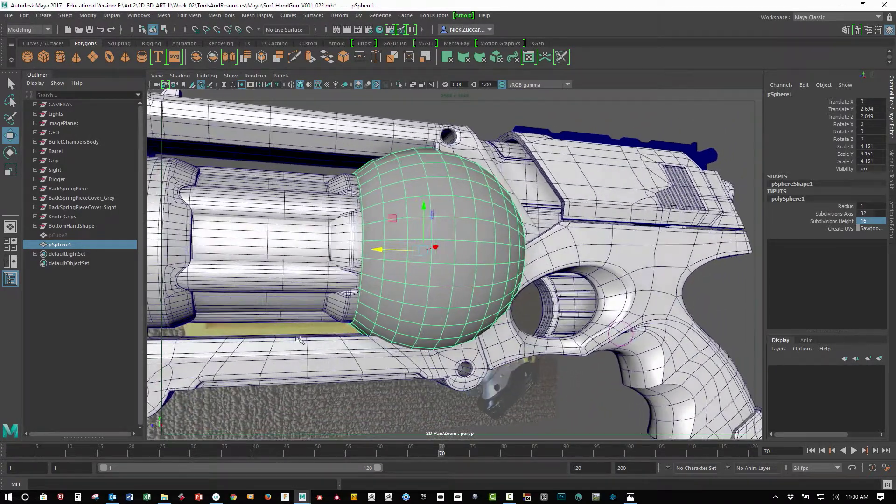
pyautogui.keyDown('alt'); pyautogui.moveTo(313, 315); pyautogui.dragTo(390, 294, button='middle'); pyautogui.keyUp('alt')
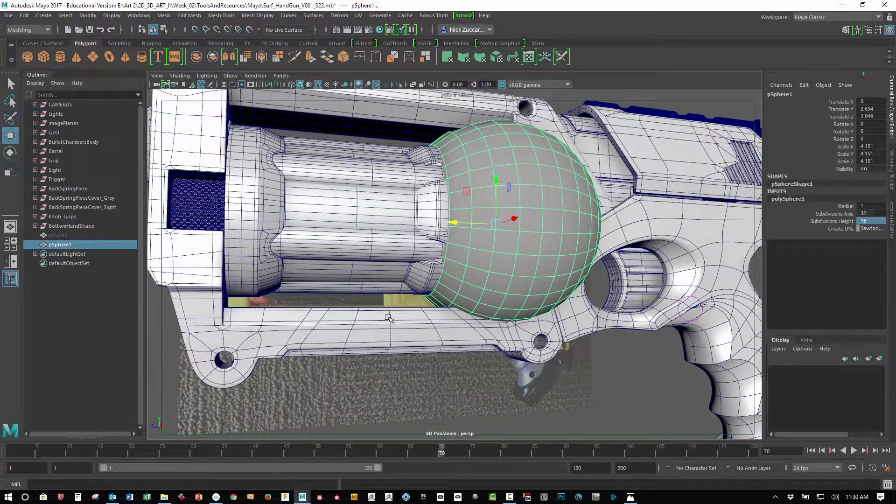
pyautogui.keyDown('alt'); pyautogui.moveTo(537, 317); pyautogui.dragTo(518, 320); pyautogui.keyUp('alt')
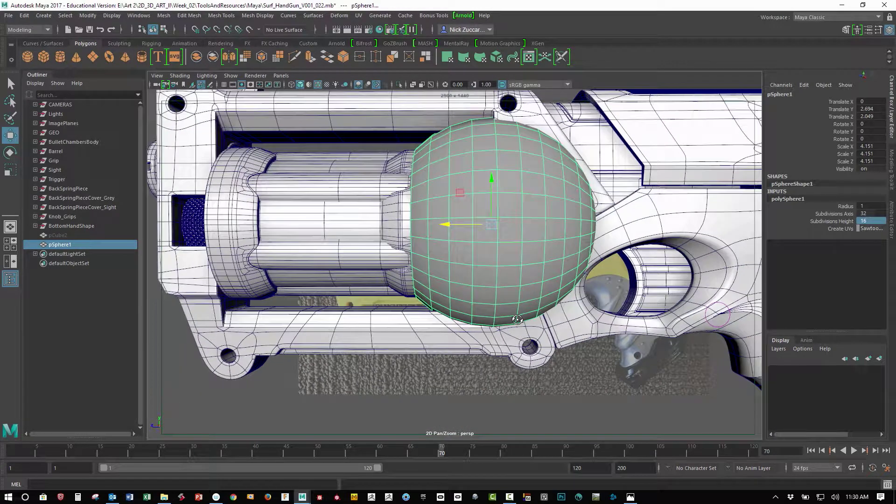
pyautogui.keyDown('alt'); pyautogui.moveTo(511, 130); pyautogui.dragTo(519, 120); pyautogui.keyUp('alt')
pyautogui.keyDown('alt'); pyautogui.moveTo(533, 154); pyautogui.dragTo(534, 186); pyautogui.keyUp('alt')
pyautogui.keyDown('alt'); pyautogui.moveTo(503, 253); pyautogui.dragTo(526, 255); pyautogui.keyUp('alt')
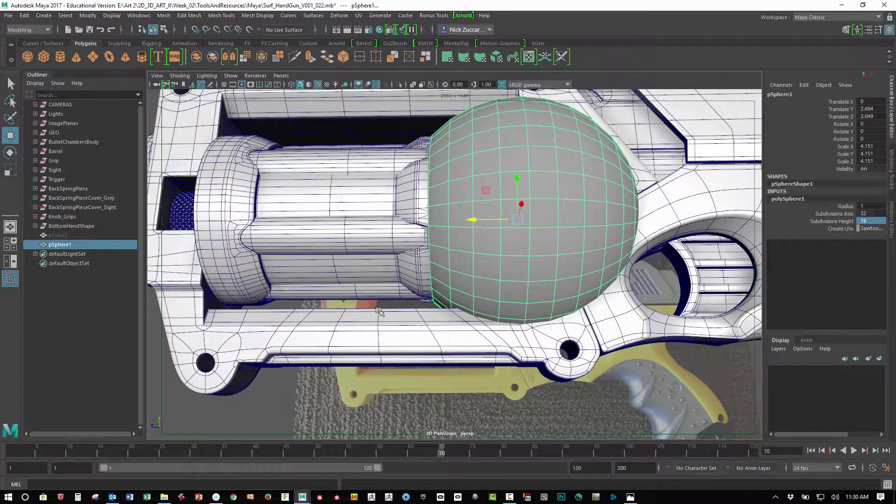
# Reduce the sphere's uniform scale to about 3.66 to fit the frame behind the bullet chambers
pyautogui.press('r')
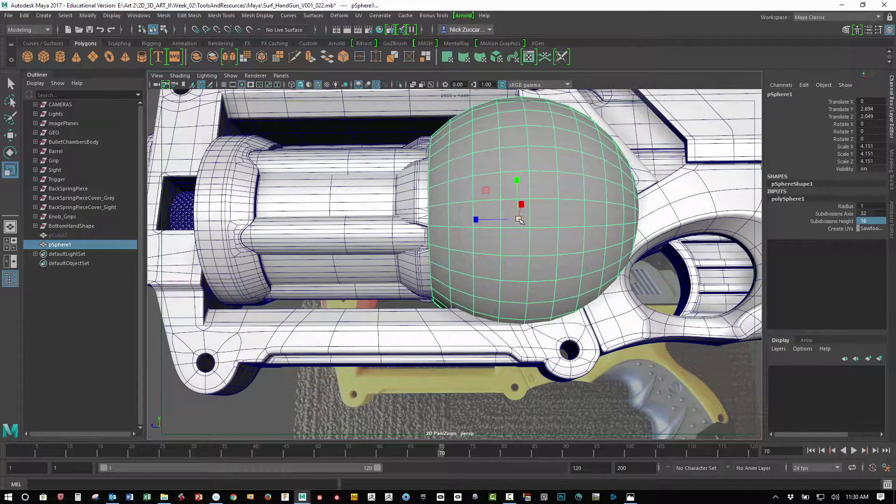
pyautogui.moveTo(519, 220); pyautogui.dragTo(496, 219)
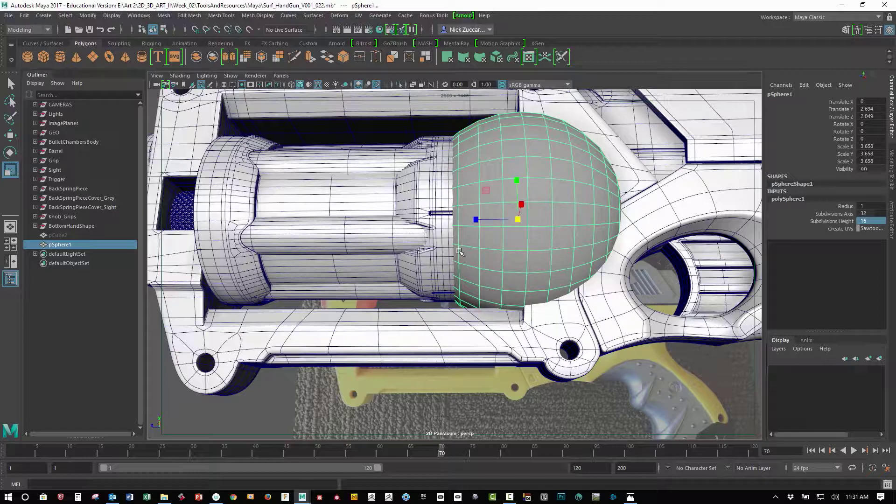
pyautogui.keyDown('alt'); pyautogui.moveTo(401, 253); pyautogui.dragTo(420, 283); pyautogui.keyUp('alt')
pyautogui.keyDown('alt'); pyautogui.moveTo(554, 285); pyautogui.dragTo(505, 290, button='right'); pyautogui.keyUp('alt')
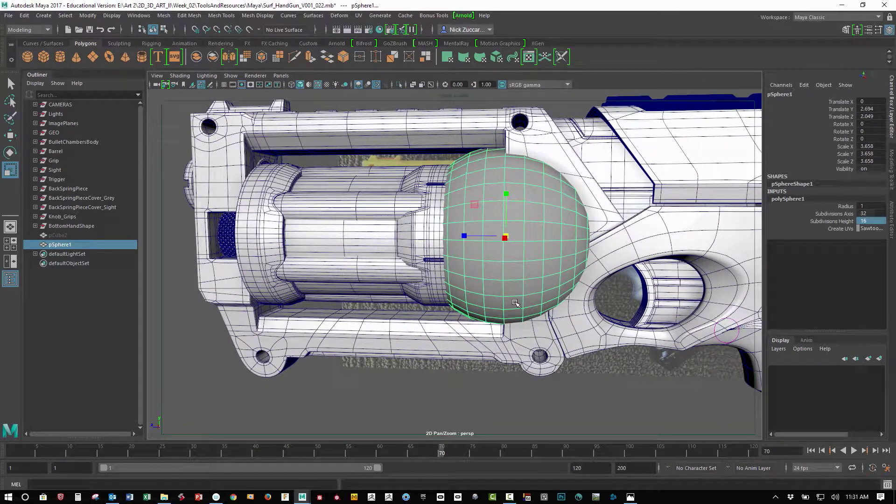
# In the side view, delete the edges of the sphere's half facing the bullet chambers
pyautogui.press('F10')
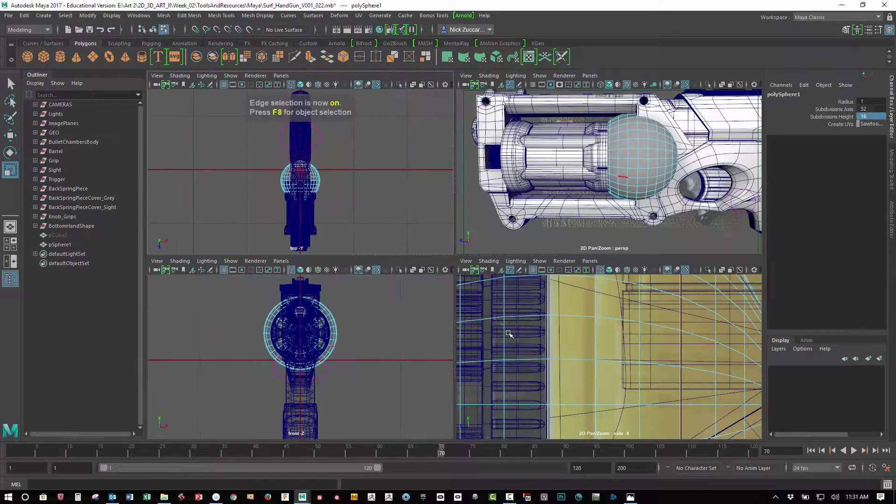
pyautogui.press('space')
pyautogui.press('space')
pyautogui.keyDown('alt'); pyautogui.moveTo(605, 376); pyautogui.dragTo(379, 245, button='right'); pyautogui.keyUp('alt')
pyautogui.keyDown('alt'); pyautogui.click(380, 245); pyautogui.keyUp('alt')
pyautogui.keyDown('alt'); pyautogui.moveTo(379, 245); pyautogui.dragTo(383, 270, button='middle'); pyautogui.keyUp('alt')
pyautogui.keyDown('alt'); pyautogui.moveTo(382, 270); pyautogui.dragTo(446, 303, button='right'); pyautogui.keyUp('alt')
pyautogui.moveTo(296, 198); pyautogui.dragTo(440, 443)
pyautogui.press('Delete')
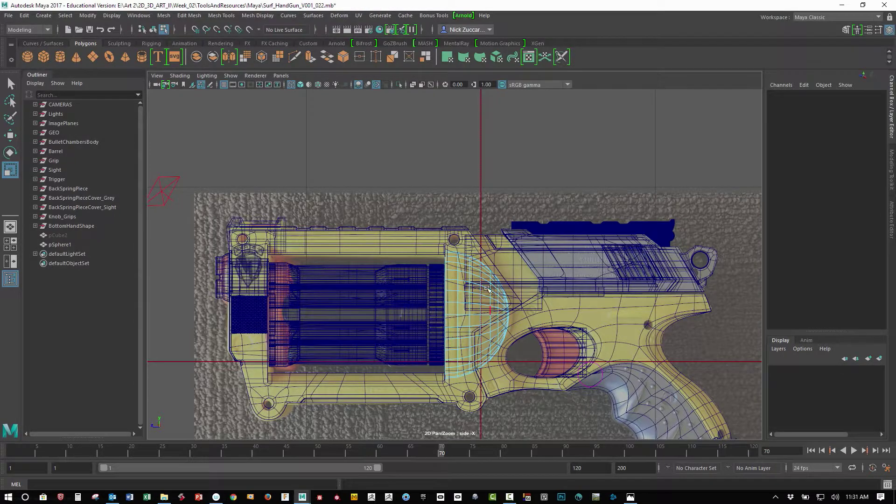
# Return the half sphere to object mode in the perspective view and move it along X to about -0.708
pyautogui.press('space')
pyautogui.keyDown('alt'); pyautogui.moveTo(610, 205); pyautogui.dragTo(588, 241); pyautogui.keyUp('alt')
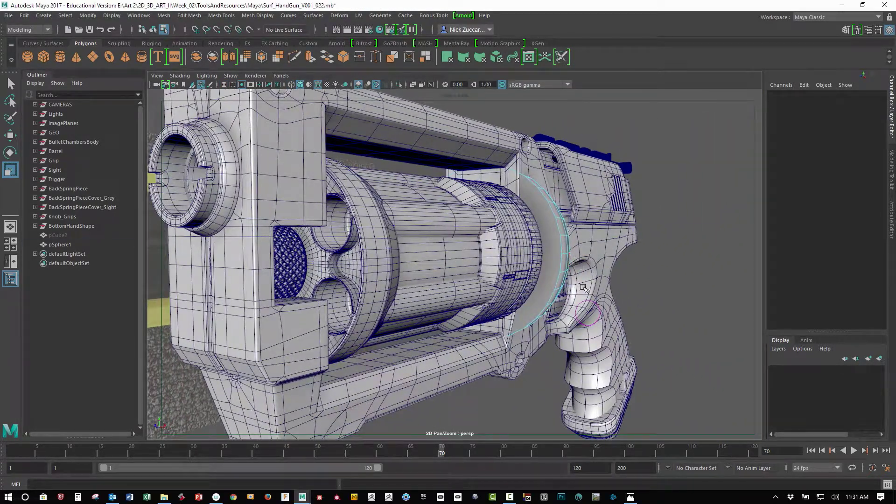
pyautogui.press('F8')
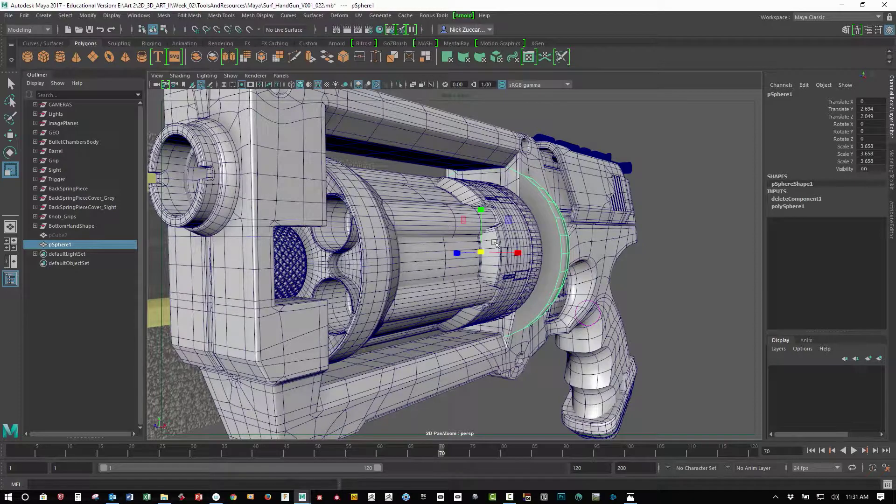
pyautogui.moveTo(495, 243)
pyautogui.keyDown('alt'); pyautogui.mouseDown()
pyautogui.moveTo(513, 271)
pyautogui.moveTo(504, 245)
pyautogui.mouseUp(); pyautogui.keyUp('alt')
pyautogui.keyDown('alt'); pyautogui.moveTo(503, 246); pyautogui.dragTo(518, 232, button='right'); pyautogui.keyUp('alt')
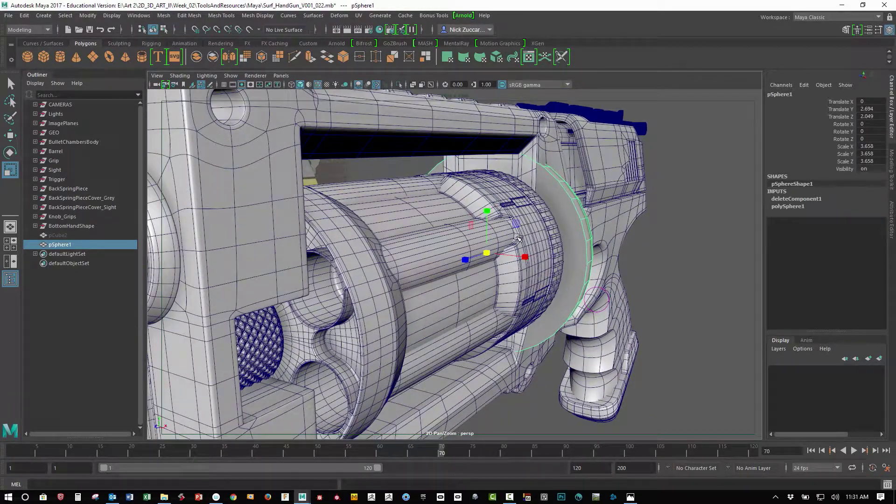
pyautogui.press('w')
pyautogui.moveTo(532, 258); pyautogui.dragTo(512, 254)
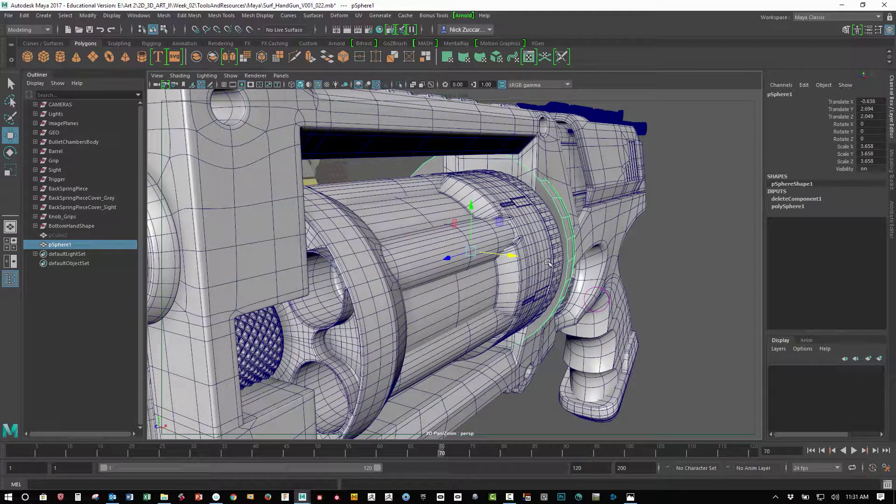
pyautogui.moveTo(513, 255); pyautogui.dragTo(512, 256)
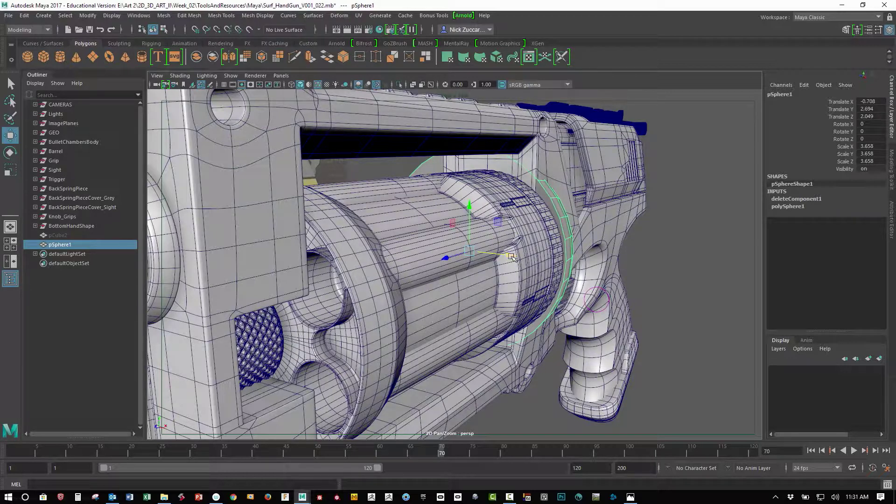
# Move the half sphere's pivot outward and snap it to a vertex on its open rim next to the bullet chambers
pyautogui.keyDown('alt'); pyautogui.moveTo(624, 289); pyautogui.dragTo(538, 258); pyautogui.keyUp('alt')
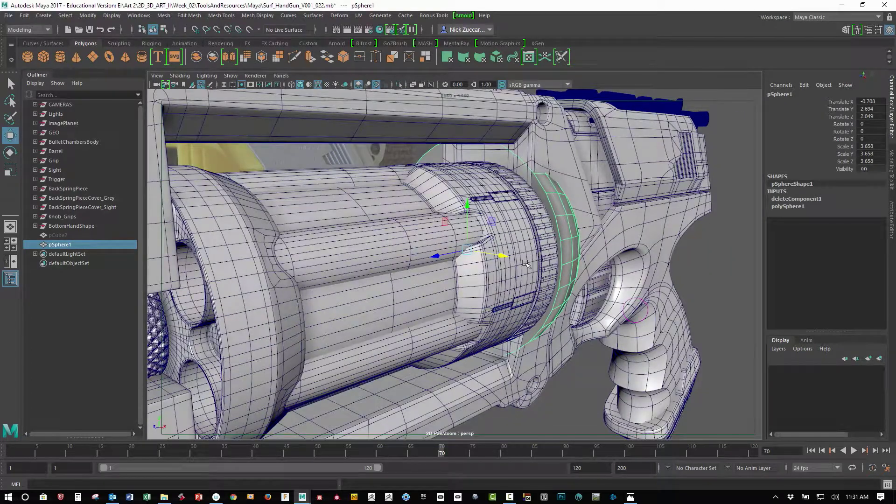
pyautogui.press('r')
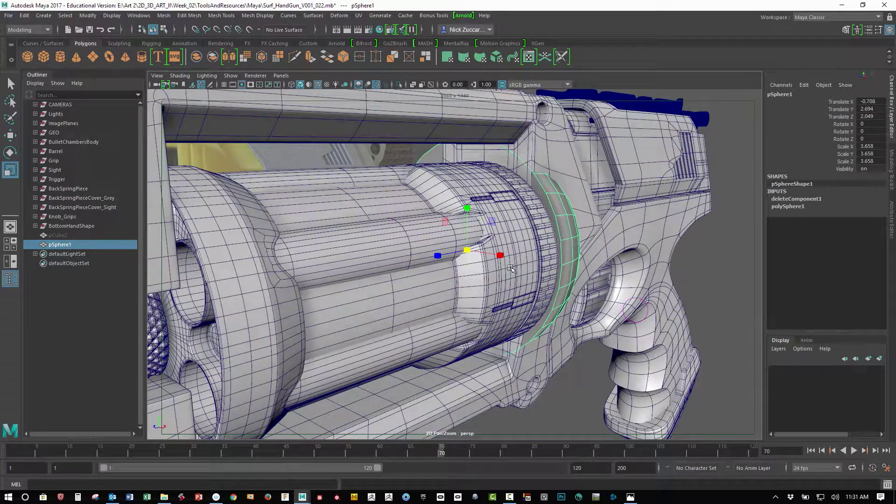
pyautogui.press('d')
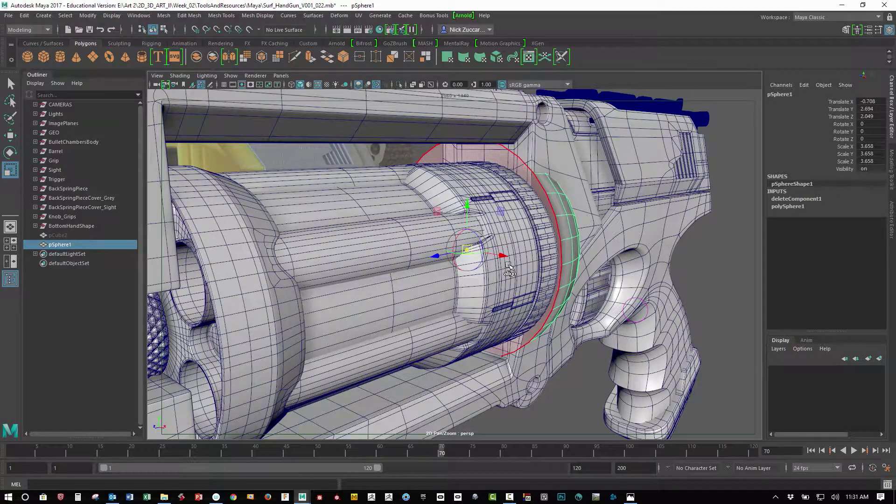
pyautogui.moveTo(504, 256); pyautogui.dragTo(562, 265)
pyautogui.press('v')
pyautogui.keyDown('alt'); pyautogui.moveTo(619, 298); pyautogui.dragTo(532, 268); pyautogui.keyUp('alt')
pyautogui.keyDown('alt'); pyautogui.moveTo(533, 267); pyautogui.dragTo(587, 307, button='right'); pyautogui.keyUp('alt')
pyautogui.press('v')
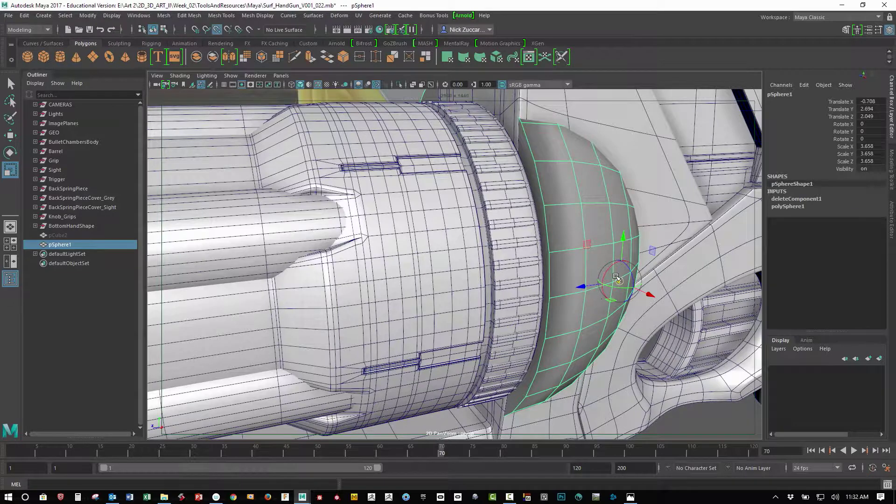
pyautogui.moveTo(615, 283); pyautogui.dragTo(550, 298)
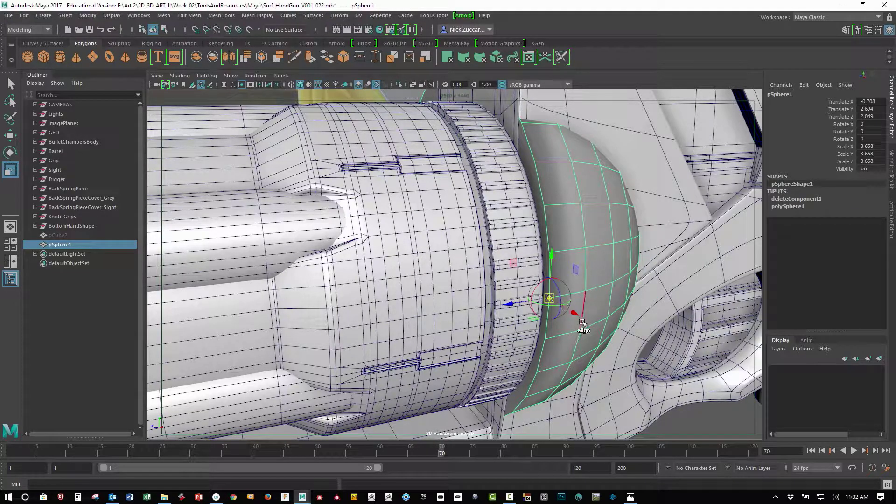
pyautogui.press('Insert')
# Scale the half sphere uniformly to about 5.606 from its new pivot and raise it to about Translate Y 3.051
pyautogui.keyDown('alt'); pyautogui.moveTo(682, 317); pyautogui.dragTo(538, 272, button='right'); pyautogui.keyUp('alt')
pyautogui.keyDown('alt'); pyautogui.moveTo(539, 273); pyautogui.dragTo(543, 279); pyautogui.keyUp('alt')
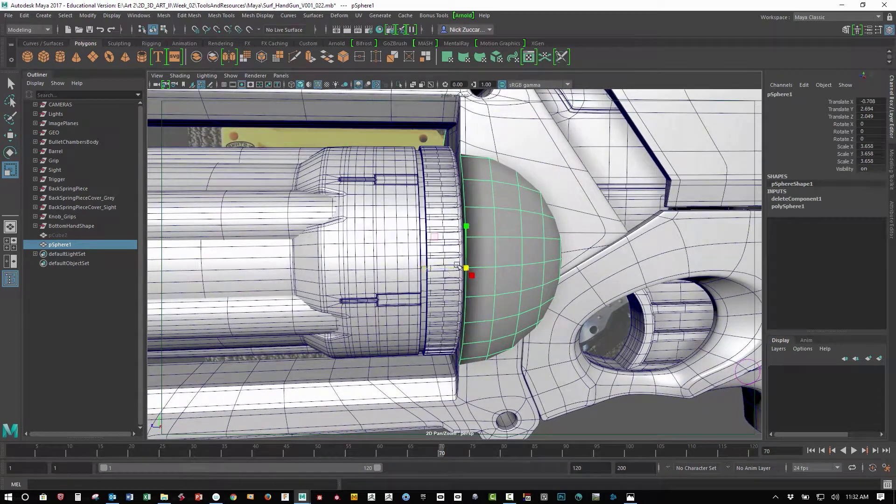
pyautogui.moveTo(456, 265); pyautogui.dragTo(582, 319)
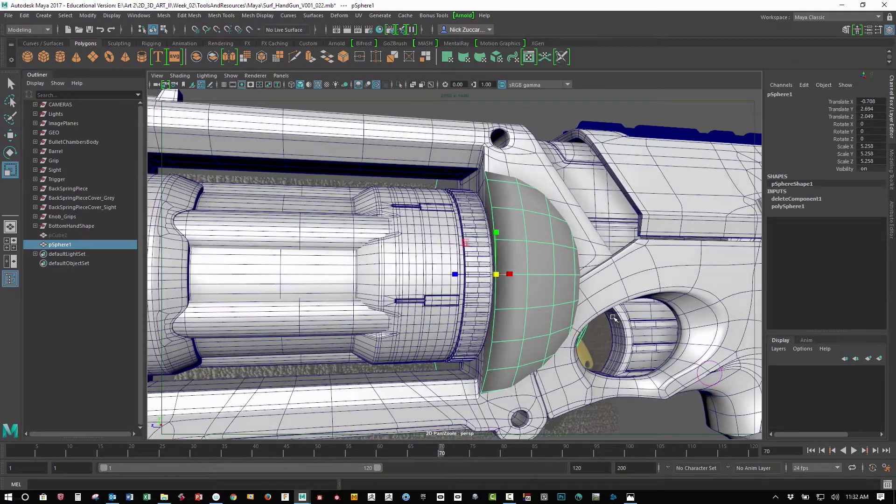
pyautogui.keyDown('alt'); pyautogui.moveTo(583, 318); pyautogui.dragTo(548, 284, button='right'); pyautogui.keyUp('alt')
pyautogui.keyDown('alt'); pyautogui.moveTo(548, 284); pyautogui.dragTo(584, 281, button='middle'); pyautogui.keyUp('alt')
pyautogui.keyDown('alt'); pyautogui.moveTo(583, 281); pyautogui.dragTo(583, 295); pyautogui.keyUp('alt')
pyautogui.keyDown('alt'); pyautogui.moveTo(582, 294); pyautogui.dragTo(614, 300, button='right'); pyautogui.keyUp('alt')
pyautogui.moveTo(574, 275); pyautogui.dragTo(595, 285)
pyautogui.press('w')
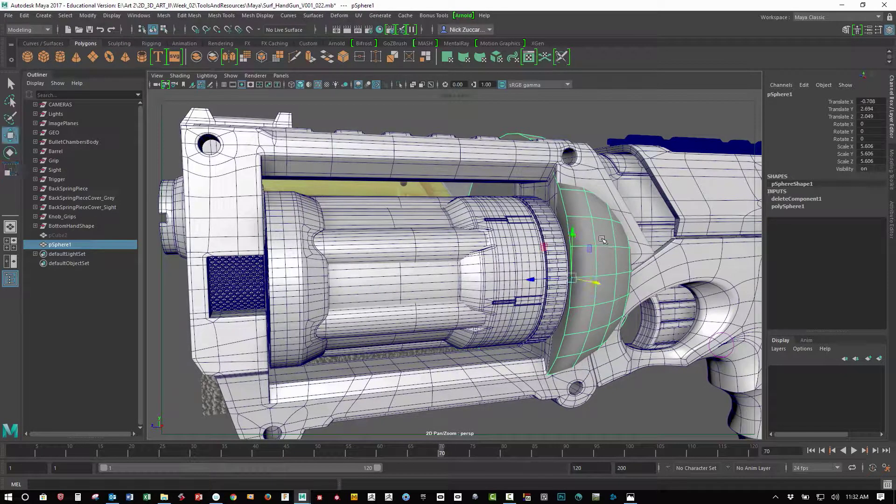
pyautogui.moveTo(575, 234); pyautogui.dragTo(593, 279)
# In the shaded side view, enlarge the half sphere uniformly to a scale of about 6.232
pyautogui.press('space')
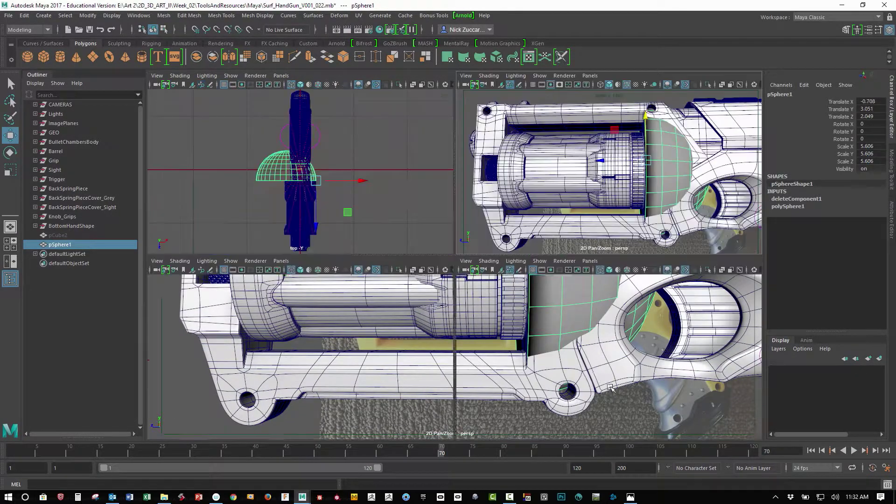
pyautogui.press('space')
pyautogui.press('5')
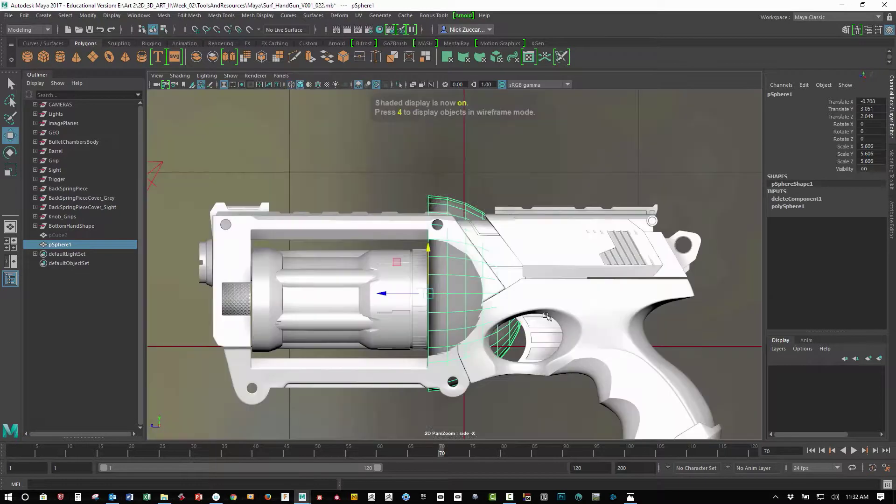
pyautogui.scroll(5, 417, 292)
pyautogui.press('r')
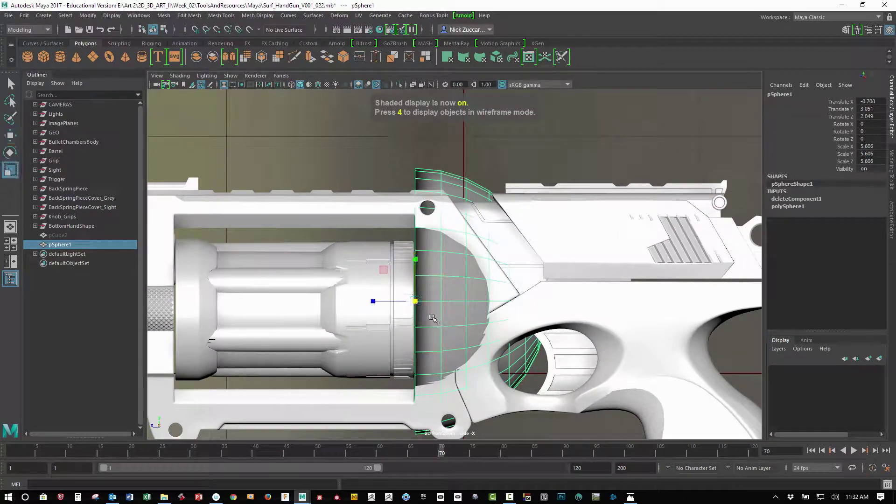
pyautogui.moveTo(416, 301); pyautogui.dragTo(446, 311)
pyautogui.moveTo(528, 348); pyautogui.dragTo(539, 310, button='middle')
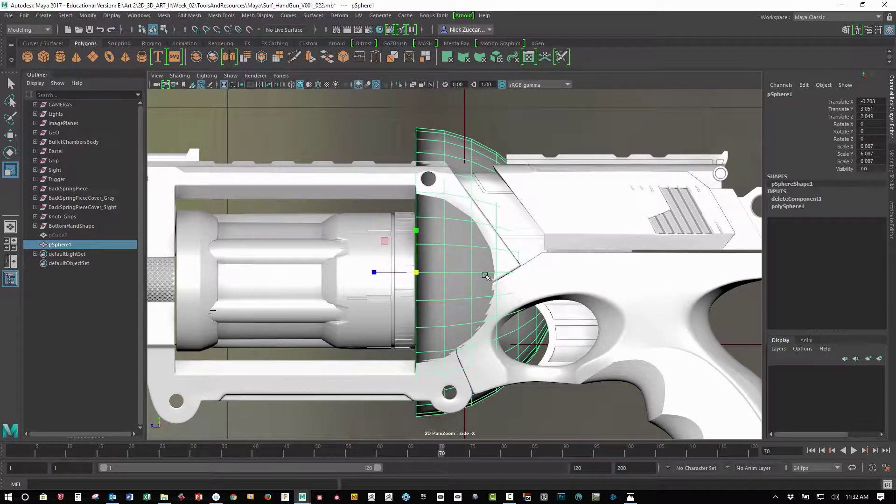
pyautogui.moveTo(423, 277)
pyautogui.mouseDown(button='middle')
pyautogui.moveTo(469, 275)
pyautogui.moveTo(432, 265)
pyautogui.mouseUp(button='middle')
# In the perspective view, shift the half sphere outward along X to about -0.548
pyautogui.press('space')
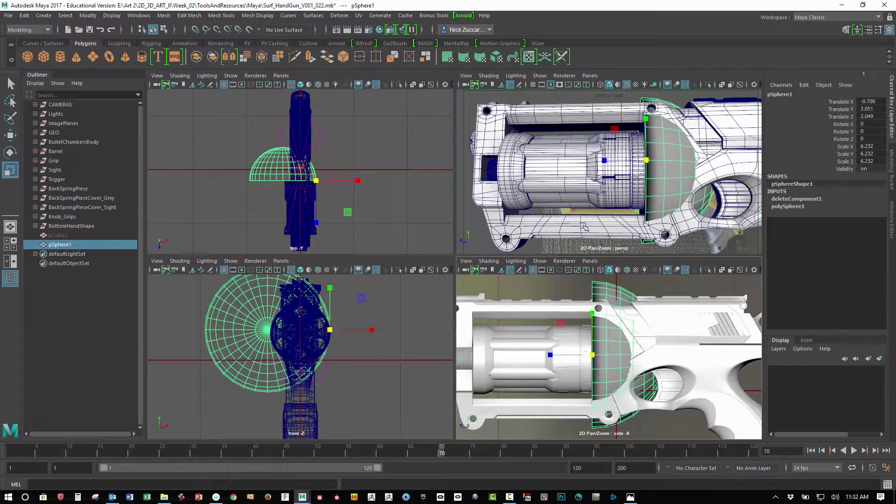
pyautogui.press('space')
pyautogui.keyDown('alt'); pyautogui.moveTo(513, 252); pyautogui.dragTo(532, 230); pyautogui.keyUp('alt')
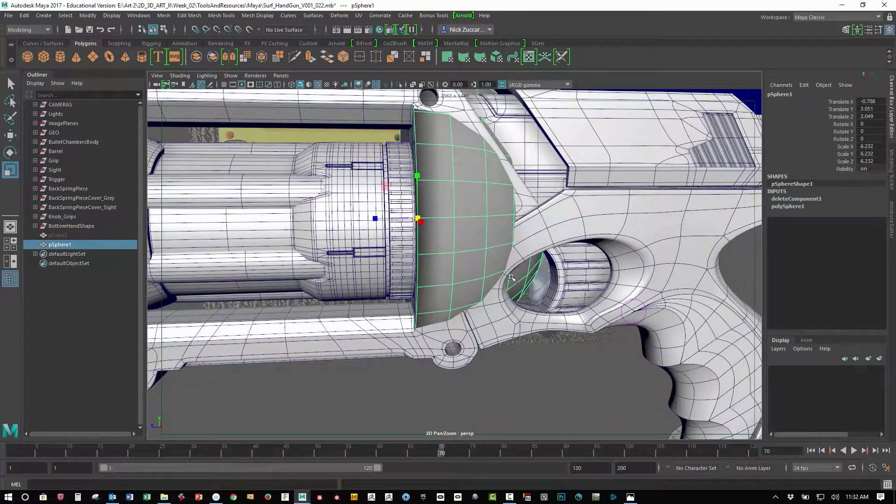
pyautogui.keyDown('alt'); pyautogui.moveTo(511, 277); pyautogui.dragTo(494, 265); pyautogui.keyUp('alt')
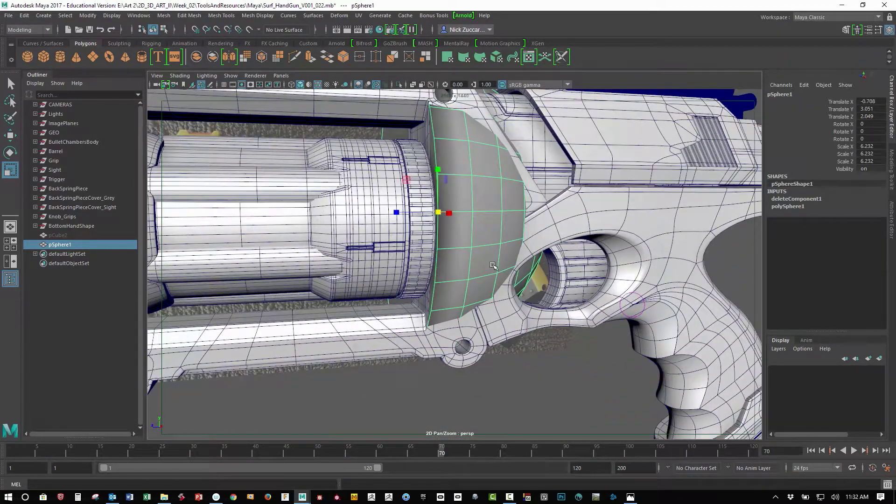
pyautogui.press('w')
pyautogui.keyDown('alt'); pyautogui.moveTo(453, 235); pyautogui.dragTo(468, 228); pyautogui.keyUp('alt')
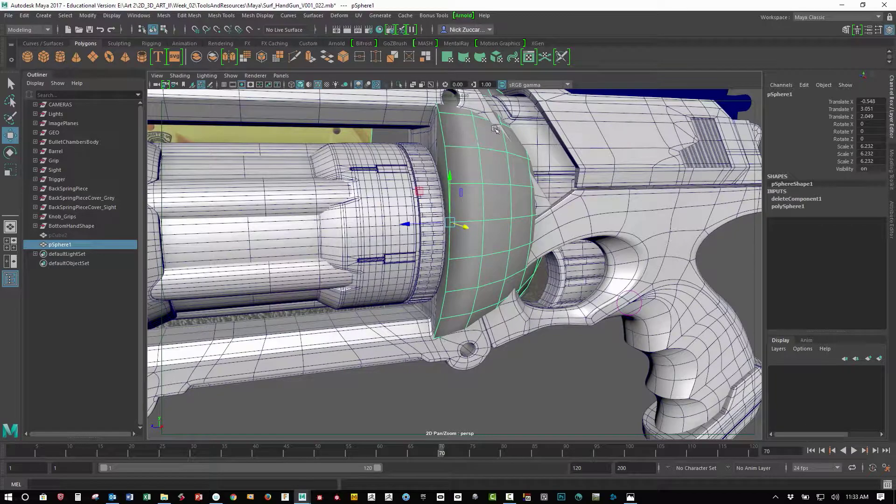
# Examine from the side, front and top how the enlarged half sphere meets the frame and trigger opening
pyautogui.keyDown('alt'); pyautogui.moveTo(495, 129); pyautogui.dragTo(467, 129); pyautogui.keyUp('alt')
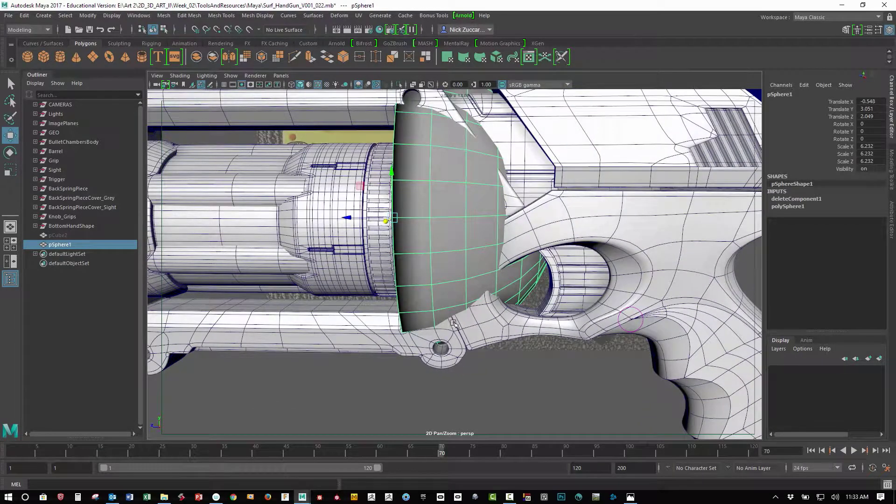
pyautogui.keyDown('alt'); pyautogui.moveTo(516, 268); pyautogui.dragTo(624, 304); pyautogui.keyUp('alt')
pyautogui.keyDown('alt'); pyautogui.moveTo(625, 304); pyautogui.dragTo(577, 302, button='right'); pyautogui.keyUp('alt')
pyautogui.keyDown('alt'); pyautogui.moveTo(576, 302); pyautogui.dragTo(623, 300); pyautogui.keyUp('alt')
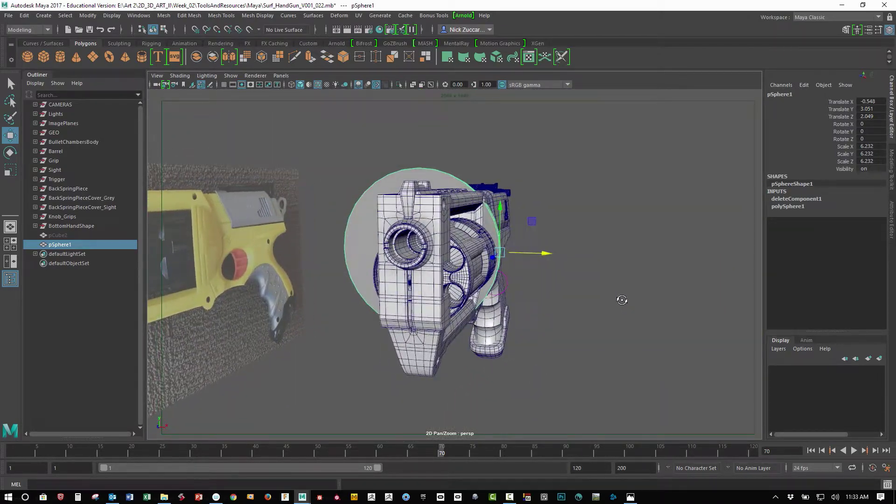
pyautogui.keyDown('alt'); pyautogui.moveTo(570, 292); pyautogui.dragTo(508, 315); pyautogui.keyUp('alt')
pyautogui.scroll(6, 508, 315)
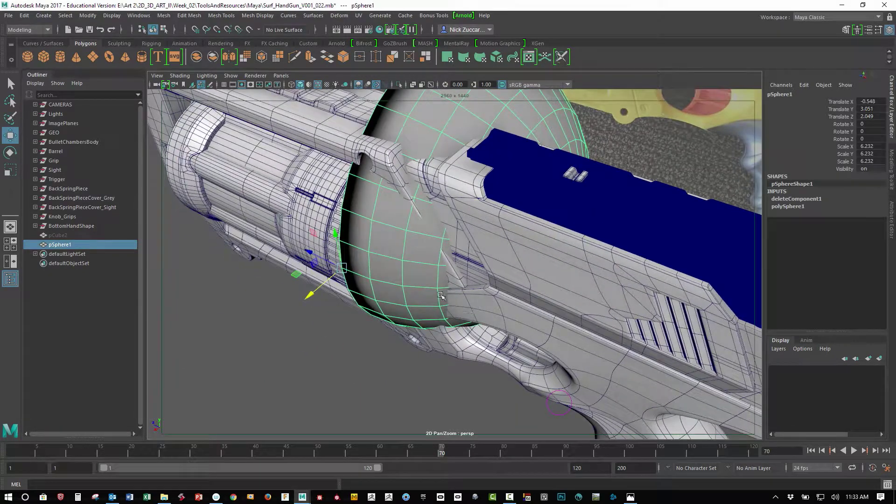
pyautogui.keyDown('alt'); pyautogui.moveTo(464, 355); pyautogui.dragTo(472, 304); pyautogui.keyUp('alt')
pyautogui.keyDown('alt'); pyautogui.moveTo(472, 304); pyautogui.dragTo(461, 270, button='right'); pyautogui.keyUp('alt')
pyautogui.keyDown('alt'); pyautogui.moveTo(461, 270); pyautogui.dragTo(480, 305); pyautogui.keyUp('alt')
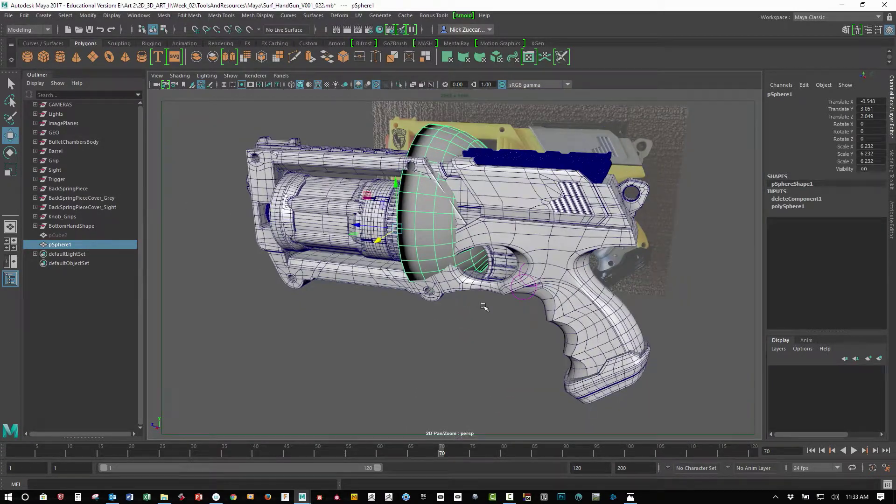
# Delete the half sphere's construction history and freeze its transformations
pyautogui.hotkey('alt', 'shift', 'd')
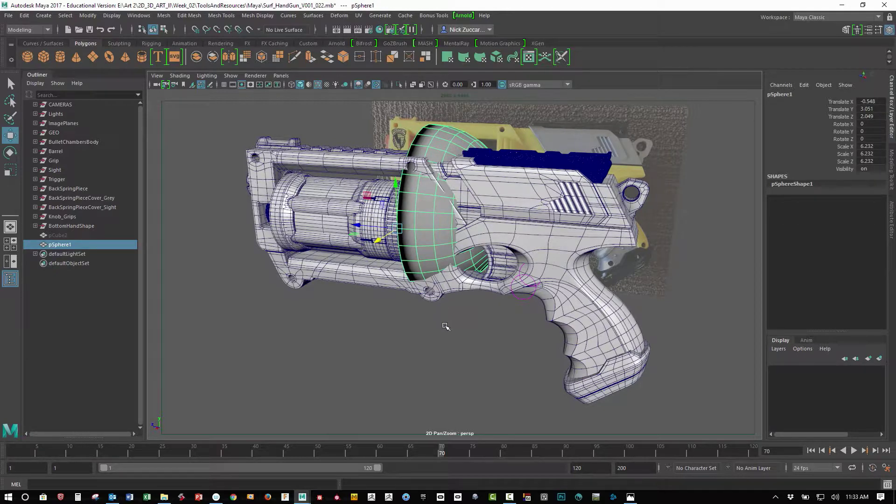
pyautogui.keyDown('alt'); pyautogui.moveTo(443, 311); pyautogui.dragTo(425, 299); pyautogui.keyUp('alt')
pyautogui.keyDown('alt'); pyautogui.moveTo(425, 298); pyautogui.dragTo(460, 338, button='right'); pyautogui.keyUp('alt')
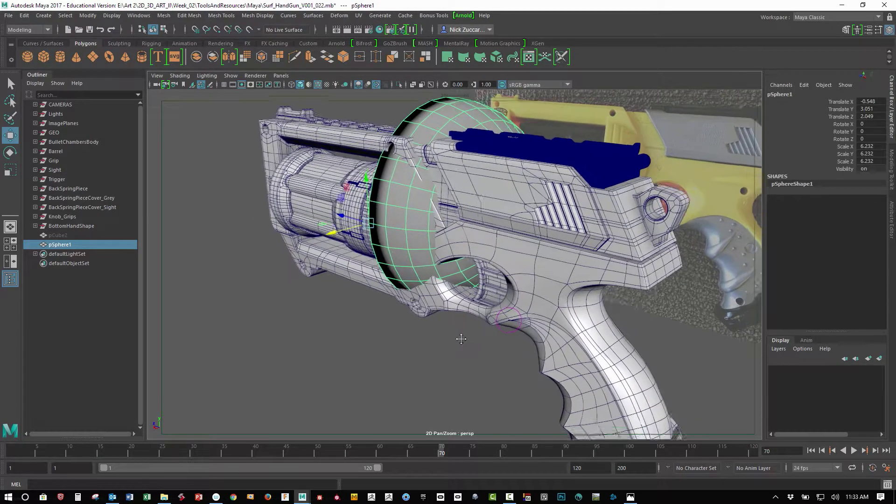
pyautogui.keyDown('alt'); pyautogui.moveTo(460, 338); pyautogui.dragTo(484, 331); pyautogui.keyUp('alt')
pyautogui.click(88, 15)
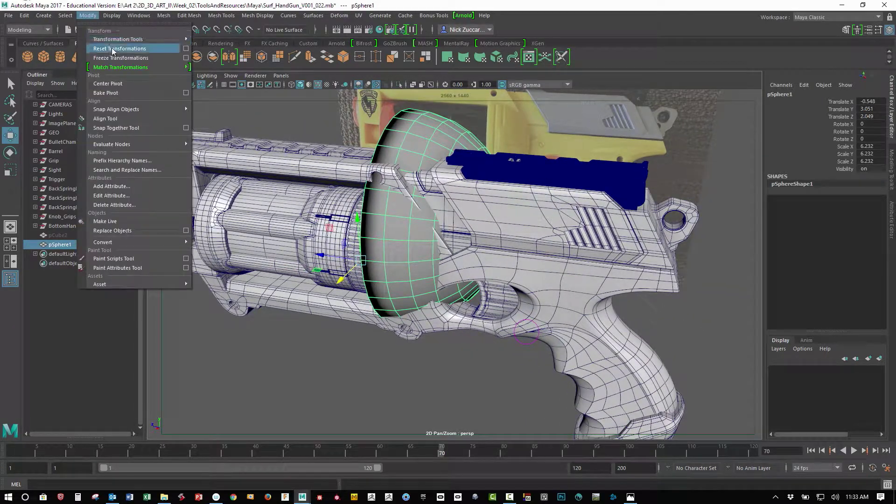
pyautogui.click(108, 57)
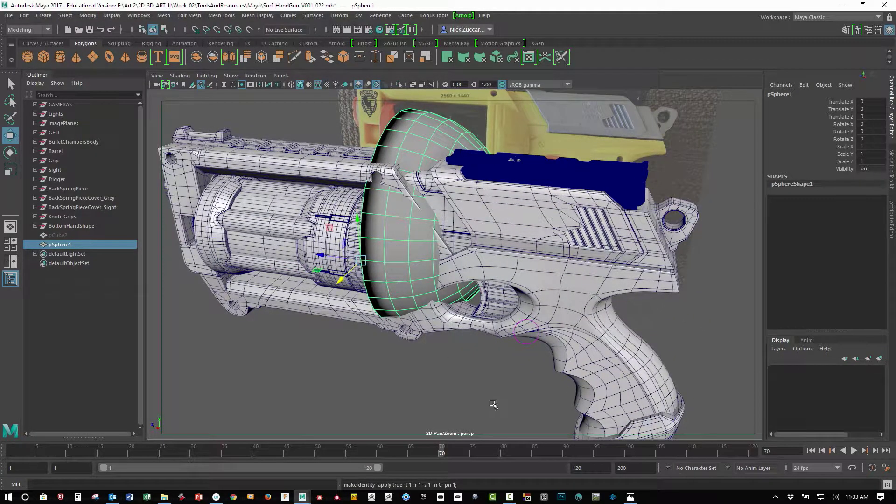
# Create a polygon cube and scale it uniformly to about 13.517, large enough to enclose half of the sphere
pyautogui.keyDown('alt'); pyautogui.moveTo(435, 386); pyautogui.dragTo(540, 364); pyautogui.keyUp('alt')
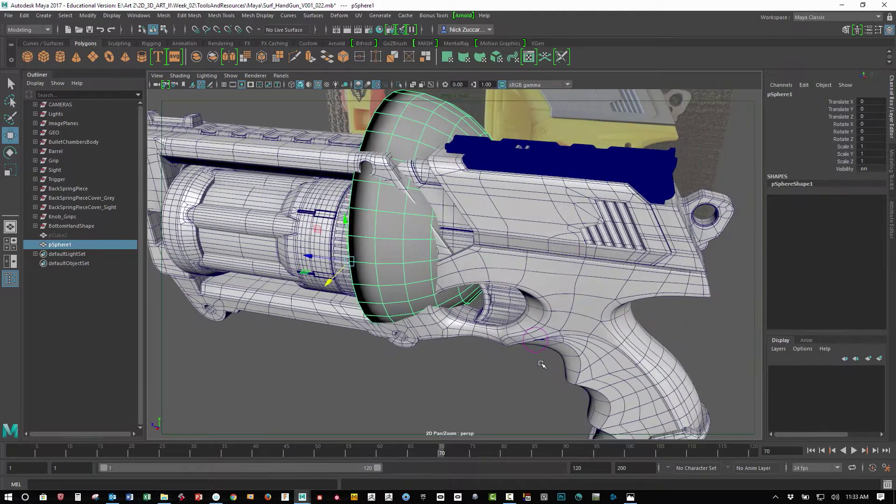
pyautogui.keyDown('alt'); pyautogui.moveTo(541, 365); pyautogui.dragTo(494, 350, button='right'); pyautogui.keyUp('alt')
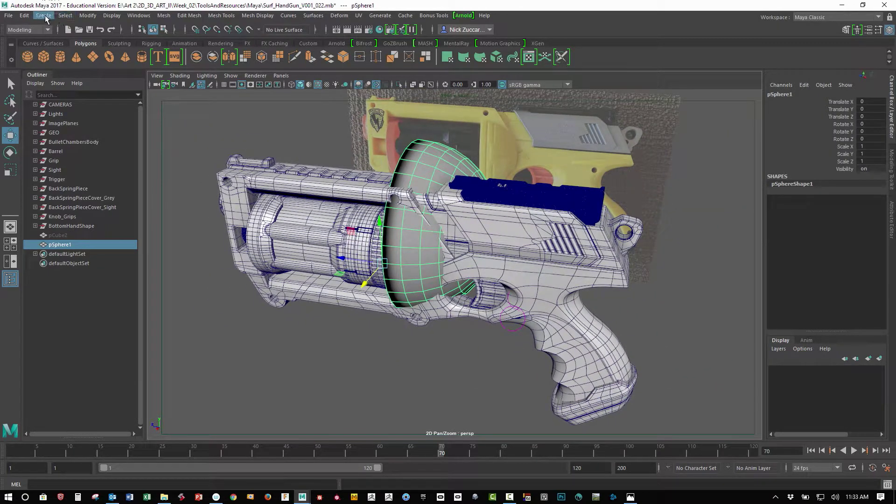
pyautogui.click(43, 16)
pyautogui.moveTo(93, 48)
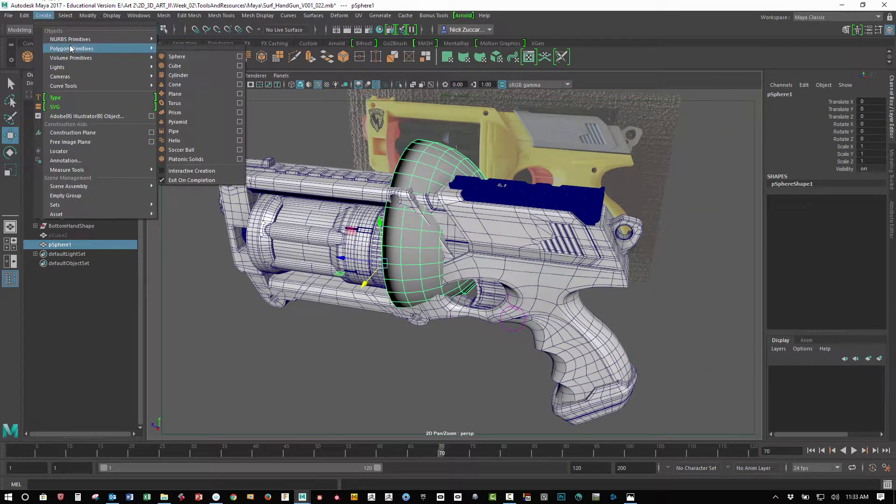
pyautogui.click(199, 67)
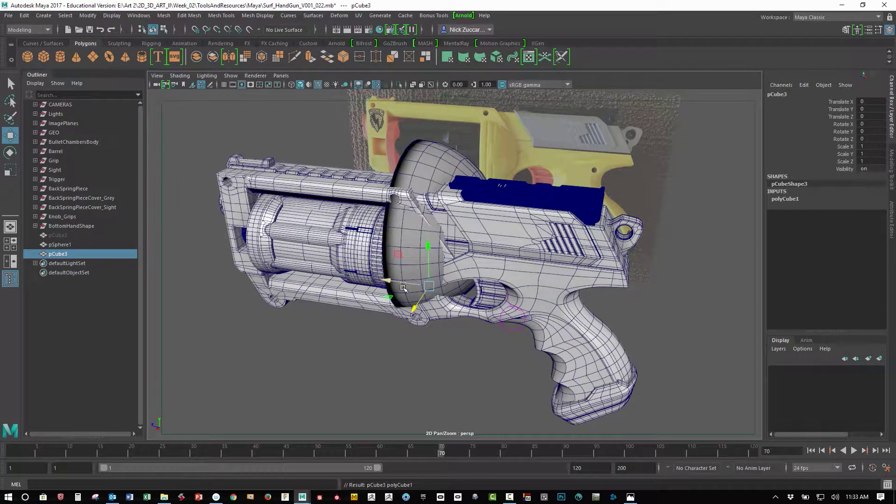
pyautogui.press('r')
pyautogui.moveTo(429, 286); pyautogui.dragTo(582, 367)
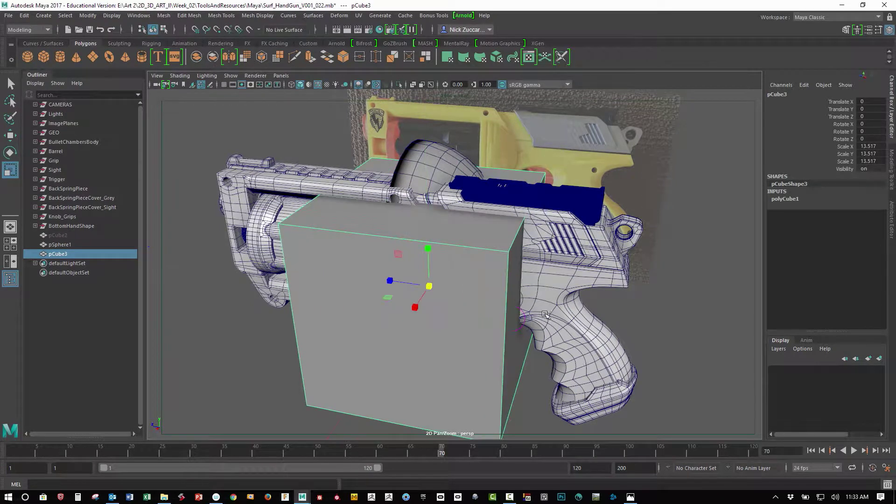
# Move the large cube along X and up to about X -5.239, Y 1.254 so it covers the unwanted part of the half sphere
pyautogui.keyDown('alt'); pyautogui.moveTo(546, 316); pyautogui.dragTo(525, 311); pyautogui.keyUp('alt')
pyautogui.press('w')
pyautogui.moveTo(401, 306); pyautogui.dragTo(453, 227)
pyautogui.keyDown('alt'); pyautogui.moveTo(455, 228); pyautogui.dragTo(457, 239, button='right'); pyautogui.keyUp('alt')
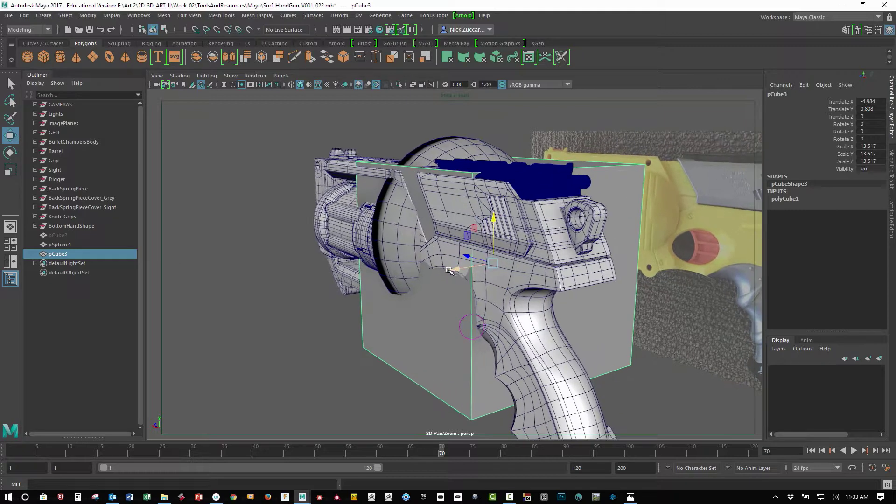
pyautogui.moveTo(451, 270); pyautogui.dragTo(494, 213)
pyautogui.press('e')
pyautogui.press('w')
pyautogui.moveTo(463, 263); pyautogui.dragTo(462, 260)
# Rotate the cube to about -2.15 degrees in Z and shift it along X to about -5.151
pyautogui.press('e')
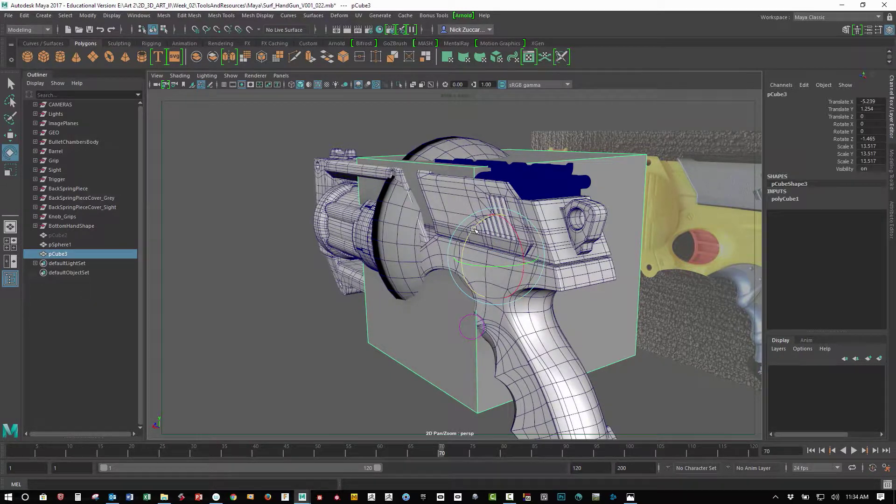
pyautogui.moveTo(473, 229); pyautogui.dragTo(473, 228)
pyautogui.press('w')
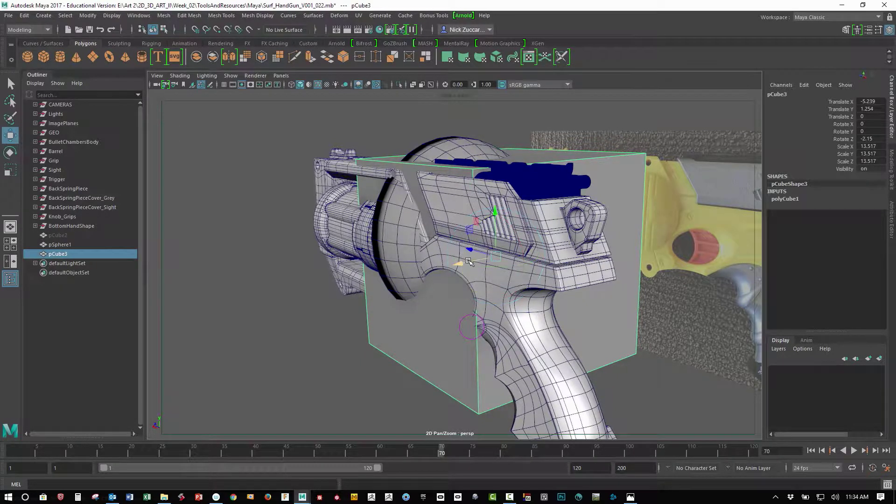
pyautogui.moveTo(460, 261); pyautogui.dragTo(459, 260)
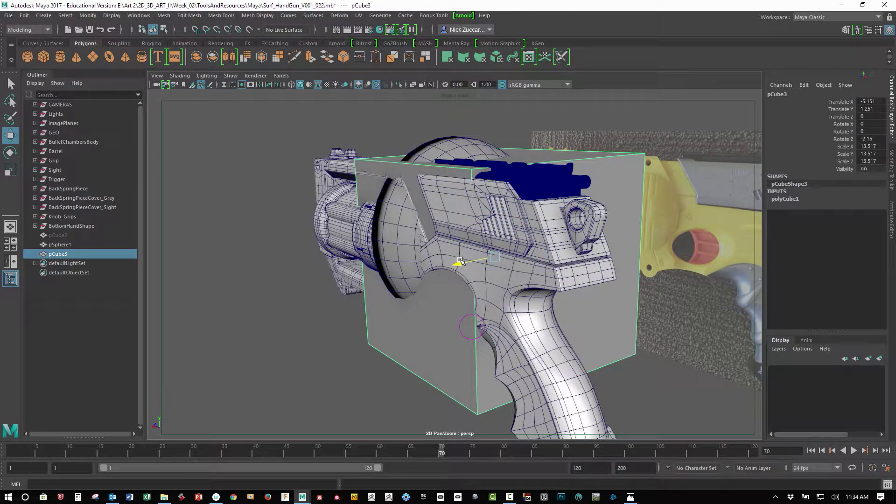
# Select the half sphere together with the cube and isolate both in the viewport
pyautogui.keyDown('alt'); pyautogui.moveTo(416, 308); pyautogui.dragTo(419, 275); pyautogui.keyUp('alt')
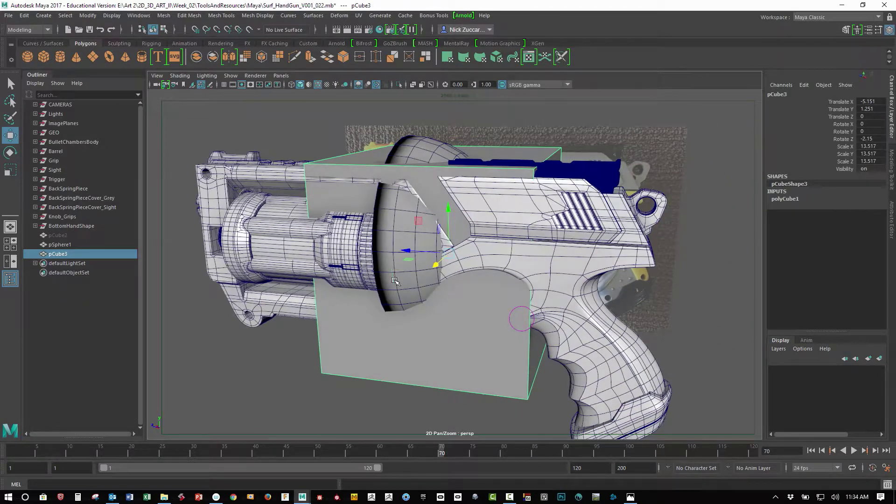
pyautogui.keyDown('shift'); pyautogui.click(413, 283); pyautogui.keyUp('shift')
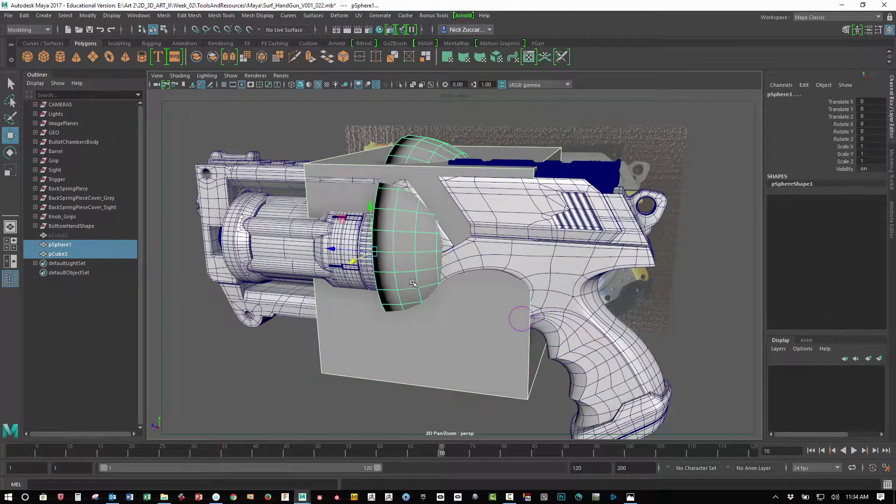
pyautogui.hotkey('ctrl', '1')
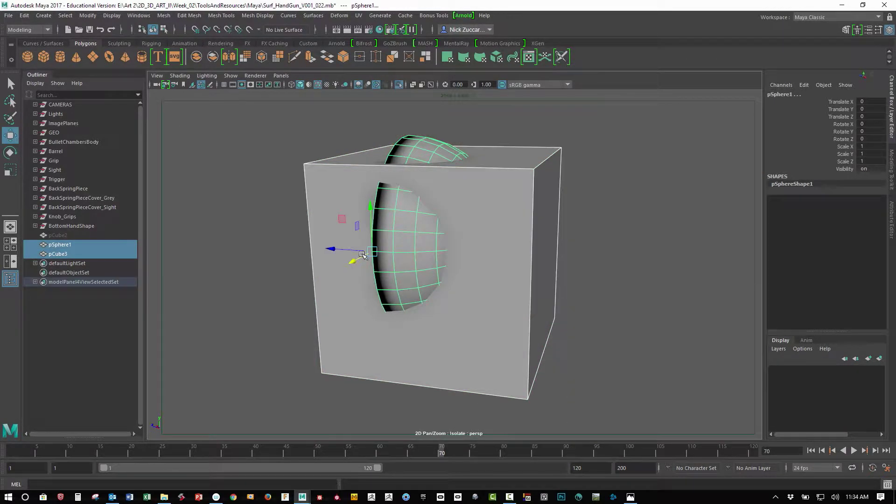
pyautogui.click(230, 75)
pyautogui.moveTo(249, 93)
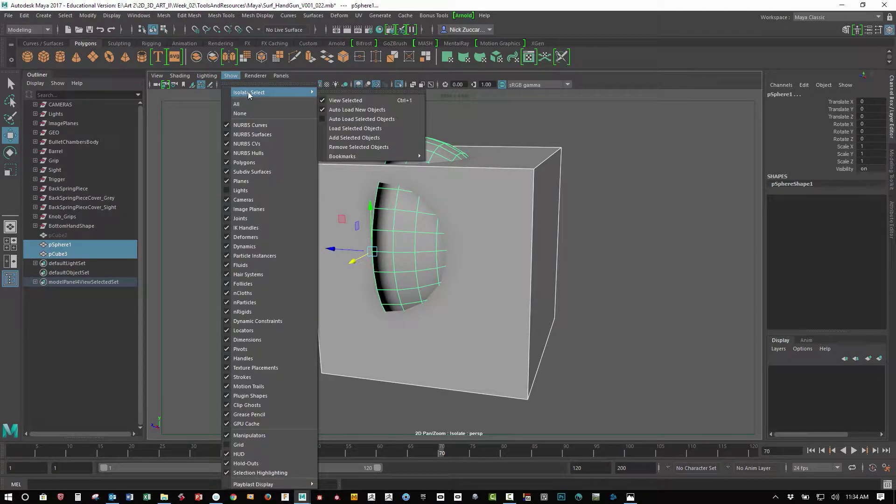
pyautogui.click(194, 156)
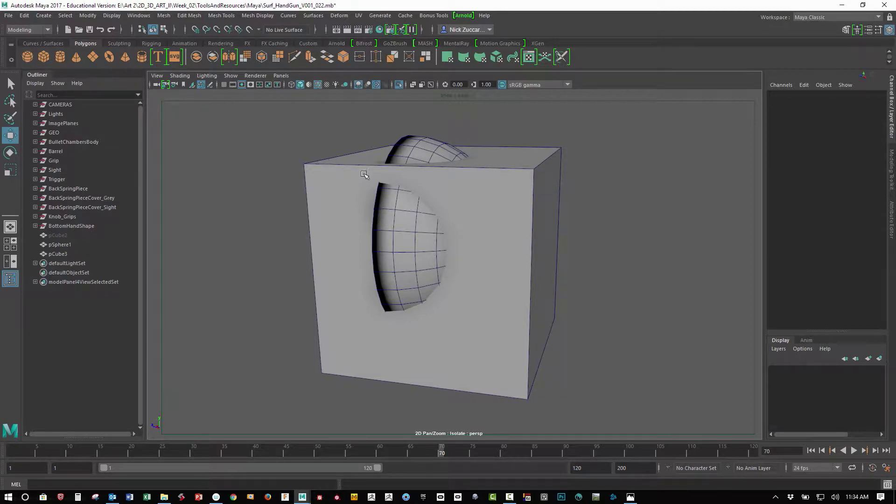
# Subtract the cube from the half sphere with a Boolean Difference and delete the resulting object's construction history
pyautogui.keyDown('alt'); pyautogui.moveTo(365, 174); pyautogui.dragTo(297, 189); pyautogui.keyUp('alt')
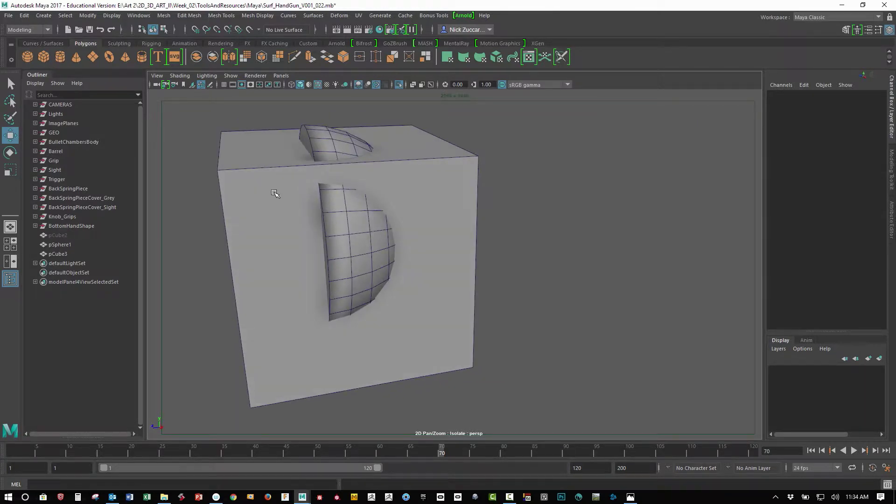
pyautogui.click(275, 193)
pyautogui.click(383, 238)
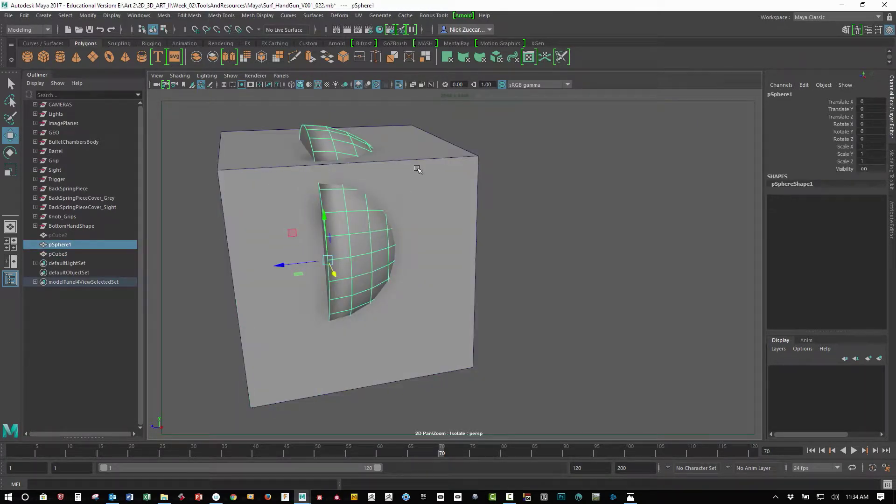
pyautogui.keyDown('shift'); pyautogui.click(418, 169); pyautogui.keyUp('shift')
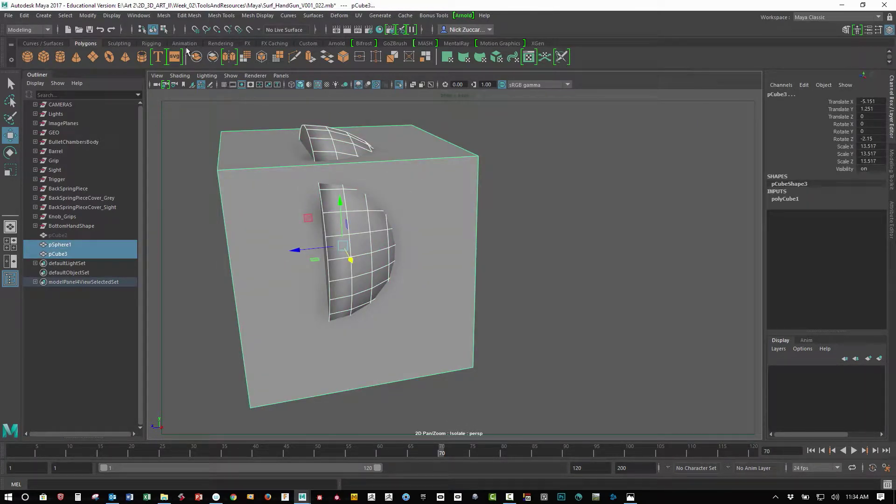
pyautogui.click(164, 16)
pyautogui.moveTo(242, 40)
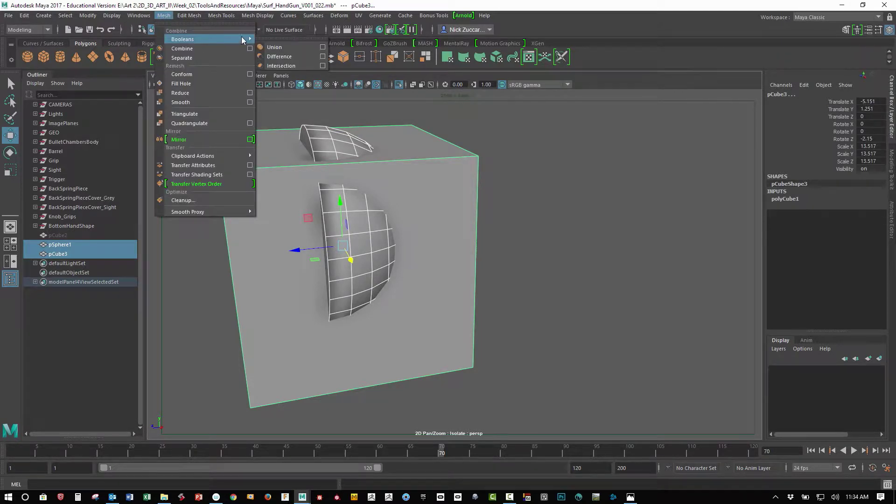
pyautogui.click(280, 56)
pyautogui.keyDown('alt'); pyautogui.moveTo(457, 197); pyautogui.dragTo(446, 221); pyautogui.keyUp('alt')
pyautogui.hotkey('alt', 'shift', 'd')
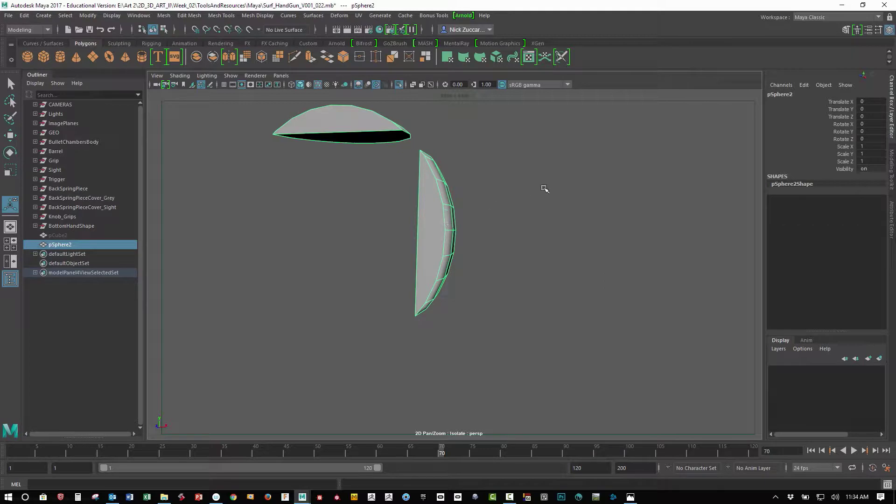
# Delete all faces of the smaller, upper leftover piece of the trimmed sphere
pyautogui.keyDown('alt'); pyautogui.moveTo(545, 188); pyautogui.dragTo(399, 179); pyautogui.keyUp('alt')
pyautogui.press('F11')
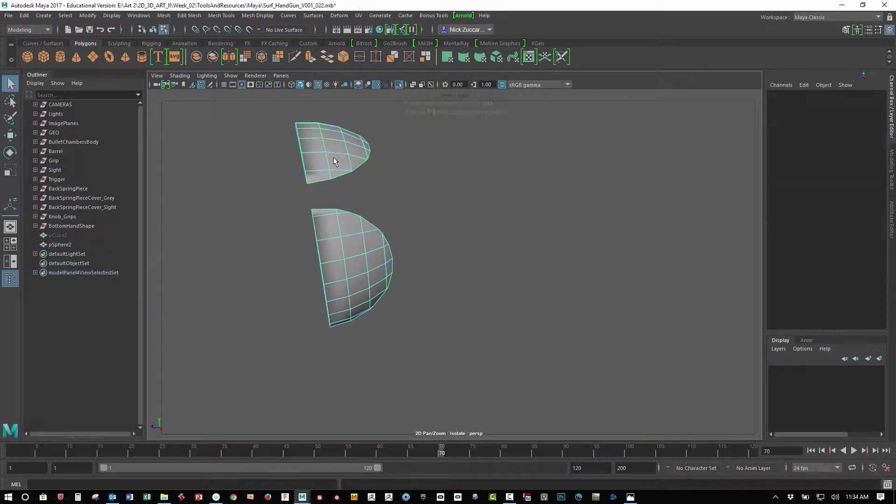
pyautogui.moveTo(261, 105); pyautogui.dragTo(398, 188)
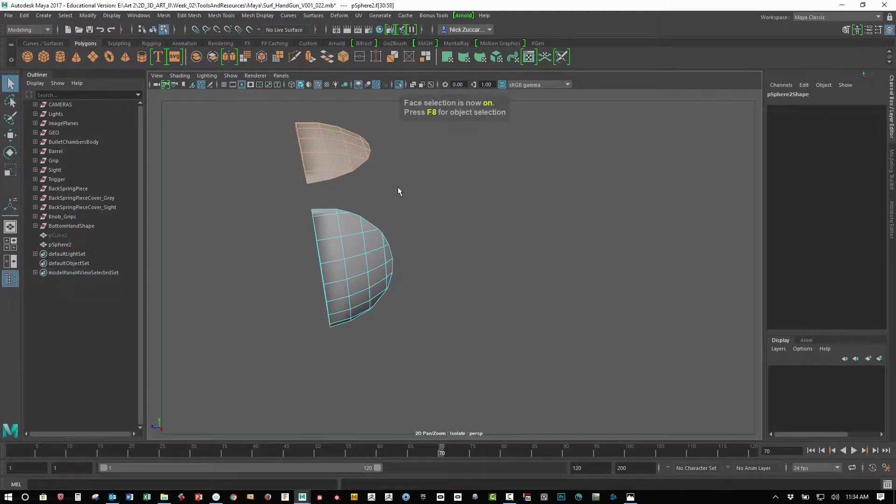
pyautogui.press('Delete')
# Merge the closely spaced stray vertices along the upper cut edge of the remaining shell into their neighbours
pyautogui.moveTo(423, 215)
pyautogui.keyDown('alt'); pyautogui.mouseDown()
pyautogui.moveTo(455, 230)
pyautogui.moveTo(350, 197)
pyautogui.moveTo(477, 246)
pyautogui.moveTo(586, 262)
pyautogui.moveTo(481, 224)
pyautogui.moveTo(534, 250)
pyautogui.moveTo(487, 265)
pyautogui.moveTo(428, 218)
pyautogui.moveTo(479, 248)
pyautogui.moveTo(478, 228)
pyautogui.moveTo(444, 268)
pyautogui.moveTo(464, 310)
pyautogui.moveTo(399, 262)
pyautogui.moveTo(463, 261)
pyautogui.moveTo(418, 248)
pyautogui.moveTo(366, 208)
pyautogui.moveTo(410, 232)
pyautogui.moveTo(401, 227)
pyautogui.mouseUp(); pyautogui.keyUp('alt')
pyautogui.press('F9')
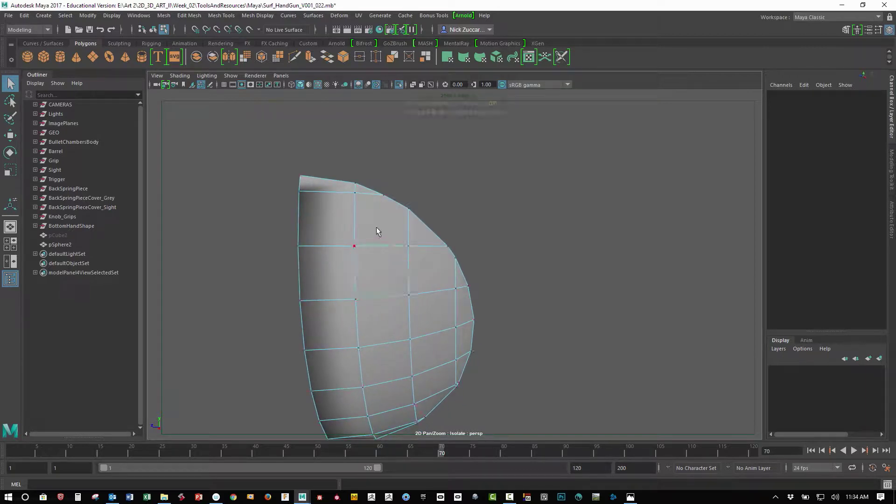
pyautogui.click(355, 192)
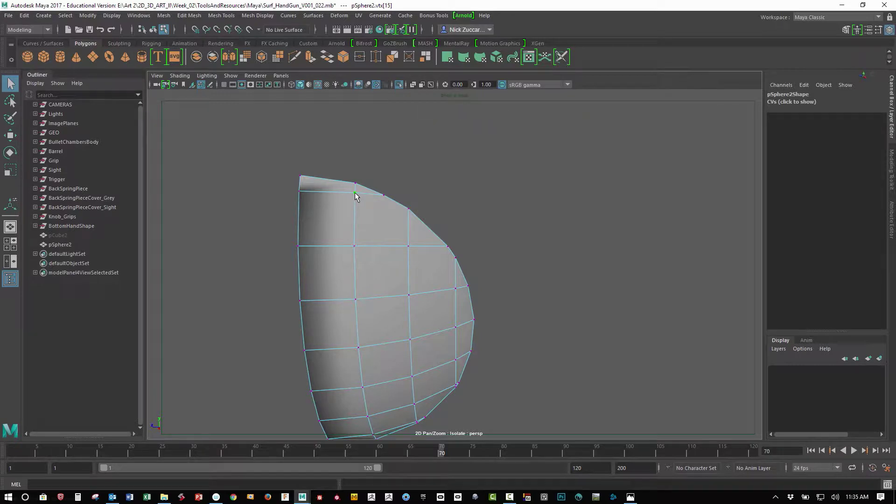
pyautogui.keyDown('shift'); pyautogui.rightClick(355, 193); pyautogui.keyUp('shift')
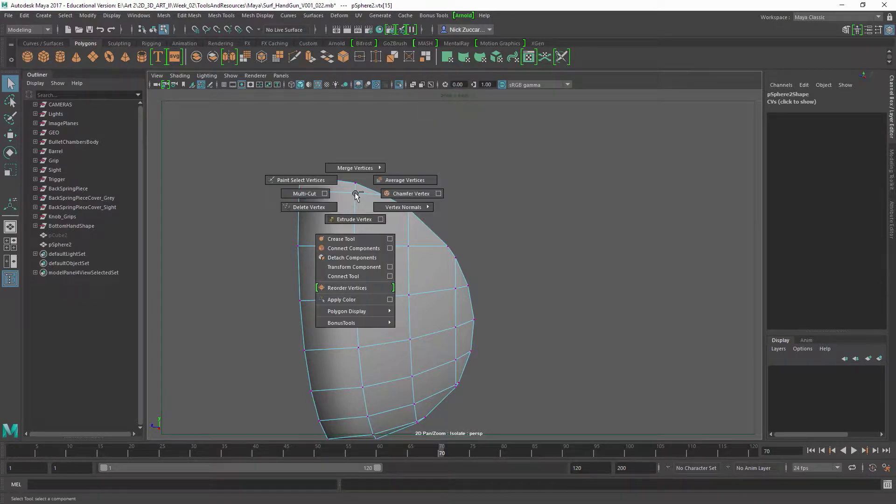
pyautogui.click(355, 194)
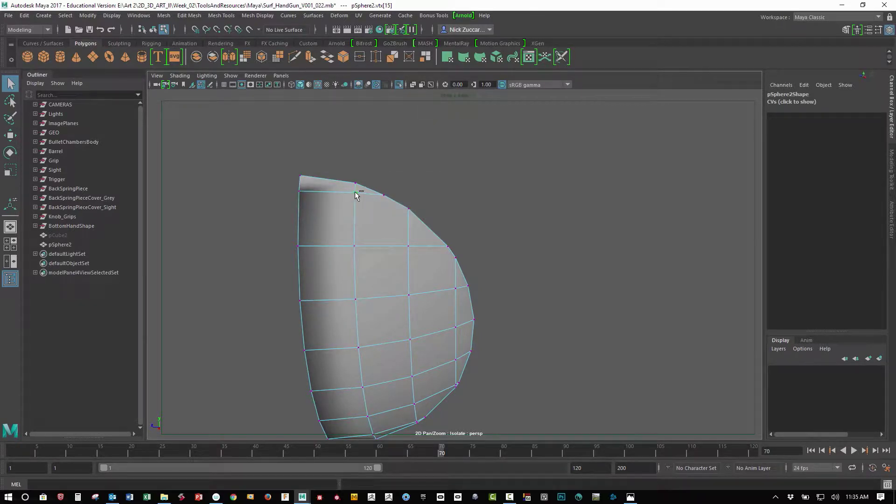
pyautogui.moveTo(355, 192)
pyautogui.keyDown('shift'); pyautogui.mouseDown(button='right')
pyautogui.moveTo(360, 163)
pyautogui.moveTo(365, 192)
pyautogui.mouseUp(button='right'); pyautogui.keyUp('shift')
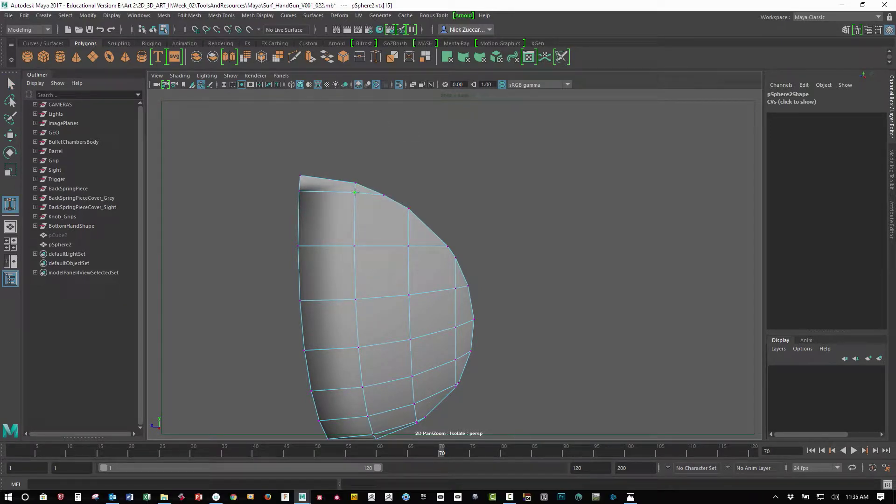
pyautogui.keyDown('alt'); pyautogui.moveTo(355, 192); pyautogui.dragTo(406, 219); pyautogui.keyUp('alt')
pyautogui.keyDown('alt'); pyautogui.moveTo(406, 219); pyautogui.dragTo(414, 223, button='middle'); pyautogui.keyUp('alt')
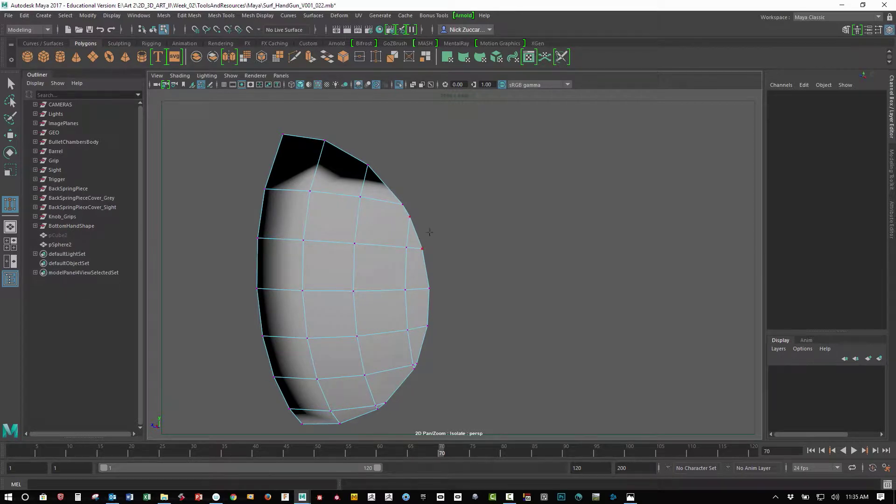
pyautogui.keyDown('alt'); pyautogui.moveTo(430, 233); pyautogui.dragTo(385, 279); pyautogui.keyUp('alt')
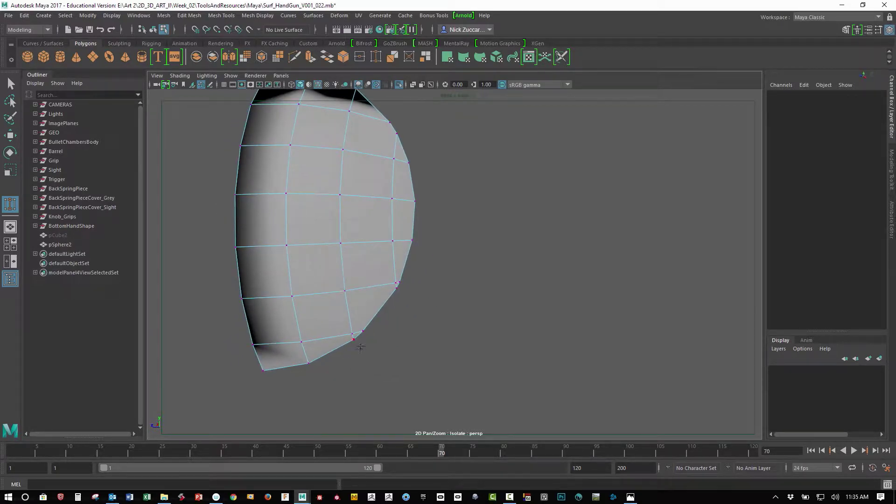
pyautogui.moveTo(312, 346)
pyautogui.keyDown('alt'); pyautogui.mouseDown()
pyautogui.moveTo(368, 324)
pyautogui.moveTo(340, 326)
pyautogui.moveTo(356, 326)
pyautogui.moveTo(361, 340)
pyautogui.moveTo(430, 336)
pyautogui.moveTo(437, 347)
pyautogui.moveTo(423, 326)
pyautogui.moveTo(434, 359)
pyautogui.moveTo(427, 354)
pyautogui.mouseUp(); pyautogui.keyUp('alt')
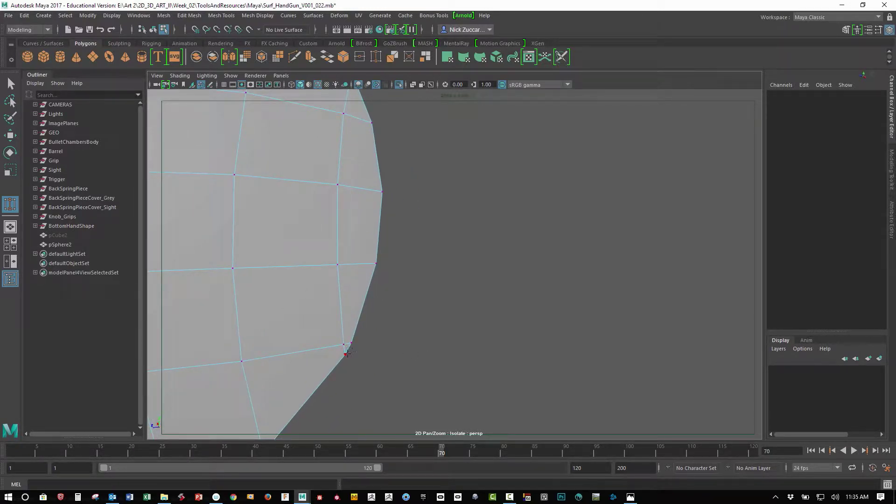
# Merge the two close vertices on the lower part of the cut edge into one point
pyautogui.press('q')
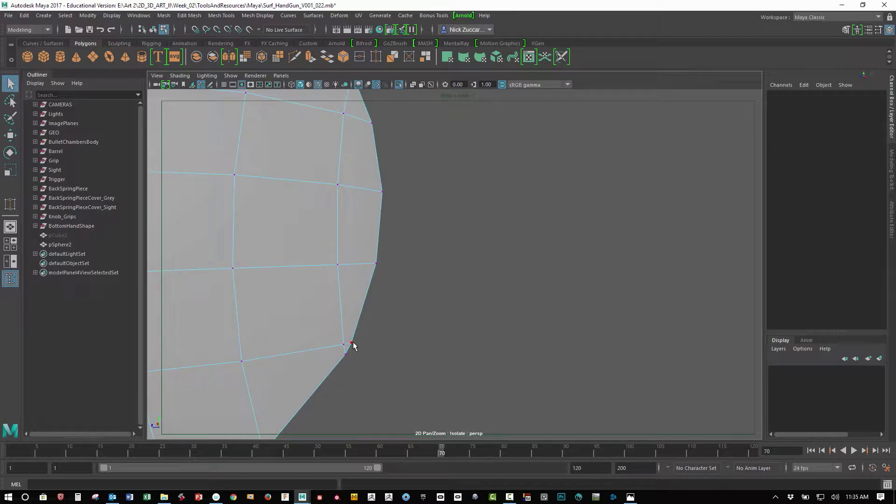
pyautogui.click(353, 346)
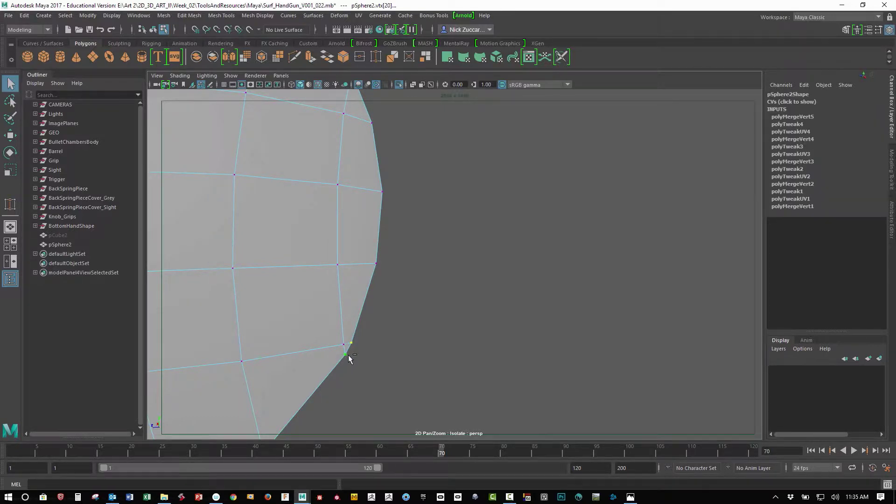
pyautogui.keyDown('shift'); pyautogui.rightClick(348, 358); pyautogui.keyUp('shift')
pyautogui.keyDown('shift'); pyautogui.moveTo(350, 344); pyautogui.dragTo(360, 312, button='right'); pyautogui.keyUp('shift')
pyautogui.click(366, 348)
# Weld the adjacent inner vertex onto the merged vertex on the lower cut edge
pyautogui.click(347, 345)
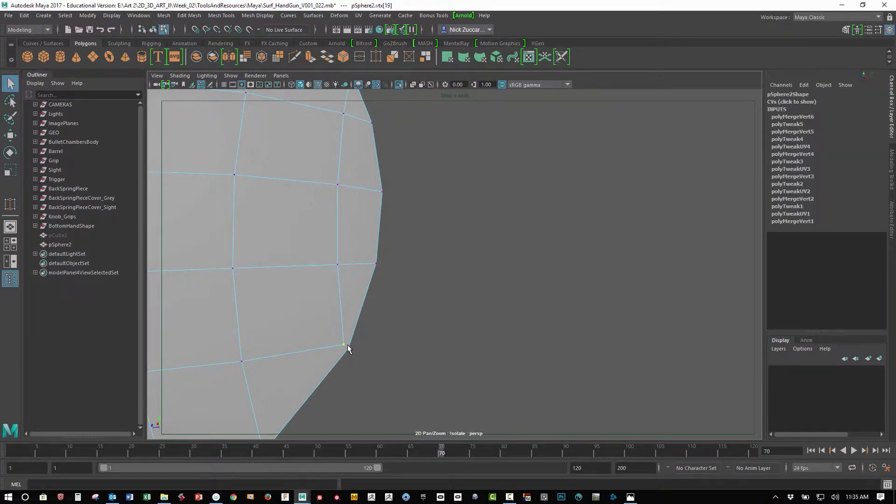
pyautogui.keyDown('shift'); pyautogui.rightClick(346, 347); pyautogui.keyUp('shift')
pyautogui.moveTo(346, 347)
pyautogui.keyDown('shift'); pyautogui.mouseDown(button='right')
pyautogui.moveTo(348, 316)
pyautogui.moveTo(370, 304)
pyautogui.moveTo(344, 344)
pyautogui.mouseUp(button='right'); pyautogui.keyUp('shift')
pyautogui.moveTo(347, 349); pyautogui.dragTo(349, 349)
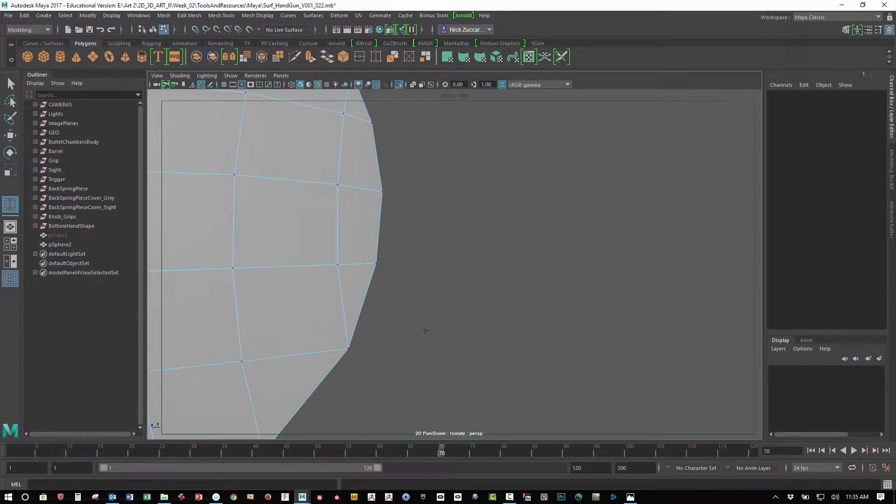
# Merge the two neighbouring vertices on the upper part of the cut edge into one
pyautogui.keyDown('alt'); pyautogui.moveTo(425, 330); pyautogui.dragTo(398, 270, button='right'); pyautogui.keyUp('alt')
pyautogui.keyDown('alt'); pyautogui.moveTo(399, 271); pyautogui.dragTo(382, 299); pyautogui.keyUp('alt')
pyautogui.keyDown('alt'); pyautogui.moveTo(365, 254); pyautogui.dragTo(388, 298, button='middle'); pyautogui.keyUp('alt')
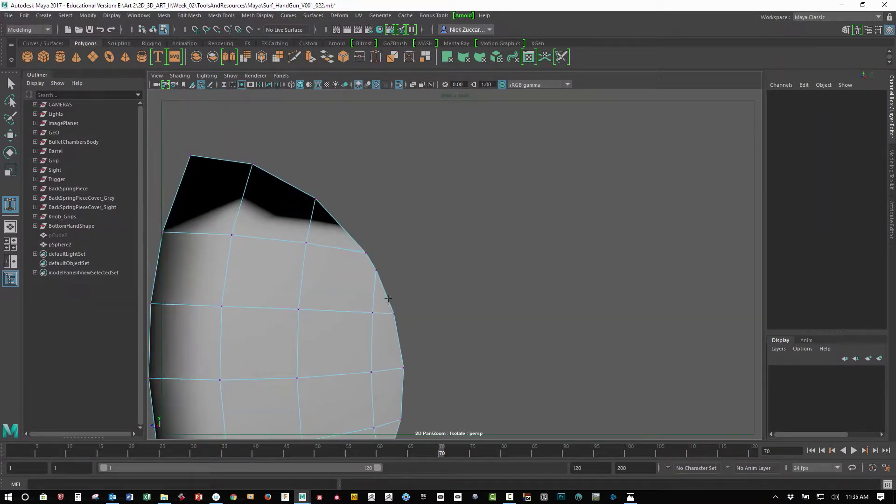
pyautogui.press('q')
pyautogui.moveTo(359, 245); pyautogui.dragTo(376, 267)
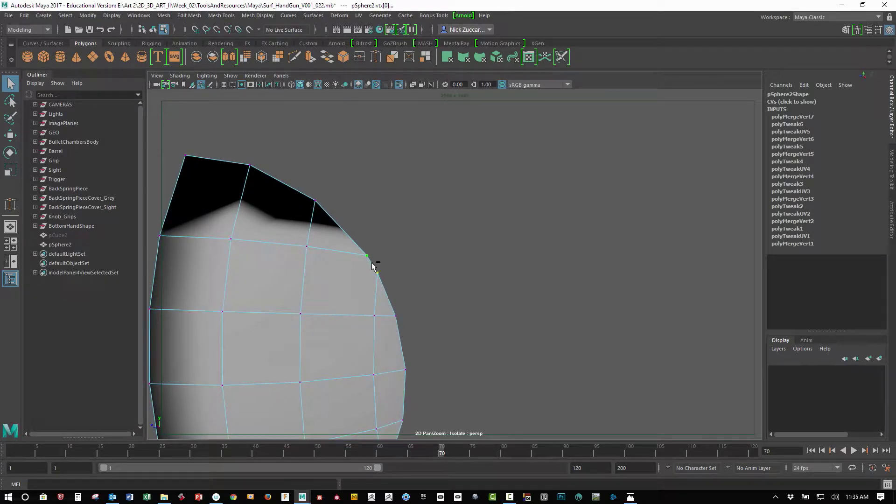
pyautogui.keyDown('shift'); pyautogui.moveTo(371, 262); pyautogui.dragTo(374, 203, button='right'); pyautogui.keyUp('shift')
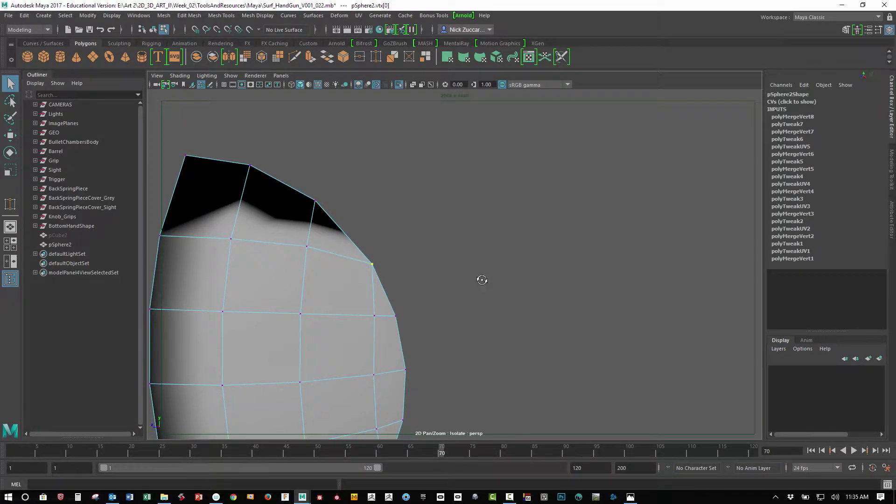
# Nudge two vertices of the column beside the cut edge slightly away from that edge
pyautogui.keyDown('alt'); pyautogui.moveTo(482, 280); pyautogui.dragTo(427, 270); pyautogui.keyUp('alt')
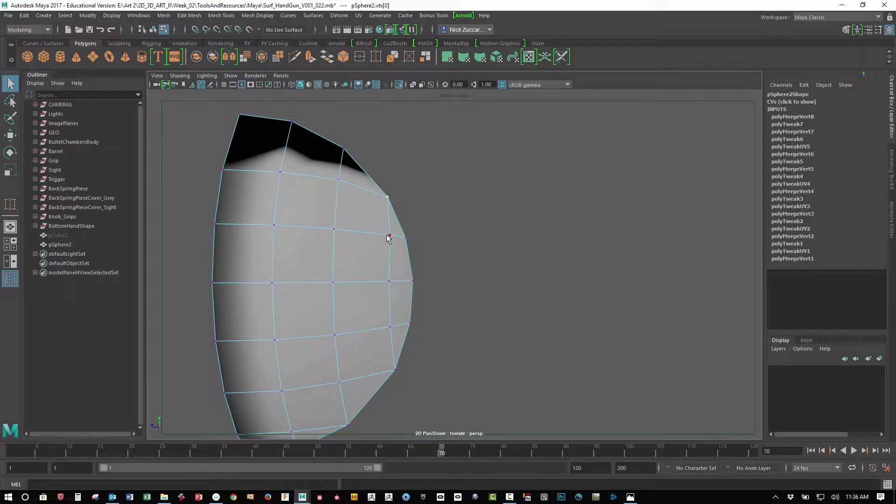
pyautogui.press('w')
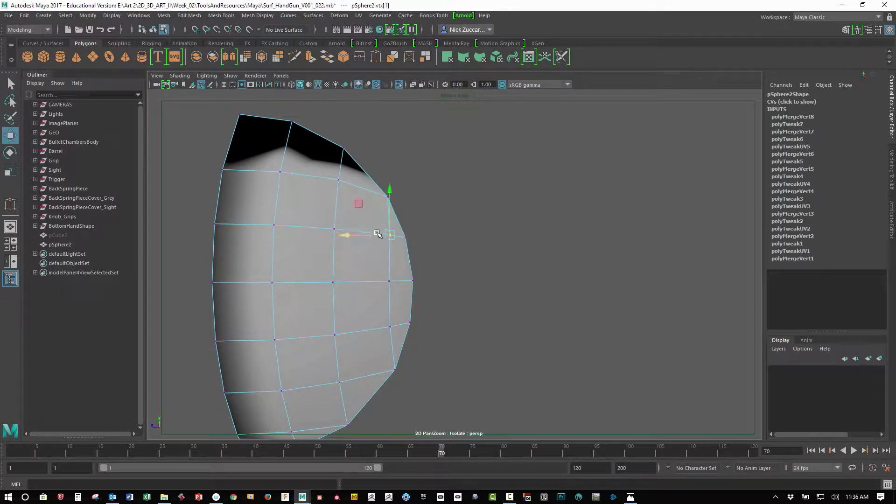
pyautogui.click(389, 281)
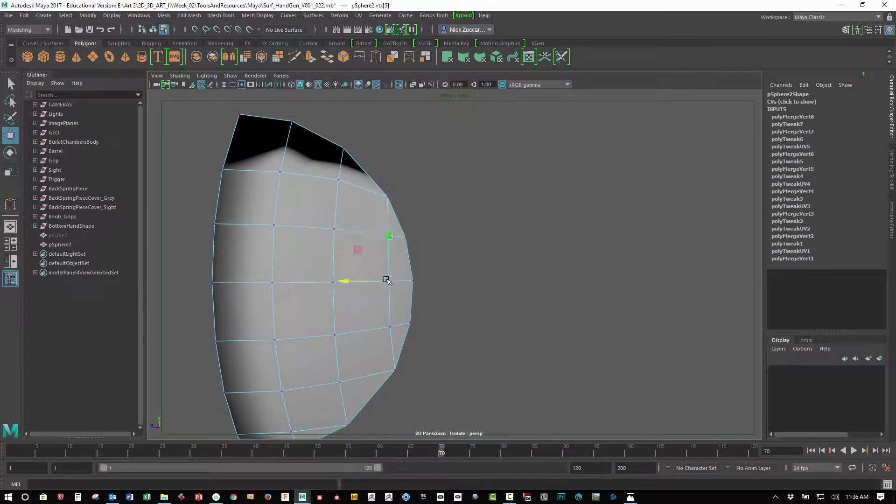
pyautogui.moveTo(378, 282); pyautogui.dragTo(377, 283)
pyautogui.click(454, 318)
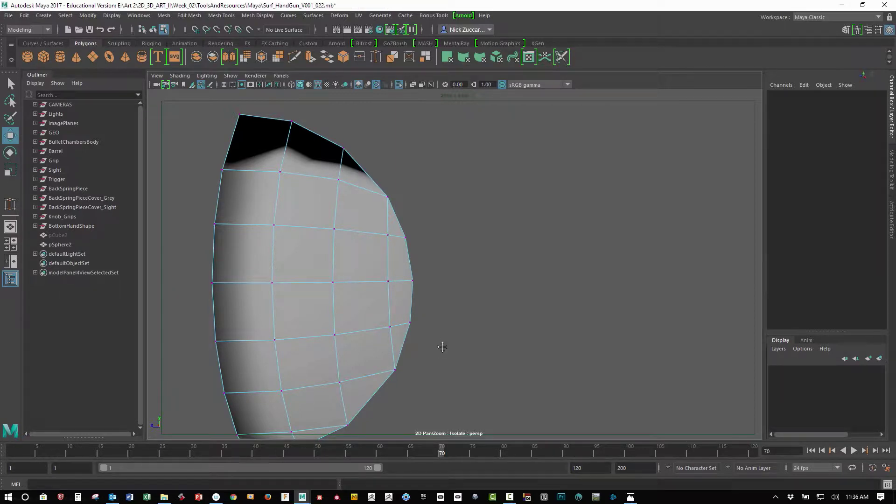
# Return to object mode, deselect the half sphere and turn off isolation to show the whole gun around it
pyautogui.moveTo(441, 346)
pyautogui.keyDown('alt'); pyautogui.mouseDown()
pyautogui.moveTo(494, 314)
pyautogui.moveTo(546, 320)
pyautogui.moveTo(467, 268)
pyautogui.moveTo(422, 334)
pyautogui.moveTo(441, 350)
pyautogui.moveTo(448, 340)
pyautogui.moveTo(464, 352)
pyautogui.moveTo(436, 335)
pyautogui.mouseUp(); pyautogui.keyUp('alt')
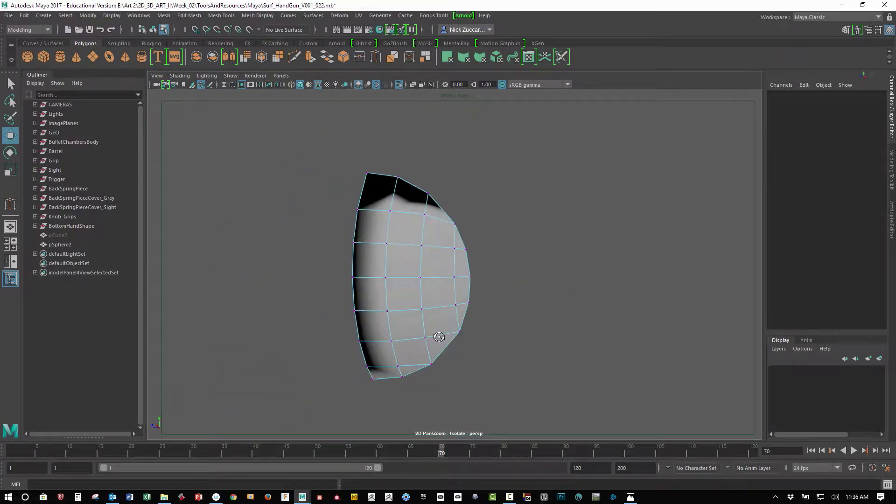
pyautogui.press('F8')
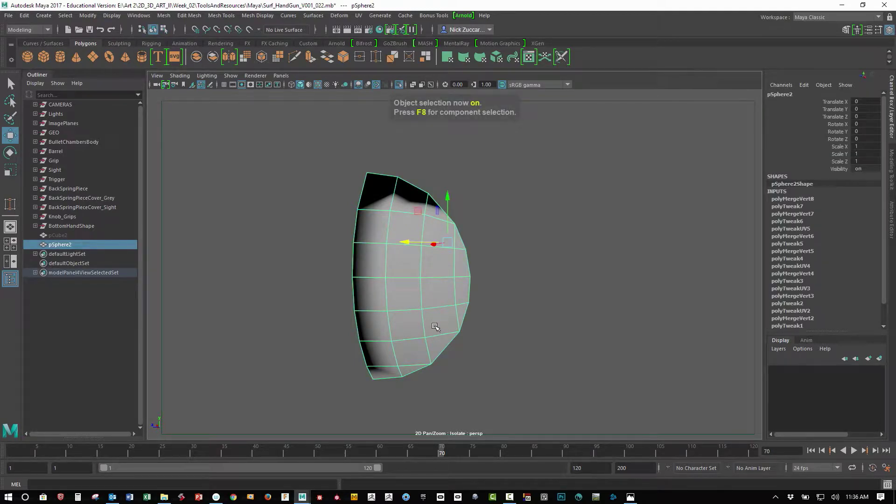
pyautogui.click(534, 266)
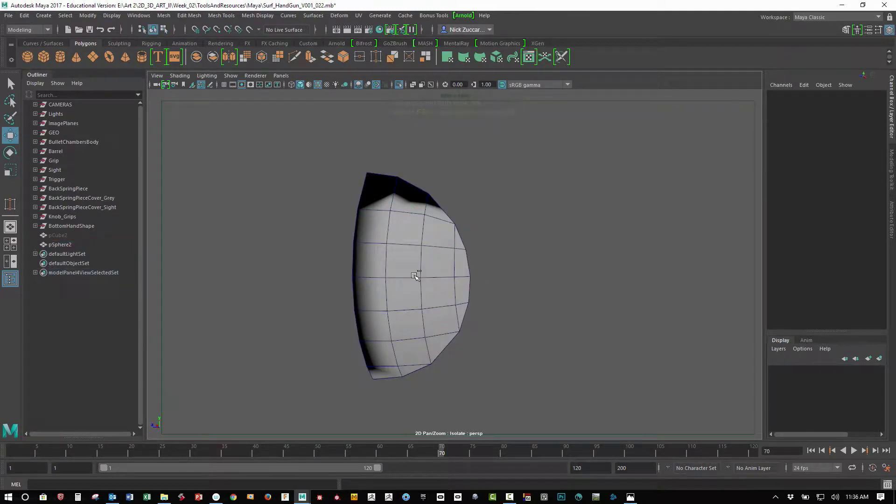
pyautogui.hotkey('ctrl', '1')
pyautogui.keyDown('alt'); pyautogui.moveTo(397, 229); pyautogui.dragTo(414, 179); pyautogui.keyUp('alt')
pyautogui.keyDown('alt'); pyautogui.moveTo(373, 284); pyautogui.dragTo(343, 332); pyautogui.keyUp('alt')
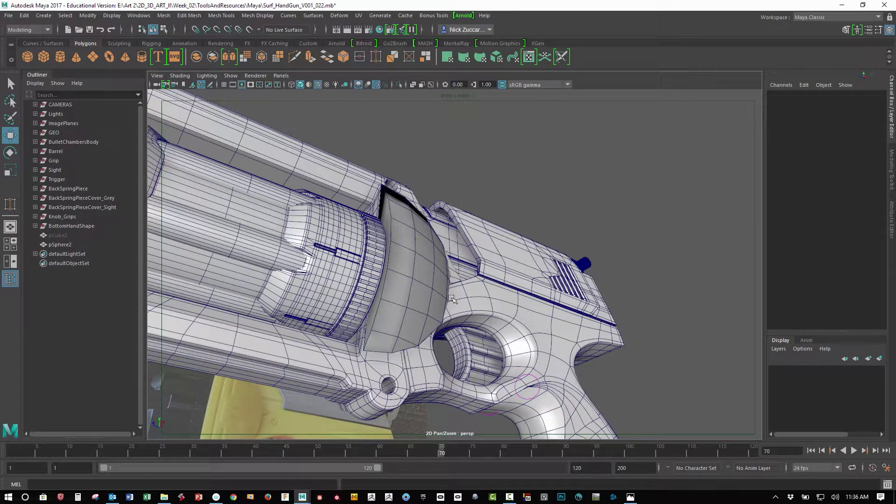
pyautogui.keyDown('alt'); pyautogui.moveTo(411, 327); pyautogui.dragTo(473, 301); pyautogui.keyUp('alt')
# Snap the half sphere's pivot to the middle vertex of its front edge next to the bullet chambers
pyautogui.click(376, 288)
pyautogui.keyDown('alt'); pyautogui.moveTo(376, 288); pyautogui.dragTo(460, 279); pyautogui.keyUp('alt')
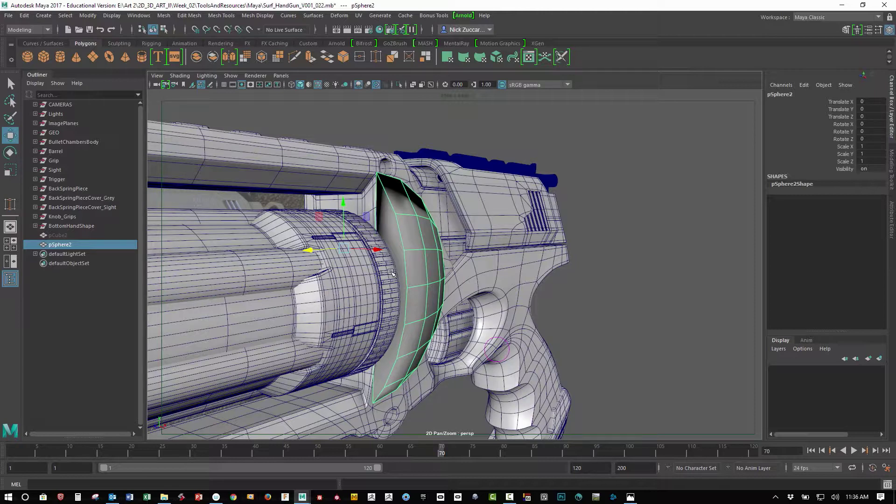
pyautogui.press('d')
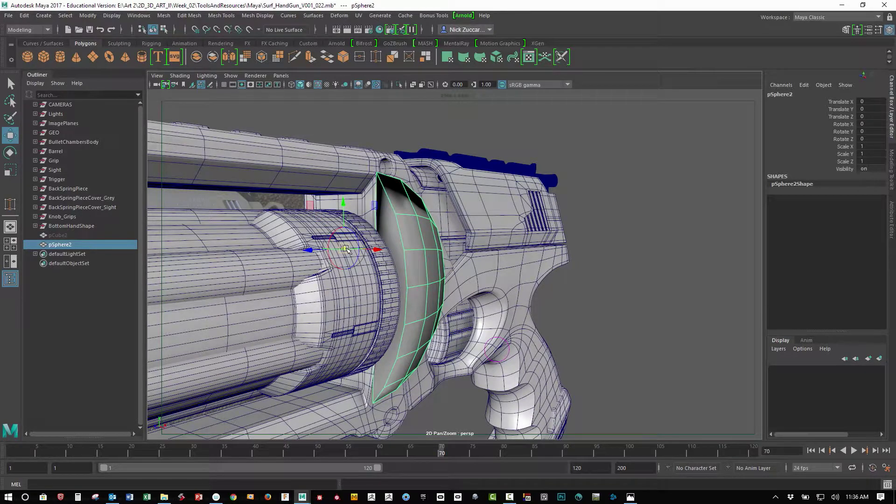
pyautogui.press('v')
pyautogui.moveTo(346, 249); pyautogui.dragTo(404, 283)
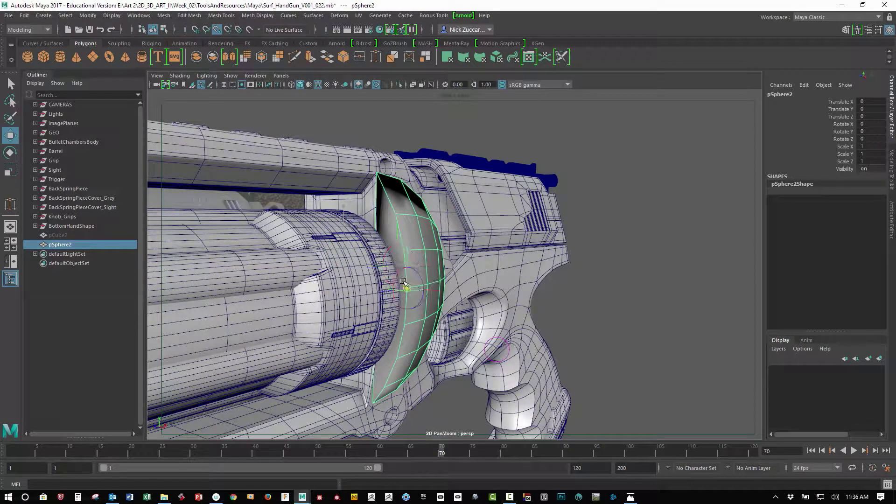
pyautogui.keyDown('alt'); pyautogui.moveTo(542, 295); pyautogui.dragTo(517, 298); pyautogui.keyUp('alt')
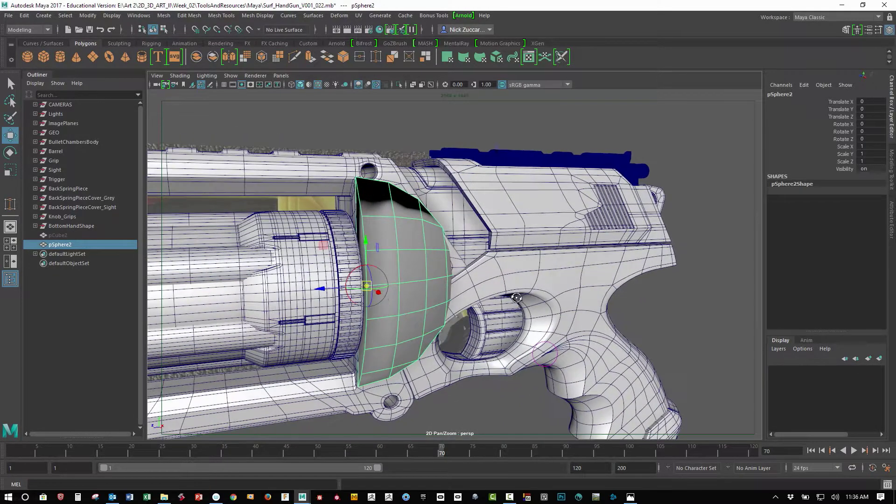
# Scale the half sphere uniformly to 0.966 and freeze its transformations
pyautogui.press('r')
pyautogui.keyDown('alt'); pyautogui.moveTo(383, 286); pyautogui.dragTo(360, 286); pyautogui.keyUp('alt')
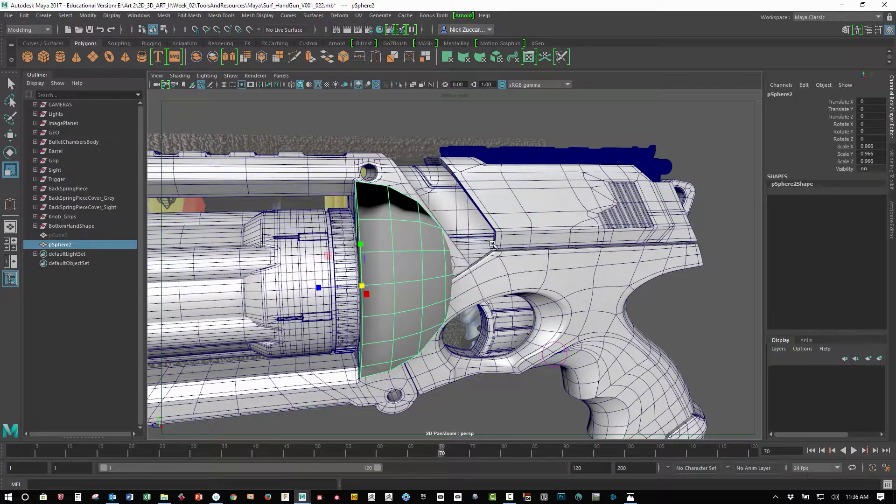
pyautogui.keyDown('alt'); pyautogui.moveTo(493, 243); pyautogui.dragTo(424, 258); pyautogui.keyUp('alt')
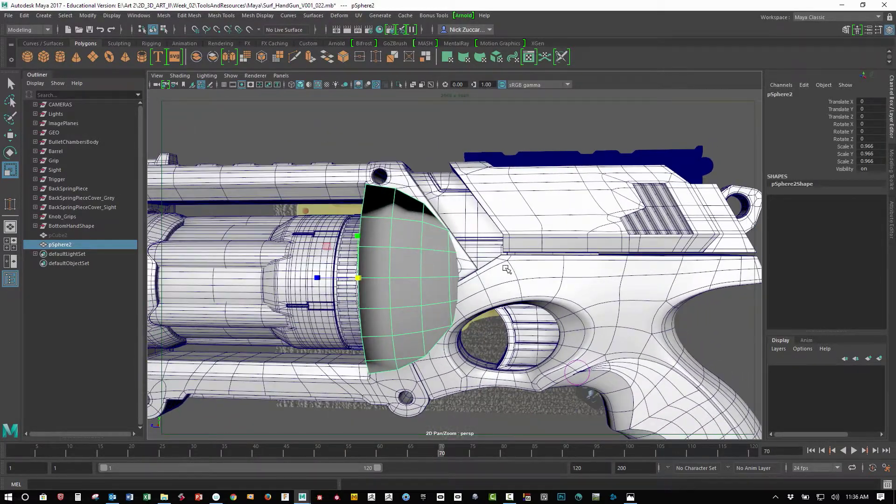
pyautogui.keyDown('alt'); pyautogui.moveTo(507, 270); pyautogui.dragTo(471, 267); pyautogui.keyUp('alt')
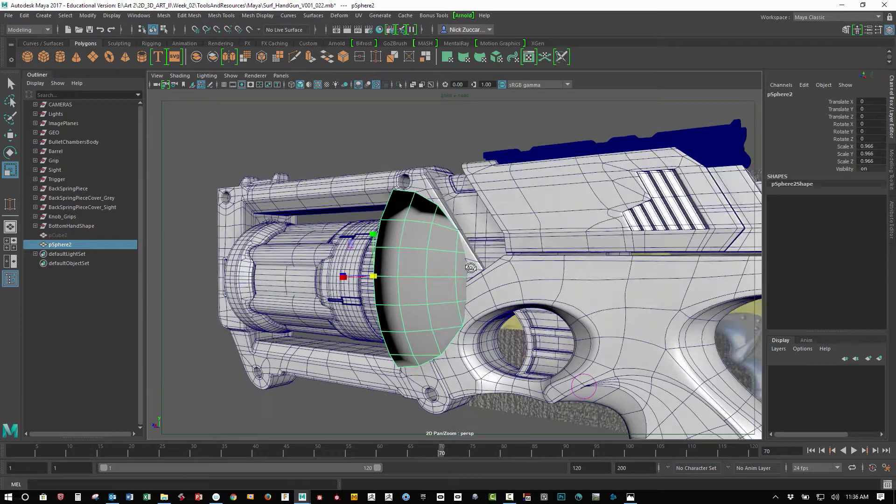
pyautogui.click(88, 15)
pyautogui.click(141, 60)
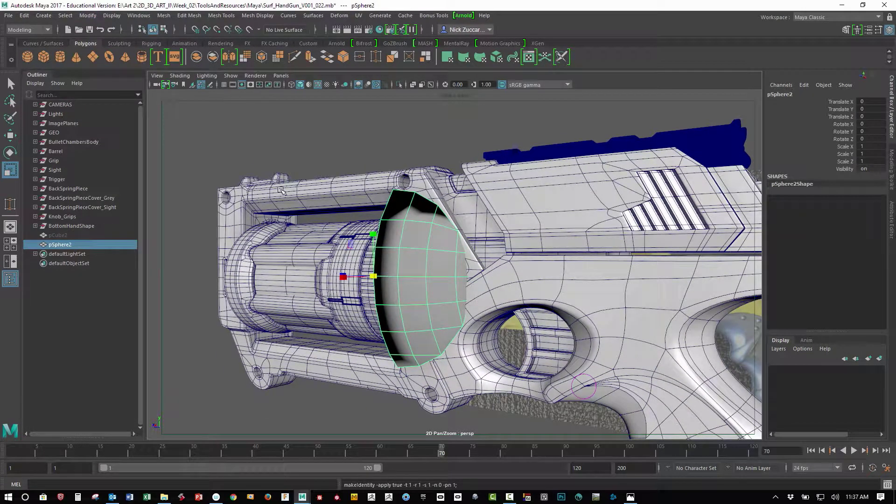
# Extrude the half sphere's flat inner face into the gun body with Translate X -0.187 and Offset -0.04
pyautogui.keyDown('alt'); pyautogui.moveTo(408, 252); pyautogui.dragTo(455, 224); pyautogui.keyUp('alt')
pyautogui.press('F11')
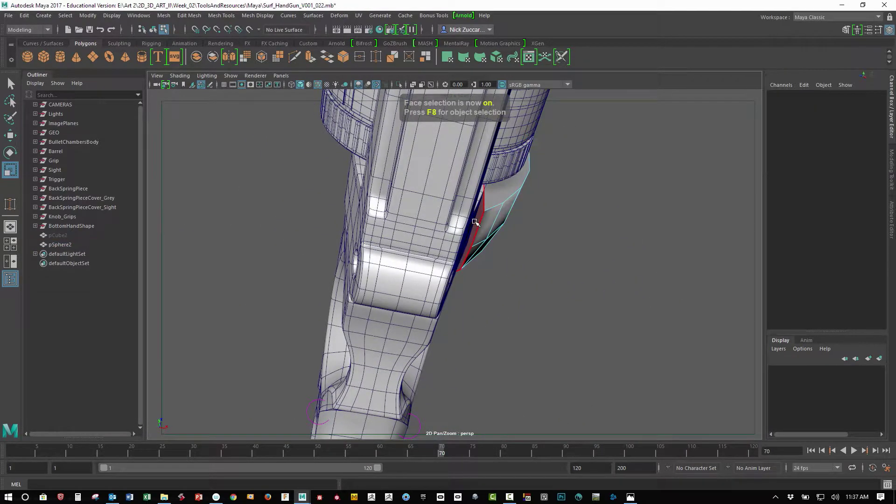
pyautogui.click(475, 221)
pyautogui.keyDown('alt'); pyautogui.moveTo(558, 218); pyautogui.dragTo(369, 196); pyautogui.keyUp('alt')
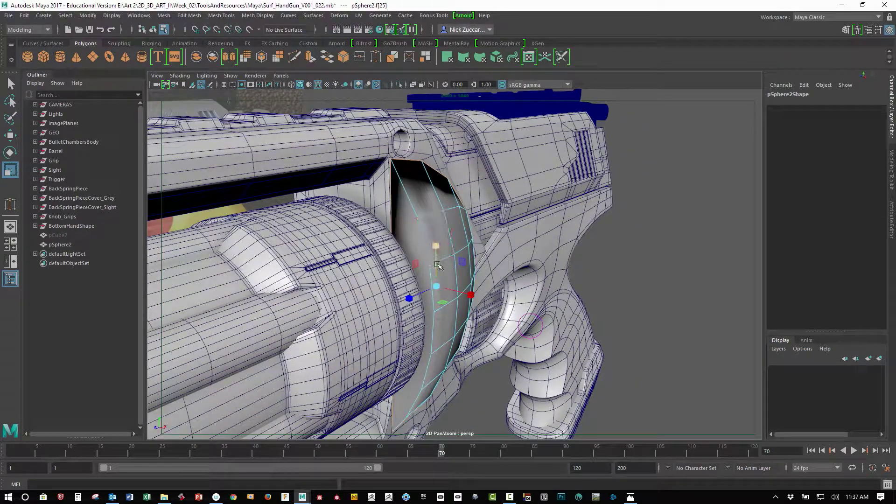
pyautogui.keyDown('shift'); pyautogui.moveTo(438, 265); pyautogui.dragTo(444, 287, button='right'); pyautogui.keyUp('shift')
pyautogui.click(483, 235)
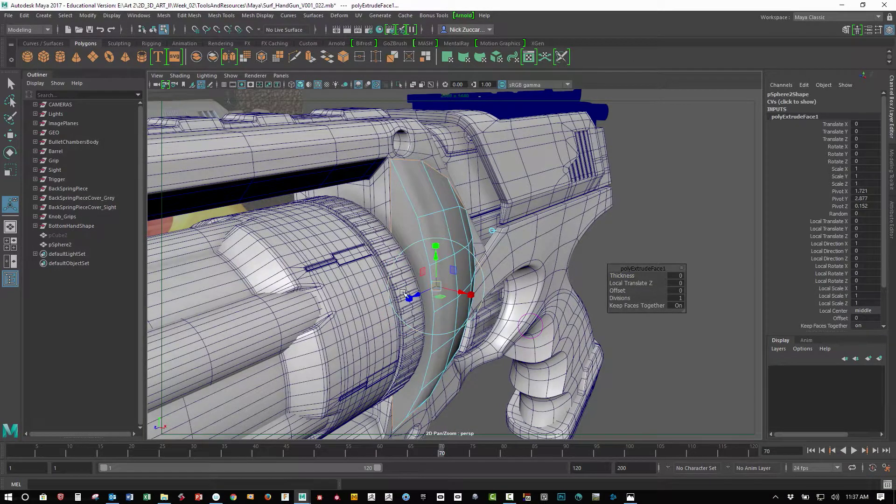
pyautogui.moveTo(470, 294); pyautogui.dragTo(542, 298)
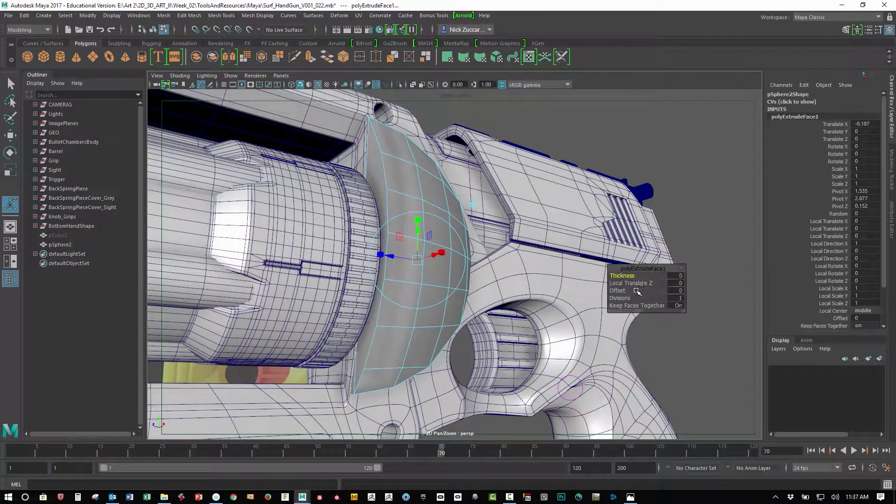
pyautogui.moveTo(618, 290); pyautogui.dragTo(622, 290)
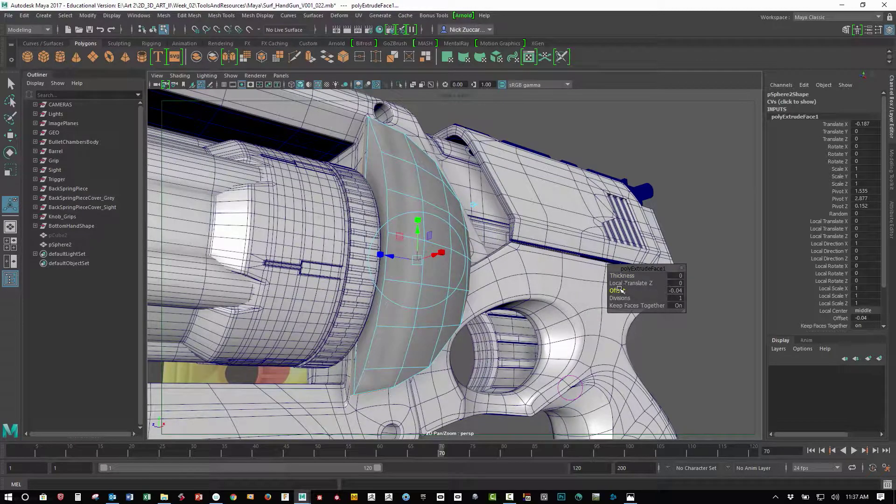
pyautogui.keyDown('alt'); pyautogui.moveTo(501, 371); pyautogui.dragTo(511, 308); pyautogui.keyUp('alt')
pyautogui.press('F8')
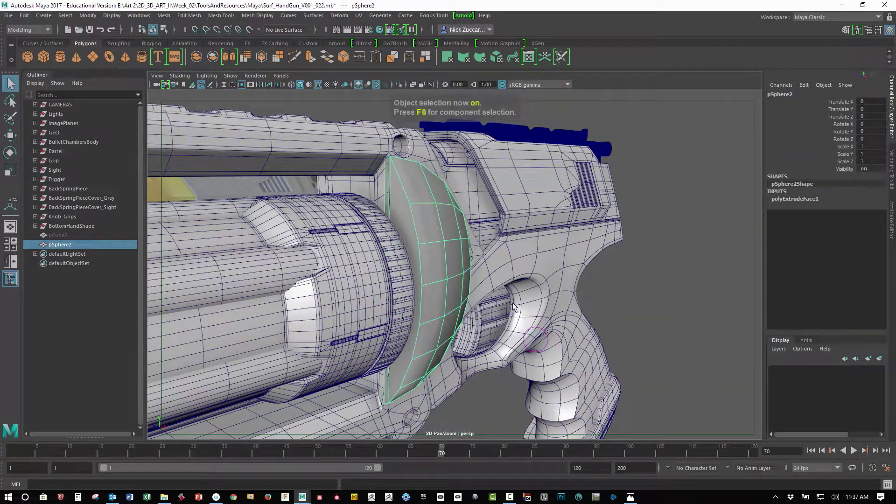
# Isolate the extruded half sphere and reselect it
pyautogui.hotkey('ctrl', '1')
pyautogui.click(547, 277)
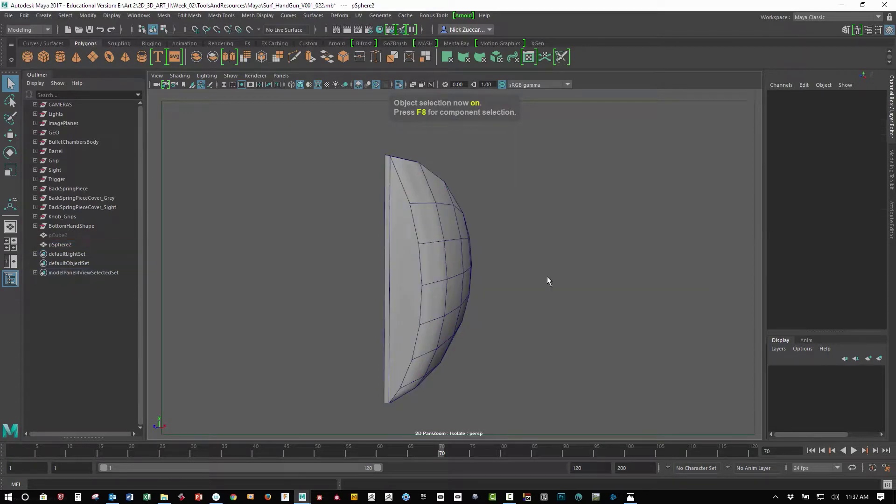
pyautogui.keyDown('alt'); pyautogui.moveTo(548, 276); pyautogui.dragTo(437, 317); pyautogui.keyUp('alt')
pyautogui.click(423, 285)
# In the side view, snap the upper front corner vertex of the extrusion lengthwise into line with the piece's front edge
pyautogui.press('space')
pyautogui.press('space')
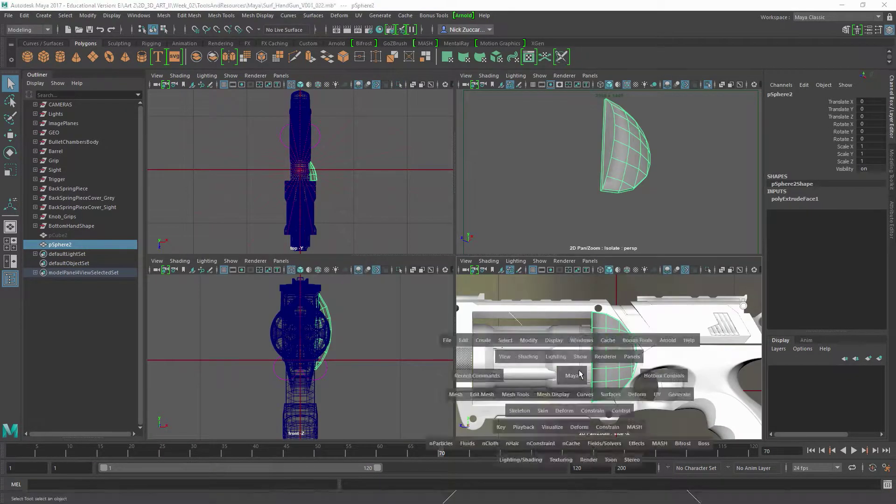
pyautogui.scroll(2, 482, 318)
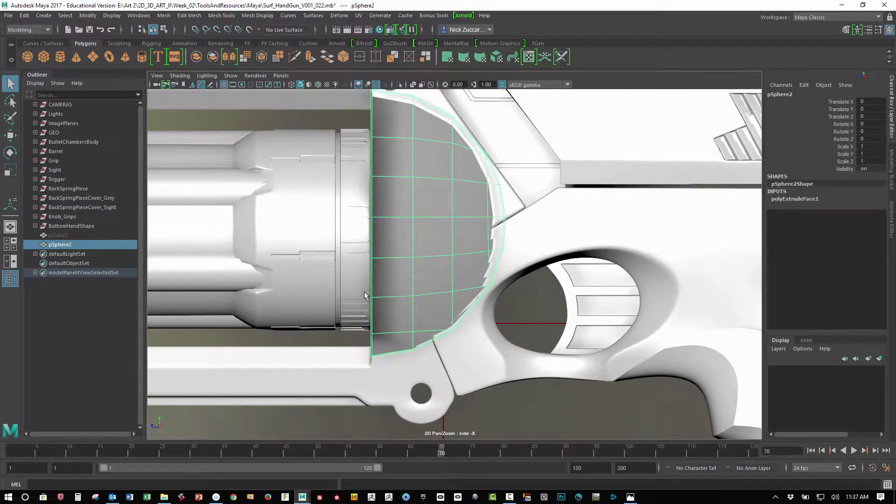
pyautogui.keyDown('alt'); pyautogui.moveTo(359, 221); pyautogui.dragTo(358, 301, button='middle'); pyautogui.keyUp('alt')
pyautogui.scroll(4, 373, 186)
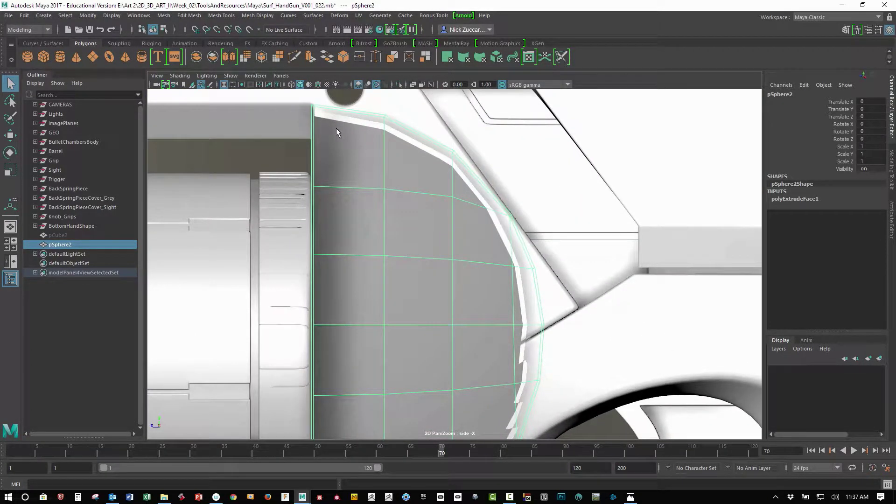
pyautogui.press('F9')
pyautogui.click(312, 105)
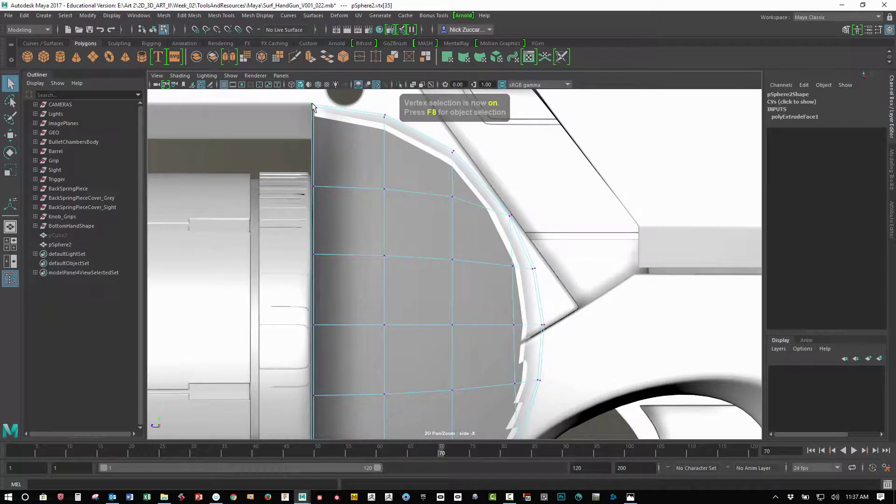
pyautogui.press('w')
pyautogui.press('v')
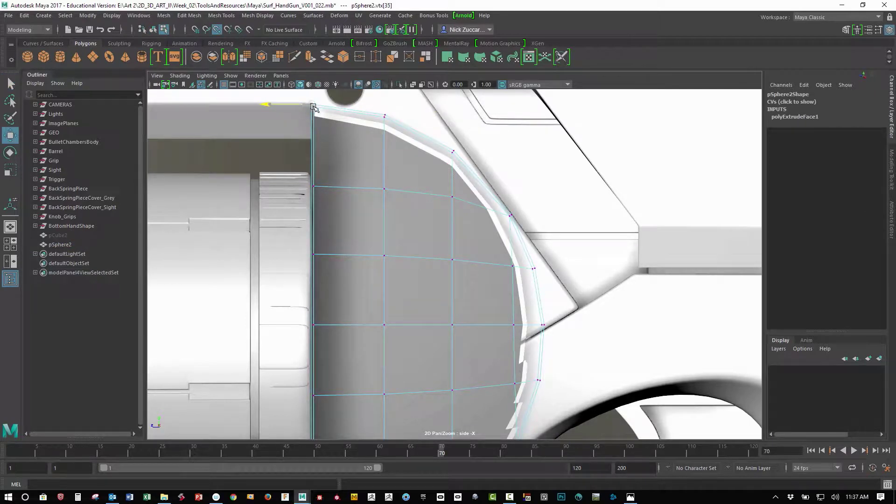
pyautogui.moveTo(314, 107); pyautogui.dragTo(312, 107, button='middle')
# Snap the lower front corner vertex of the extrusion lengthwise into line with the same front edge
pyautogui.keyDown('alt'); pyautogui.moveTo(407, 378); pyautogui.dragTo(413, 243, button='middle'); pyautogui.keyUp('alt')
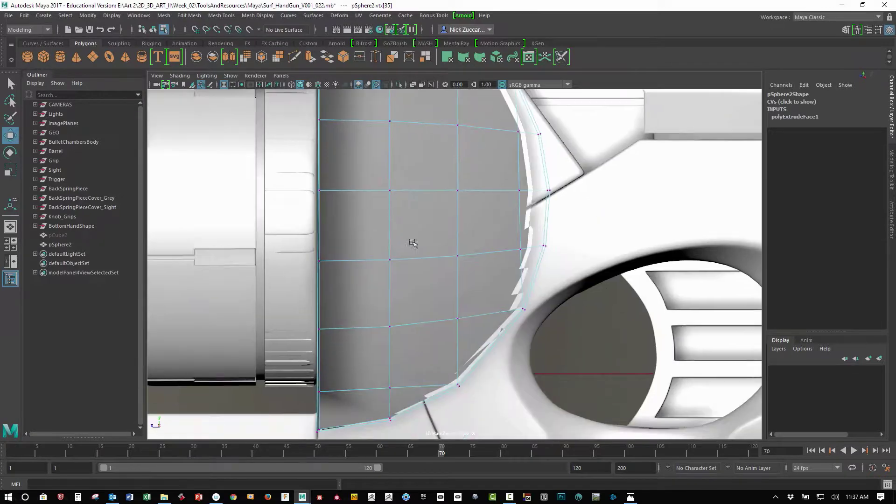
pyautogui.keyDown('alt'); pyautogui.moveTo(369, 305); pyautogui.dragTo(388, 210, button='middle'); pyautogui.keyUp('alt')
pyautogui.click(339, 310)
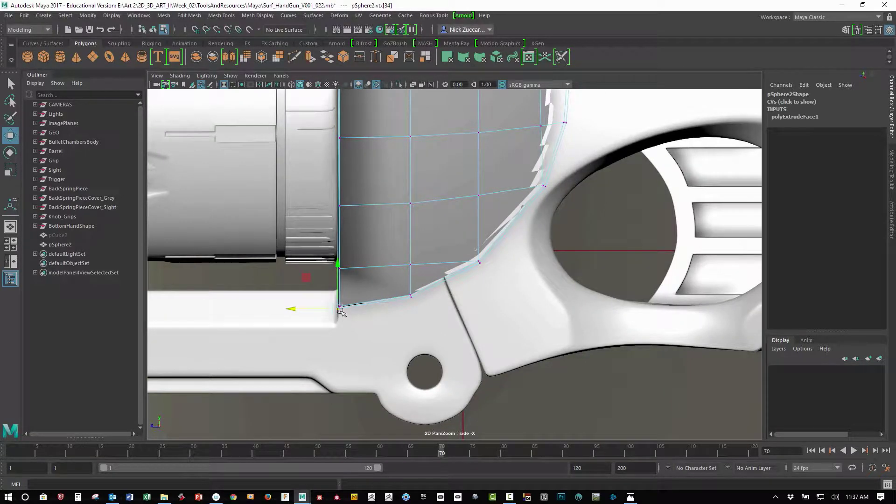
pyautogui.press('v')
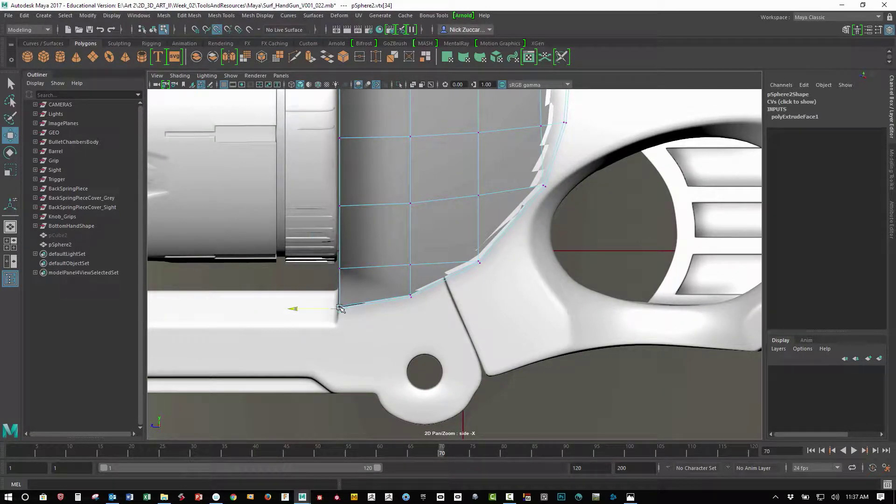
# Return to the perspective view, preview the piece smoothed, and switch back to the unsmoothed display
pyautogui.press('space')
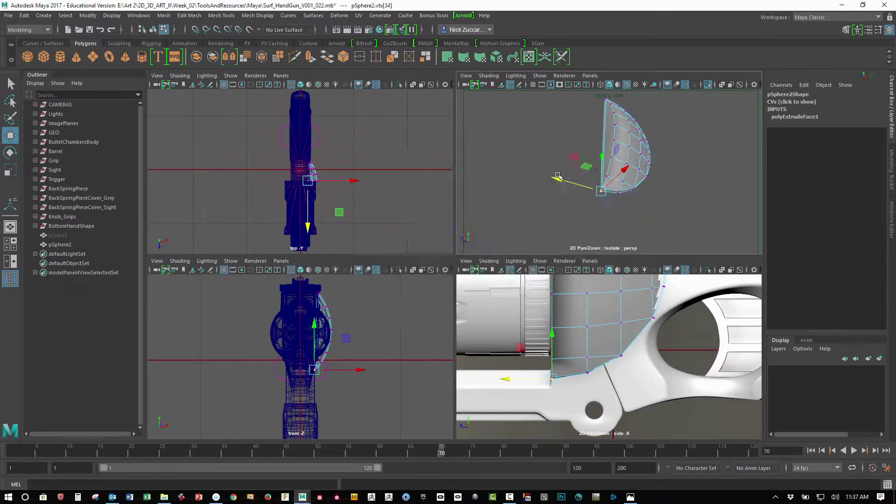
pyautogui.press('space')
pyautogui.keyDown('alt'); pyautogui.moveTo(504, 279); pyautogui.dragTo(616, 306); pyautogui.keyUp('alt')
pyautogui.press('3')
pyautogui.press('1')
pyautogui.keyDown('alt'); pyautogui.moveTo(539, 267); pyautogui.dragTo(486, 293); pyautogui.keyUp('alt')
# Multi-Cut two edges across the front face and its thin inner strip, from the middle outer vertex and the one above
pyautogui.press('F8')
pyautogui.keyDown('shift'); pyautogui.rightClick(486, 290); pyautogui.keyUp('shift')
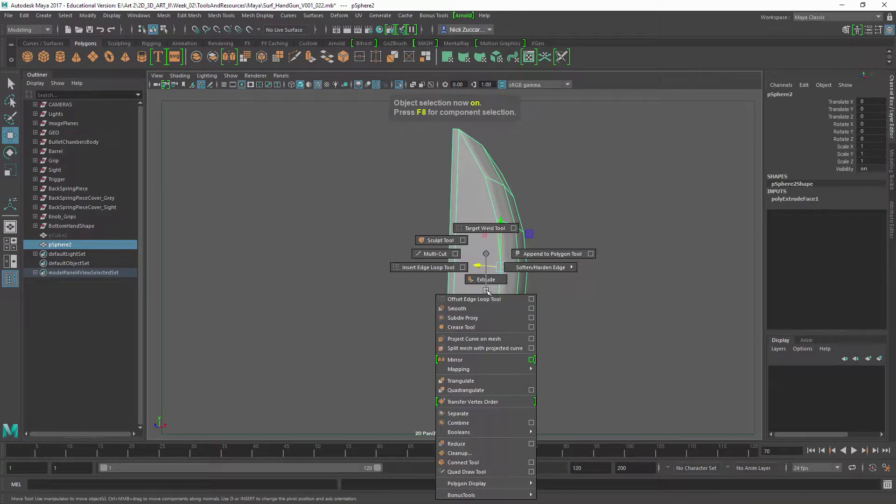
pyautogui.click(436, 254)
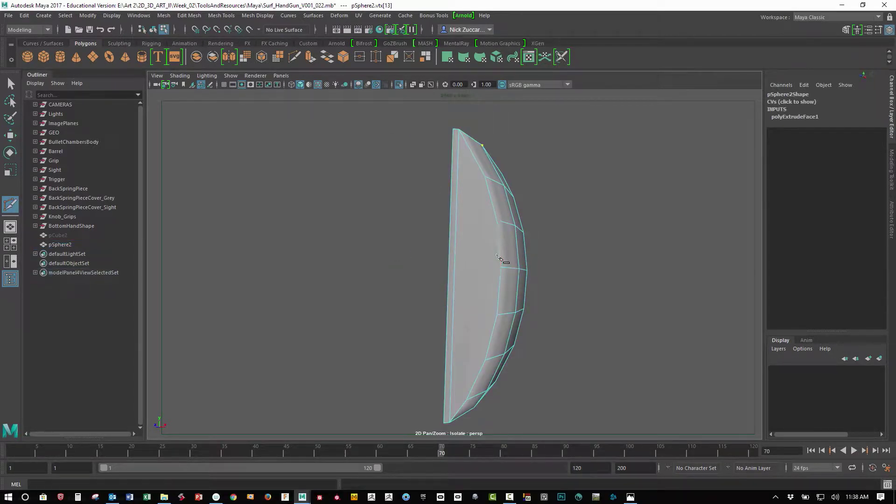
pyautogui.keyDown('alt'); pyautogui.moveTo(500, 258); pyautogui.dragTo(504, 300); pyautogui.keyUp('alt')
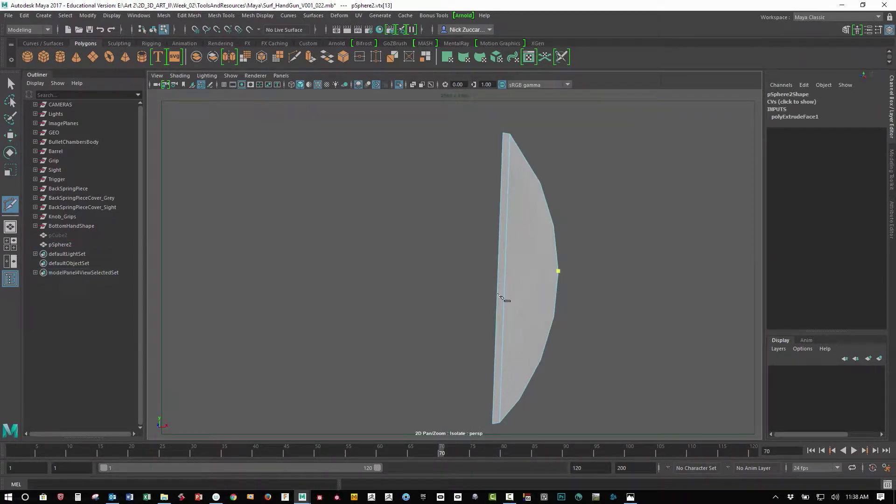
pyautogui.click(500, 266)
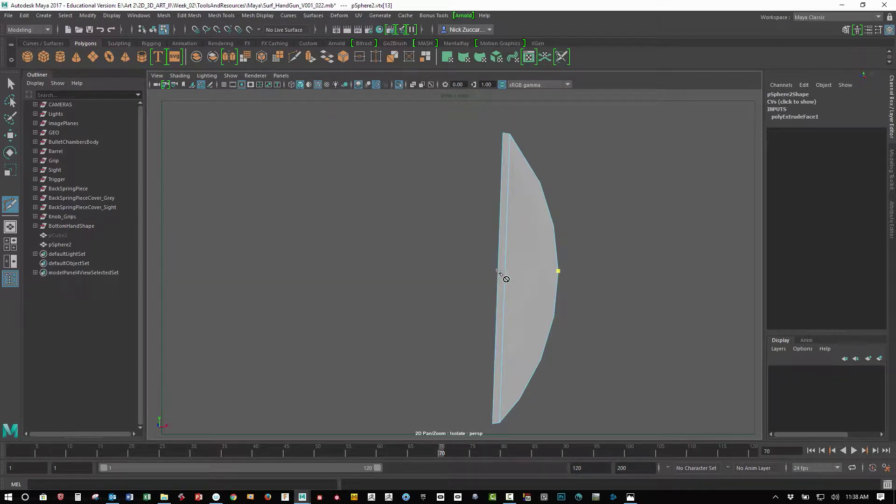
pyautogui.keyDown('alt'); pyautogui.moveTo(510, 294); pyautogui.dragTo(470, 260); pyautogui.keyUp('alt')
pyautogui.press('Return')
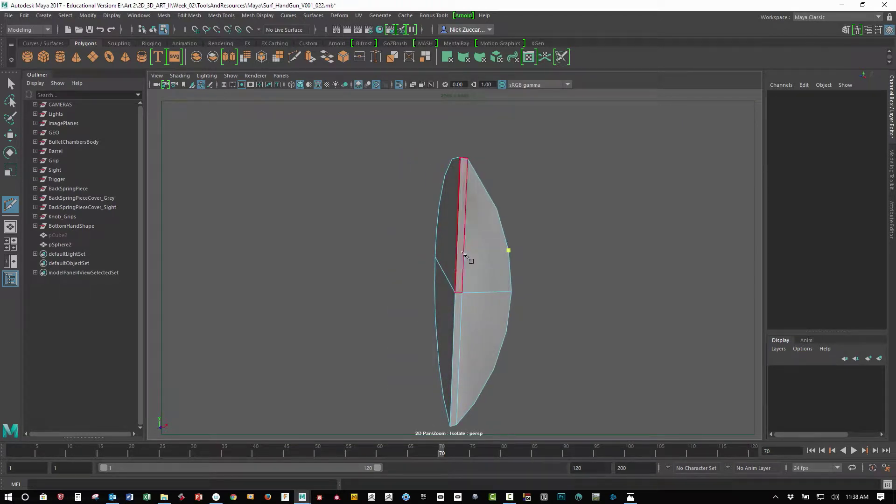
pyautogui.press('Return')
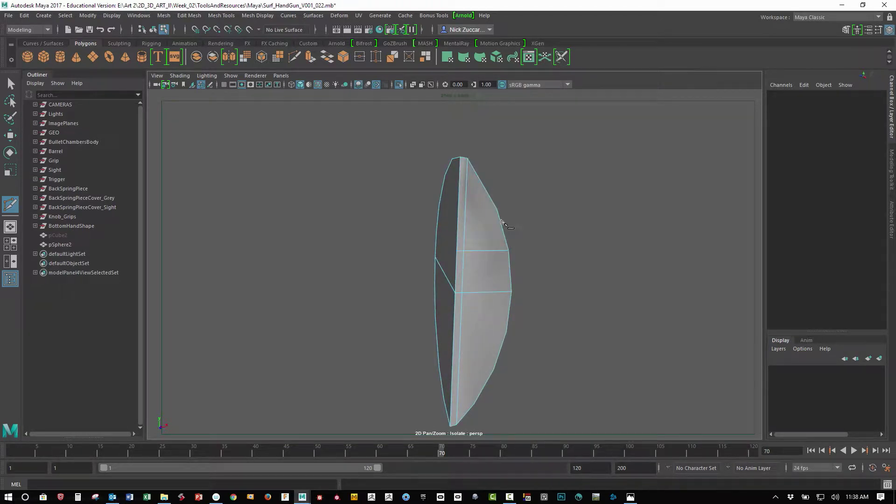
# Multi-Cut another edge across the front face and its thin inner strip, starting from the next outer vertex up
pyautogui.keyDown('alt'); pyautogui.moveTo(571, 231); pyautogui.dragTo(430, 257); pyautogui.keyUp('alt')
pyautogui.hotkey('ctrl', 'z')
pyautogui.click(419, 247)
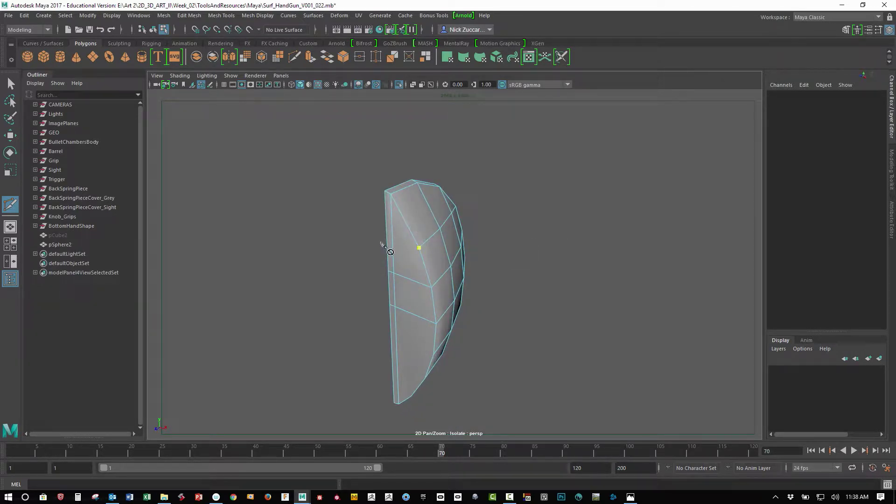
pyautogui.keyDown('alt'); pyautogui.moveTo(527, 279); pyautogui.dragTo(562, 267); pyautogui.keyUp('alt')
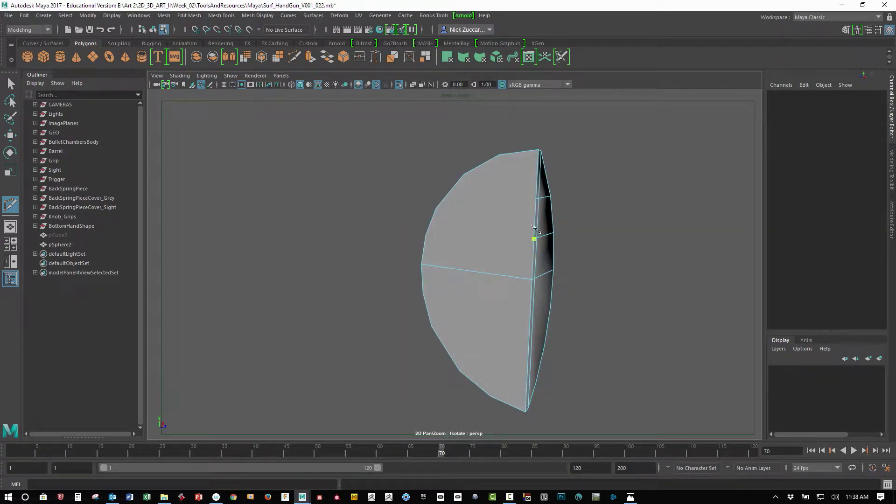
# Extend the two upper cuts across the large flat half-round face to the matching vertices on its curved rim
pyautogui.keyDown('alt'); pyautogui.moveTo(536, 229); pyautogui.dragTo(499, 263); pyautogui.keyUp('alt')
pyautogui.keyDown('ctrl'); pyautogui.click(449, 224); pyautogui.keyUp('ctrl')
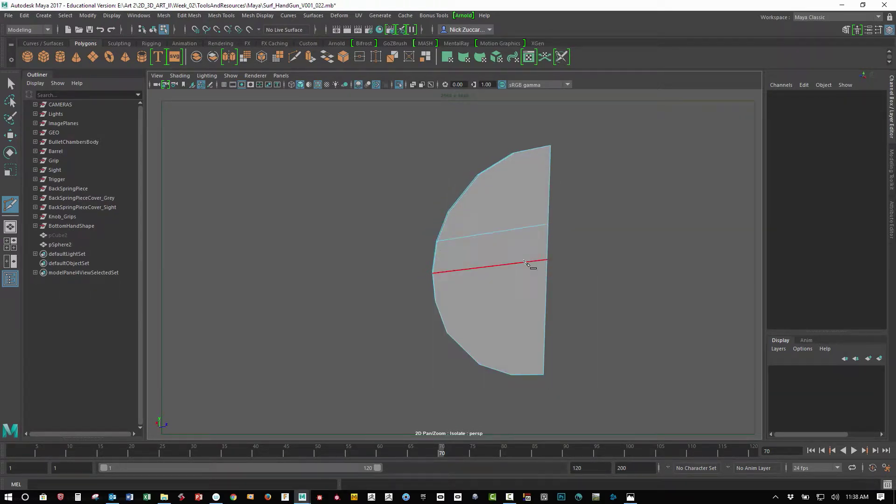
pyautogui.keyDown('alt'); pyautogui.moveTo(588, 241); pyautogui.dragTo(574, 236); pyautogui.keyUp('alt')
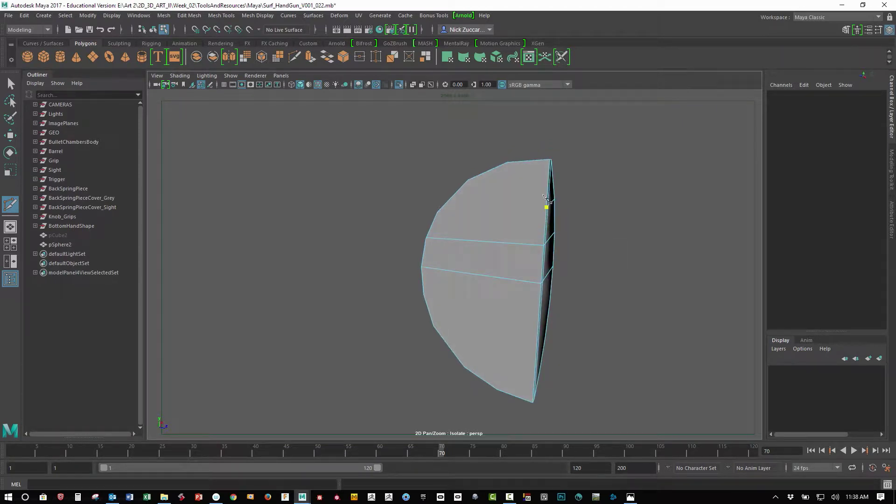
pyautogui.keyDown('alt'); pyautogui.moveTo(545, 196); pyautogui.dragTo(470, 221); pyautogui.keyUp('alt')
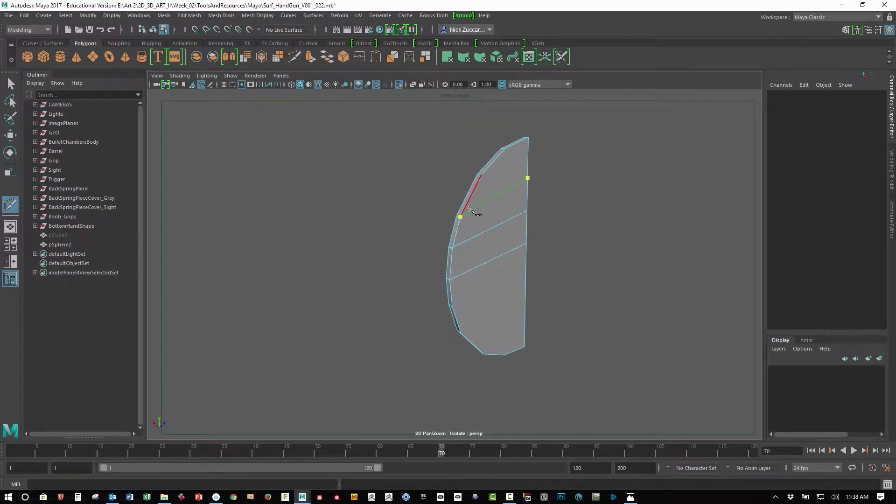
pyautogui.keyDown('ctrl'); pyautogui.click(470, 208); pyautogui.keyUp('ctrl')
pyautogui.keyDown('alt'); pyautogui.moveTo(609, 214); pyautogui.dragTo(554, 218); pyautogui.keyUp('alt')
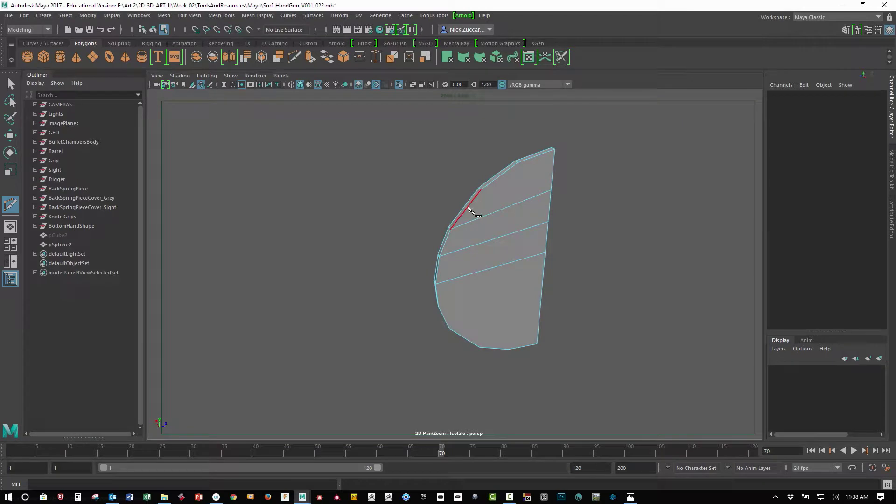
# Multi-Cut three edges across the front face and its thin inner strip from the outer vertices below the middle
pyautogui.keyDown('alt'); pyautogui.moveTo(512, 182); pyautogui.dragTo(581, 171); pyautogui.keyUp('alt')
pyautogui.click(511, 181)
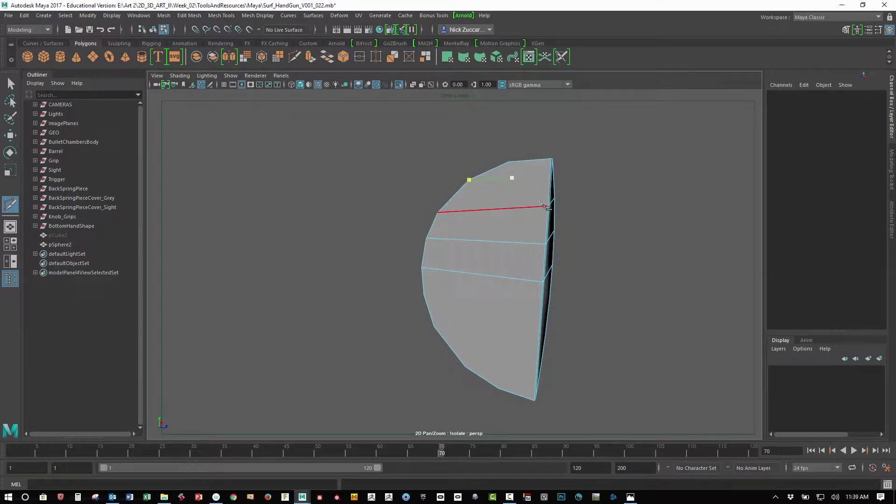
pyautogui.keyDown('alt'); pyautogui.moveTo(628, 223); pyautogui.dragTo(527, 250); pyautogui.keyUp('alt')
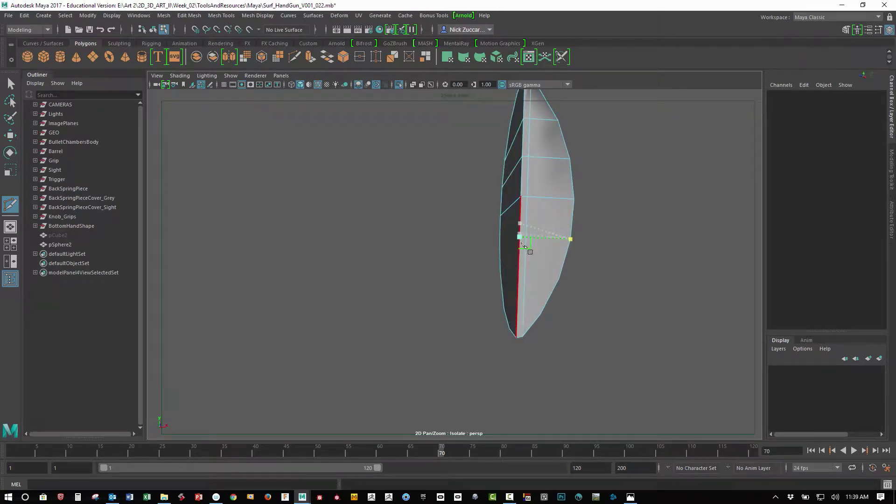
pyautogui.press('Return')
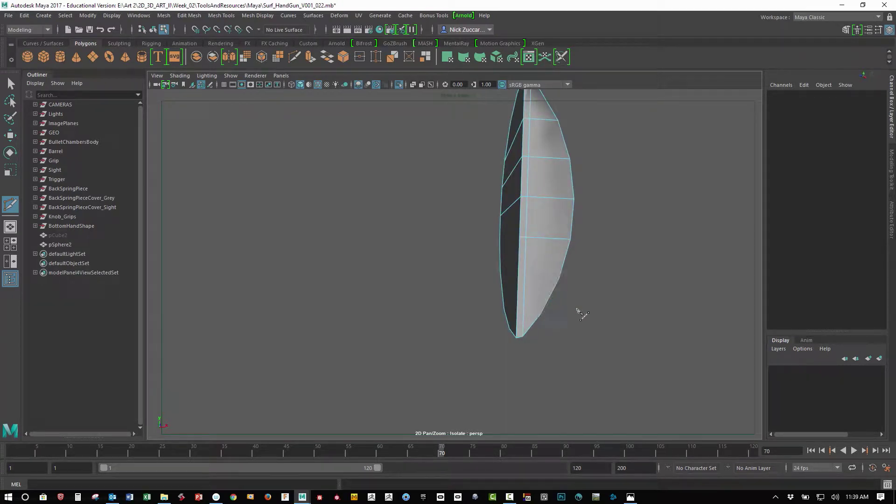
pyautogui.keyDown('alt'); pyautogui.moveTo(579, 311); pyautogui.dragTo(516, 300); pyautogui.keyUp('alt')
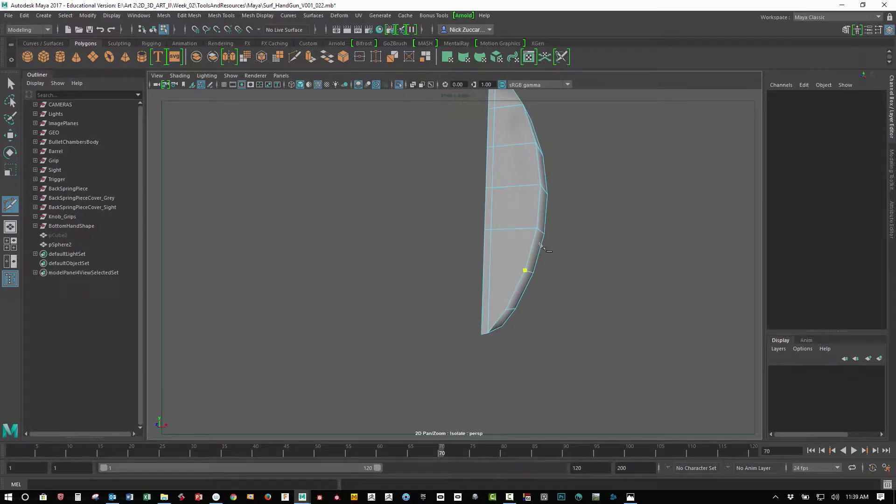
pyautogui.press('Return')
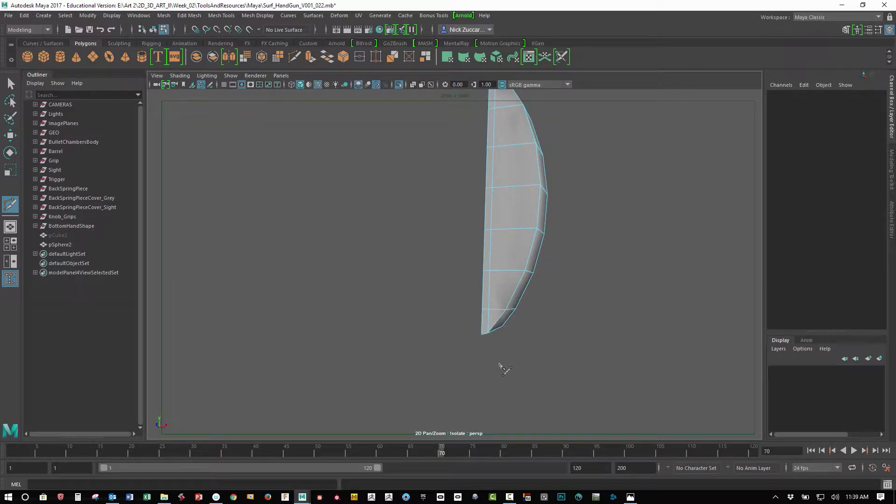
# Extend the three lower cuts across the large flat half-round face to the matching vertices on its curved rim
pyautogui.keyDown('alt'); pyautogui.moveTo(506, 369); pyautogui.dragTo(558, 337); pyautogui.keyUp('alt')
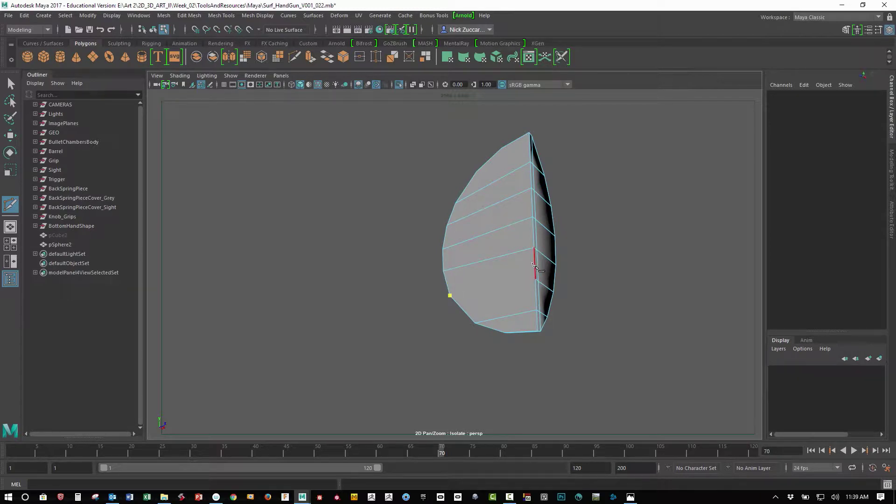
pyautogui.moveTo(533, 265); pyautogui.dragTo(544, 306)
pyautogui.rightClick(546, 308)
pyautogui.keyDown('alt'); pyautogui.moveTo(578, 344); pyautogui.dragTo(630, 307); pyautogui.keyUp('alt')
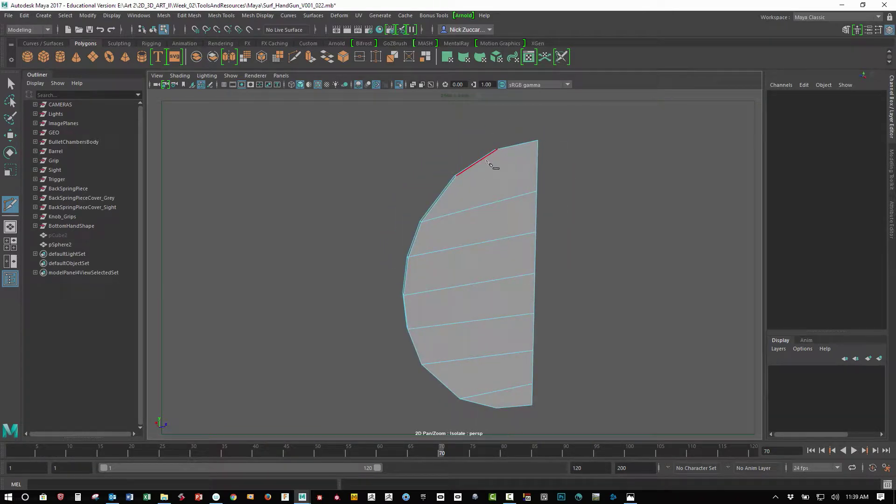
# Multi-Cut an edge near the upper end, running from the flat face's curved rim over the thin inner strip and onto the front face
pyautogui.keyDown('alt'); pyautogui.moveTo(459, 194); pyautogui.dragTo(428, 234); pyautogui.keyUp('alt')
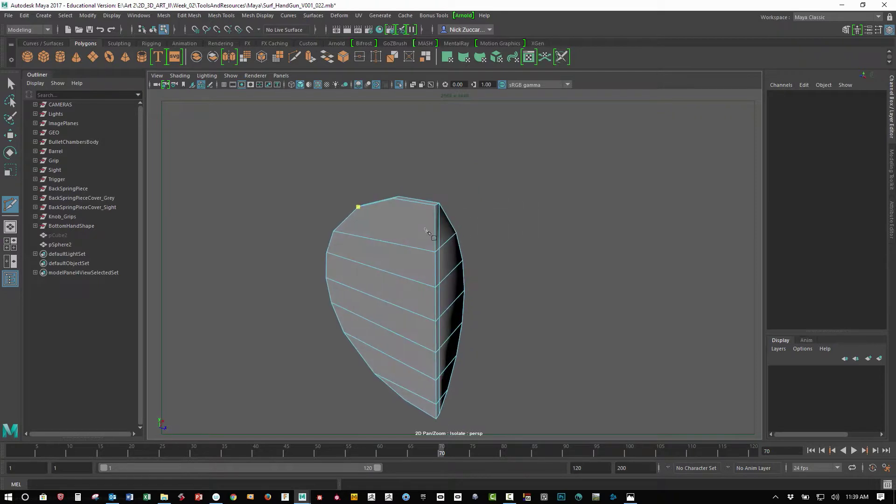
pyautogui.keyDown('alt'); pyautogui.moveTo(485, 222); pyautogui.dragTo(483, 207); pyautogui.keyUp('alt')
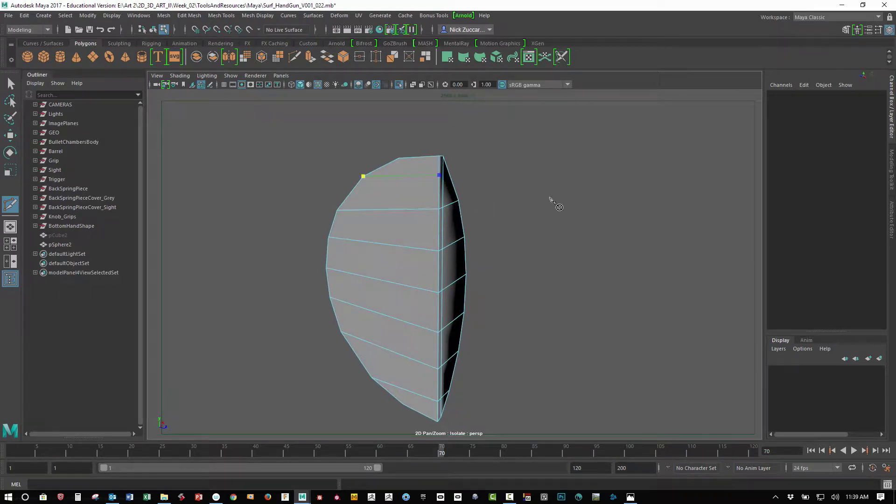
pyautogui.hotkey('alt', 'space')
pyautogui.keyDown('alt'); pyautogui.moveTo(549, 215); pyautogui.dragTo(533, 243); pyautogui.keyUp('alt')
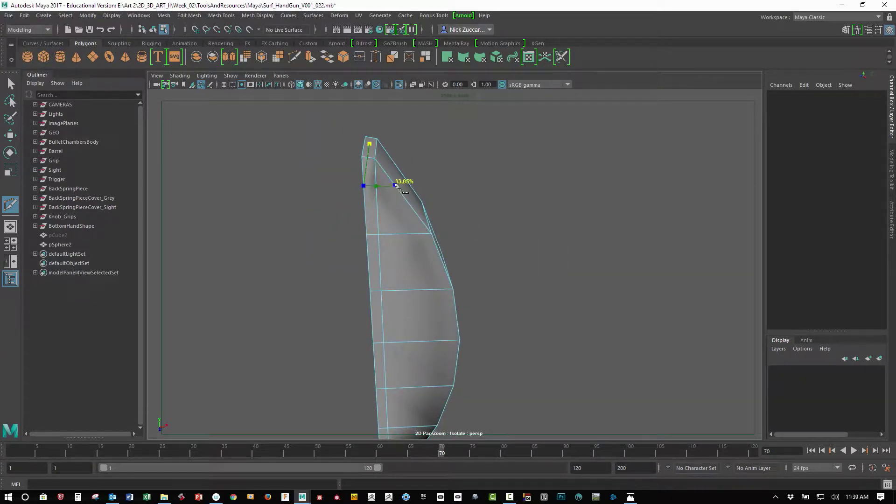
pyautogui.keyDown('alt'); pyautogui.moveTo(397, 186); pyautogui.dragTo(552, 269); pyautogui.keyUp('alt')
pyautogui.click(446, 141)
pyautogui.rightClick(498, 268)
pyautogui.press('q')
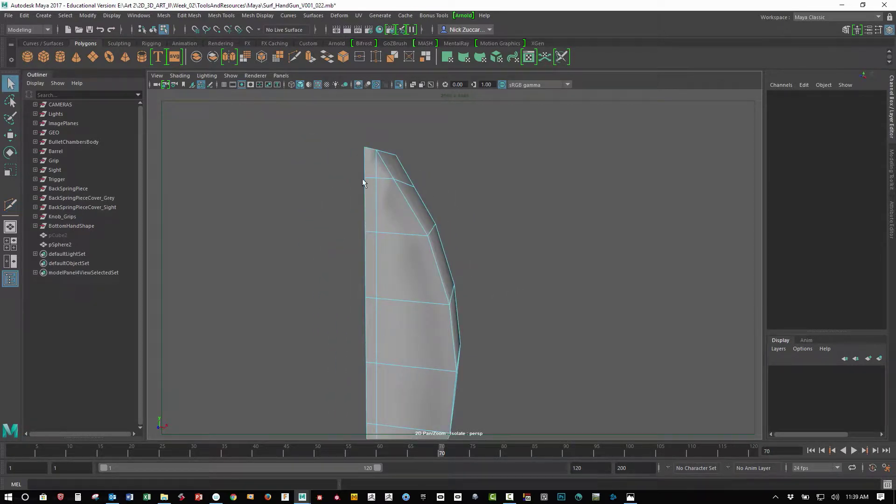
# Delete the stray extra edge across the thin curved strip beside the flat face, along with its leftover vertex
pyautogui.keyDown('alt'); pyautogui.moveTo(392, 174); pyautogui.dragTo(468, 247); pyautogui.keyUp('alt')
pyautogui.press('1')
pyautogui.press('F10')
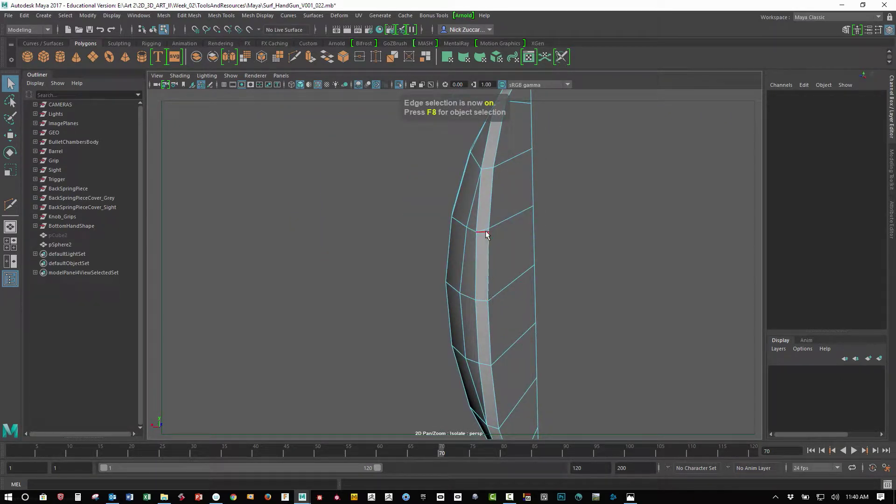
pyautogui.click(485, 234)
pyautogui.press('Delete')
pyautogui.press('F9')
pyautogui.click(488, 232)
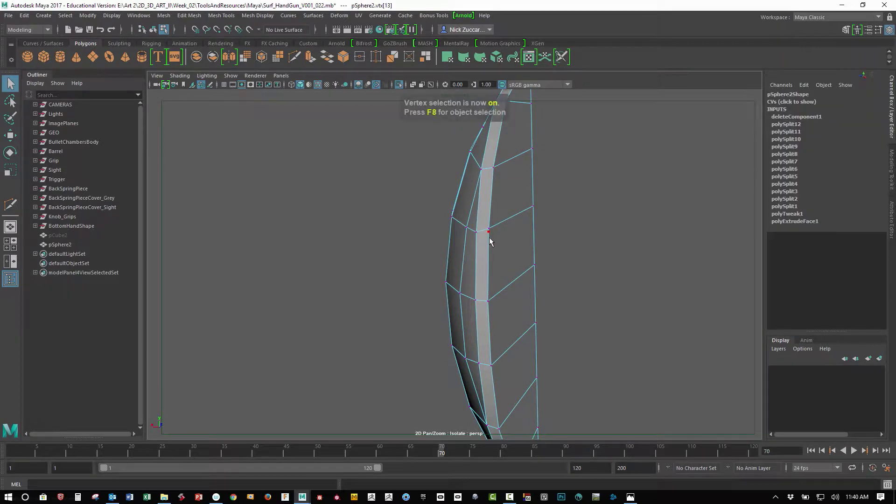
pyautogui.click(491, 245)
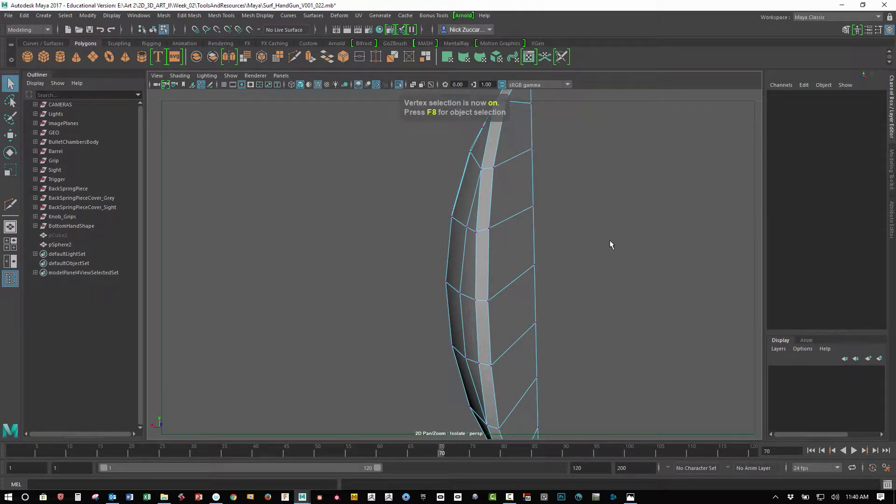
# Extrude all eight faces of the large flat side together with an offset of 0.08
pyautogui.keyDown('alt'); pyautogui.moveTo(610, 240); pyautogui.dragTo(506, 233); pyautogui.keyUp('alt')
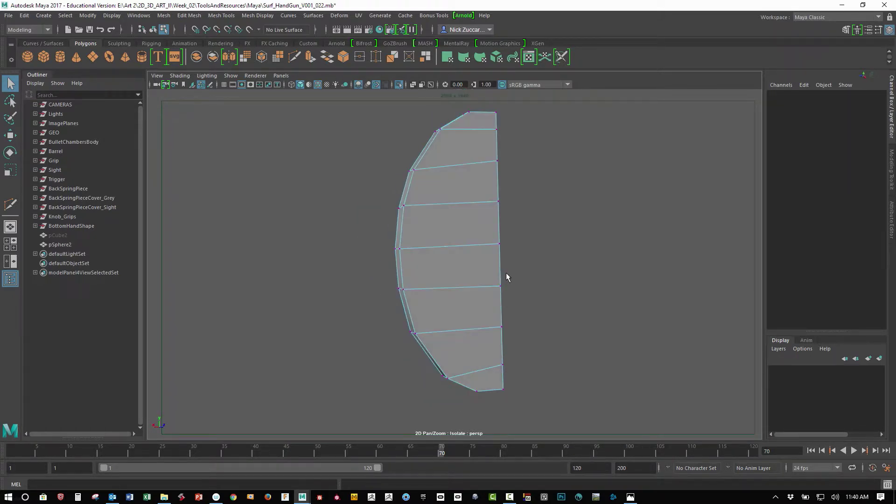
pyautogui.click(486, 123)
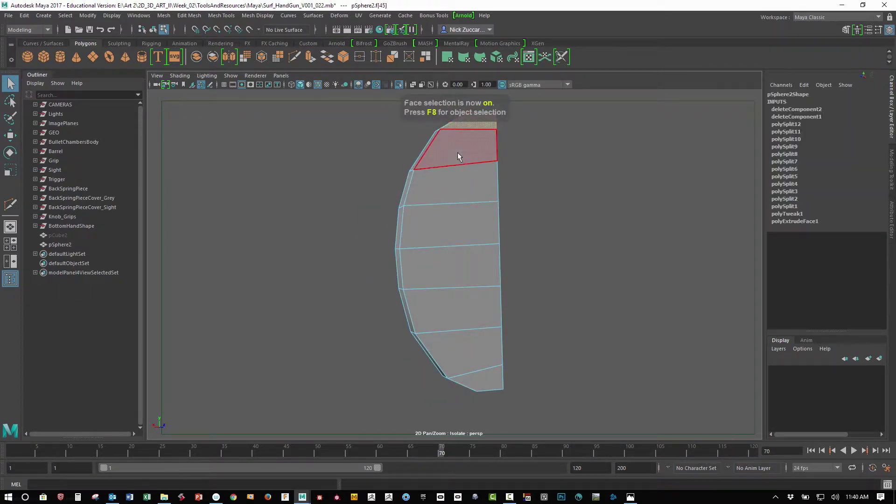
pyautogui.keyDown('shift'); pyautogui.click(457, 152); pyautogui.keyUp('shift')
pyautogui.keyDown('shift'); pyautogui.click(451, 192); pyautogui.keyUp('shift')
pyautogui.keyDown('shift'); pyautogui.click(452, 228); pyautogui.keyUp('shift')
pyautogui.keyDown('shift'); pyautogui.click(454, 262); pyautogui.keyUp('shift')
pyautogui.keyDown('shift'); pyautogui.click(469, 320); pyautogui.keyUp('shift')
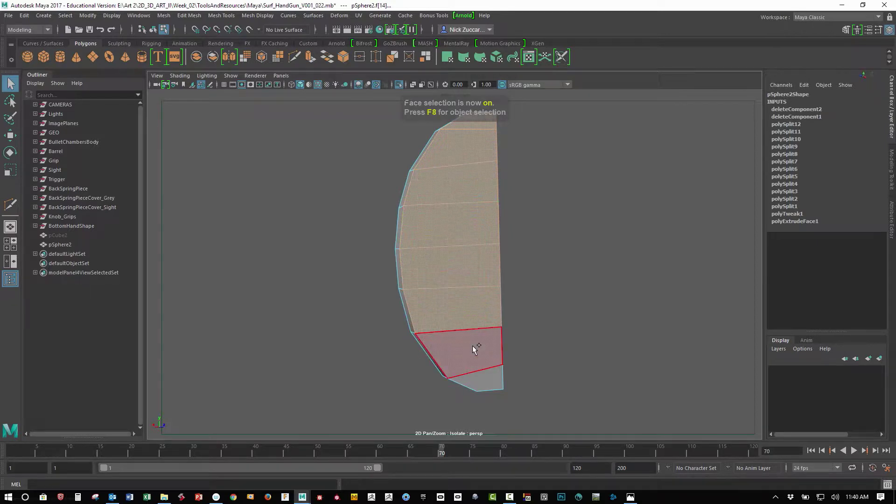
pyautogui.keyDown('shift'); pyautogui.click(474, 350); pyautogui.keyUp('shift')
pyautogui.keyDown('alt'); pyautogui.moveTo(490, 369); pyautogui.dragTo(472, 346); pyautogui.keyUp('alt')
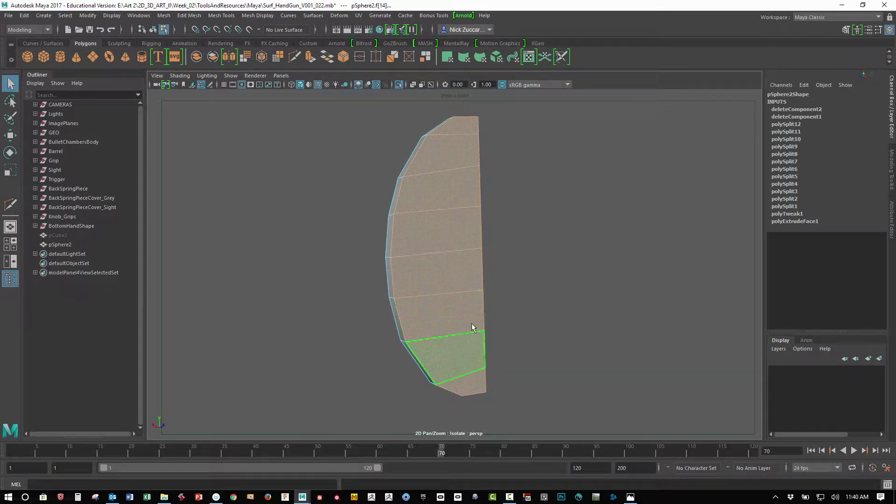
pyautogui.keyDown('shift'); pyautogui.moveTo(465, 312); pyautogui.dragTo(467, 307, button='right'); pyautogui.keyUp('shift')
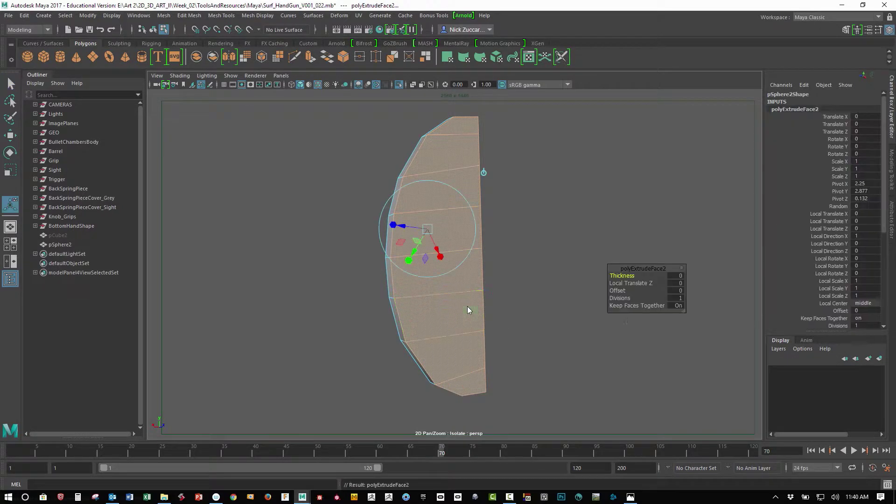
pyautogui.moveTo(616, 291); pyautogui.dragTo(618, 290)
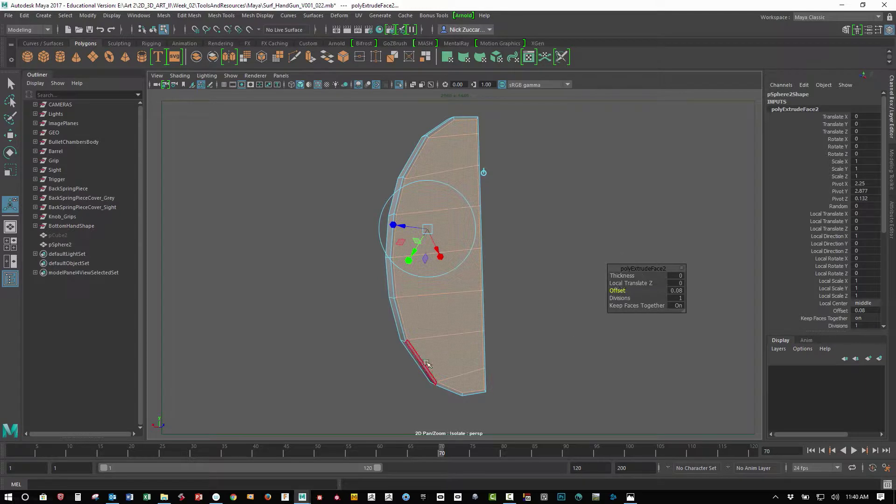
# Preview the piece smoothed, switch back to the unsmoothed display, and inspect its curved side
pyautogui.keyDown('alt'); pyautogui.moveTo(427, 363); pyautogui.dragTo(506, 366); pyautogui.keyUp('alt')
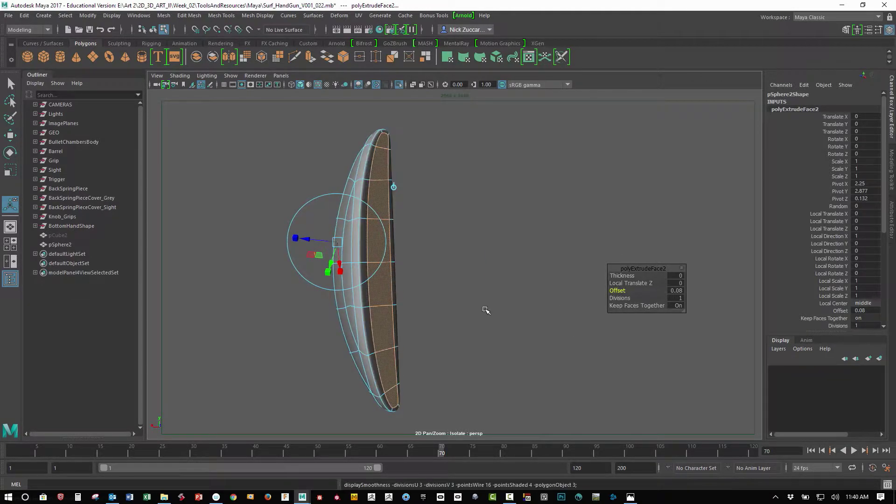
pyautogui.click(537, 290)
pyautogui.keyDown('alt'); pyautogui.moveTo(537, 290); pyautogui.dragTo(363, 201); pyautogui.keyUp('alt')
pyautogui.press('1')
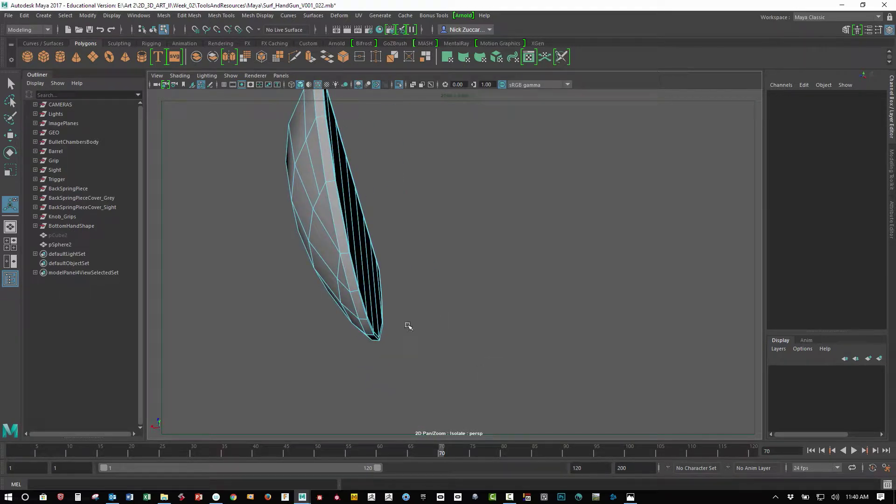
pyautogui.keyDown('alt'); pyautogui.moveTo(430, 301); pyautogui.dragTo(410, 376); pyautogui.keyUp('alt')
pyautogui.press('q')
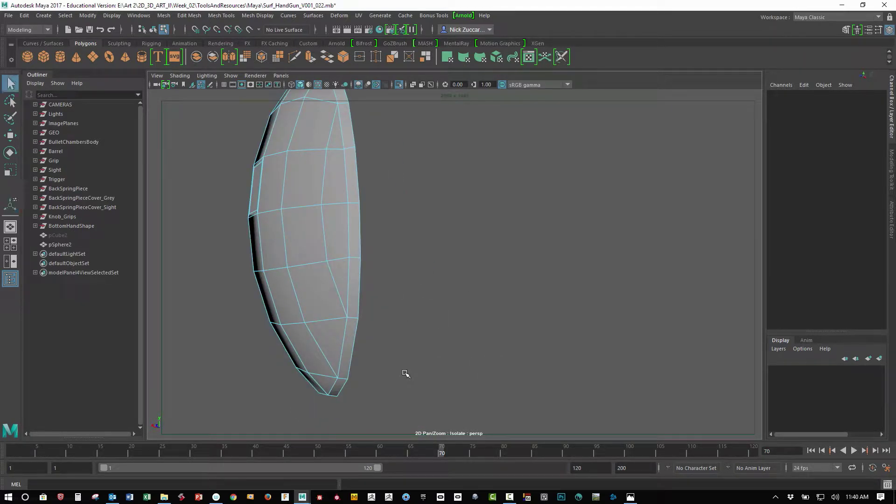
# Select the whole piece and use Multi-Cut to insert an edge loop along the thin strip bordering the flat side, close to that side
pyautogui.press('F8')
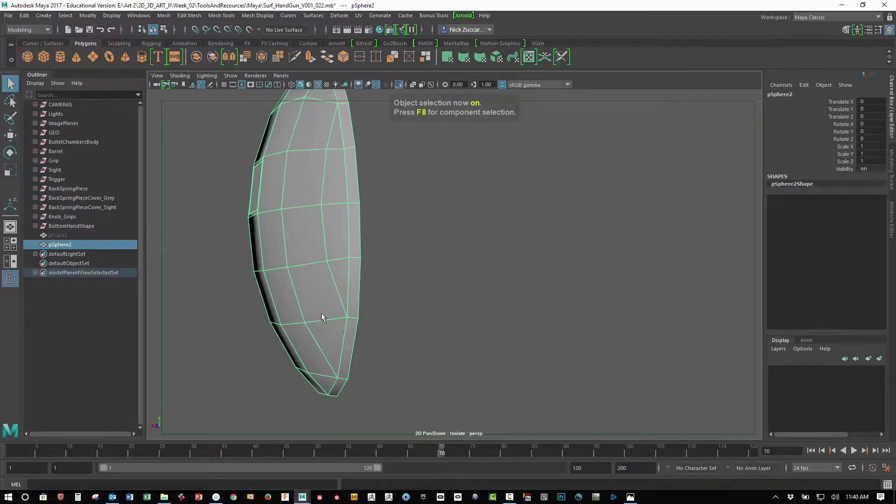
pyautogui.keyDown('shift'); pyautogui.moveTo(320, 269); pyautogui.dragTo(276, 250, button='right'); pyautogui.keyUp('shift')
pyautogui.keyDown('alt'); pyautogui.moveTo(426, 280); pyautogui.dragTo(476, 294); pyautogui.keyUp('alt')
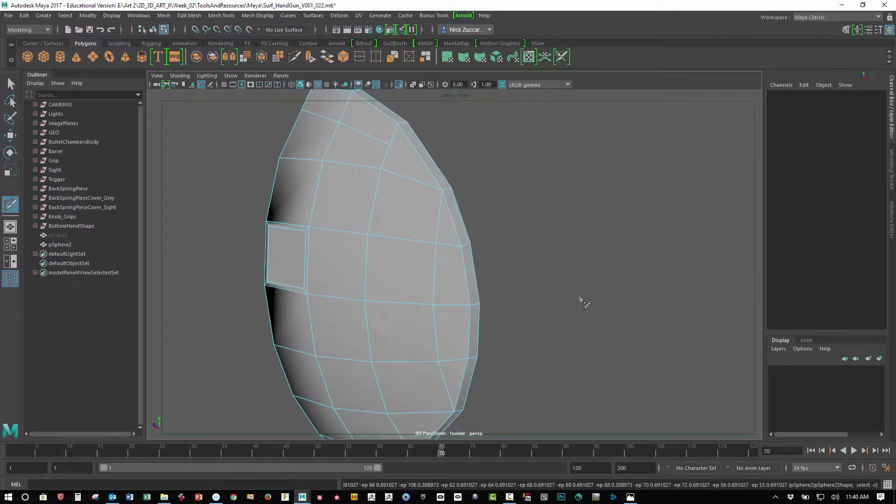
pyautogui.keyDown('alt'); pyautogui.moveTo(582, 302); pyautogui.dragTo(435, 263); pyautogui.keyUp('alt')
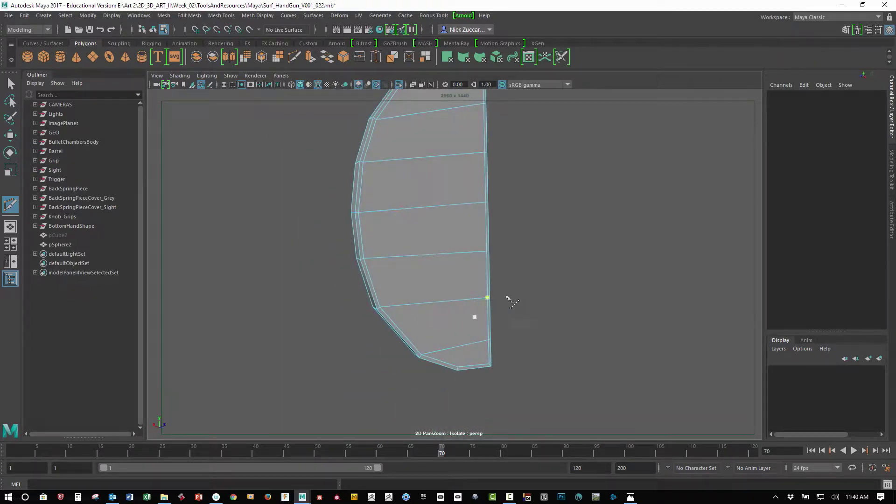
pyautogui.moveTo(513, 302)
pyautogui.keyDown('alt'); pyautogui.mouseDown()
pyautogui.moveTo(658, 324)
pyautogui.moveTo(506, 306)
pyautogui.mouseUp(); pyautogui.keyUp('alt')
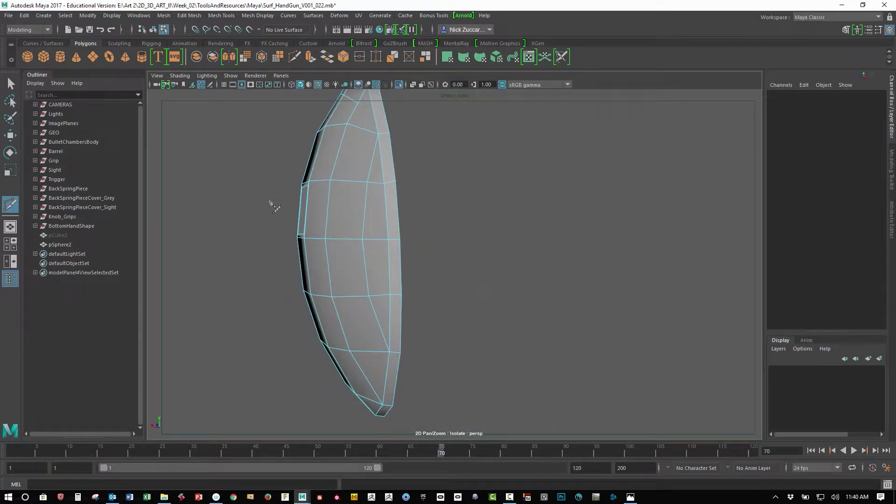
pyautogui.keyDown('alt'); pyautogui.moveTo(428, 251); pyautogui.dragTo(394, 301); pyautogui.keyUp('alt')
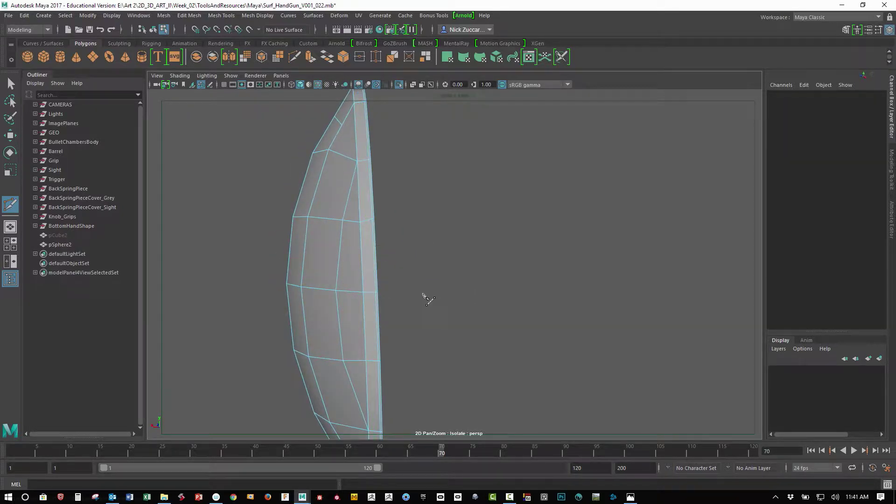
pyautogui.click(373, 294)
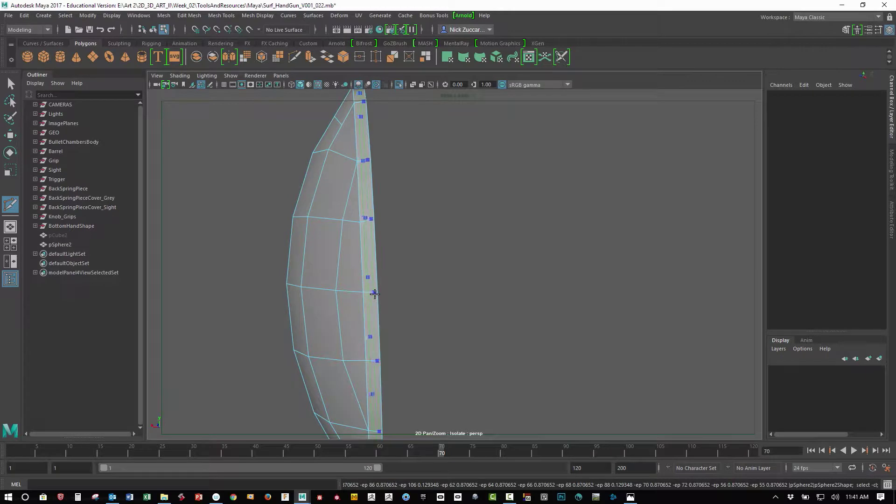
# Delete the four edges of the small inset square on the piece's curved side
pyautogui.keyDown('alt'); pyautogui.moveTo(449, 319); pyautogui.dragTo(425, 280); pyautogui.keyUp('alt')
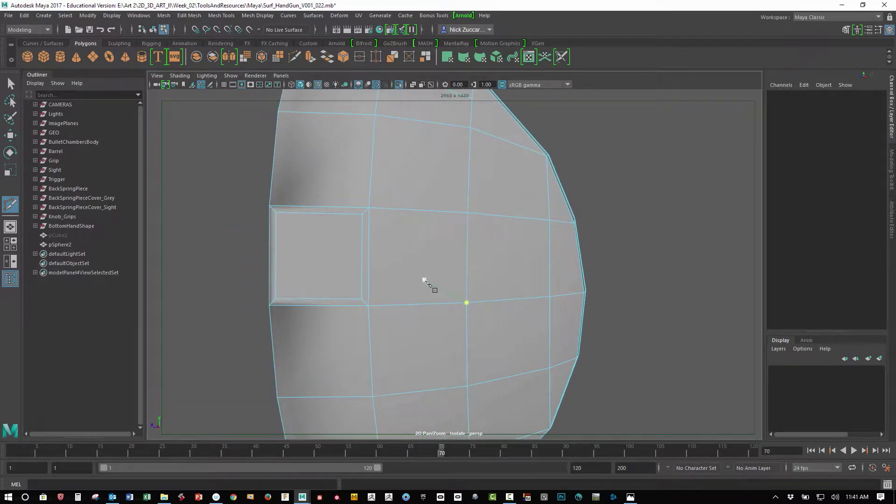
pyautogui.press('F10')
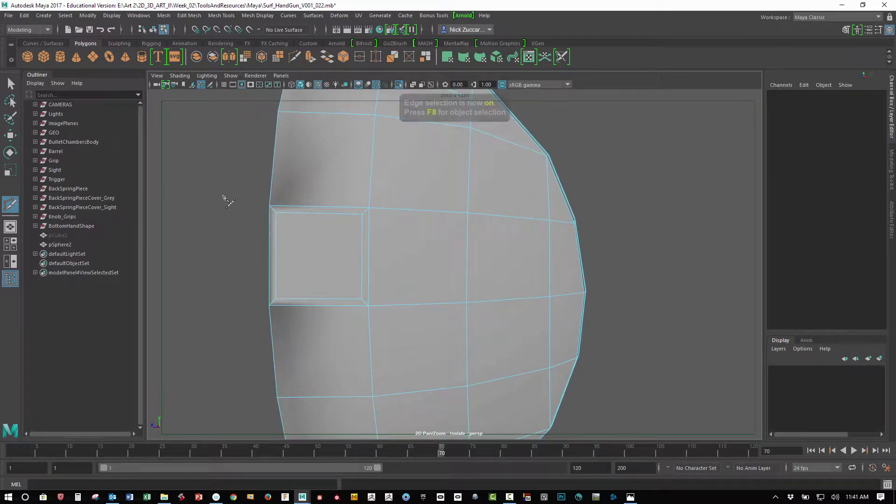
pyautogui.press('q')
pyautogui.click(296, 212)
pyautogui.keyDown('shift'); pyautogui.click(279, 231); pyautogui.keyUp('shift')
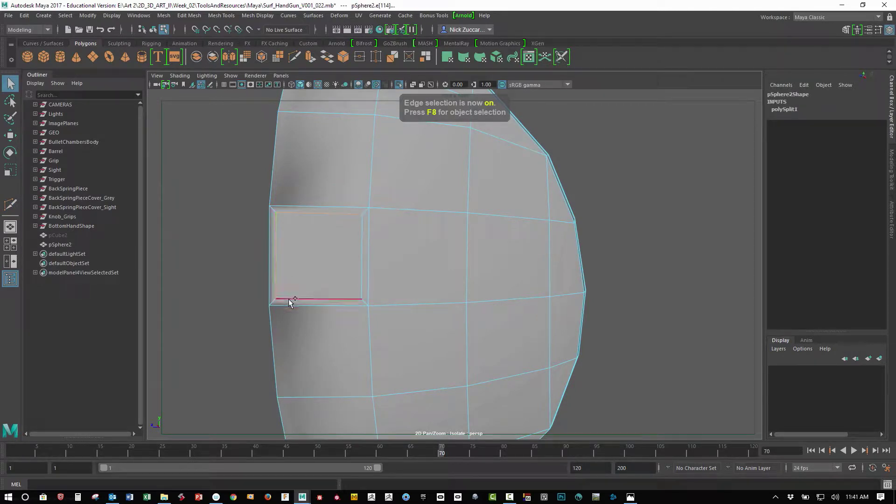
pyautogui.keyDown('shift'); pyautogui.click(290, 300); pyautogui.keyUp('shift')
pyautogui.keyDown('shift'); pyautogui.click(362, 274); pyautogui.keyUp('shift')
pyautogui.press('Delete')
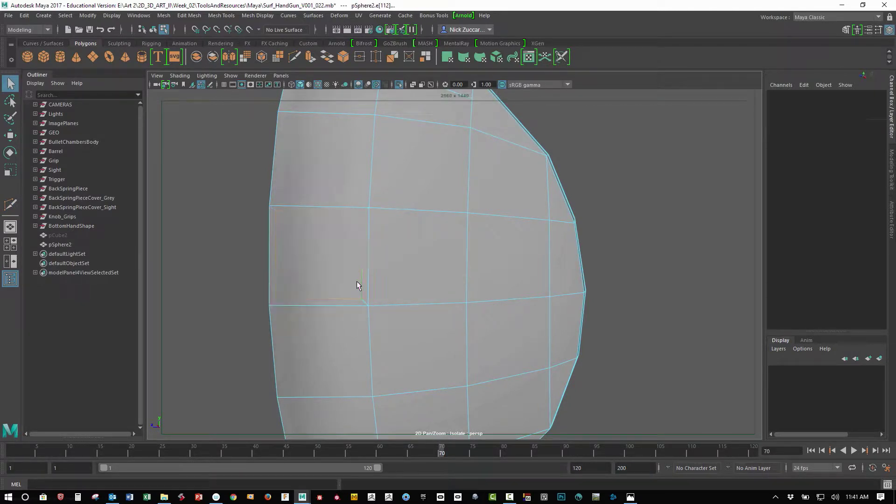
# Preview the piece smoothed, inspect its rounded side and narrow face, and return to the unsmoothed display
pyautogui.press('f')
pyautogui.press('3')
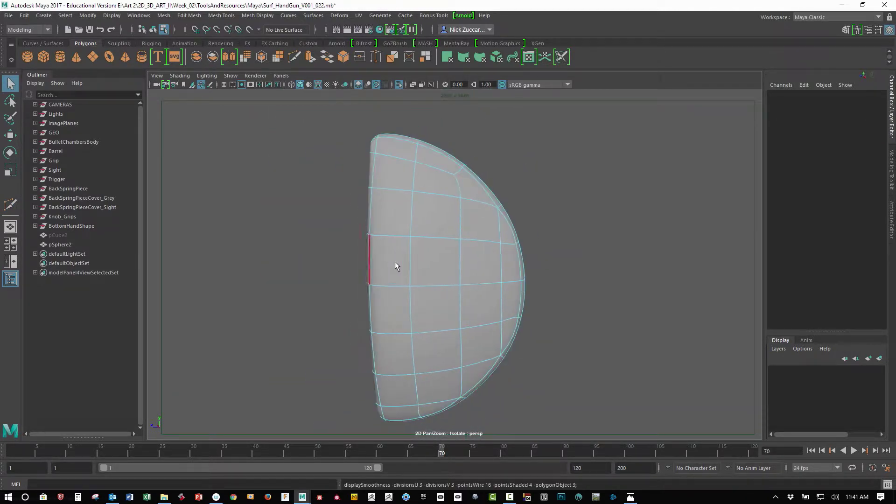
pyautogui.keyDown('alt'); pyautogui.moveTo(395, 262); pyautogui.dragTo(369, 282); pyautogui.keyUp('alt')
pyautogui.keyDown('alt'); pyautogui.moveTo(432, 310); pyautogui.dragTo(369, 298); pyautogui.keyUp('alt')
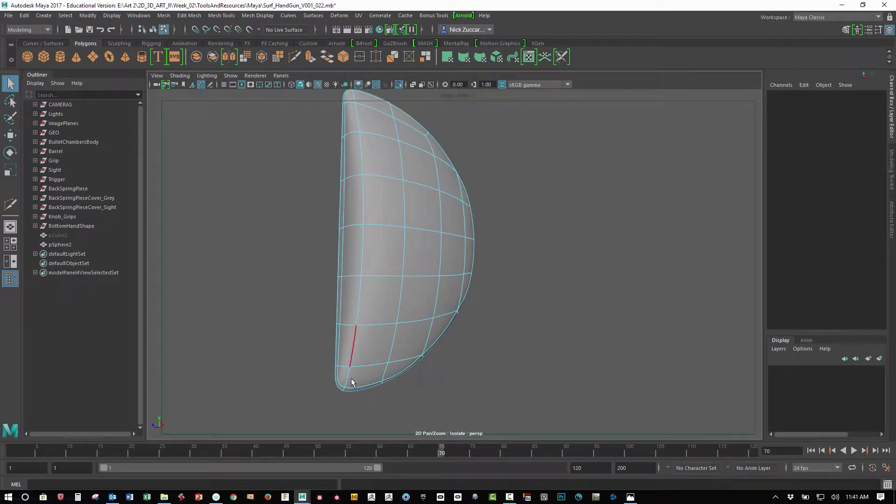
pyautogui.keyDown('alt'); pyautogui.moveTo(351, 383); pyautogui.dragTo(484, 375); pyautogui.keyUp('alt')
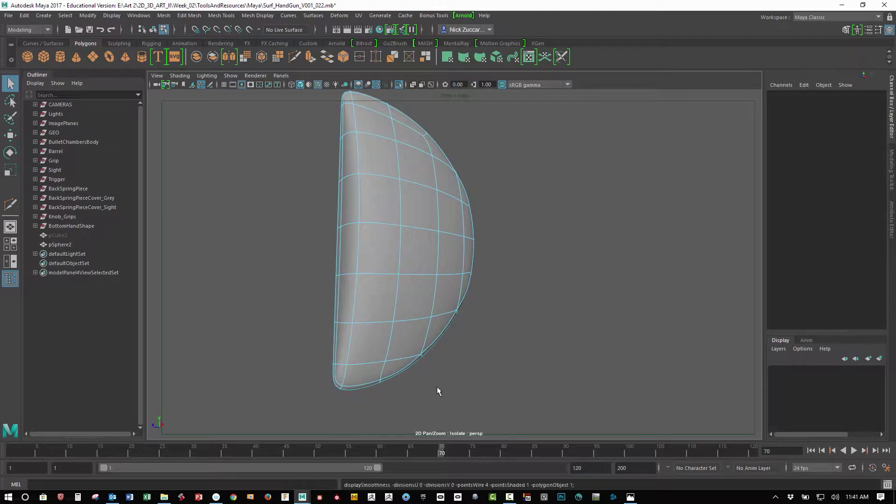
pyautogui.press('1')
pyautogui.keyDown('alt'); pyautogui.moveTo(468, 320); pyautogui.dragTo(350, 269); pyautogui.keyUp('alt')
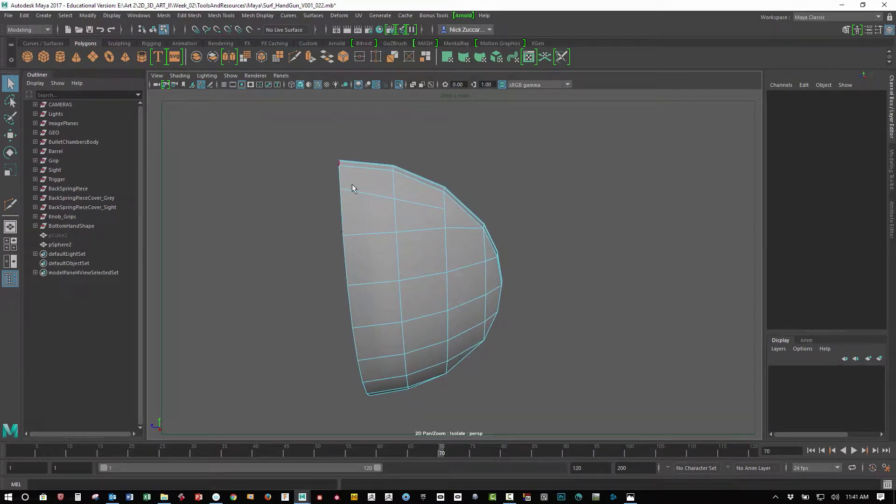
pyautogui.keyDown('alt'); pyautogui.moveTo(352, 183); pyautogui.dragTo(377, 224); pyautogui.keyUp('alt')
# Delete the piece's history and insert a Multi-Cut edge loop down its narrow flat face, close to the straight edge
pyautogui.press('F8')
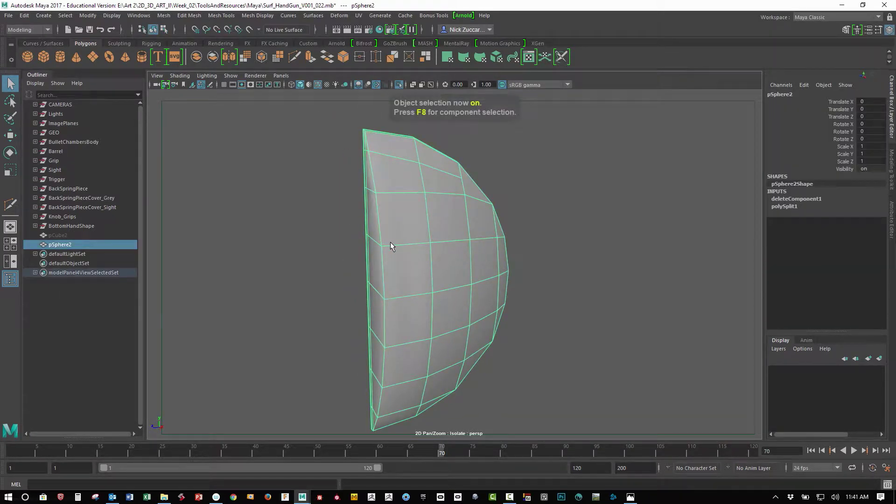
pyautogui.hotkey('alt', 'shift', 'd')
pyautogui.keyDown('shift'); pyautogui.moveTo(395, 223); pyautogui.dragTo(347, 226, button='right'); pyautogui.keyUp('shift')
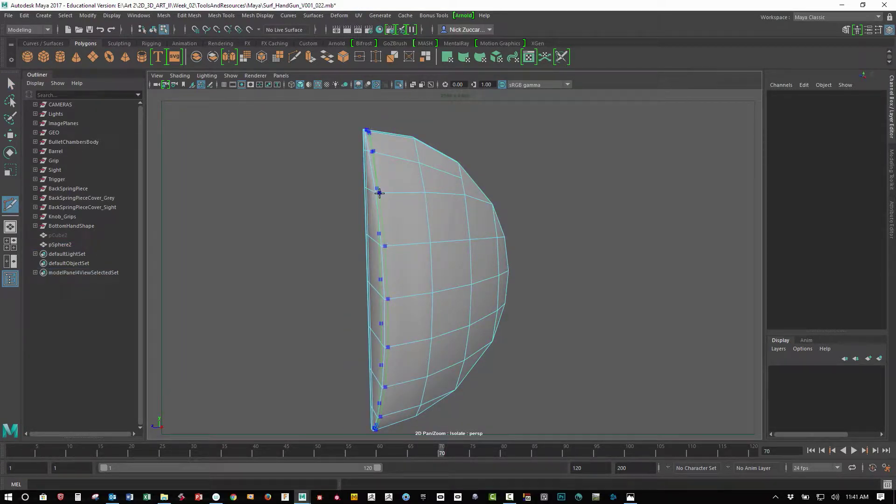
pyautogui.press('Return')
pyautogui.keyDown('alt'); pyautogui.moveTo(348, 263); pyautogui.dragTo(399, 292); pyautogui.keyUp('alt')
pyautogui.scroll(3, 379, 209)
pyautogui.keyDown('alt'); pyautogui.moveTo(378, 207); pyautogui.dragTo(383, 274); pyautogui.keyUp('alt')
pyautogui.scroll(3, 328, 276)
pyautogui.click(377, 283)
pyautogui.keyDown('alt'); pyautogui.moveTo(324, 298); pyautogui.dragTo(331, 323); pyautogui.keyUp('alt')
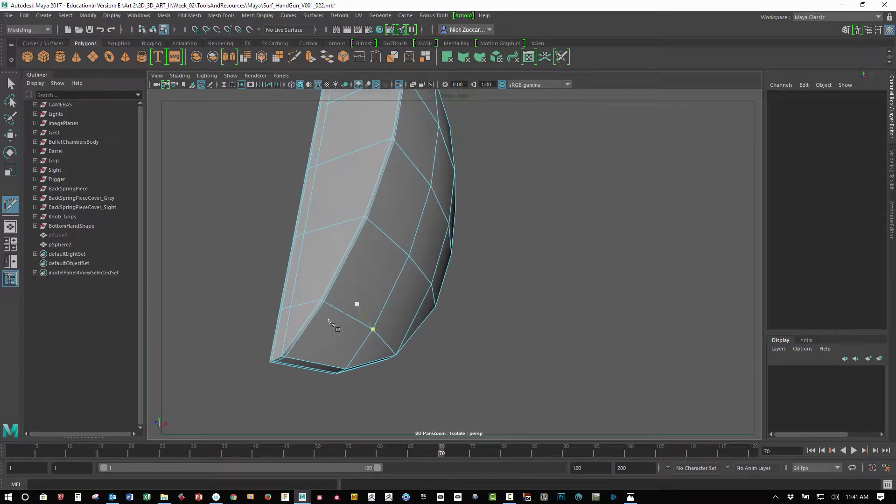
# Select all faces of the narrow flat face, including the thin strip along its straight edge, and check the selection in wireframe
pyautogui.press('F11')
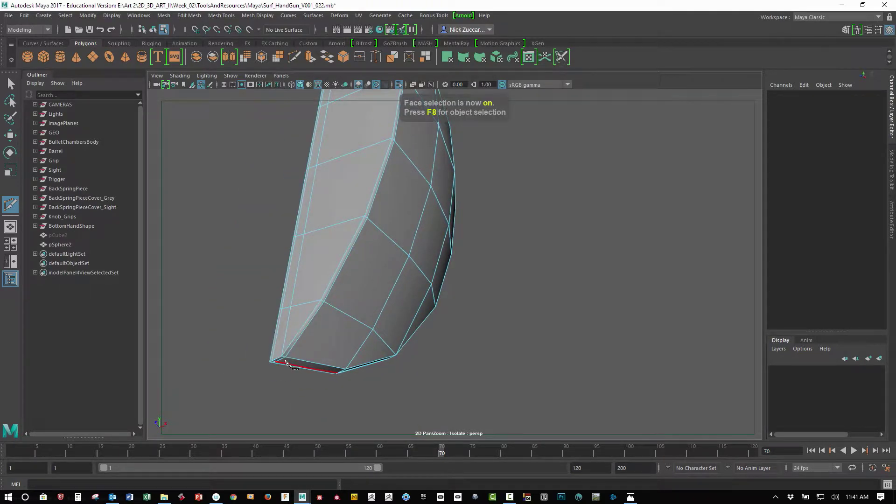
pyautogui.press('q')
pyautogui.keyDown('alt'); pyautogui.moveTo(280, 361); pyautogui.dragTo(278, 336); pyautogui.keyUp('alt')
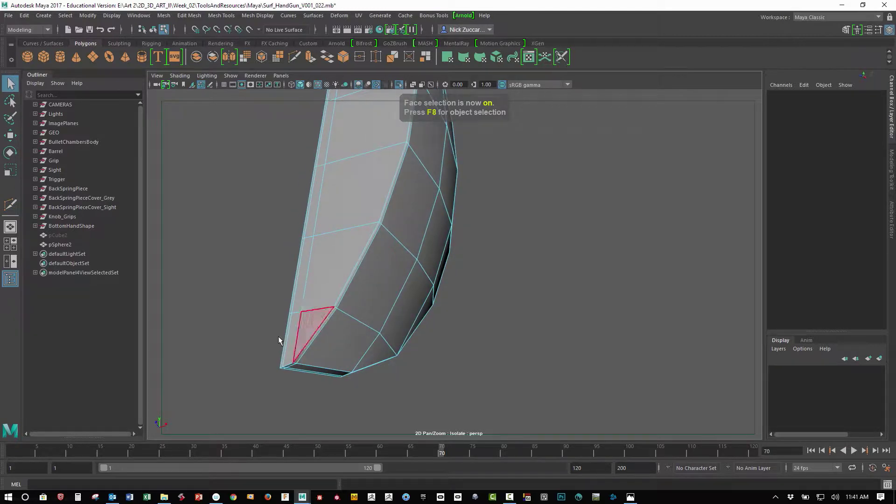
pyautogui.click(289, 346)
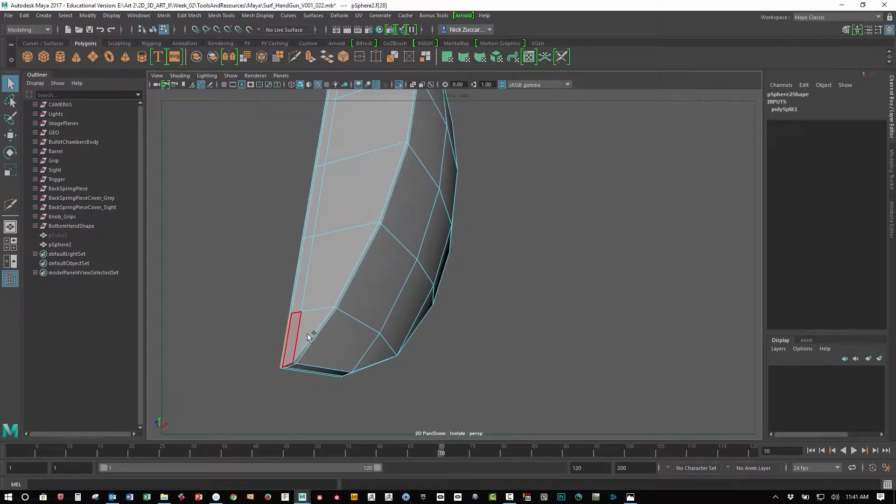
pyautogui.click(326, 290)
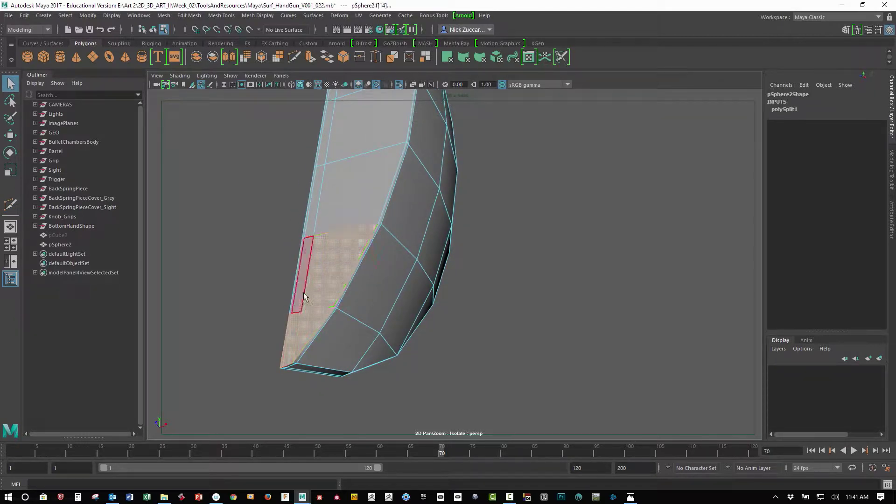
pyautogui.keyDown('alt'); pyautogui.moveTo(335, 264); pyautogui.dragTo(332, 312, button='middle'); pyautogui.keyUp('alt')
pyautogui.click(296, 336)
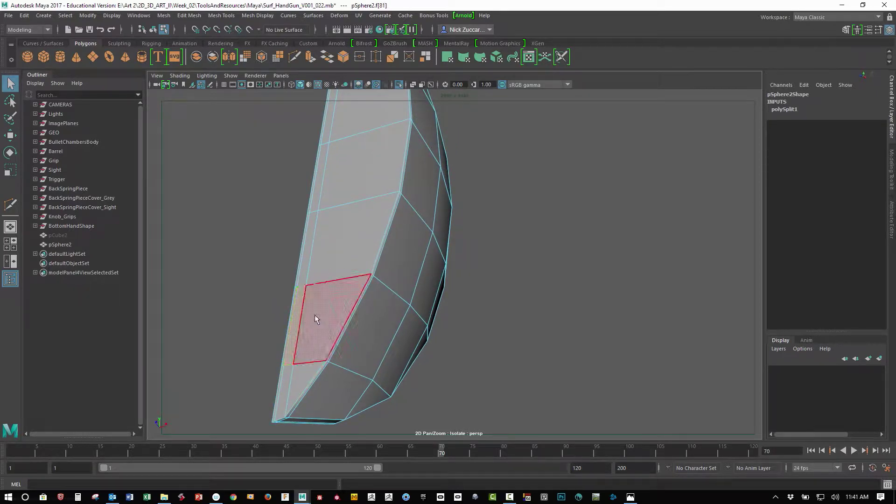
pyautogui.keyDown('shift'); pyautogui.click(301, 261); pyautogui.keyUp('shift')
pyautogui.keyDown('alt'); pyautogui.moveTo(301, 261); pyautogui.dragTo(304, 388, button='middle'); pyautogui.keyUp('alt')
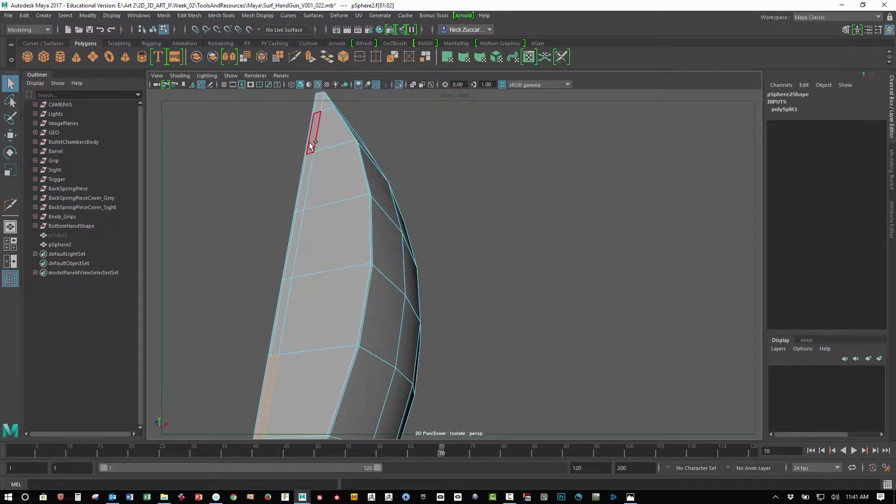
pyautogui.keyDown('shift'); pyautogui.click(294, 251); pyautogui.keyUp('shift')
pyautogui.keyDown('shift'); pyautogui.click(283, 316); pyautogui.keyUp('shift')
pyautogui.keyDown('alt'); pyautogui.moveTo(348, 342); pyautogui.dragTo(338, 264, button='middle'); pyautogui.keyUp('alt')
pyautogui.keyDown('alt'); pyautogui.moveTo(338, 265); pyautogui.dragTo(351, 281); pyautogui.keyUp('alt')
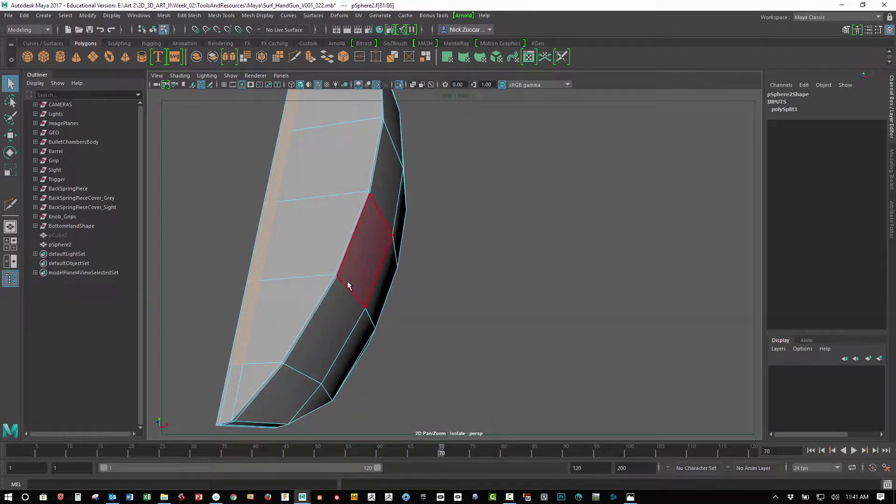
pyautogui.hotkey('shift', '.')
pyautogui.keyDown('alt'); pyautogui.moveTo(444, 219); pyautogui.dragTo(394, 296); pyautogui.keyUp('alt')
pyautogui.press('4')
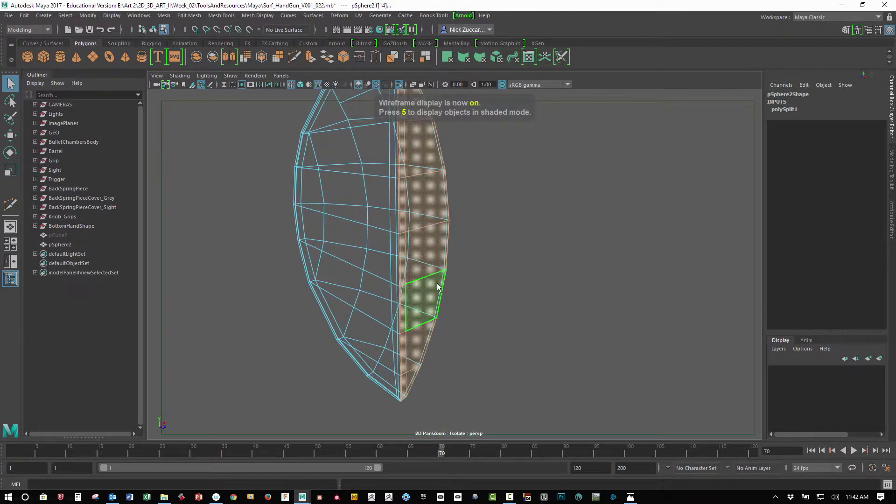
pyautogui.press('5')
pyautogui.moveTo(476, 294)
pyautogui.keyDown('alt'); pyautogui.mouseDown()
pyautogui.moveTo(355, 294)
pyautogui.moveTo(365, 306)
pyautogui.moveTo(327, 281)
pyautogui.moveTo(382, 276)
pyautogui.moveTo(379, 290)
pyautogui.mouseUp(); pyautogui.keyUp('alt')
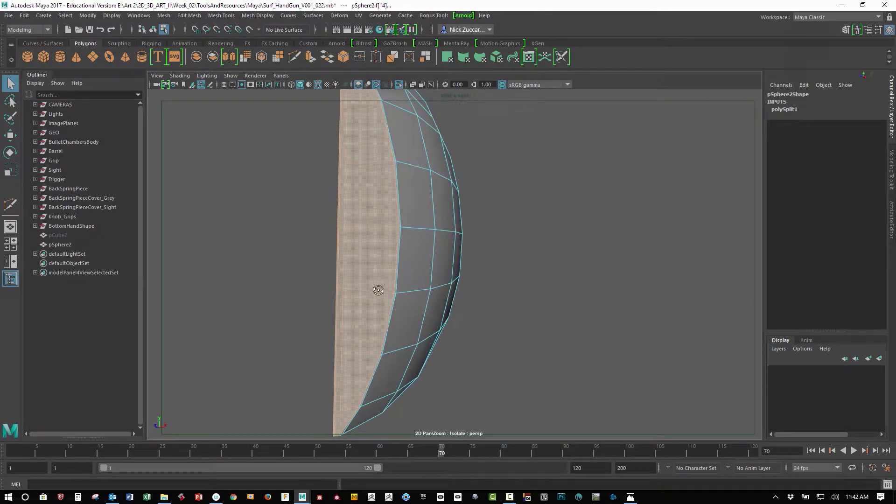
# Extrude the selected narrow-side faces together with an offset of 0.04 and a Local Translate Z of -0.019
pyautogui.keyDown('shift'); pyautogui.moveTo(366, 265); pyautogui.dragTo(368, 290, button='right'); pyautogui.keyUp('shift')
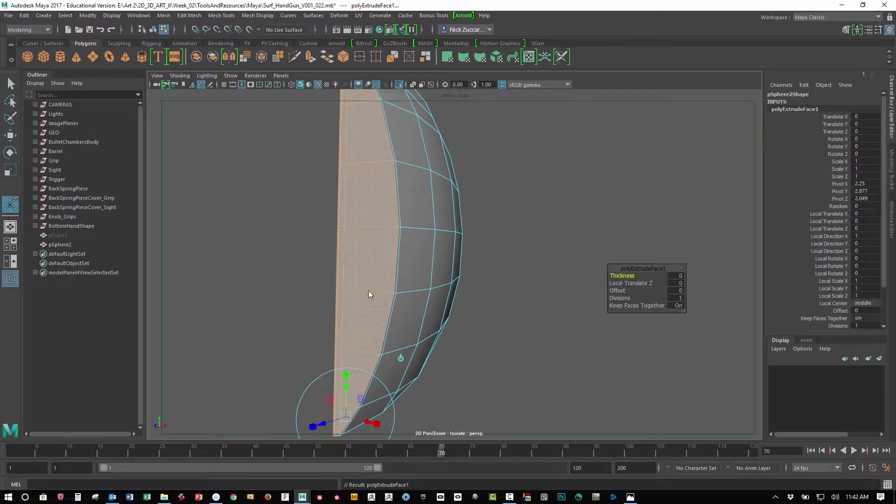
pyautogui.moveTo(618, 290); pyautogui.dragTo(628, 291)
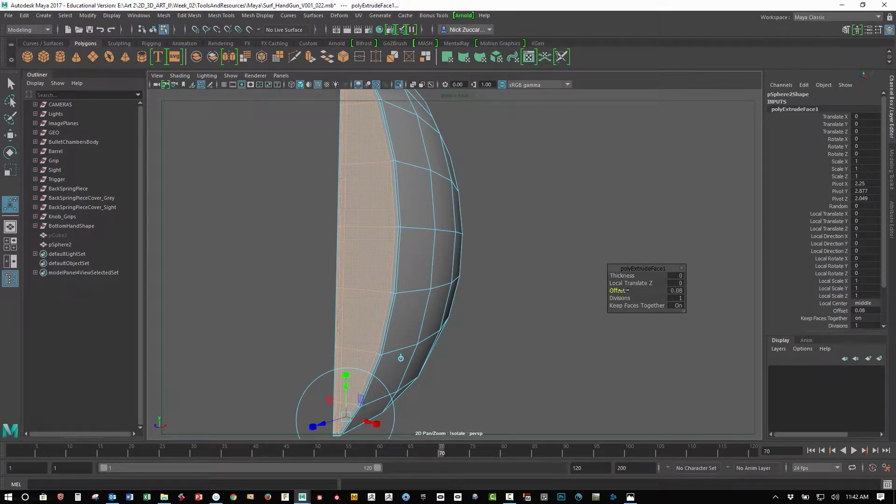
pyautogui.keyDown('alt'); pyautogui.moveTo(490, 368); pyautogui.dragTo(543, 275, button='middle'); pyautogui.keyUp('alt')
pyautogui.keyDown('alt'); pyautogui.moveTo(543, 275); pyautogui.dragTo(511, 300); pyautogui.keyUp('alt')
pyautogui.moveTo(389, 321); pyautogui.dragTo(486, 333)
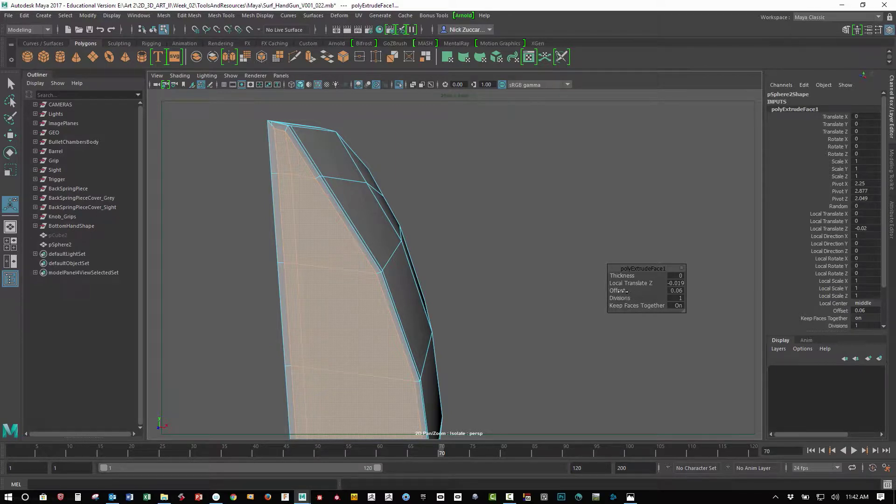
pyautogui.moveTo(618, 290); pyautogui.dragTo(618, 290)
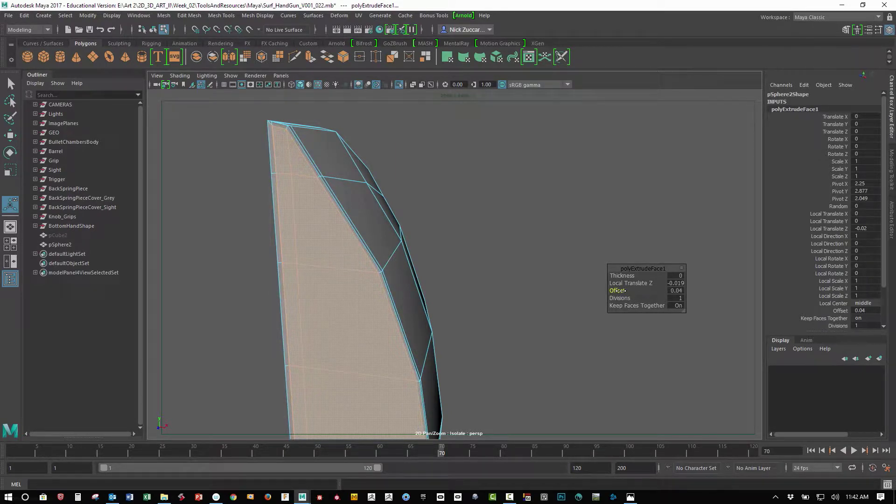
pyautogui.click(454, 251)
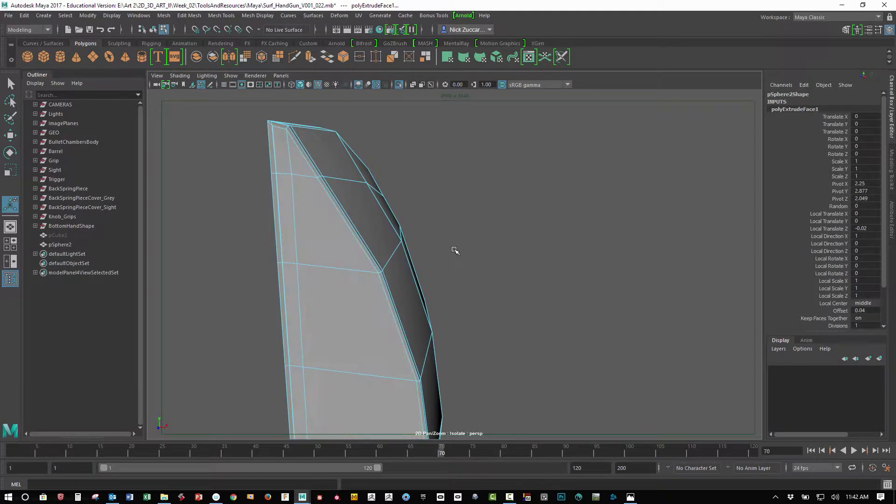
# Merge the doubled vertices at the upper inner corner of the extruded narrow face
pyautogui.keyDown('alt'); pyautogui.moveTo(454, 251); pyautogui.dragTo(332, 236); pyautogui.keyUp('alt')
pyautogui.keyDown('alt'); pyautogui.moveTo(332, 236); pyautogui.dragTo(379, 360, button='middle'); pyautogui.keyUp('alt')
pyautogui.keyDown('alt'); pyautogui.moveTo(379, 360); pyautogui.dragTo(254, 226); pyautogui.keyUp('alt')
pyautogui.keyDown('alt'); pyautogui.moveTo(254, 226); pyautogui.dragTo(300, 263, button='right'); pyautogui.keyUp('alt')
pyautogui.moveTo(300, 263)
pyautogui.keyDown('alt'); pyautogui.mouseDown()
pyautogui.moveTo(321, 244)
pyautogui.moveTo(283, 259)
pyautogui.mouseUp(); pyautogui.keyUp('alt')
pyautogui.press('F9')
pyautogui.press('w')
pyautogui.press('f')
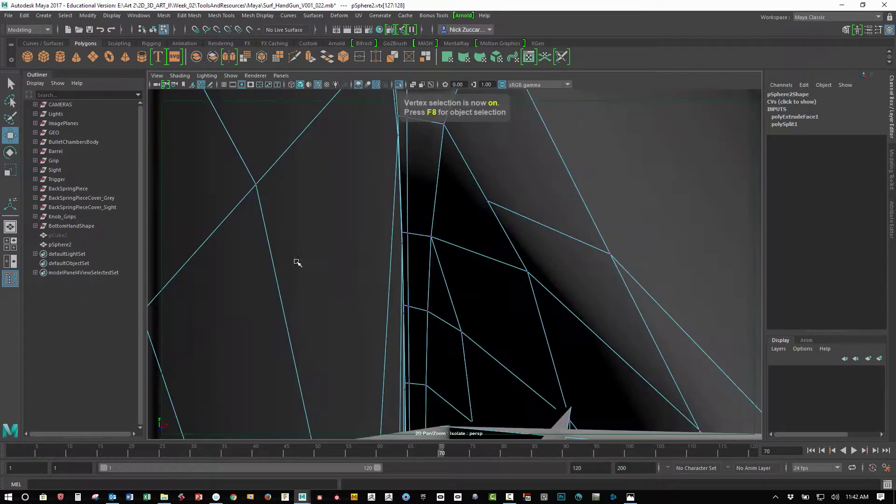
pyautogui.keyDown('alt'); pyautogui.moveTo(444, 251); pyautogui.dragTo(398, 288, button='right'); pyautogui.keyUp('alt')
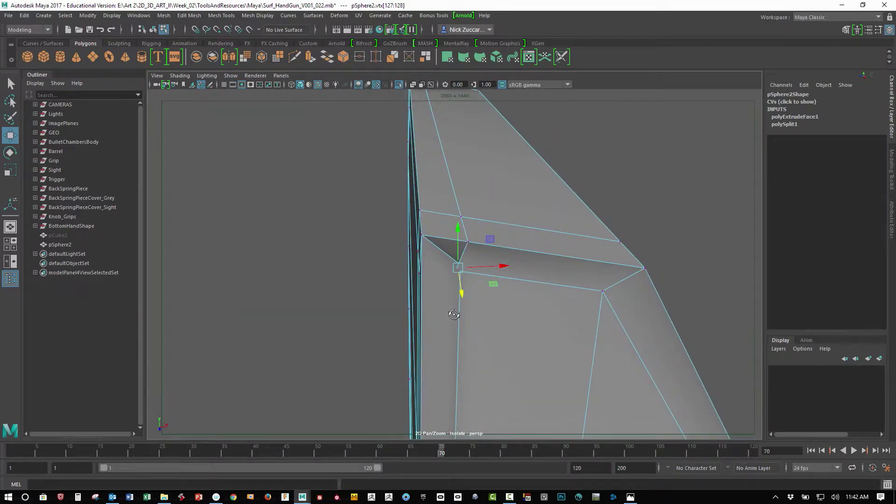
pyautogui.keyDown('alt'); pyautogui.moveTo(454, 314); pyautogui.dragTo(449, 276); pyautogui.keyUp('alt')
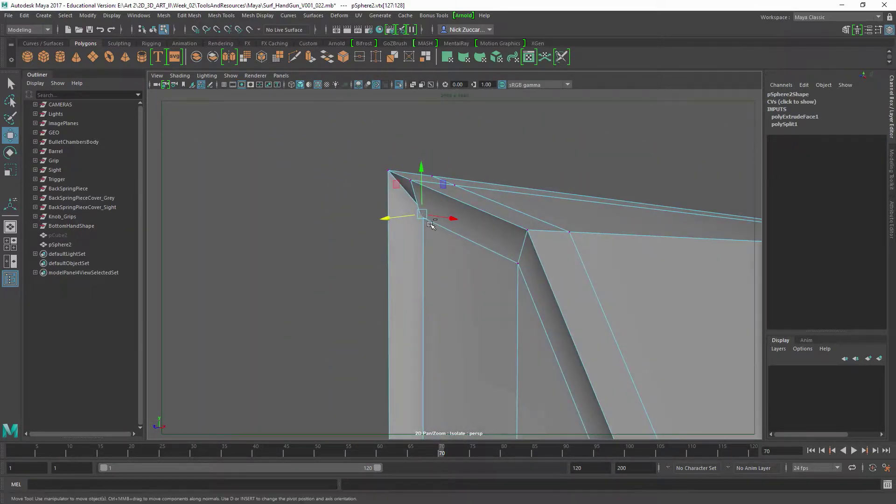
pyautogui.keyDown('shift'); pyautogui.moveTo(430, 229); pyautogui.dragTo(449, 175, button='right'); pyautogui.keyUp('shift')
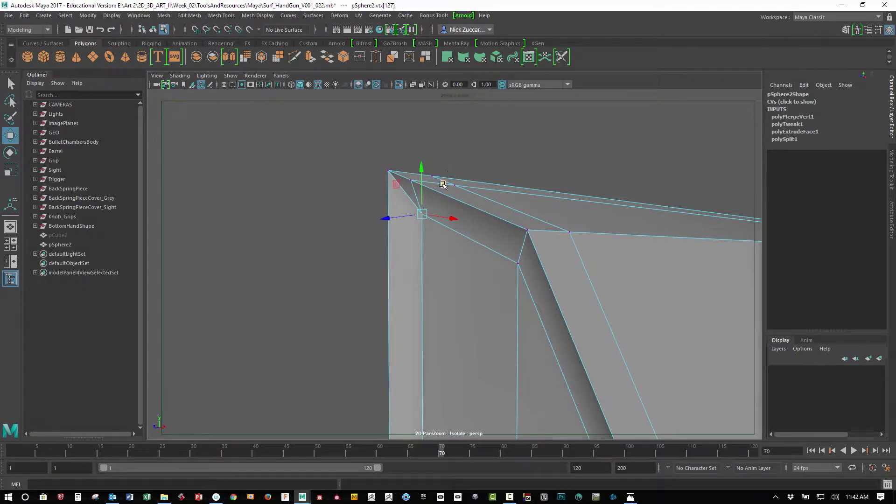
# Merge the next two pairs of doubled vertices down the straight edge of the narrow face
pyautogui.keyDown('alt'); pyautogui.moveTo(424, 209); pyautogui.dragTo(428, 243); pyautogui.keyUp('alt')
pyautogui.click(399, 200)
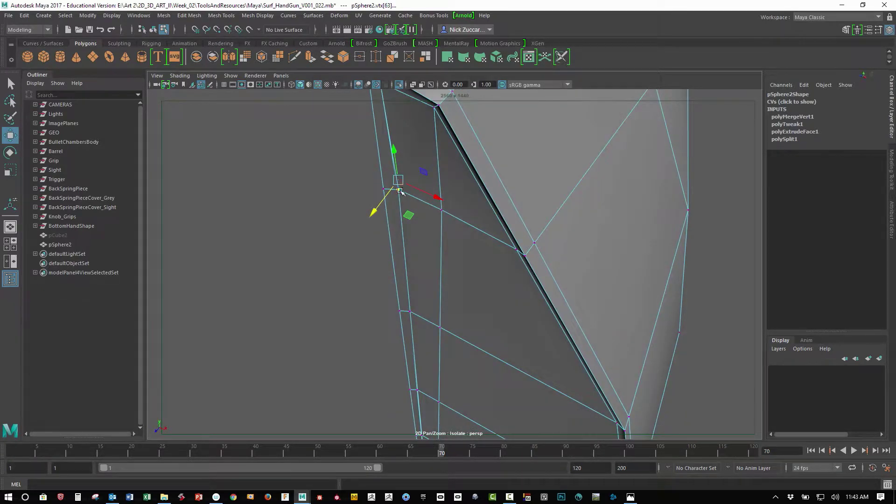
pyautogui.moveTo(403, 189); pyautogui.dragTo(404, 187)
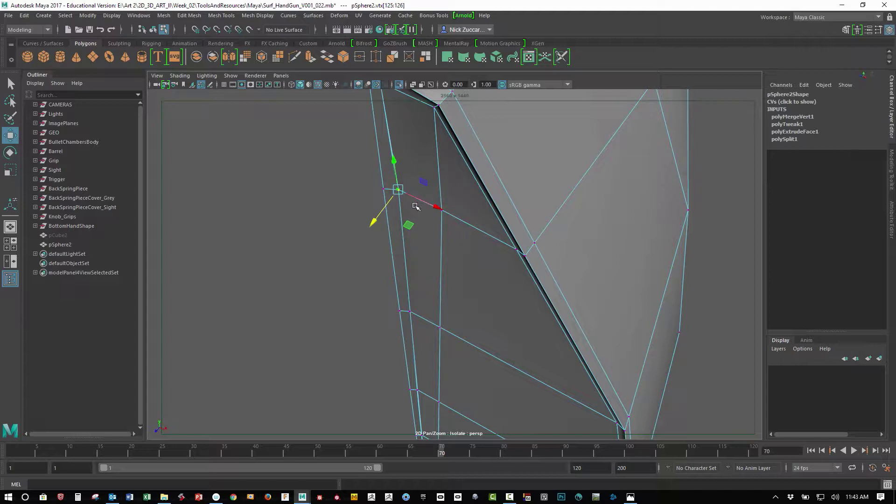
pyautogui.press('g')
pyautogui.keyDown('alt'); pyautogui.moveTo(454, 203); pyautogui.dragTo(381, 196); pyautogui.keyUp('alt')
pyautogui.keyDown('alt'); pyautogui.moveTo(421, 329); pyautogui.dragTo(404, 273, button='middle'); pyautogui.keyUp('alt')
pyautogui.keyDown('alt'); pyautogui.moveTo(409, 289); pyautogui.dragTo(486, 306); pyautogui.keyUp('alt')
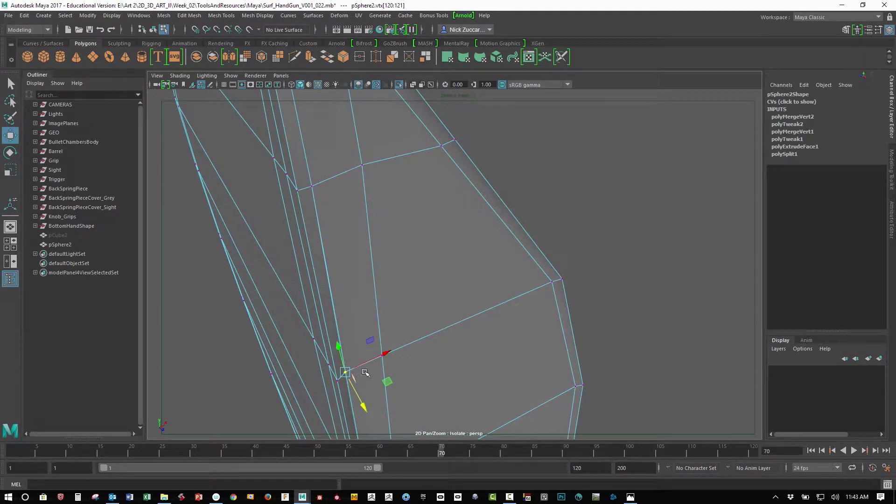
pyautogui.press('g')
# Merge the next two doubled vertex pairs farther down the straight edge of the narrow face
pyautogui.keyDown('alt'); pyautogui.moveTo(465, 361); pyautogui.dragTo(341, 365); pyautogui.keyUp('alt')
pyautogui.keyDown('alt'); pyautogui.moveTo(342, 365); pyautogui.dragTo(420, 323, button='right'); pyautogui.keyUp('alt')
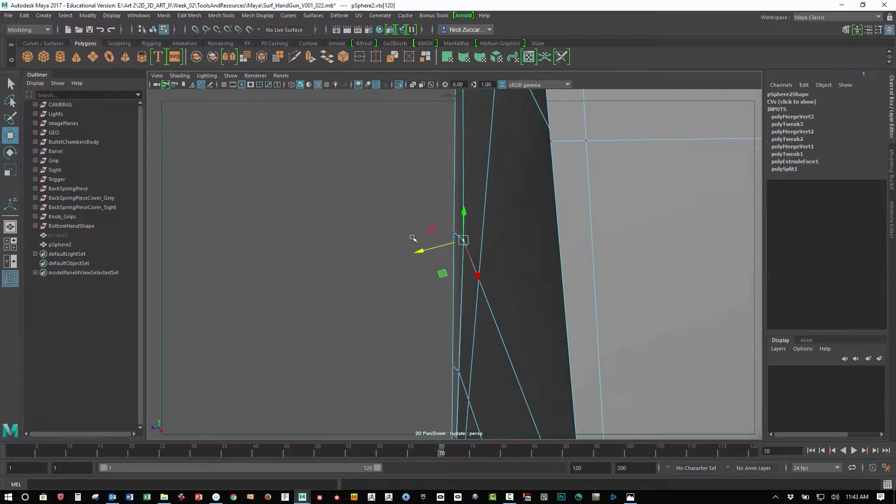
pyautogui.moveTo(437, 246)
pyautogui.mouseDown()
pyautogui.moveTo(444, 239)
pyautogui.moveTo(400, 304)
pyautogui.moveTo(430, 244)
pyautogui.mouseUp()
pyautogui.press('g')
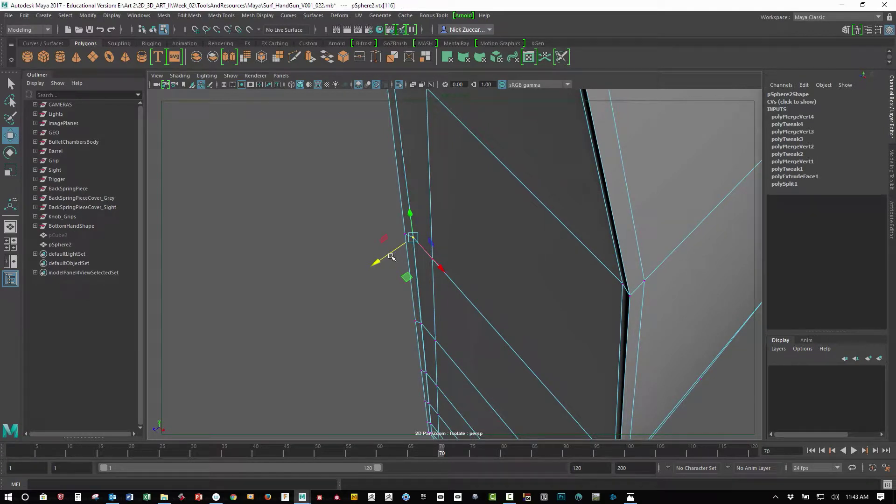
# Select the five lower rows of vertices on the narrow face and open the Merge Vertices options
pyautogui.keyDown('alt'); pyautogui.moveTo(386, 259); pyautogui.dragTo(366, 212); pyautogui.keyUp('alt')
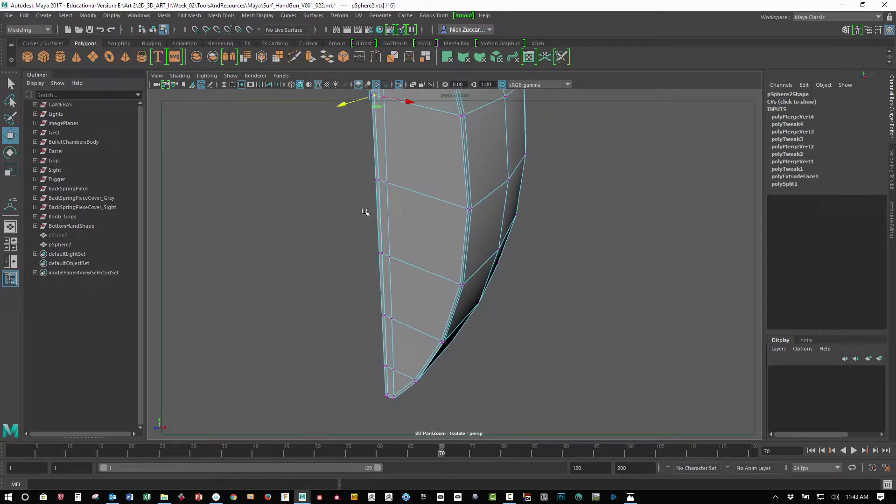
pyautogui.moveTo(341, 158); pyautogui.dragTo(454, 345)
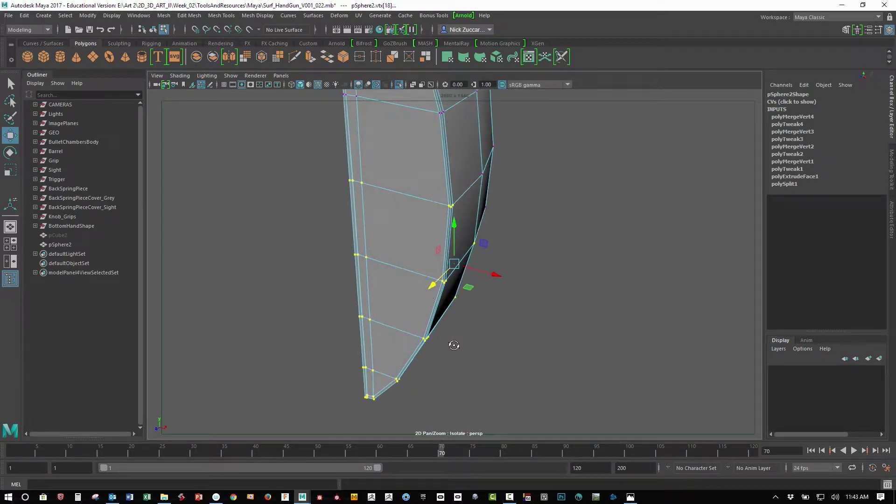
pyautogui.keyDown('shift'); pyautogui.rightClick(361, 259); pyautogui.keyUp('shift')
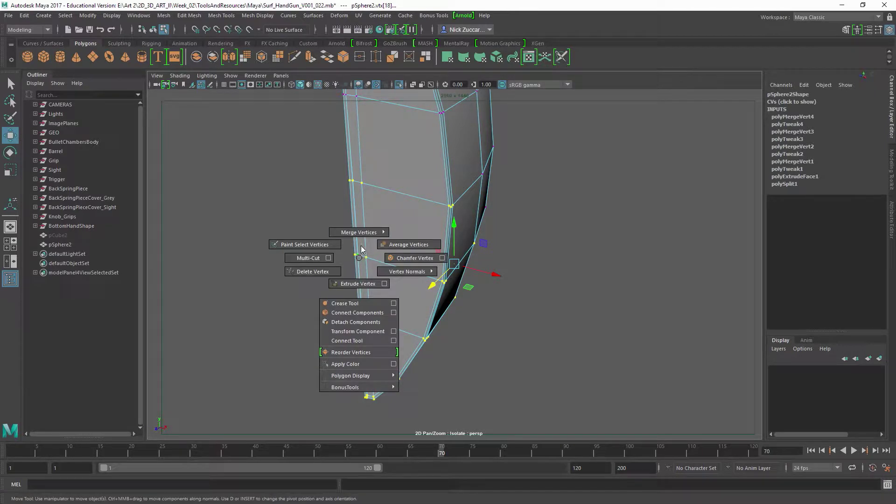
pyautogui.keyDown('shift'); pyautogui.moveTo(361, 249); pyautogui.dragTo(364, 232, button='right'); pyautogui.keyUp('shift')
pyautogui.keyDown('shift'); pyautogui.moveTo(447, 223); pyautogui.dragTo(439, 220, button='right'); pyautogui.keyUp('shift')
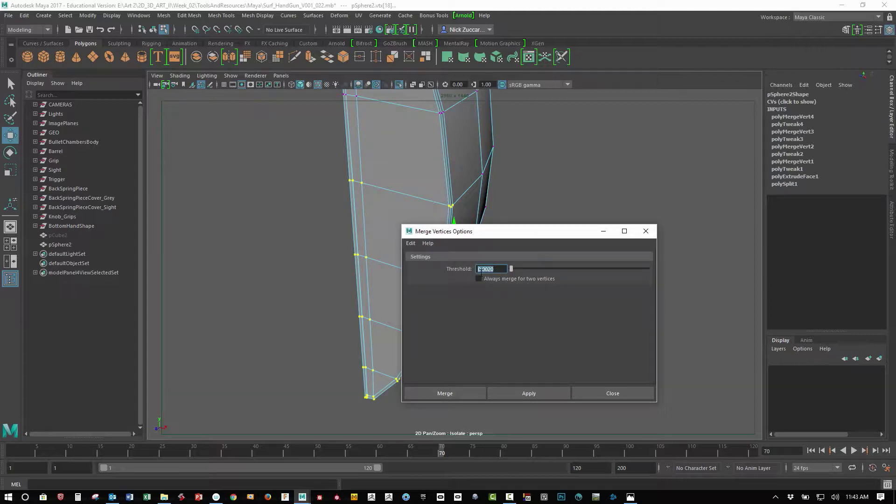
# Try merging the selected lower vertices with a threshold of 0.1, and undo that merge
pyautogui.press('Return')
pyautogui.click(511, 391)
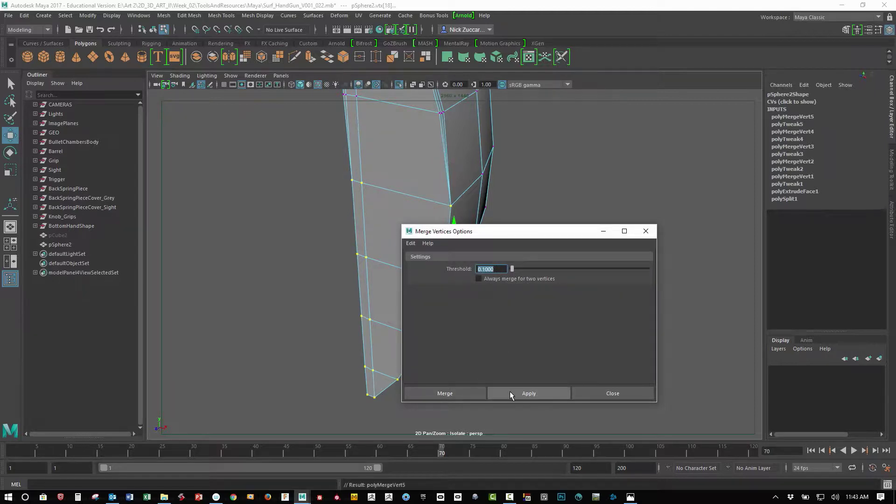
pyautogui.hotkey('ctrl', 'z')
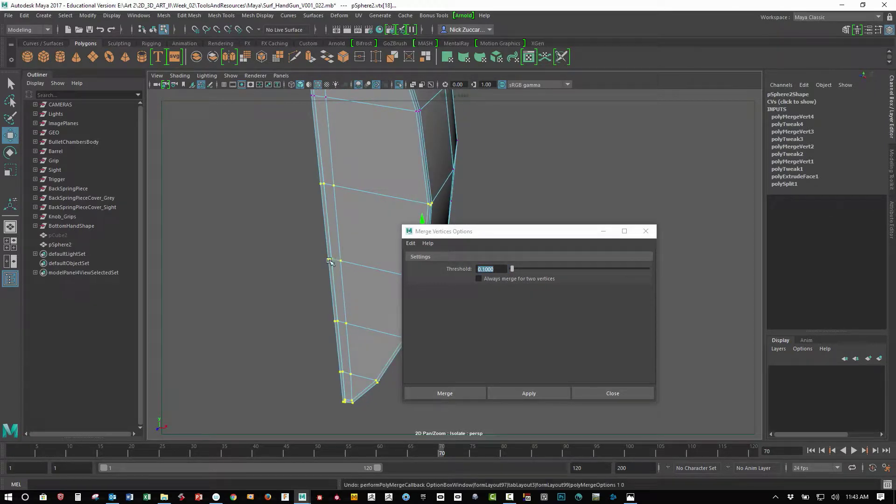
# Merge the selected lower vertices with a threshold of 0.025, clear the selection and close the merge options
pyautogui.moveTo(496, 269); pyautogui.dragTo(459, 260)
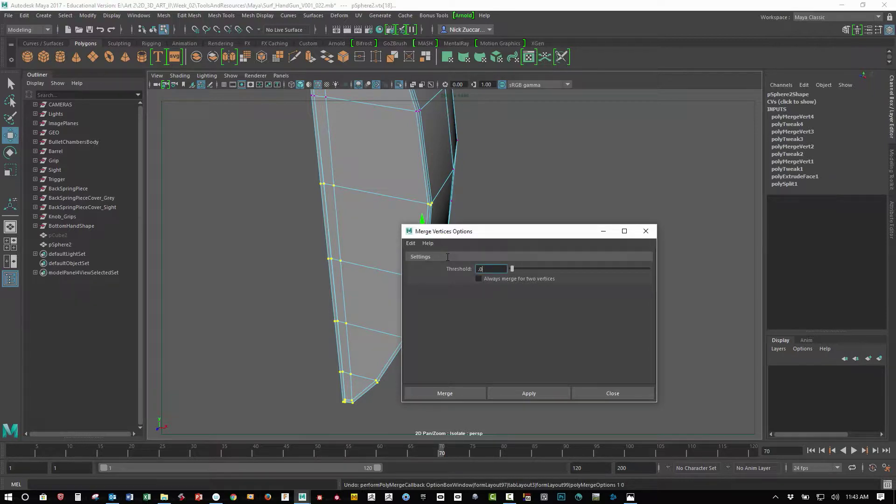
pyautogui.click(515, 392)
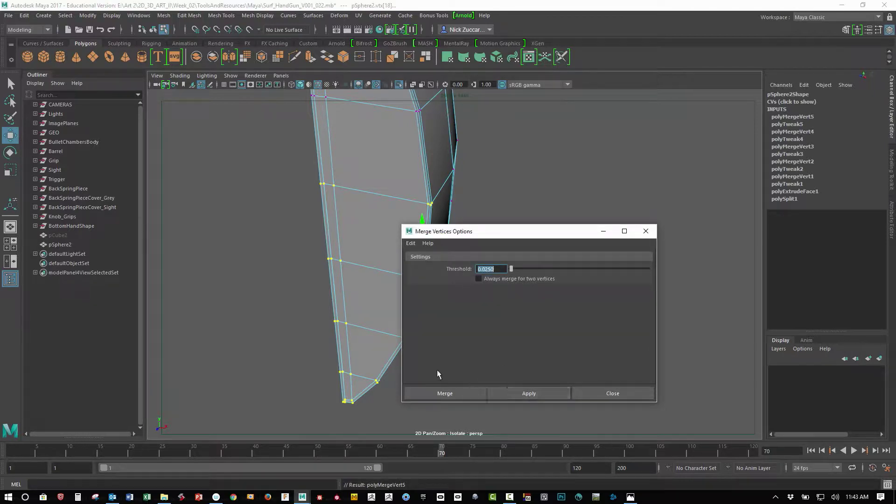
pyautogui.keyDown('alt'); pyautogui.moveTo(275, 366); pyautogui.dragTo(334, 337); pyautogui.keyUp('alt')
pyautogui.keyDown('alt'); pyautogui.moveTo(334, 337); pyautogui.dragTo(332, 286, button='middle'); pyautogui.keyUp('alt')
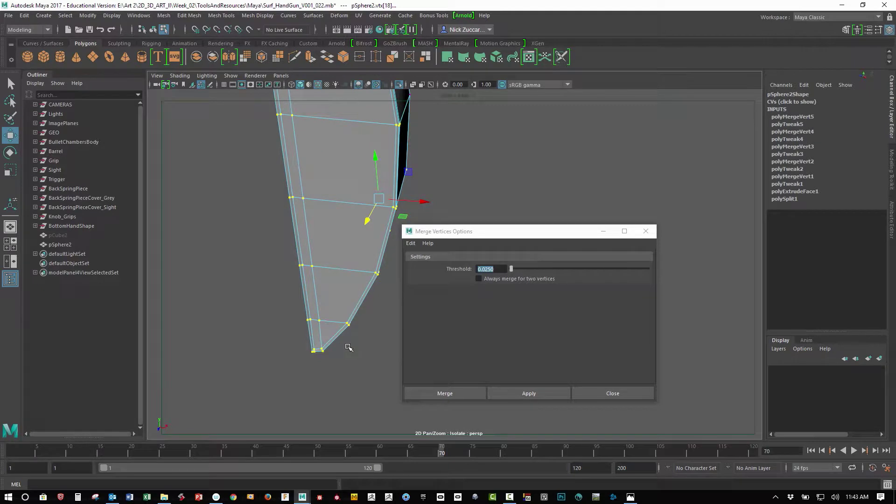
pyautogui.click(361, 361)
pyautogui.click(651, 232)
# Check the vertices at the lower tip, and start a face selection with the lowest faces of the narrow side
pyautogui.keyDown('alt'); pyautogui.moveTo(343, 243); pyautogui.dragTo(410, 182, button='middle'); pyautogui.keyUp('alt')
pyautogui.keyDown('alt'); pyautogui.moveTo(410, 182); pyautogui.dragTo(615, 397, button='right'); pyautogui.keyUp('alt')
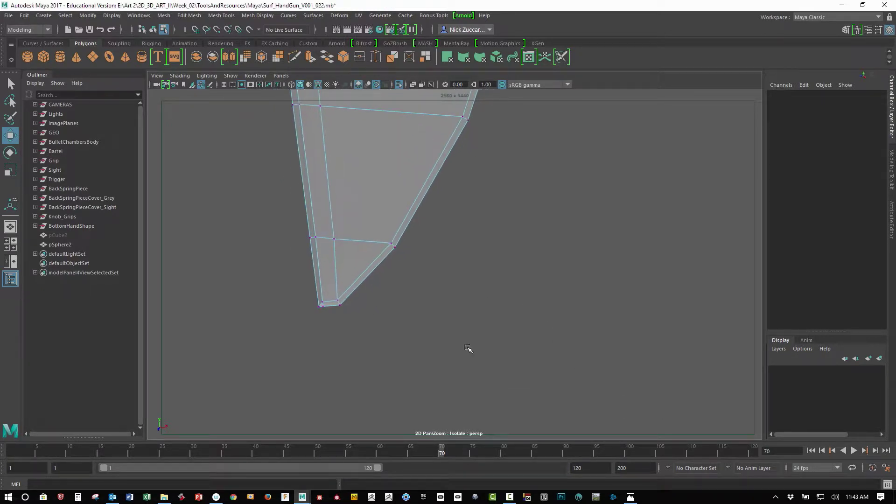
pyautogui.click(323, 303)
pyautogui.press('f')
pyautogui.keyDown('alt'); pyautogui.moveTo(558, 308); pyautogui.dragTo(451, 352); pyautogui.keyUp('alt')
pyautogui.press('F11')
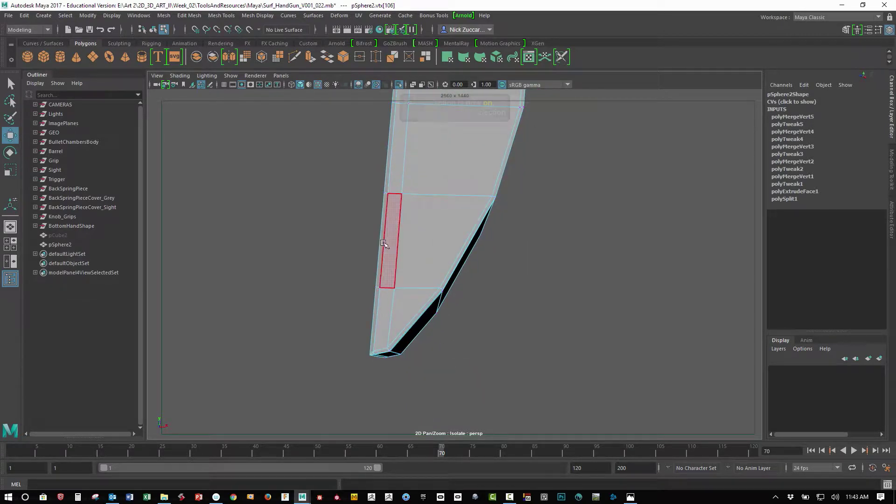
pyautogui.click(388, 301)
pyautogui.keyDown('shift'); pyautogui.click(409, 302); pyautogui.keyUp('shift')
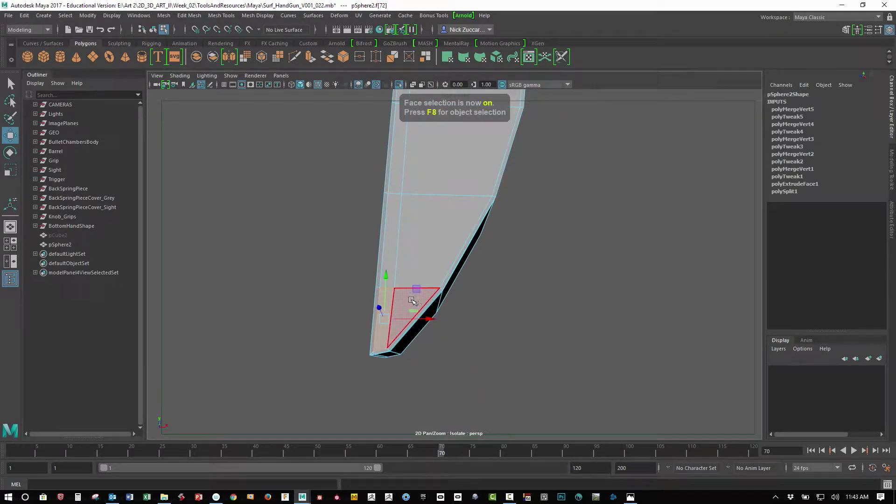
pyautogui.press('q')
pyautogui.keyDown('alt'); pyautogui.moveTo(389, 242); pyautogui.dragTo(476, 313); pyautogui.keyUp('alt')
pyautogui.keyDown('alt'); pyautogui.moveTo(570, 324); pyautogui.dragTo(494, 329); pyautogui.keyUp('alt')
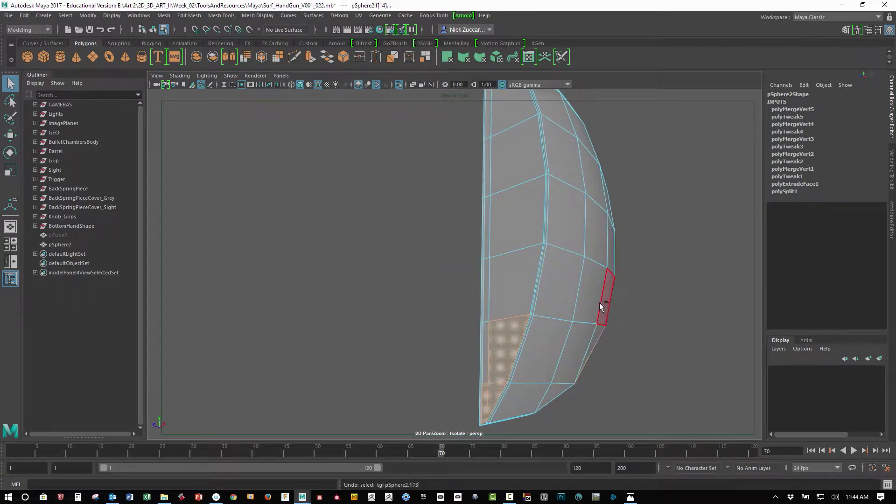
# Add the faces along the middle and upper part of the narrow side to the selection
pyautogui.keyDown('shift'); pyautogui.click(519, 285); pyautogui.keyUp('shift')
pyautogui.keyDown('shift'); pyautogui.click(510, 214); pyautogui.keyUp('shift')
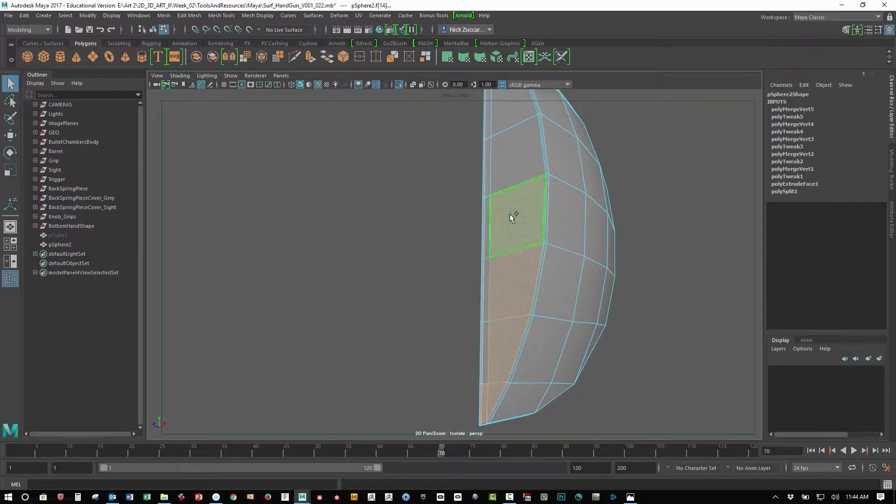
pyautogui.keyDown('alt'); pyautogui.moveTo(486, 239); pyautogui.dragTo(499, 258); pyautogui.keyUp('alt')
pyautogui.keyDown('alt'); pyautogui.moveTo(460, 345); pyautogui.dragTo(460, 309); pyautogui.keyUp('alt')
pyautogui.keyDown('shift'); pyautogui.click(453, 150); pyautogui.keyUp('shift')
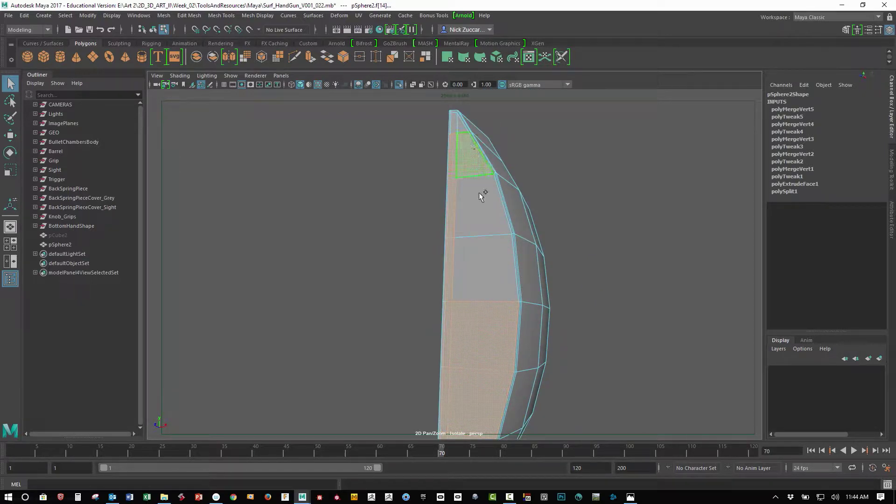
pyautogui.keyDown('shift'); pyautogui.click(489, 266); pyautogui.keyUp('shift')
# Add the last two faces at the upper tip so the whole narrow flat side is selected
pyautogui.keyDown('alt'); pyautogui.moveTo(498, 266); pyautogui.dragTo(641, 352); pyautogui.keyUp('alt')
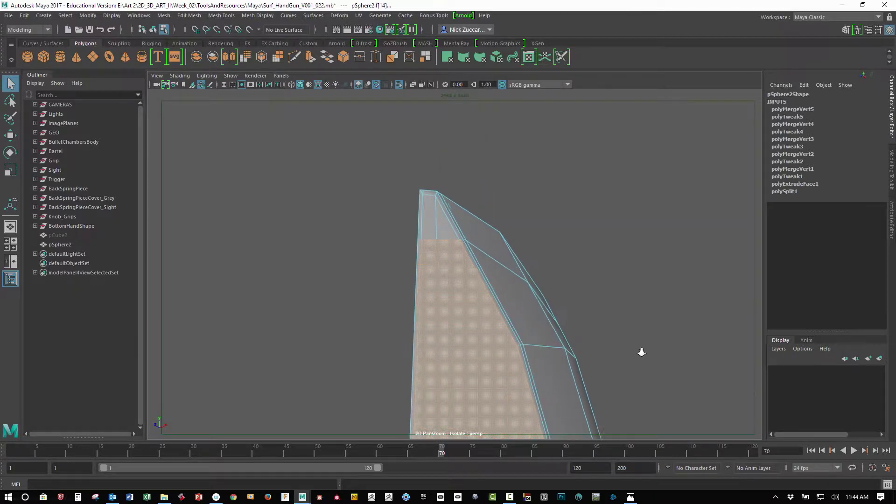
pyautogui.keyDown('shift'); pyautogui.click(431, 223); pyautogui.keyUp('shift')
pyautogui.keyDown('shift'); pyautogui.click(445, 225); pyautogui.keyUp('shift')
pyautogui.keyDown('alt'); pyautogui.moveTo(594, 261); pyautogui.dragTo(558, 258, button='right'); pyautogui.keyUp('alt')
pyautogui.keyDown('alt'); pyautogui.moveTo(558, 258); pyautogui.dragTo(507, 166, button='middle'); pyautogui.keyUp('alt')
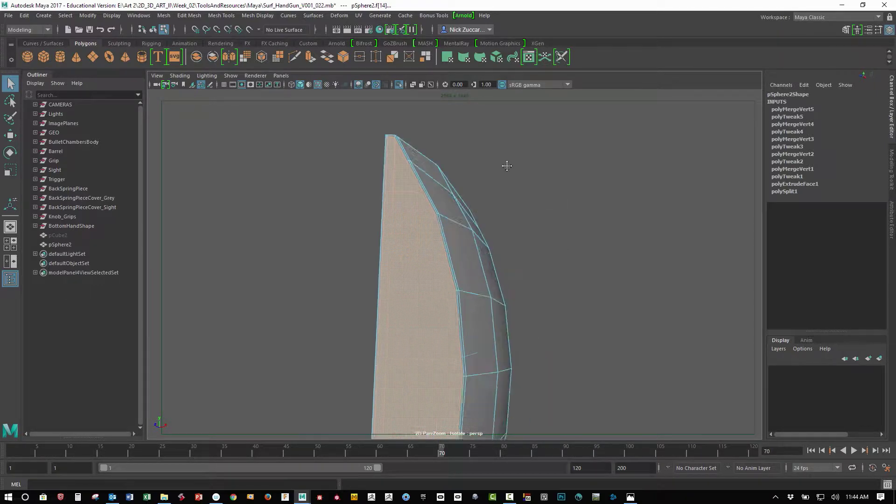
pyautogui.keyDown('alt'); pyautogui.moveTo(507, 166); pyautogui.dragTo(502, 222); pyautogui.keyUp('alt')
pyautogui.keyDown('alt'); pyautogui.moveTo(632, 261); pyautogui.dragTo(501, 199, button='right'); pyautogui.keyUp('alt')
pyautogui.keyDown('alt'); pyautogui.moveTo(501, 199); pyautogui.dragTo(518, 252, button='middle'); pyautogui.keyUp('alt')
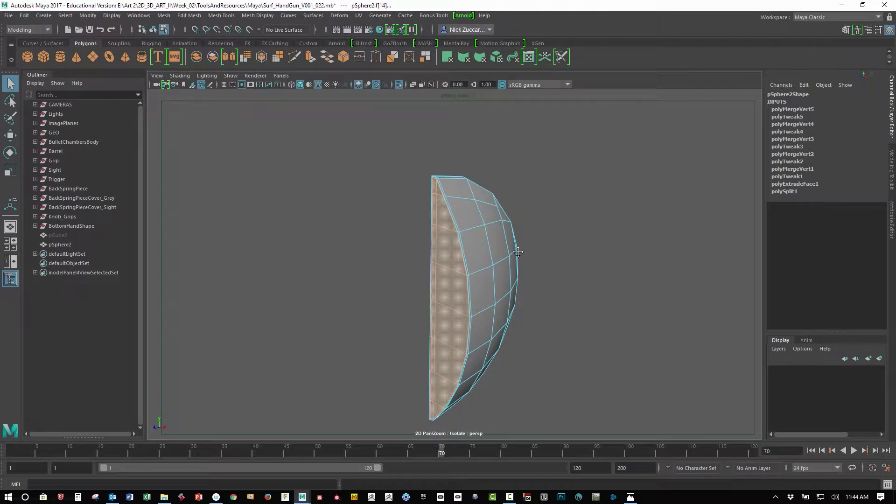
# Convert the narrow-side face selection to vertices and nudge them slightly along the Z axis
pyautogui.hotkey('ctrl', 'F9')
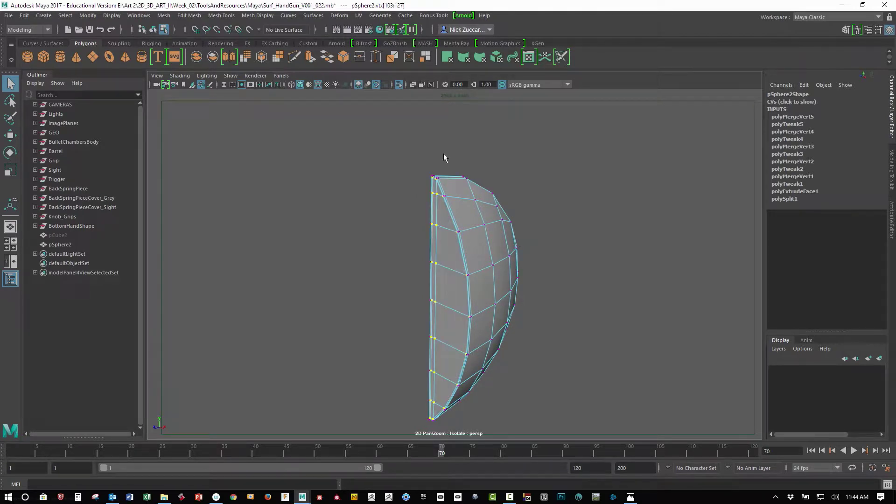
pyautogui.keyDown('alt'); pyautogui.moveTo(444, 158); pyautogui.dragTo(659, 276, button='right'); pyautogui.keyUp('alt')
pyautogui.keyDown('alt'); pyautogui.moveTo(658, 276); pyautogui.dragTo(552, 418); pyautogui.keyUp('alt')
pyautogui.press('w')
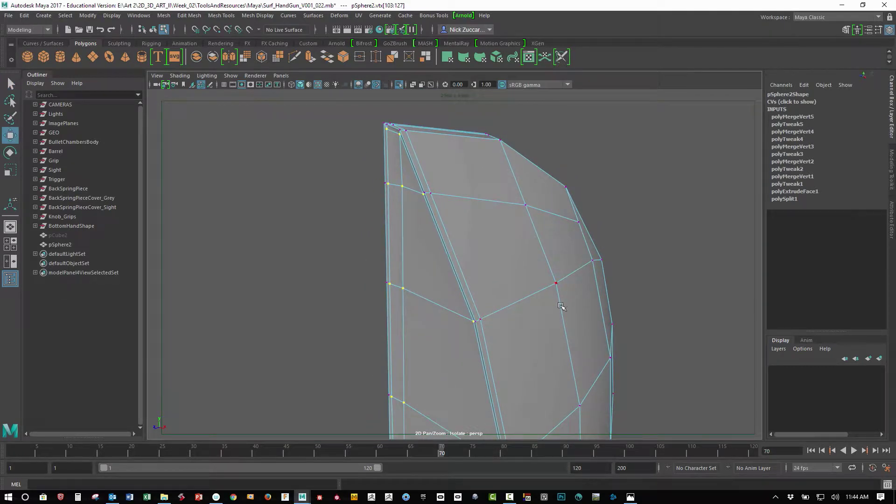
pyautogui.keyDown('alt'); pyautogui.moveTo(559, 272); pyautogui.dragTo(391, 218, button='right'); pyautogui.keyUp('alt')
pyautogui.keyDown('alt'); pyautogui.moveTo(492, 266); pyautogui.dragTo(503, 169, button='middle'); pyautogui.keyUp('alt')
pyautogui.keyDown('alt'); pyautogui.moveTo(563, 224); pyautogui.dragTo(547, 231); pyautogui.keyUp('alt')
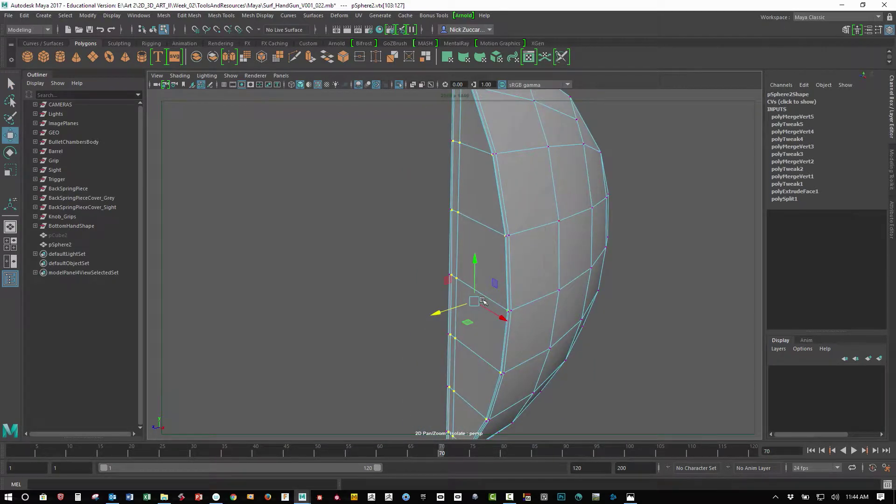
pyautogui.moveTo(438, 313); pyautogui.dragTo(510, 312)
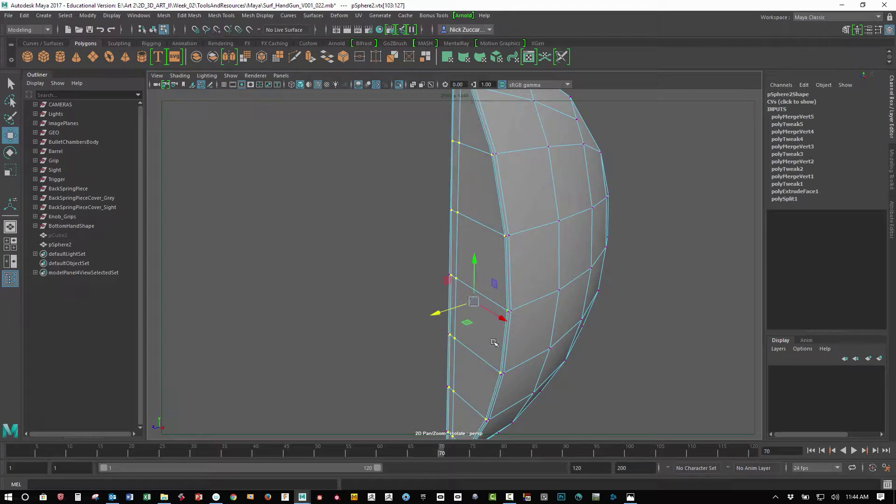
# Delete the construction history of pSphere2 and display the piece with smooth preview
pyautogui.click(616, 341)
pyautogui.keyDown('alt'); pyautogui.moveTo(616, 341); pyautogui.dragTo(567, 323, button='right'); pyautogui.keyUp('alt')
pyautogui.press('F8')
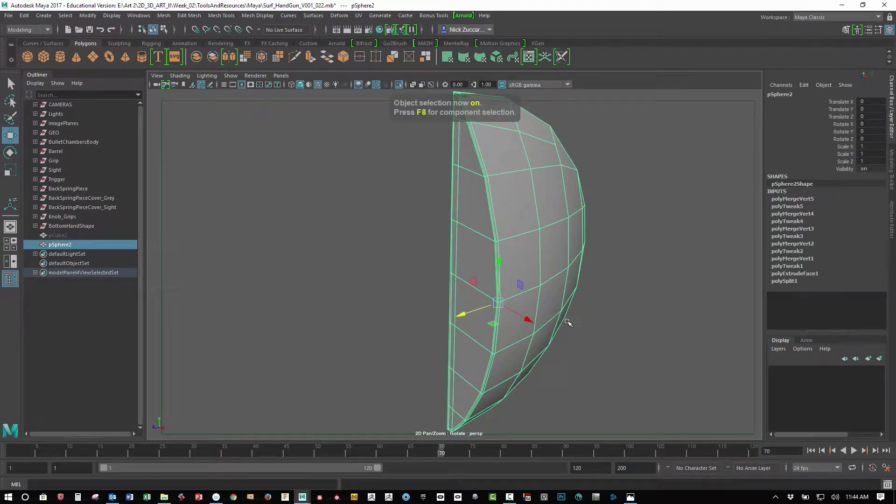
pyautogui.hotkey('alt', 'shift', 'd')
pyautogui.scroll(-2, 566, 322)
pyautogui.click(602, 306)
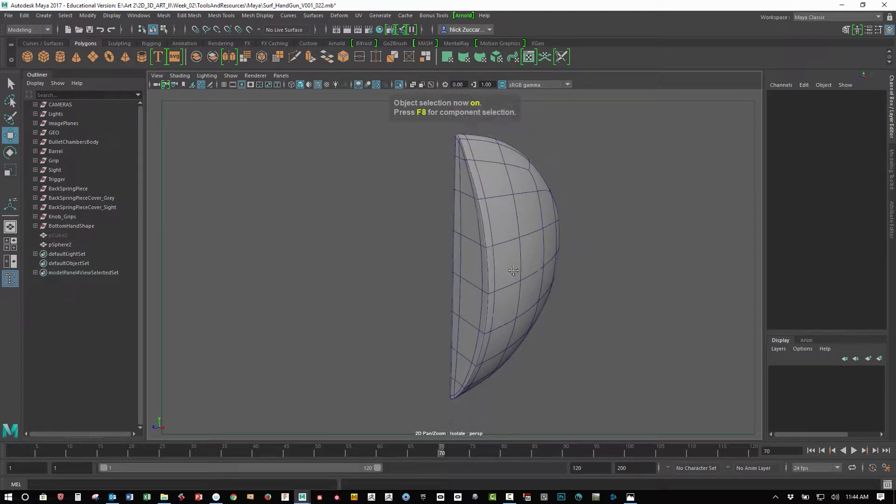
# Examine the smoothed piece's straight edge, upper corner and curved outer surface for shape and edge flow
pyautogui.keyDown('alt'); pyautogui.moveTo(514, 271); pyautogui.dragTo(476, 260); pyautogui.keyUp('alt')
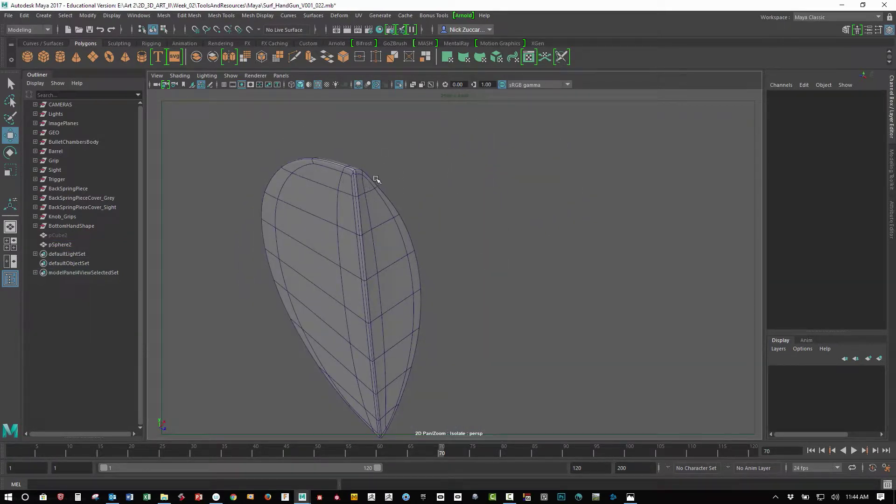
pyautogui.keyDown('alt'); pyautogui.moveTo(355, 178); pyautogui.dragTo(432, 216, button='right'); pyautogui.keyUp('alt')
pyautogui.keyDown('alt'); pyautogui.moveTo(275, 123); pyautogui.dragTo(308, 196, button='middle'); pyautogui.keyUp('alt')
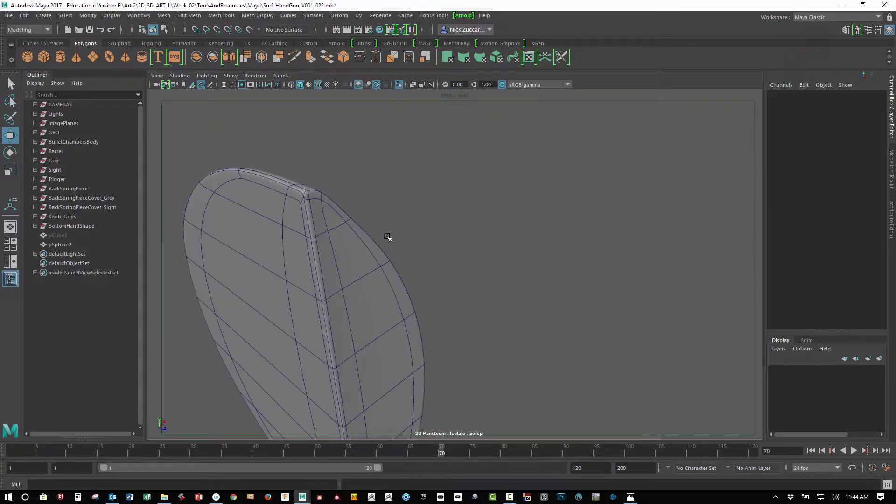
pyautogui.keyDown('alt'); pyautogui.moveTo(388, 237); pyautogui.dragTo(311, 231); pyautogui.keyUp('alt')
pyautogui.scroll(-3, 404, 248)
pyautogui.keyDown('alt'); pyautogui.moveTo(495, 304); pyautogui.dragTo(451, 305); pyautogui.keyUp('alt')
pyautogui.keyDown('alt'); pyautogui.moveTo(409, 277); pyautogui.dragTo(318, 231); pyautogui.keyUp('alt')
pyautogui.keyDown('alt'); pyautogui.moveTo(317, 231); pyautogui.dragTo(259, 242, button='middle'); pyautogui.keyUp('alt')
pyautogui.keyDown('alt'); pyautogui.moveTo(260, 243); pyautogui.dragTo(436, 299, button='right'); pyautogui.keyUp('alt')
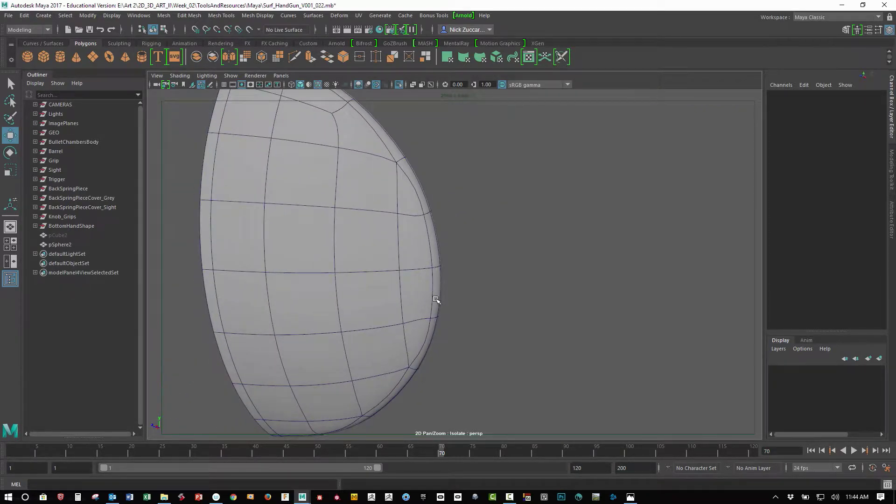
pyautogui.keyDown('alt'); pyautogui.moveTo(419, 331); pyautogui.dragTo(405, 297, button='right'); pyautogui.keyUp('alt')
# Turn off smooth preview and Multi-Cut an edge from the inner vertex near the upper rim to the adjacent vertical edge
pyautogui.click(406, 297)
pyautogui.keyDown('alt'); pyautogui.moveTo(406, 298); pyautogui.dragTo(367, 272); pyautogui.keyUp('alt')
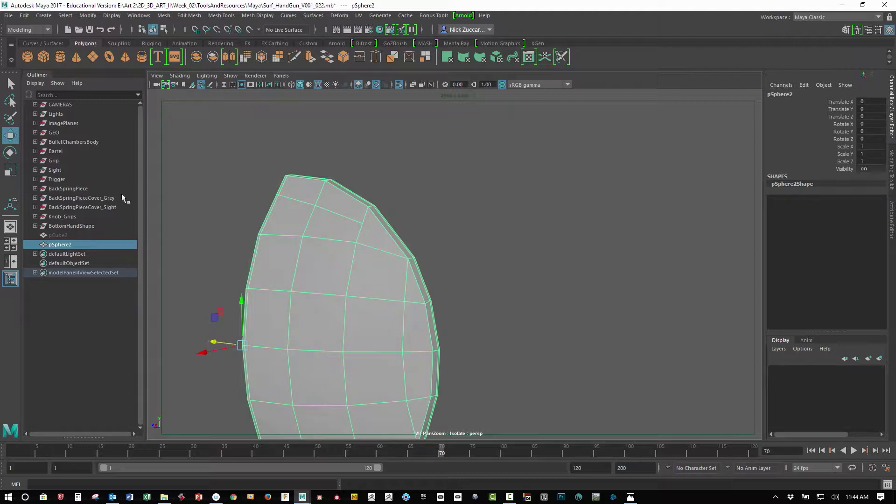
pyautogui.keyDown('shift'); pyautogui.rightClick(341, 255); pyautogui.keyUp('shift')
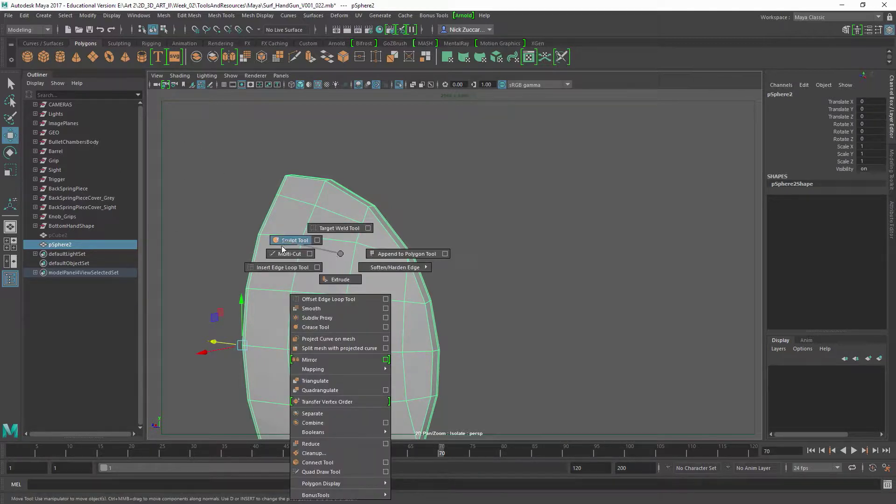
pyautogui.keyDown('shift'); pyautogui.moveTo(282, 245); pyautogui.dragTo(286, 253, button='right'); pyautogui.keyUp('shift')
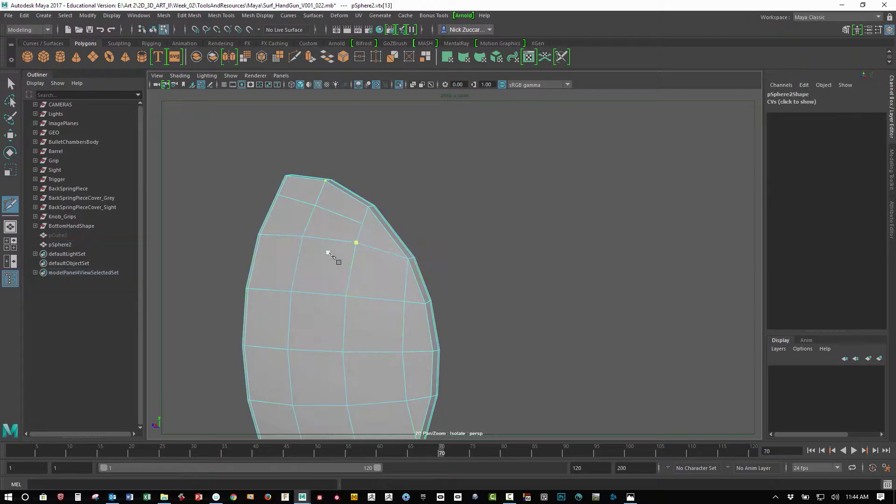
pyautogui.click(406, 282)
pyautogui.press('Return')
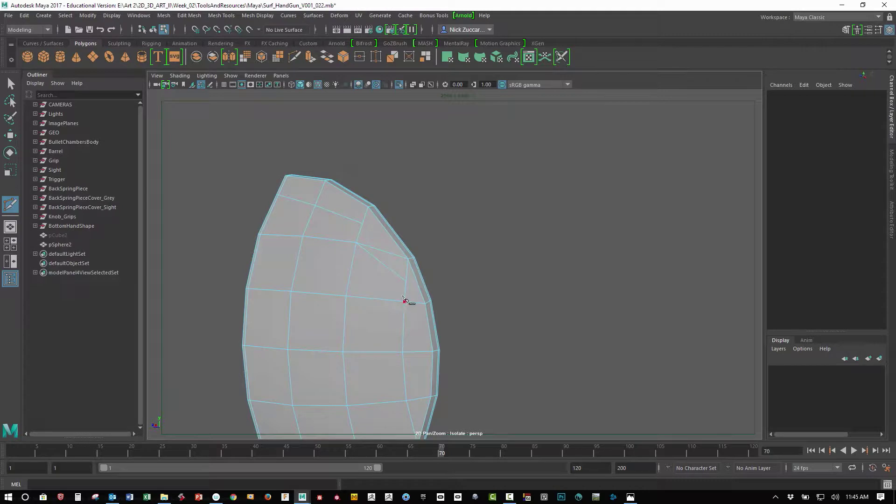
# Delete the old edge just above the new cut, between the inner vertex and the rim corner
pyautogui.press('F10')
pyautogui.press('q')
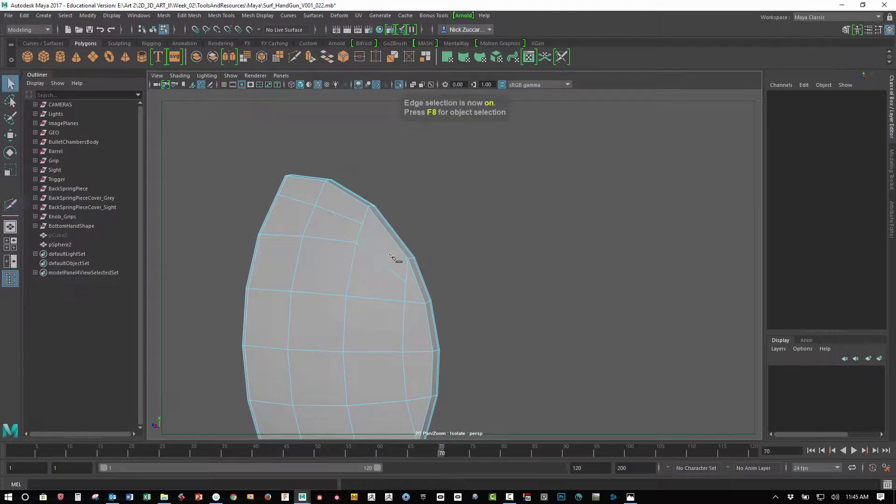
pyautogui.click(389, 252)
pyautogui.press('Delete')
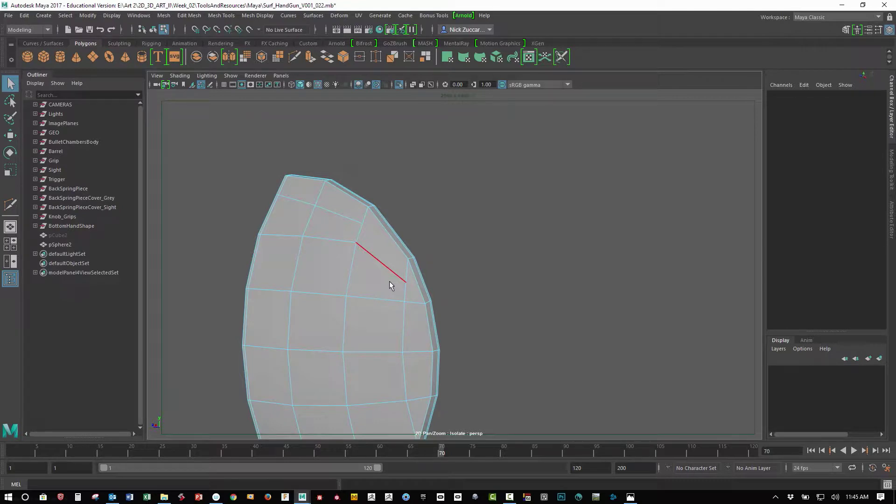
# Check the upper corner in smooth preview and undo the edge deletion and the Multi-Cut edge beside it
pyautogui.press('3')
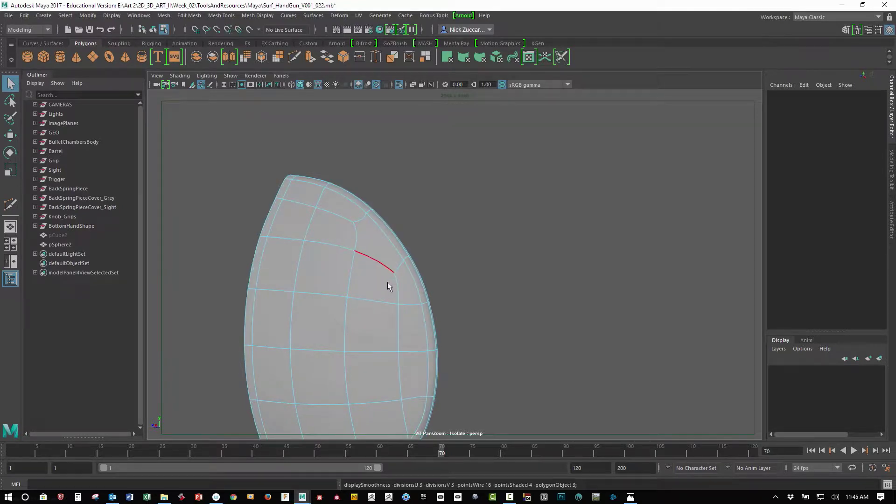
pyautogui.keyDown('alt'); pyautogui.moveTo(397, 287); pyautogui.dragTo(407, 255); pyautogui.keyUp('alt')
pyautogui.hotkey('ctrl', 'z')
pyautogui.hotkey('ctrl', 'z')
pyautogui.hotkey('ctrl', 'z')
pyautogui.hotkey('ctrl', 'z')
pyautogui.hotkey('ctrl', 'z')
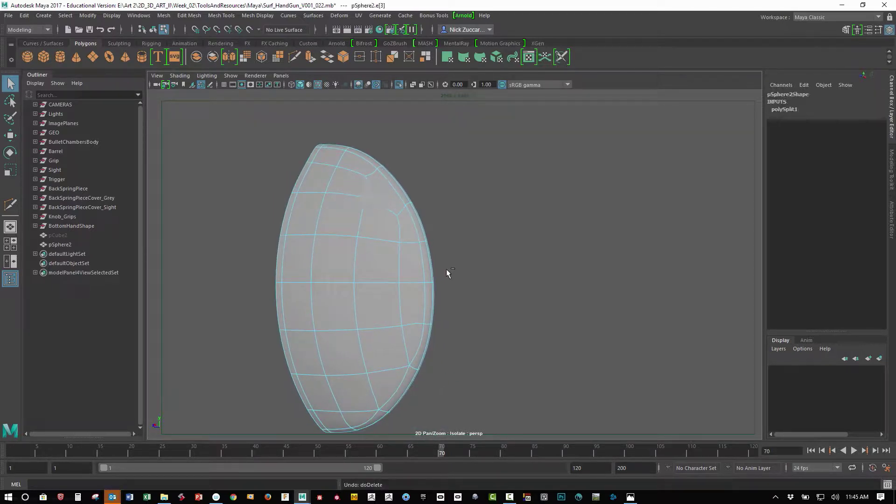
# Return to object selection and turn off isolation to show the rounded piece together with the whole gun
pyautogui.click(476, 274)
pyautogui.keyDown('alt'); pyautogui.moveTo(398, 242); pyautogui.dragTo(412, 278); pyautogui.keyUp('alt')
pyautogui.press('F8')
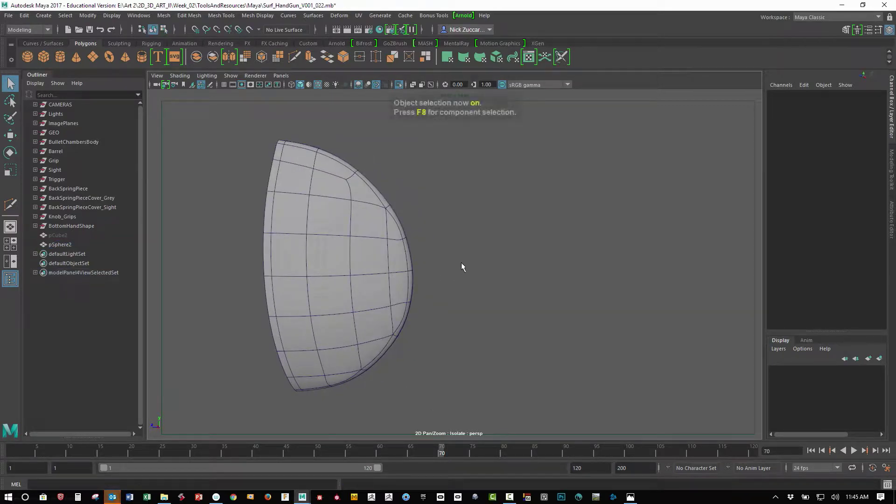
pyautogui.press('f')
pyautogui.hotkey('ctrl', '1')
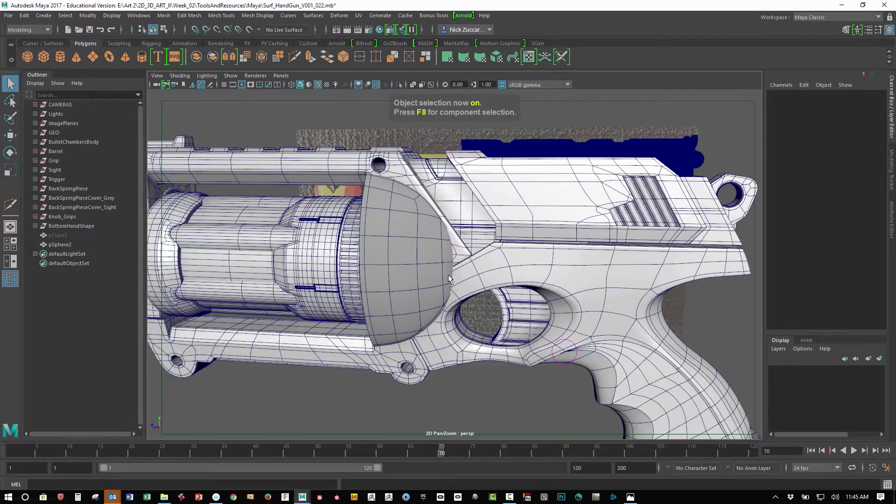
# Select pSphere2 beside the bullet chambers and isolate it in the perspective view
pyautogui.scroll(4, 452, 271)
pyautogui.keyDown('alt'); pyautogui.moveTo(457, 272); pyautogui.dragTo(491, 218); pyautogui.keyUp('alt')
pyautogui.click(484, 226)
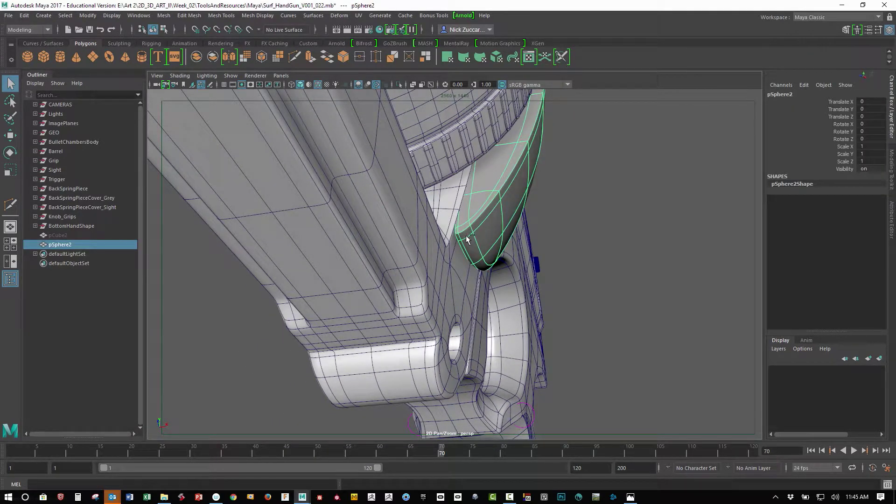
pyautogui.hotkey('ctrl', '1')
pyautogui.keyDown('alt'); pyautogui.moveTo(478, 237); pyautogui.dragTo(453, 285); pyautogui.keyUp('alt')
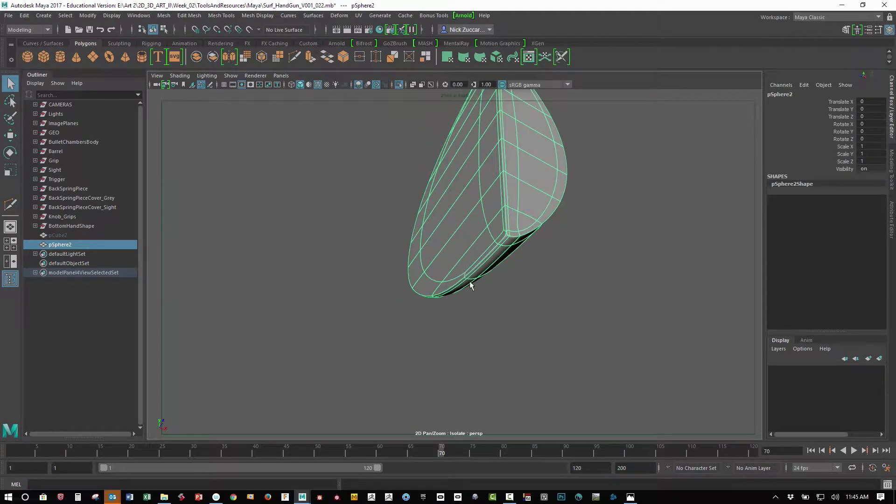
# In the front view, switch pSphere2 to vertex selection and select the lowest vertices along its inner edge
pyautogui.press('space')
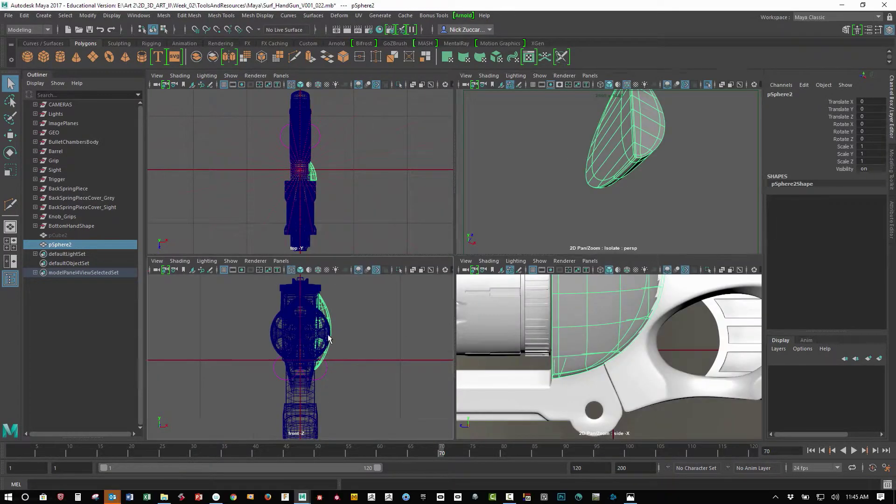
pyautogui.press('space')
pyautogui.keyDown('alt'); pyautogui.moveTo(282, 314); pyautogui.dragTo(200, 341, button='middle'); pyautogui.keyUp('alt')
pyautogui.keyDown('alt'); pyautogui.moveTo(254, 309); pyautogui.dragTo(312, 338, button='right'); pyautogui.keyUp('alt')
pyautogui.keyDown('alt'); pyautogui.moveTo(313, 338); pyautogui.dragTo(362, 282, button='middle'); pyautogui.keyUp('alt')
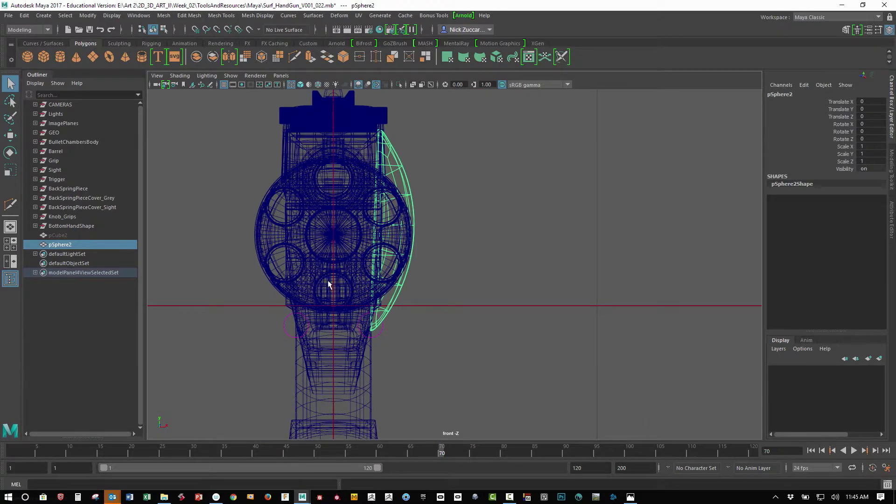
pyautogui.keyDown('alt'); pyautogui.moveTo(330, 284); pyautogui.dragTo(428, 357, button='right'); pyautogui.keyUp('alt')
pyautogui.keyDown('alt'); pyautogui.moveTo(415, 324); pyautogui.dragTo(420, 353, button='middle'); pyautogui.keyUp('alt')
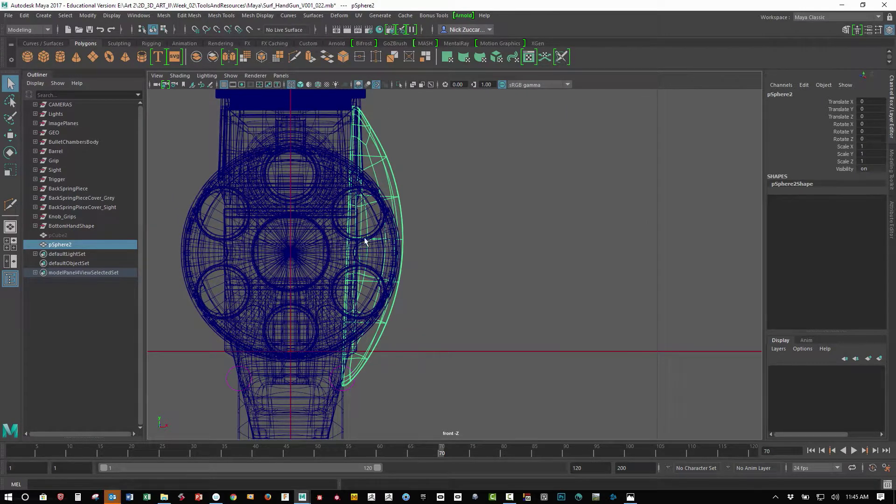
pyautogui.keyDown('alt'); pyautogui.moveTo(366, 242); pyautogui.dragTo(370, 232, button='middle'); pyautogui.keyUp('alt')
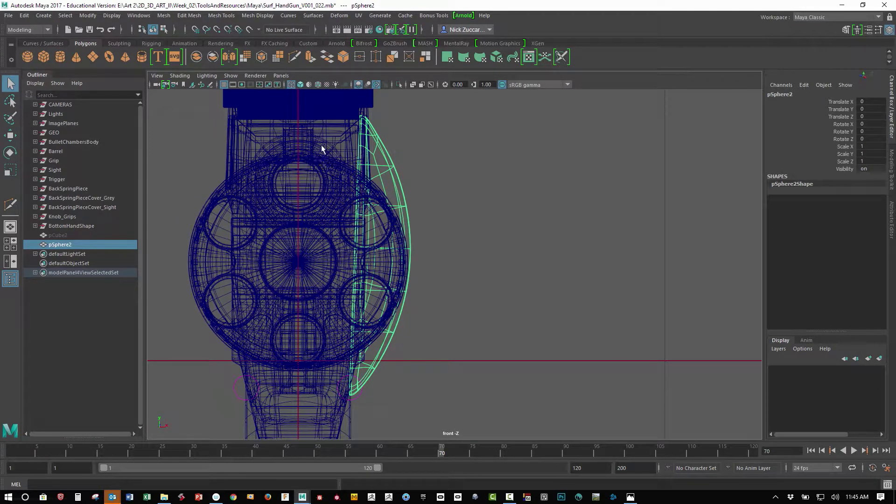
pyautogui.press('F8')
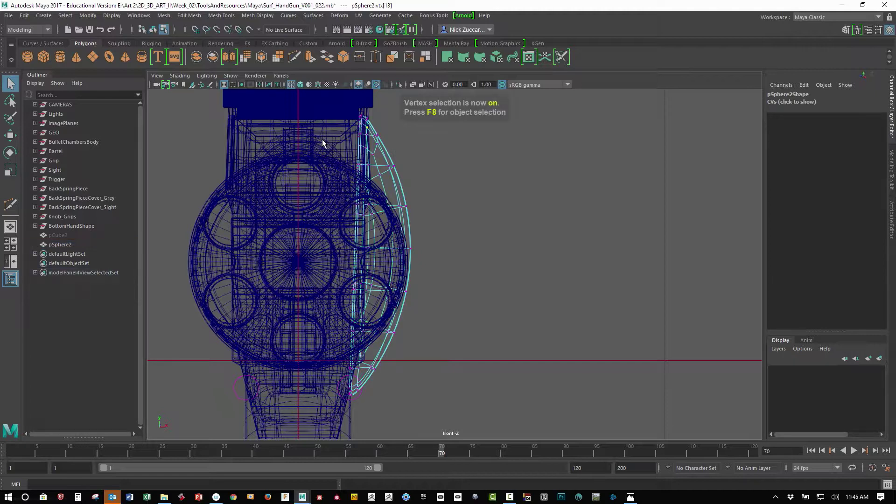
pyautogui.moveTo(299, 99); pyautogui.dragTo(351, 442)
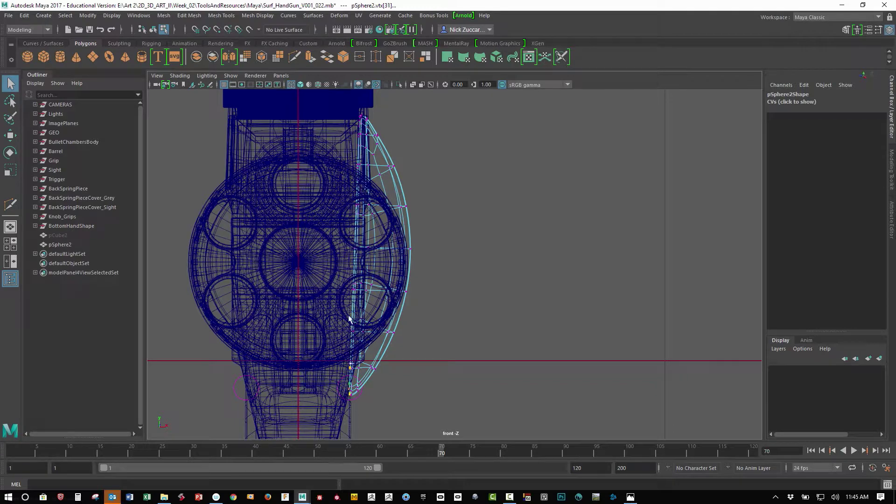
# Add the remaining inner-edge vertices of pSphere2 to the selection, from the lower end up to the upper corner
pyautogui.keyDown('alt'); pyautogui.moveTo(348, 317); pyautogui.dragTo(324, 233, button='middle'); pyautogui.keyUp('alt')
pyautogui.keyDown('alt'); pyautogui.moveTo(232, 199); pyautogui.dragTo(486, 331, button='right'); pyautogui.keyUp('alt')
pyautogui.keyDown('alt'); pyautogui.moveTo(266, 250); pyautogui.dragTo(447, 266, button='middle'); pyautogui.keyUp('alt')
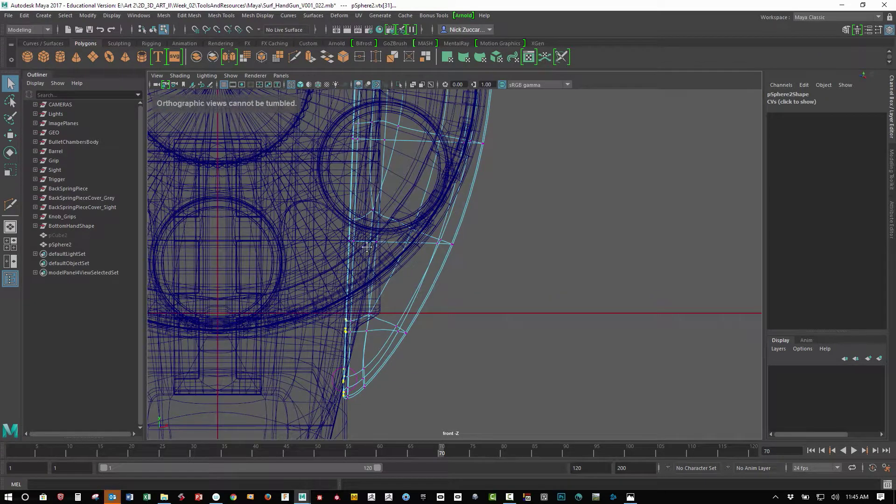
pyautogui.keyDown('alt'); pyautogui.moveTo(361, 224); pyautogui.dragTo(339, 321, button='middle'); pyautogui.keyUp('alt')
pyautogui.keyDown('shift'); pyautogui.moveTo(306, 295); pyautogui.dragTo(329, 348); pyautogui.keyUp('shift')
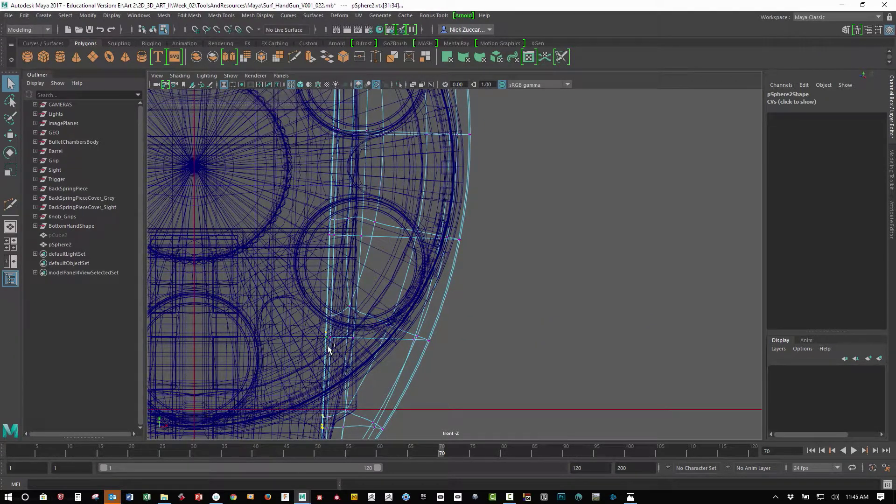
pyautogui.keyDown('alt'); pyautogui.moveTo(329, 203); pyautogui.dragTo(317, 288, button='middle'); pyautogui.keyUp('alt')
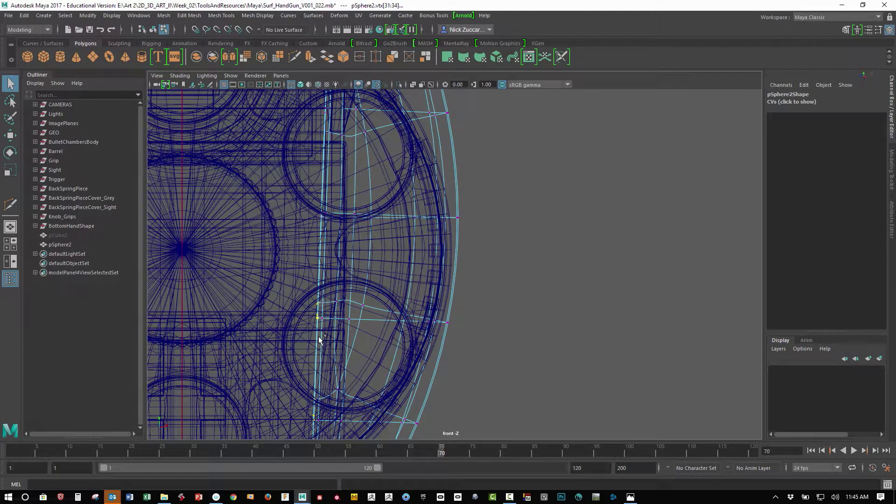
pyautogui.keyDown('alt'); pyautogui.moveTo(325, 198); pyautogui.dragTo(318, 289, button='middle'); pyautogui.keyUp('alt')
pyautogui.keyDown('shift'); pyautogui.moveTo(288, 270); pyautogui.dragTo(324, 320); pyautogui.keyUp('shift')
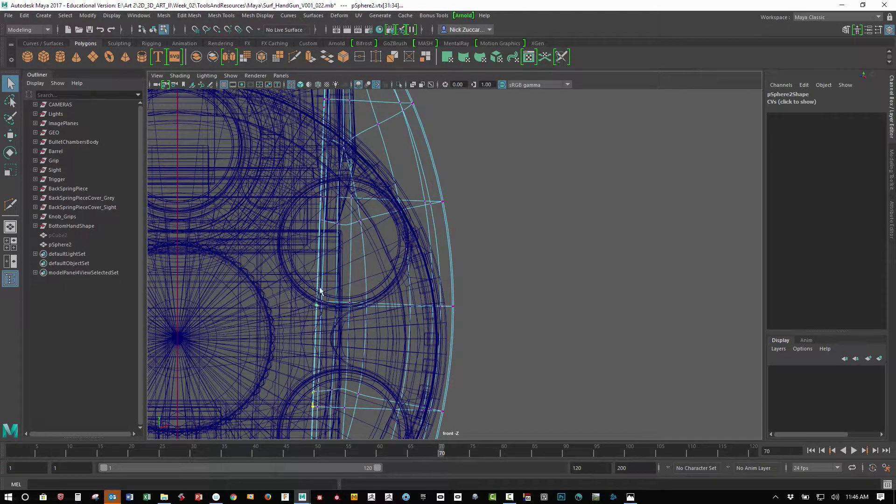
pyautogui.keyDown('alt'); pyautogui.moveTo(322, 203); pyautogui.dragTo(308, 302, button='middle'); pyautogui.keyUp('alt')
pyautogui.keyDown('shift'); pyautogui.moveTo(286, 270); pyautogui.dragTo(304, 326); pyautogui.keyUp('shift')
pyautogui.keyDown('alt'); pyautogui.moveTo(314, 196); pyautogui.dragTo(302, 309, button='middle'); pyautogui.keyUp('alt')
pyautogui.keyDown('shift'); pyautogui.moveTo(288, 279); pyautogui.dragTo(298, 330); pyautogui.keyUp('shift')
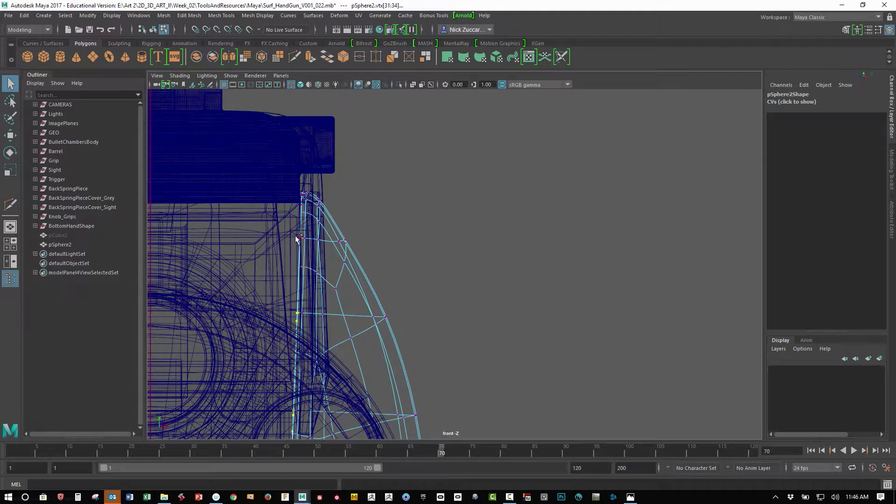
pyautogui.keyDown('shift'); pyautogui.moveTo(289, 236); pyautogui.dragTo(309, 282); pyautogui.keyUp('shift')
pyautogui.keyDown('shift'); pyautogui.moveTo(289, 168); pyautogui.dragTo(311, 239); pyautogui.keyUp('shift')
pyautogui.scroll(-5, 376, 232)
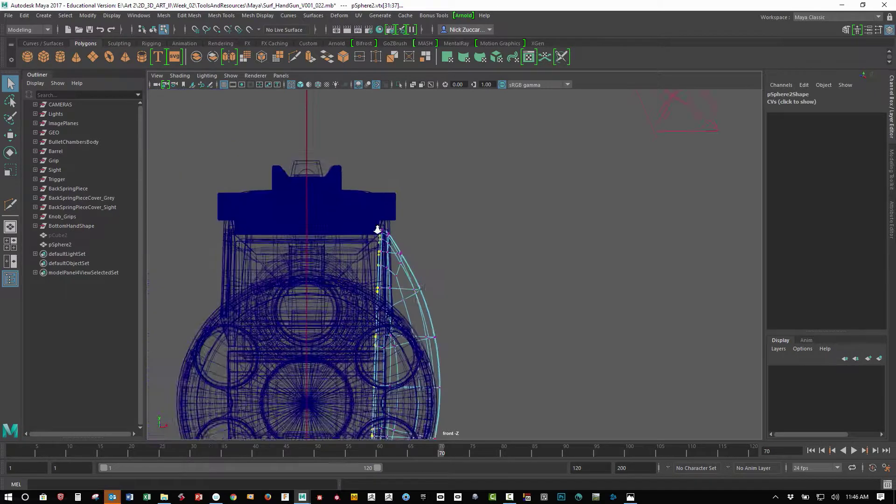
# Show the whole gun in the perspective view and move the selected inner-edge vertices slightly inward along X
pyautogui.press('w')
pyautogui.press('space')
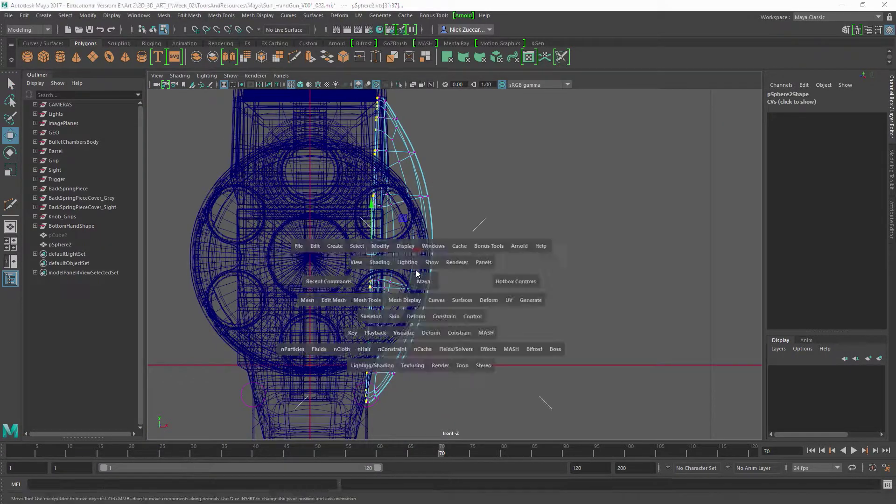
pyautogui.press('space')
pyautogui.keyDown('alt'); pyautogui.click(470, 280); pyautogui.keyUp('alt')
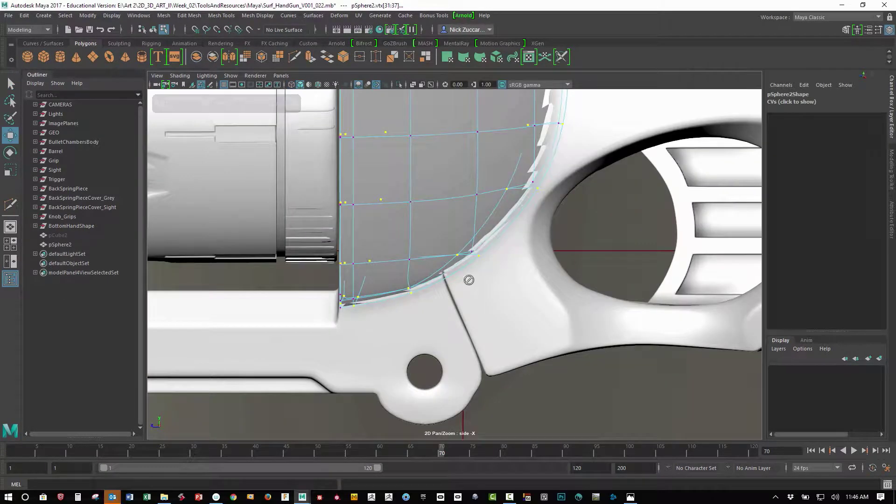
pyautogui.press('space')
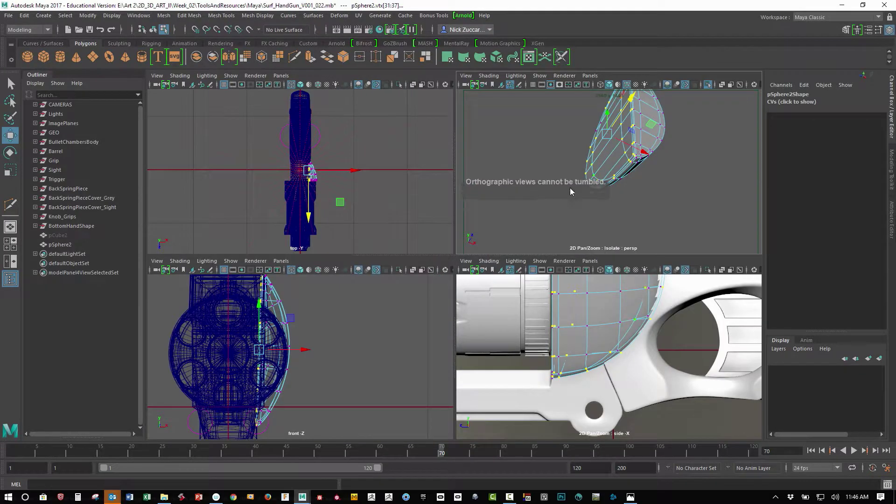
pyautogui.press('space')
pyautogui.keyDown('alt'); pyautogui.moveTo(510, 247); pyautogui.dragTo(464, 276); pyautogui.keyUp('alt')
pyautogui.hotkey('ctrl', '1')
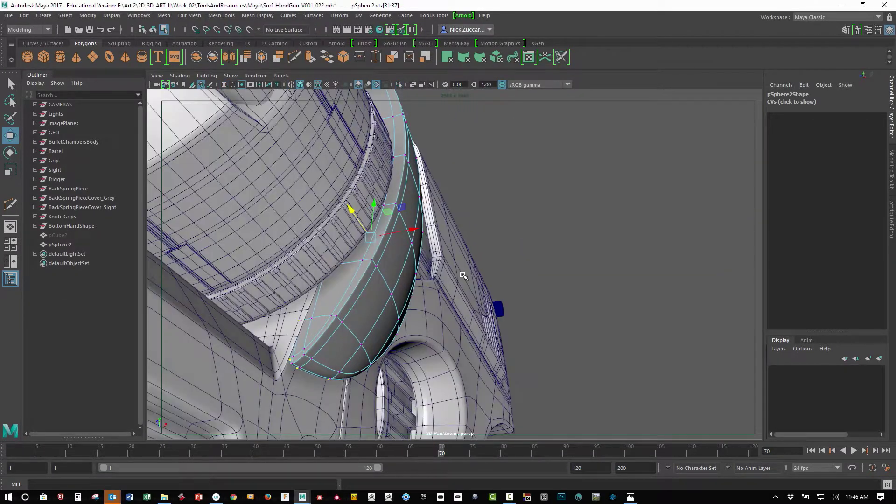
pyautogui.keyDown('alt'); pyautogui.moveTo(402, 309); pyautogui.dragTo(414, 191); pyautogui.keyUp('alt')
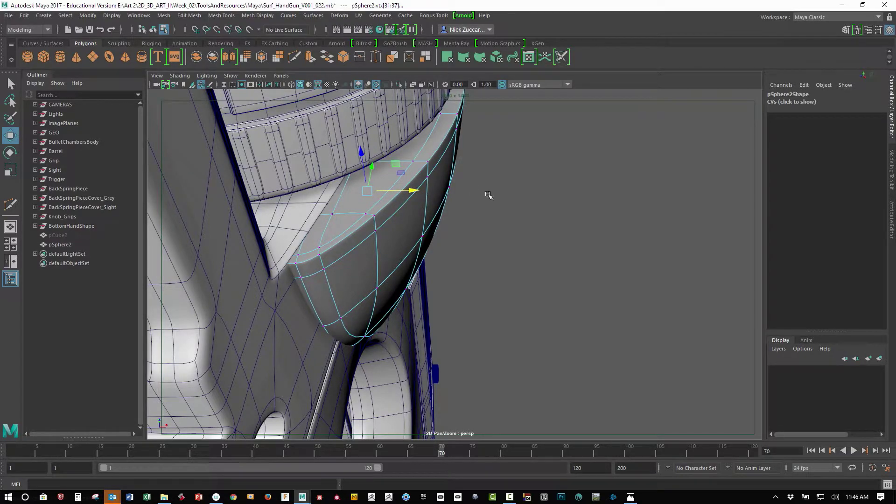
# Examine how the rounded piece meets the bullet chambers and gun body, with smooth preview turned off
pyautogui.keyDown('alt'); pyautogui.moveTo(488, 196); pyautogui.dragTo(421, 245); pyautogui.keyUp('alt')
pyautogui.keyDown('alt'); pyautogui.moveTo(420, 245); pyautogui.dragTo(459, 226, button='middle'); pyautogui.keyUp('alt')
pyautogui.keyDown('alt'); pyautogui.moveTo(458, 226); pyautogui.dragTo(406, 233, button='right'); pyautogui.keyUp('alt')
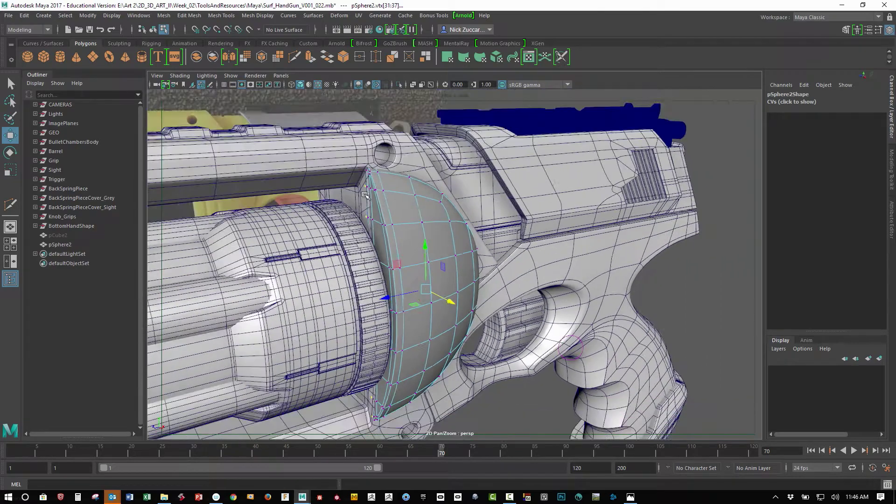
pyautogui.keyDown('alt'); pyautogui.moveTo(407, 233); pyautogui.dragTo(427, 245); pyautogui.keyUp('alt')
pyautogui.keyDown('alt'); pyautogui.moveTo(427, 246); pyautogui.dragTo(442, 251, button='right'); pyautogui.keyUp('alt')
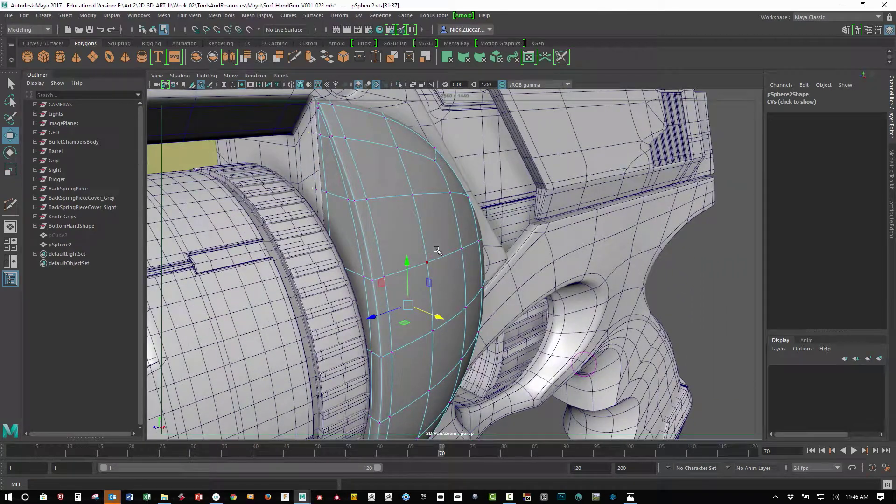
pyautogui.press('1')
pyautogui.keyDown('alt'); pyautogui.moveTo(462, 247); pyautogui.dragTo(412, 236); pyautogui.keyUp('alt')
pyautogui.keyDown('alt'); pyautogui.moveTo(413, 237); pyautogui.dragTo(444, 176, button='middle'); pyautogui.keyUp('alt')
# Display the side view in wireframe at the piece's upper corner, undoing the stray selection that includes the neighbouring housing
pyautogui.press('space')
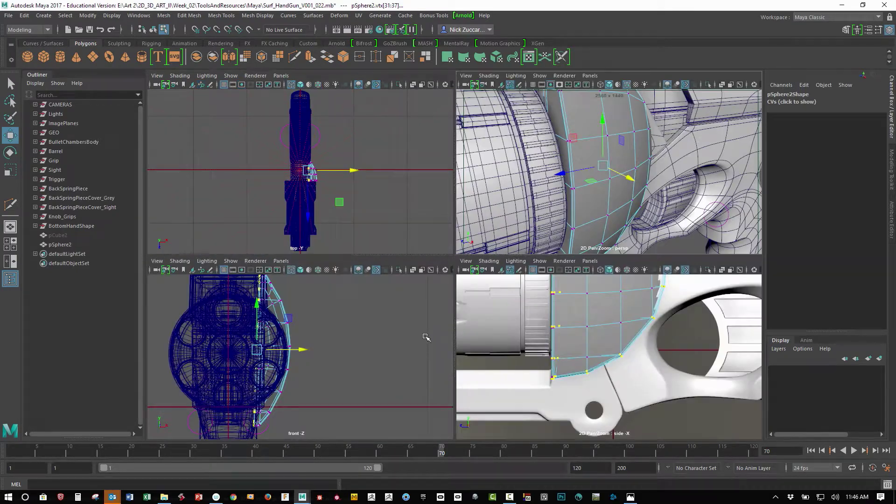
pyautogui.press('space')
pyautogui.keyDown('alt'); pyautogui.moveTo(534, 259); pyautogui.dragTo(434, 234, button='right'); pyautogui.keyUp('alt')
pyautogui.keyDown('alt'); pyautogui.moveTo(434, 234); pyautogui.dragTo(424, 278, button='middle'); pyautogui.keyUp('alt')
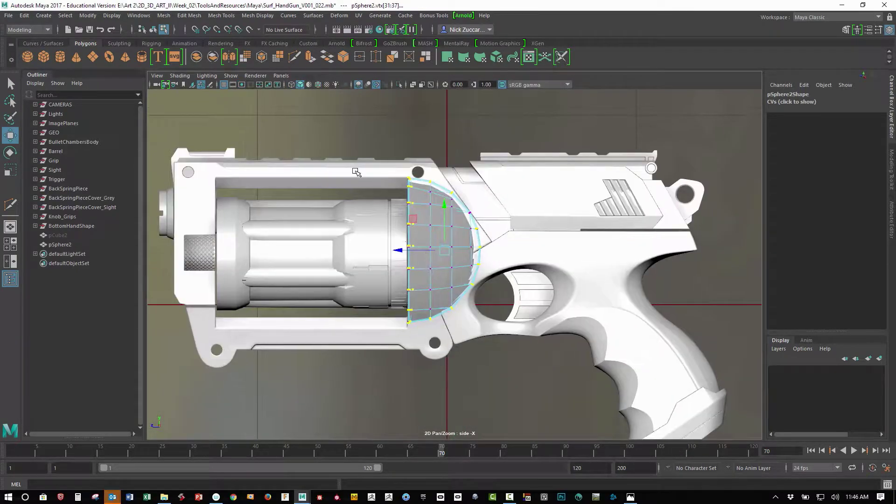
pyautogui.keyDown('alt'); pyautogui.moveTo(357, 173); pyautogui.dragTo(420, 243); pyautogui.keyUp('alt')
pyautogui.keyDown('alt'); pyautogui.moveTo(420, 243); pyautogui.dragTo(523, 335, button='right'); pyautogui.keyUp('alt')
pyautogui.keyDown('alt'); pyautogui.moveTo(386, 174); pyautogui.dragTo(375, 332, button='middle'); pyautogui.keyUp('alt')
pyautogui.keyDown('alt'); pyautogui.moveTo(320, 231); pyautogui.dragTo(489, 341, button='right'); pyautogui.keyUp('alt')
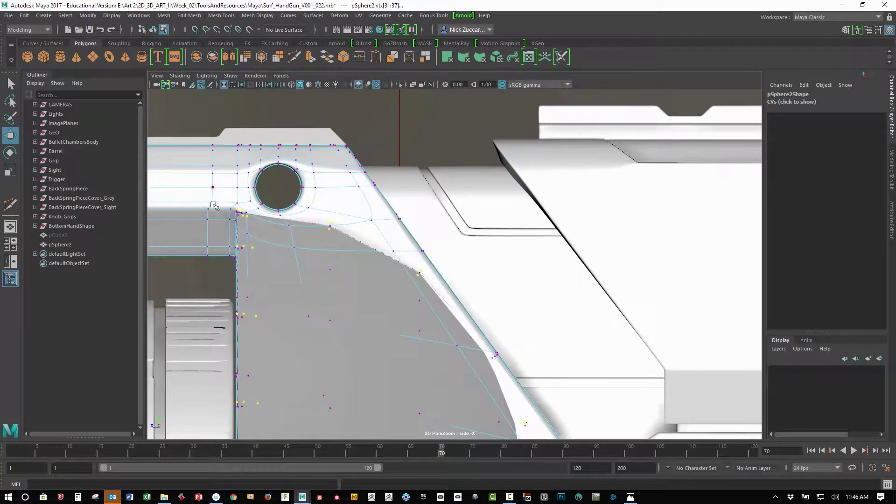
pyautogui.hotkey('ctrl', 'z')
pyautogui.hotkey('ctrl', 'z')
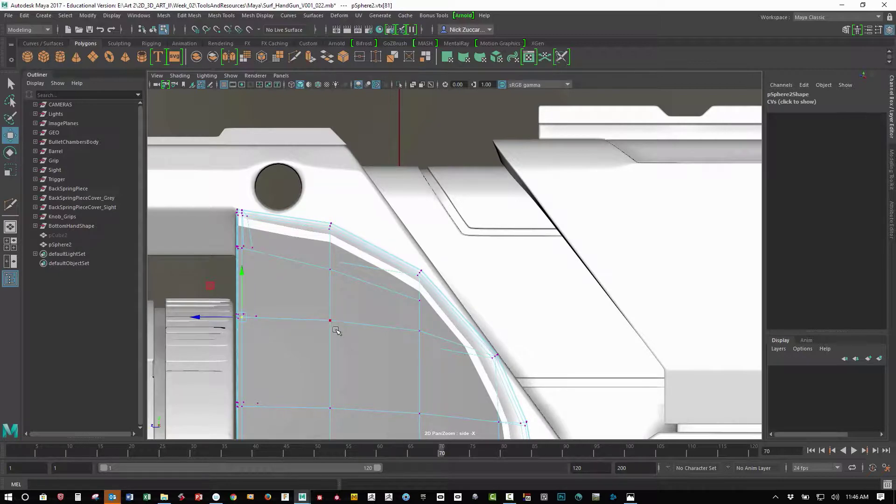
pyautogui.press('4')
pyautogui.keyDown('alt'); pyautogui.moveTo(244, 234); pyautogui.dragTo(313, 222, button='middle'); pyautogui.keyUp('alt')
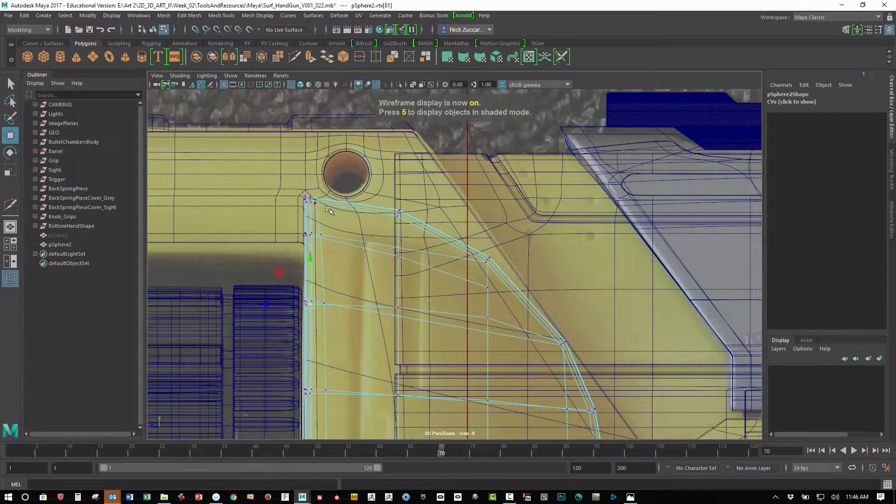
# Select the whole column of vertices along the piece's straight front edge, from the upper corner to the lower corner
pyautogui.press('F9')
pyautogui.moveTo(264, 165); pyautogui.dragTo(308, 242)
pyautogui.keyDown('alt'); pyautogui.moveTo(260, 215); pyautogui.dragTo(294, 100, button='middle'); pyautogui.keyUp('alt')
pyautogui.moveTo(312, 157); pyautogui.dragTo(340, 320)
pyautogui.keyDown('alt'); pyautogui.moveTo(354, 359); pyautogui.dragTo(352, 185, button='middle'); pyautogui.keyUp('alt')
pyautogui.keyDown('shift'); pyautogui.moveTo(299, 150); pyautogui.dragTo(343, 344); pyautogui.keyUp('shift')
pyautogui.keyDown('alt'); pyautogui.moveTo(350, 285); pyautogui.dragTo(347, 143, button='middle'); pyautogui.keyUp('alt')
pyautogui.keyDown('shift'); pyautogui.moveTo(309, 182); pyautogui.dragTo(343, 396); pyautogui.keyUp('shift')
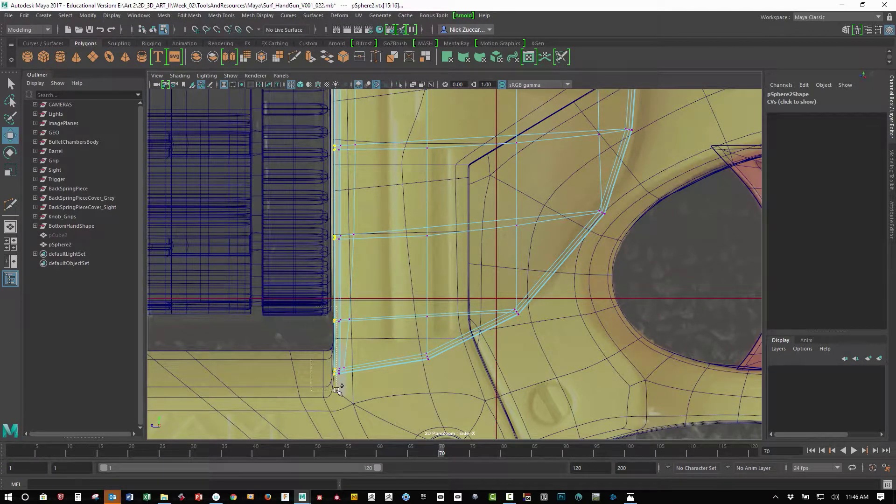
# In the perspective view, nudge the selected front-edge vertices slightly along Z toward the bullet chambers
pyautogui.press('space')
pyautogui.press('space')
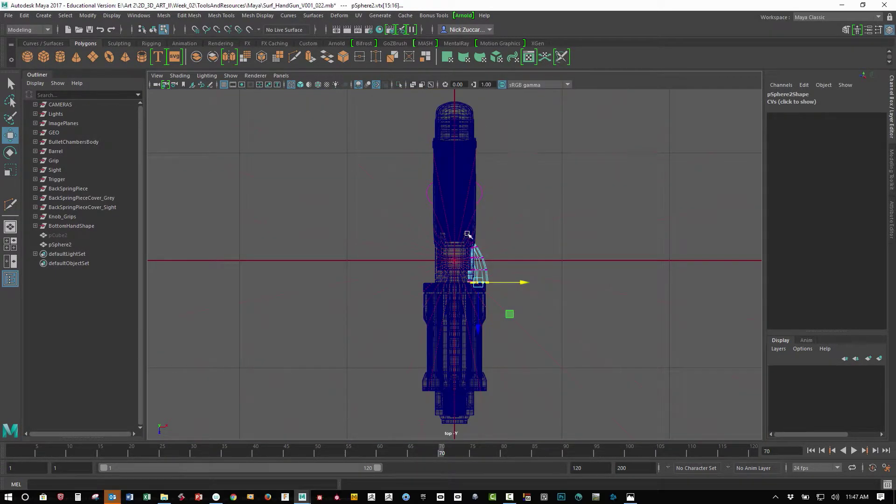
pyautogui.press('space')
pyautogui.press('space')
pyautogui.keyDown('alt'); pyautogui.moveTo(397, 207); pyautogui.dragTo(444, 199); pyautogui.keyUp('alt')
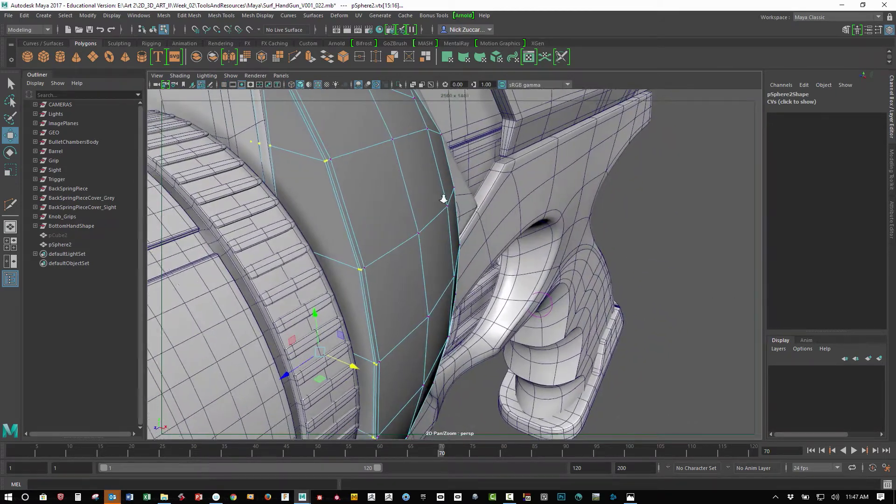
pyautogui.keyDown('alt'); pyautogui.moveTo(444, 199); pyautogui.dragTo(417, 217, button='right'); pyautogui.keyUp('alt')
pyautogui.keyDown('alt'); pyautogui.moveTo(424, 267); pyautogui.dragTo(402, 277); pyautogui.keyUp('alt')
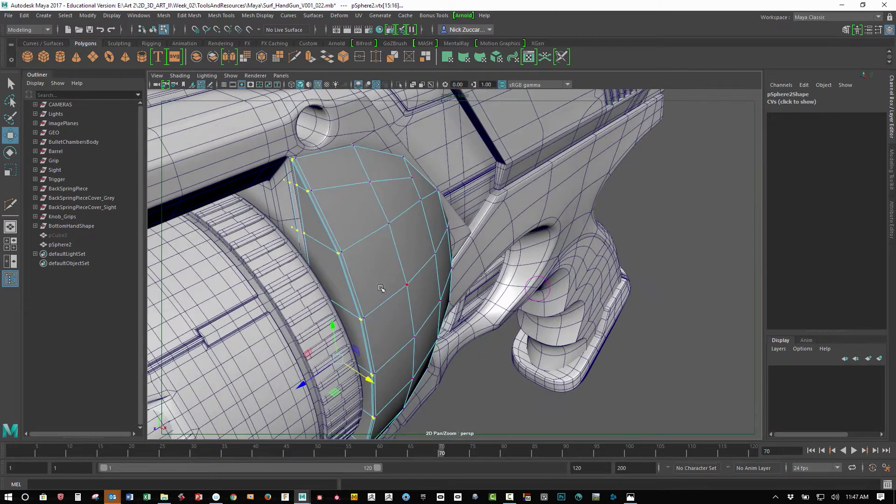
pyautogui.moveTo(304, 386); pyautogui.dragTo(305, 386)
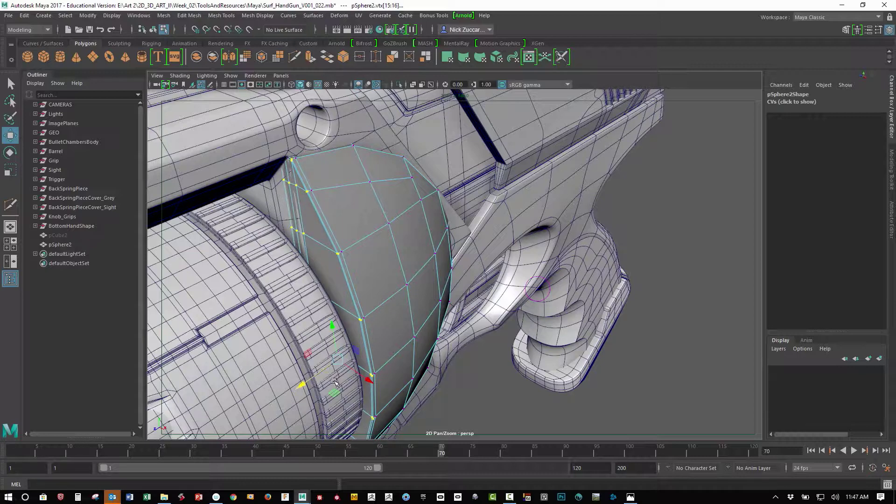
# Return to object selection, deselect the rounded piece and examine its fit against the bullet chambers and gun body from the side
pyautogui.moveTo(291, 260); pyautogui.dragTo(361, 270)
pyautogui.press('F8')
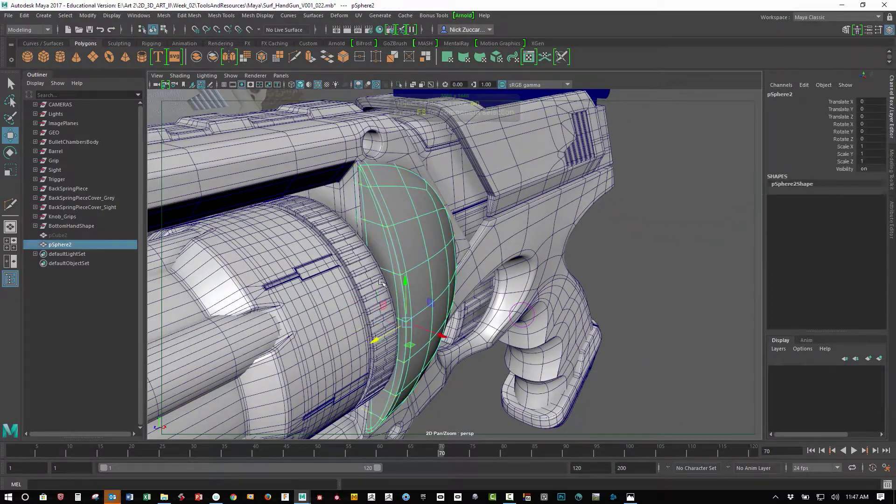
pyautogui.click(699, 239)
pyautogui.keyDown('alt'); pyautogui.moveTo(623, 278); pyautogui.dragTo(502, 313); pyautogui.keyUp('alt')
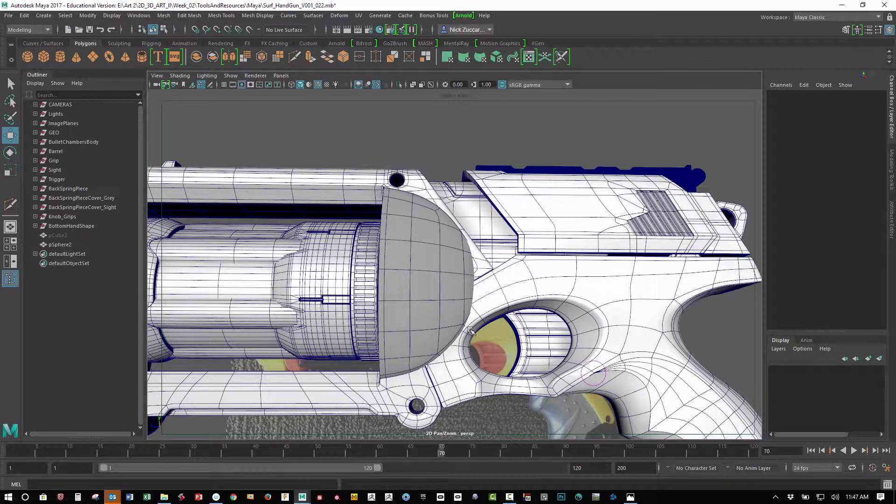
pyautogui.keyDown('alt'); pyautogui.moveTo(533, 298); pyautogui.dragTo(455, 286, button='middle'); pyautogui.keyUp('alt')
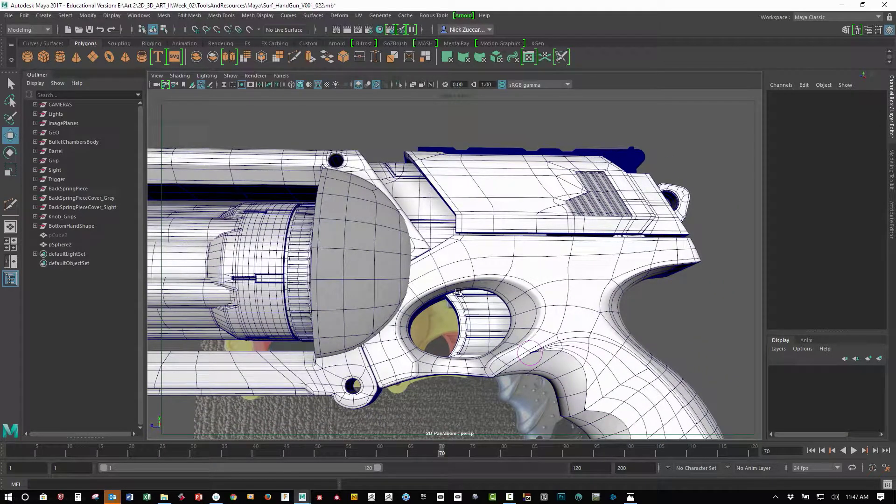
pyautogui.keyDown('alt'); pyautogui.moveTo(418, 260); pyautogui.dragTo(476, 228); pyautogui.keyUp('alt')
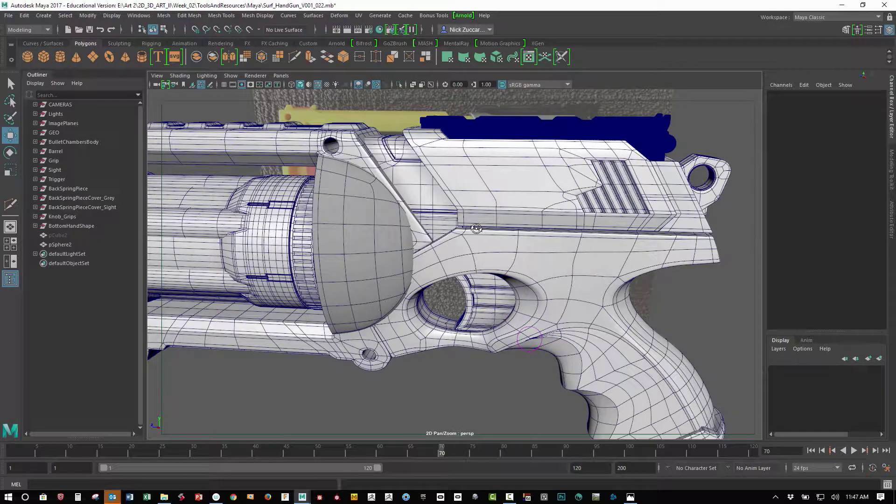
# Select the vertices along the rounded piece's rear edge and enable soft selection with a falloff reaching across the rear half
pyautogui.click(402, 254)
pyautogui.keyDown('alt'); pyautogui.moveTo(478, 257); pyautogui.dragTo(465, 260); pyautogui.keyUp('alt')
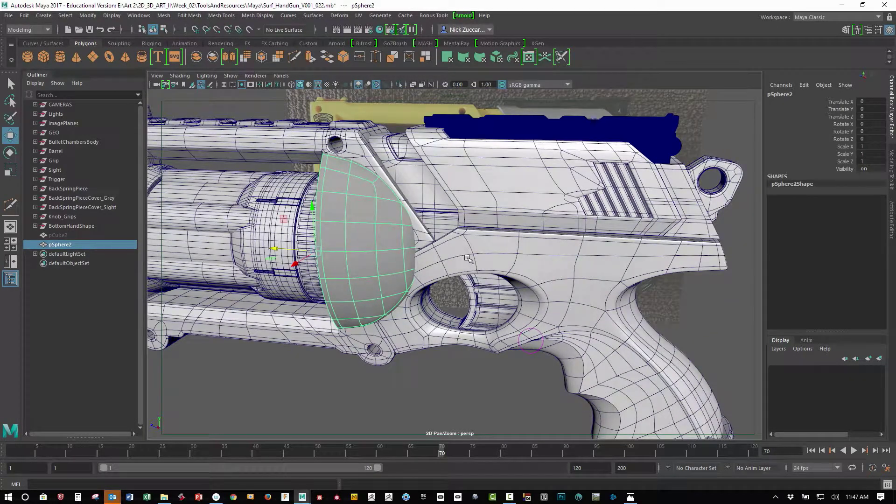
pyautogui.press('F9')
pyautogui.keyDown('alt'); pyautogui.moveTo(418, 216); pyautogui.dragTo(432, 218); pyautogui.keyUp('alt')
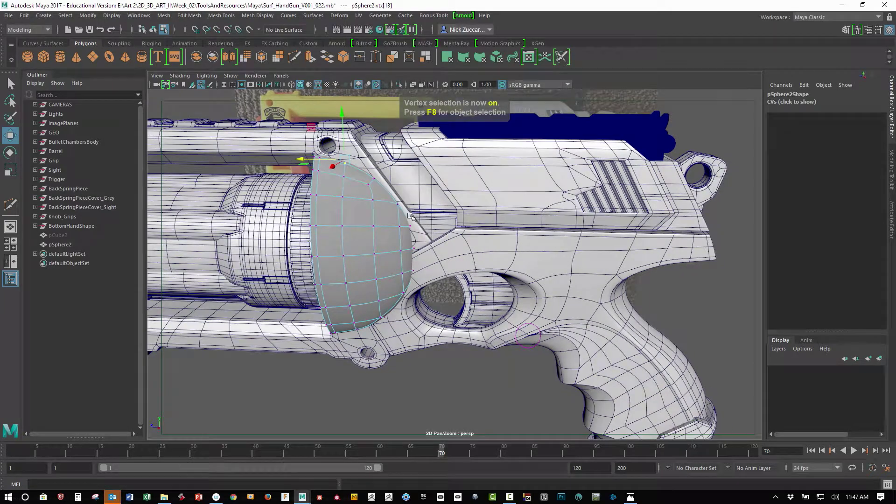
pyautogui.moveTo(435, 265)
pyautogui.mouseDown()
pyautogui.moveTo(442, 278)
pyautogui.moveTo(438, 246)
pyautogui.moveTo(451, 262)
pyautogui.mouseUp()
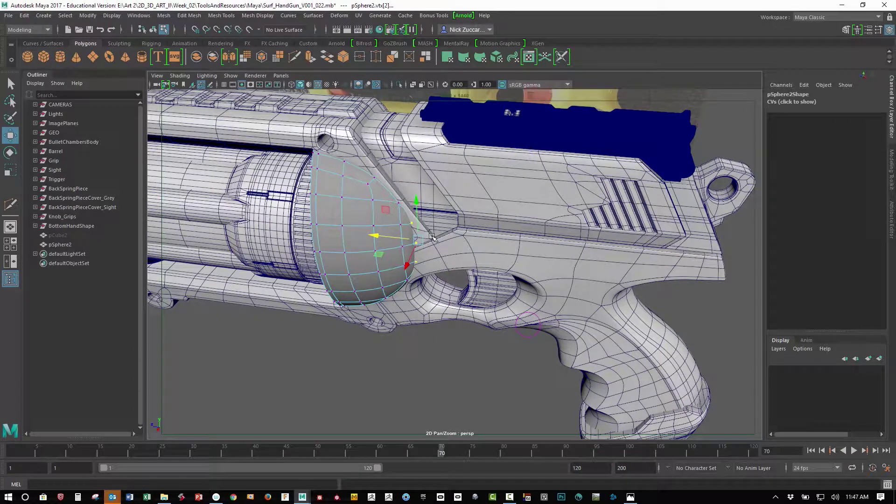
pyautogui.press('b')
pyautogui.moveTo(428, 244); pyautogui.dragTo(492, 273)
pyautogui.moveTo(498, 261); pyautogui.dragTo(385, 239)
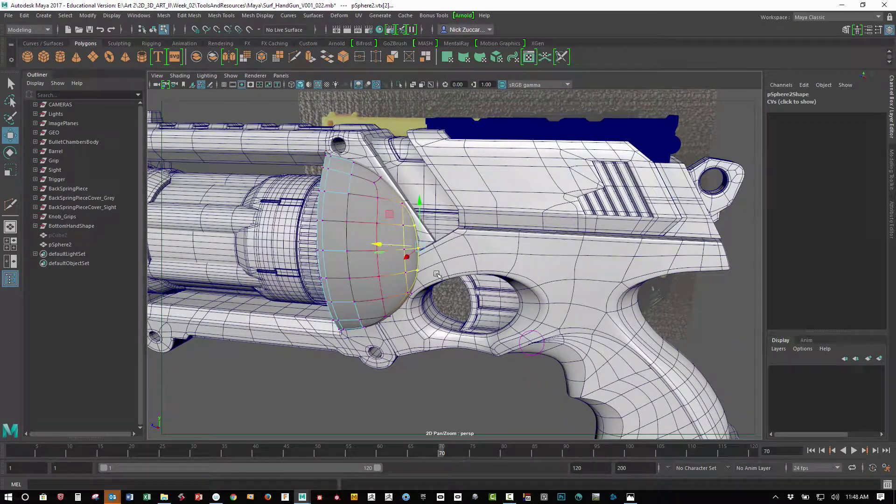
pyautogui.keyDown('alt'); pyautogui.moveTo(436, 274); pyautogui.dragTo(512, 283); pyautogui.keyUp('alt')
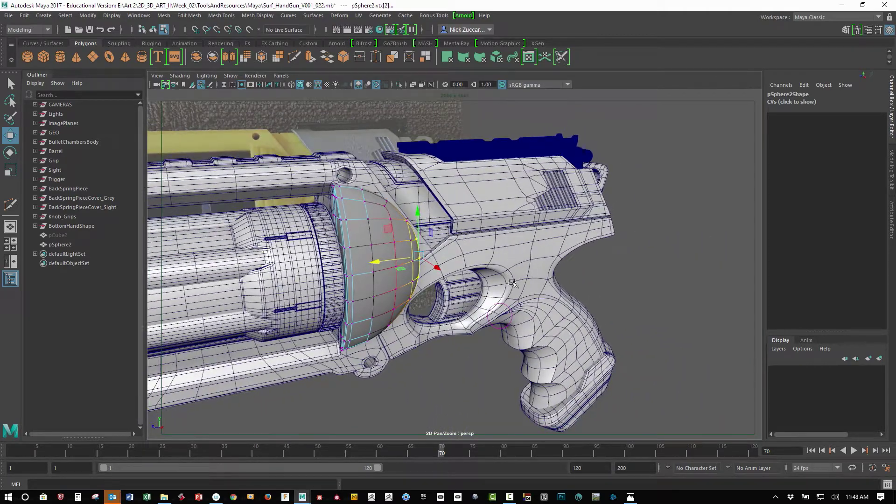
# Select the rounded piece as an object, assign it the existing aiStandard1 material and clear the selection
pyautogui.press('F8')
pyautogui.click(400, 300)
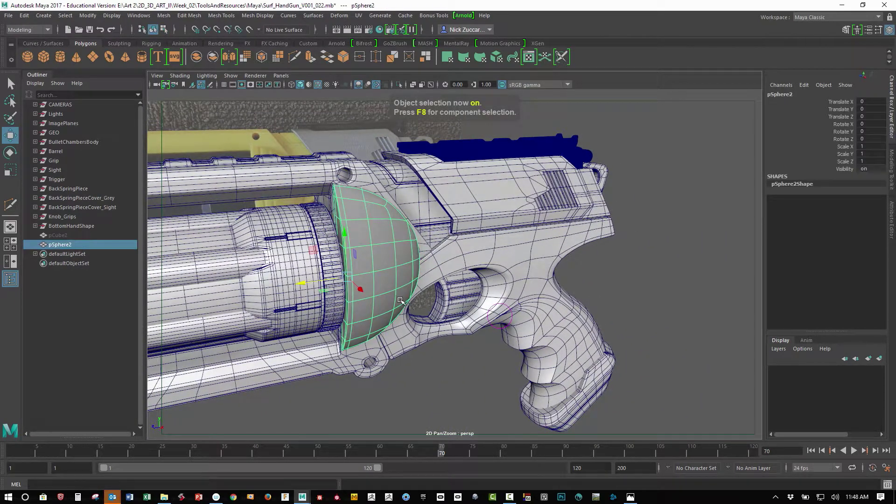
pyautogui.moveTo(401, 216); pyautogui.dragTo(467, 465, button='right')
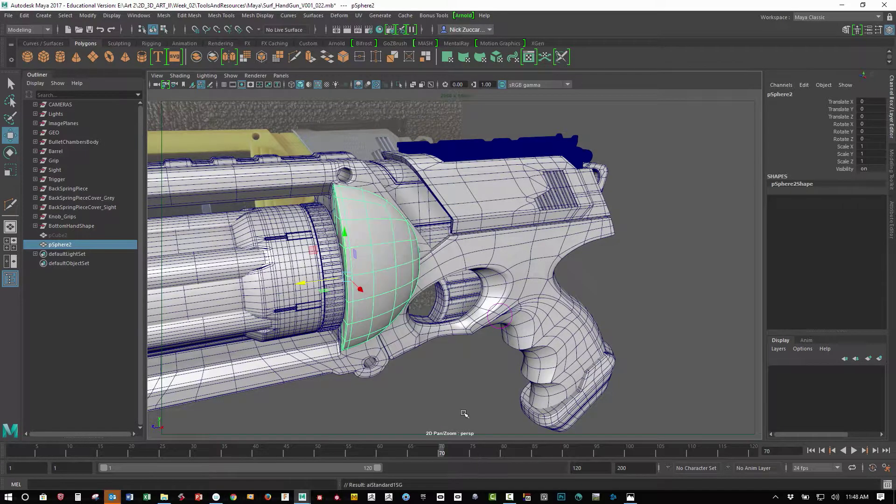
pyautogui.click(465, 413)
pyautogui.keyDown('alt'); pyautogui.moveTo(464, 414); pyautogui.dragTo(483, 370); pyautogui.keyUp('alt')
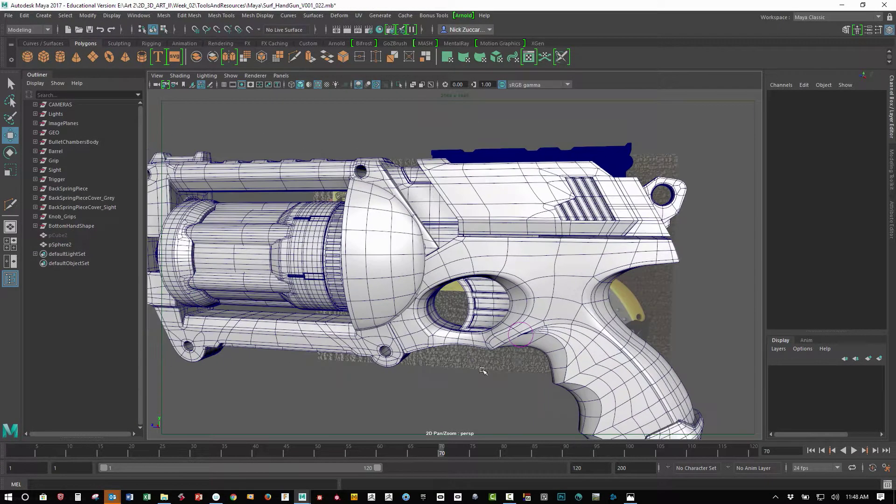
# Hide the wireframe on the shaded gun and show the whole model from a front three-quarter angle
pyautogui.click(318, 85)
pyautogui.moveTo(336, 121)
pyautogui.keyDown('alt'); pyautogui.mouseDown()
pyautogui.moveTo(335, 197)
pyautogui.moveTo(502, 191)
pyautogui.moveTo(356, 206)
pyautogui.moveTo(458, 256)
pyautogui.moveTo(398, 224)
pyautogui.moveTo(495, 210)
pyautogui.moveTo(495, 233)
pyautogui.mouseUp(); pyautogui.keyUp('alt')
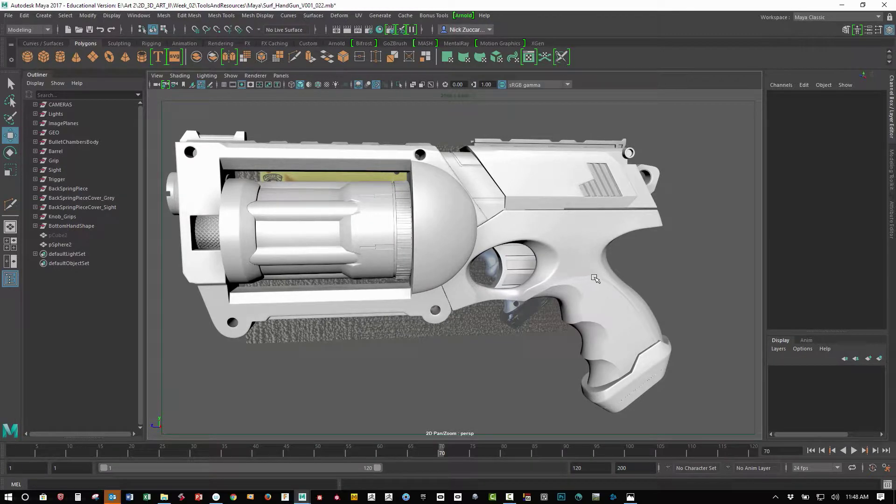
pyautogui.keyDown('alt'); pyautogui.moveTo(507, 264); pyautogui.dragTo(518, 255, button='right'); pyautogui.keyUp('alt')
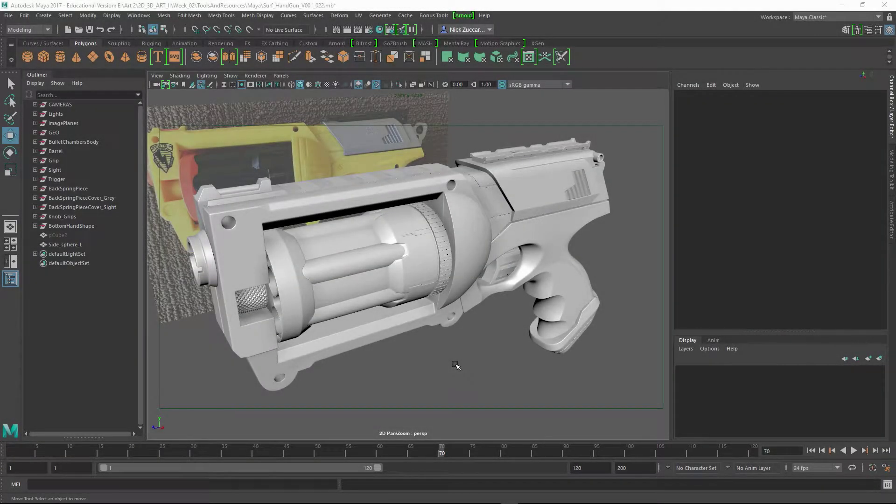
# Check the object names of the rounded side piece and the upper rear shell, leaving nothing selected
pyautogui.click(478, 238)
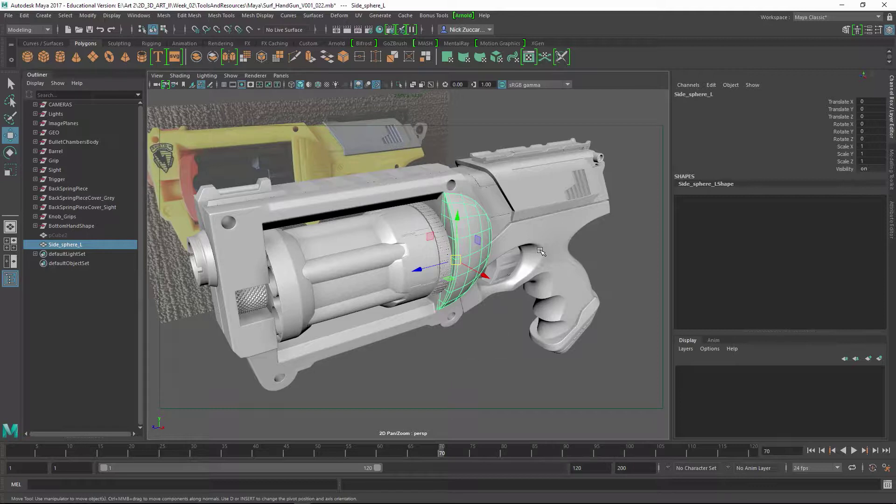
pyautogui.click(531, 195)
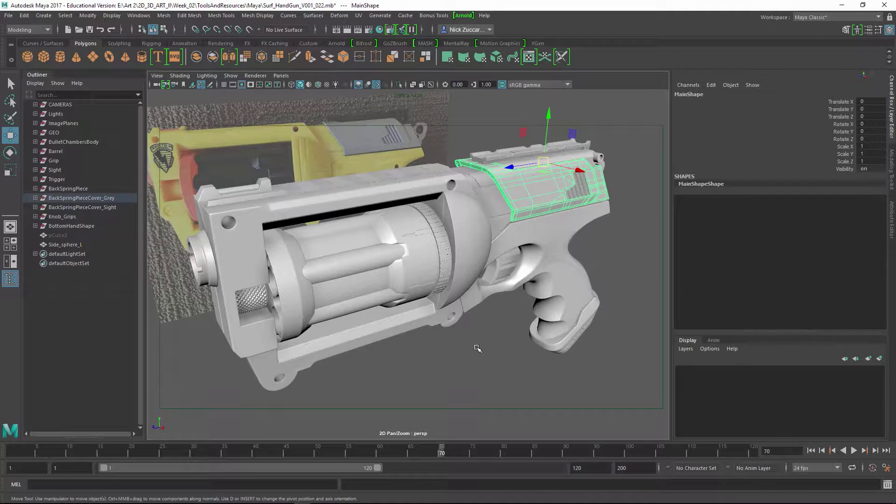
pyautogui.click(473, 373)
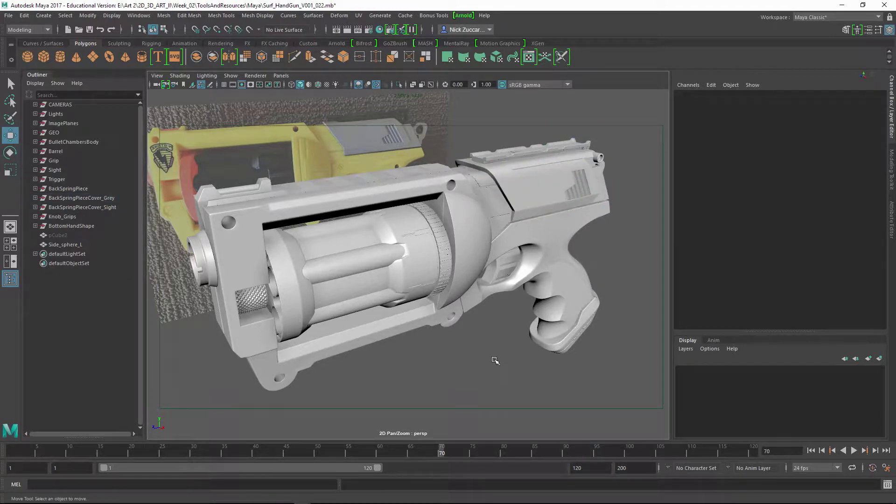
# Switch to Chrome and view the download page for the Mass OBJ Exporter 0.1.0 for Maya script on highend3d.com
pyautogui.moveTo(176, 502)
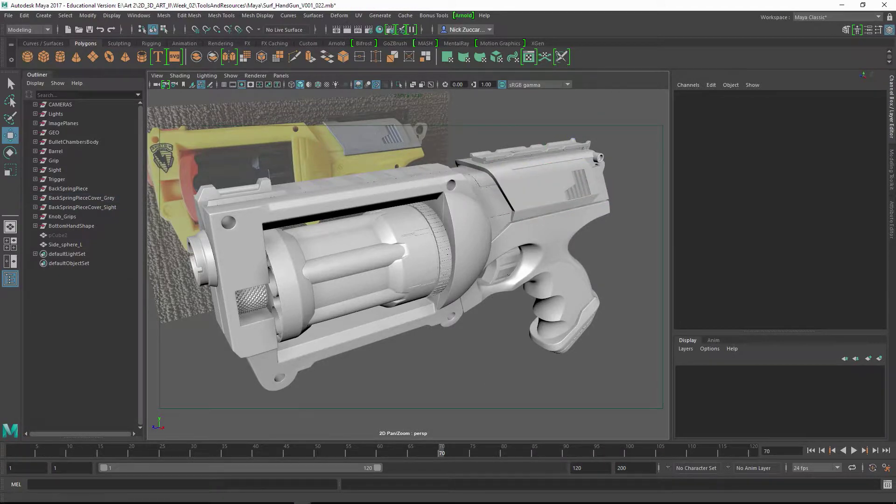
pyautogui.click(233, 497)
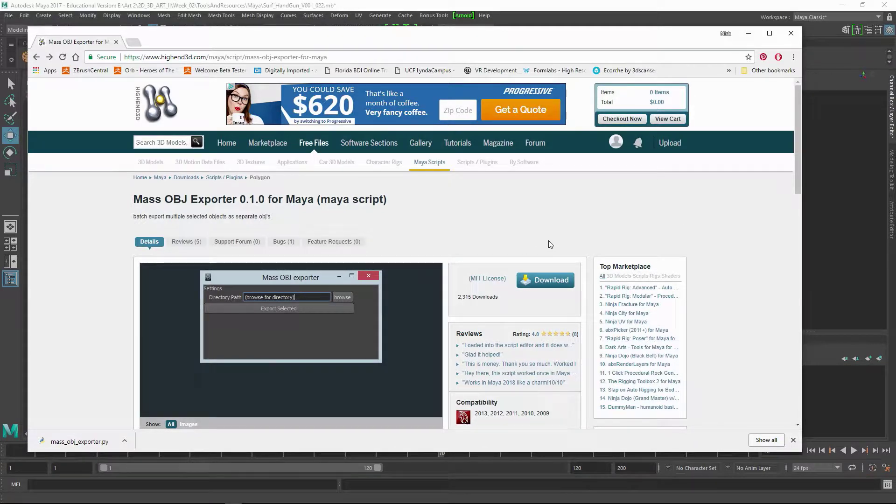
pyautogui.click(551, 282)
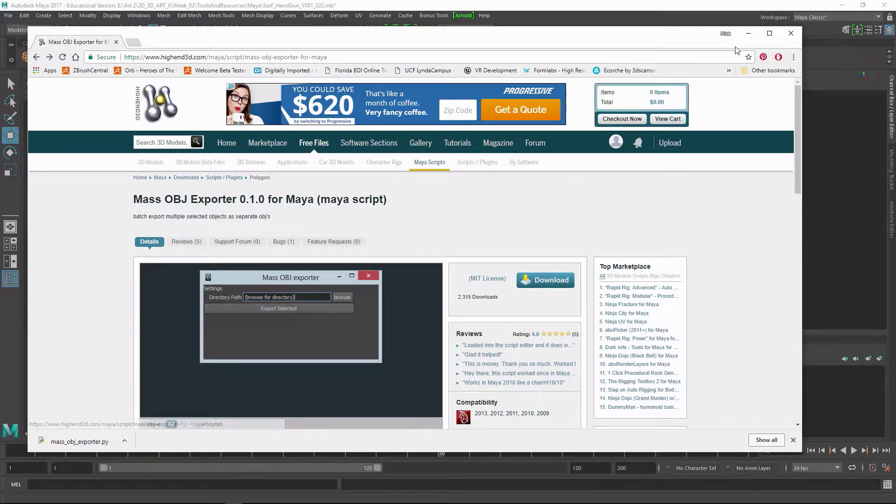
# Switch back to Maya and open the Script Editor
pyautogui.click(749, 33)
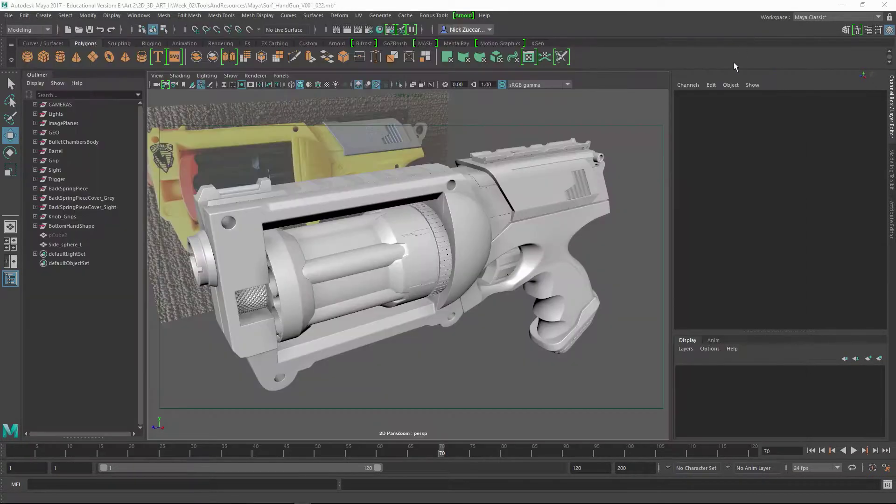
pyautogui.click(888, 485)
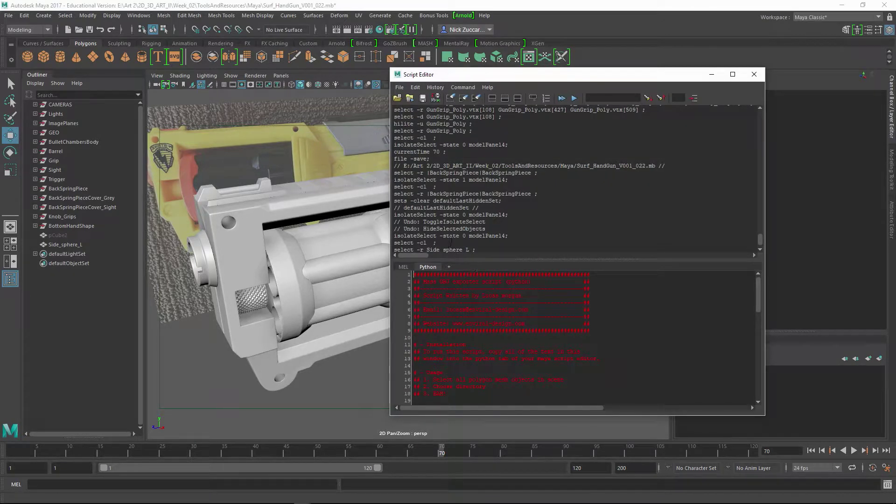
pyautogui.click(462, 88)
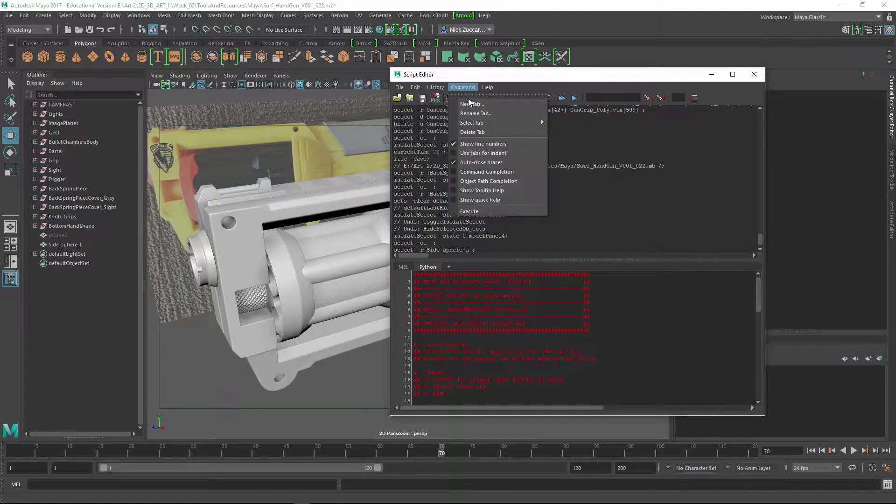
pyautogui.click(471, 104)
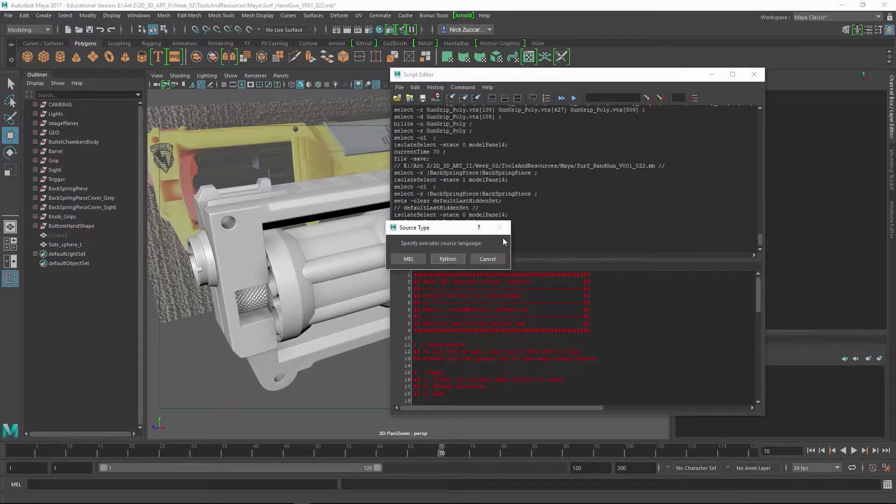
pyautogui.click(488, 260)
pyautogui.click(402, 88)
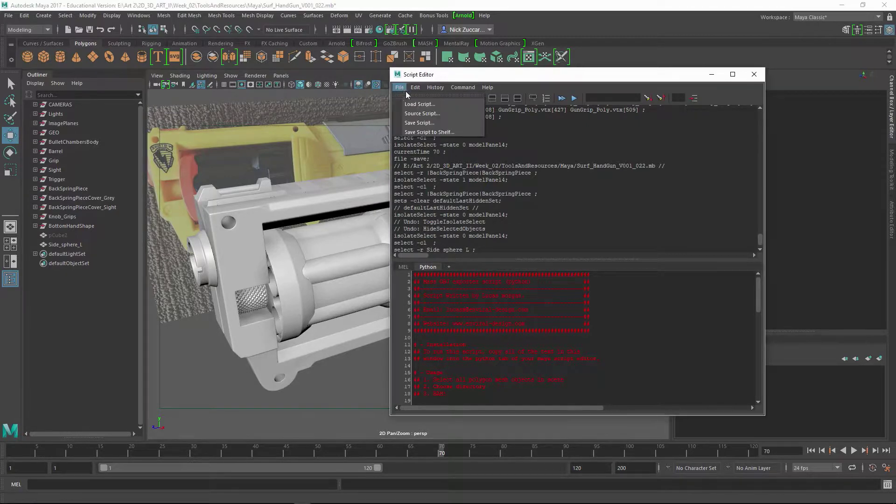
pyautogui.click(419, 104)
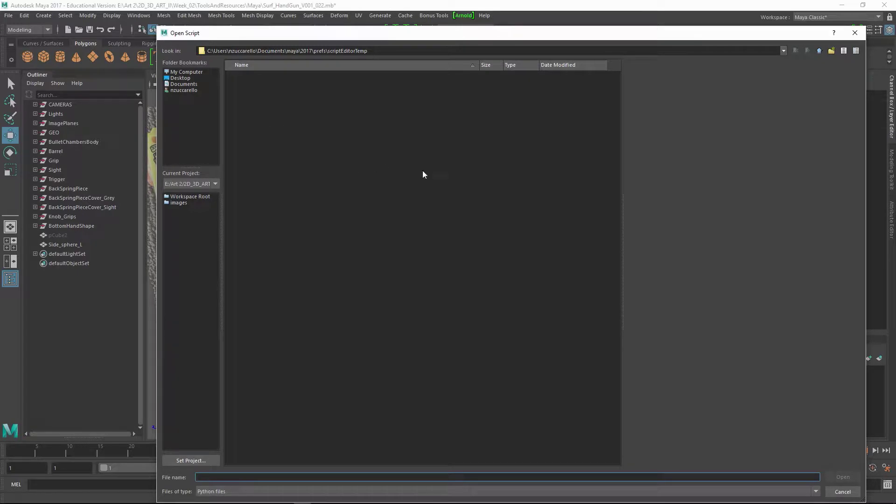
pyautogui.click(855, 32)
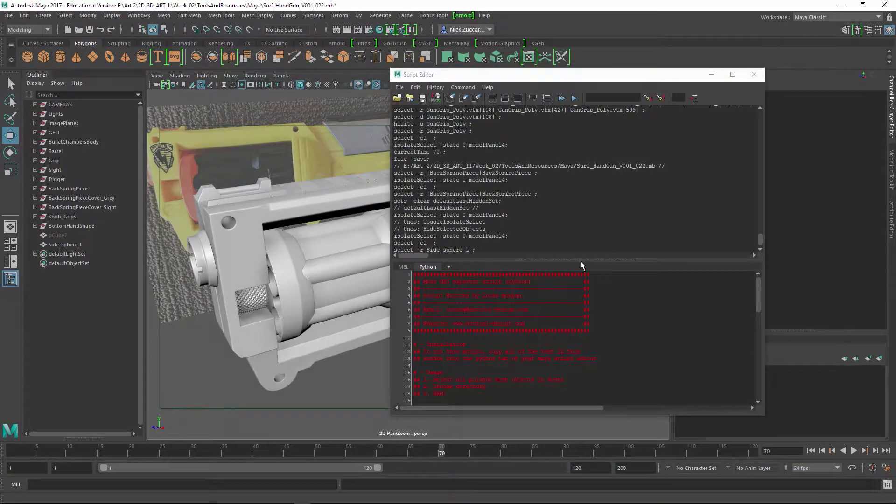
# Place the cursor in the exporter script's Python code and move the Script Editor window clear of the gun's bullet chambers
pyautogui.click(531, 315)
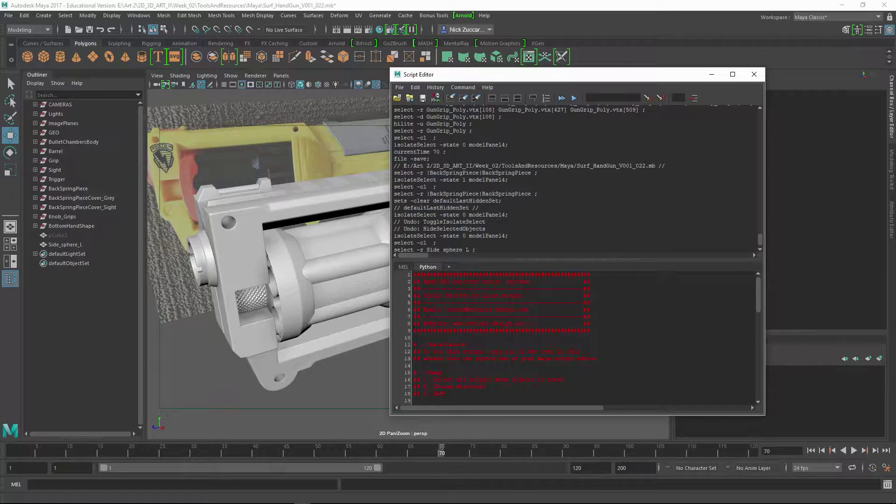
pyautogui.moveTo(521, 75); pyautogui.dragTo(662, 142)
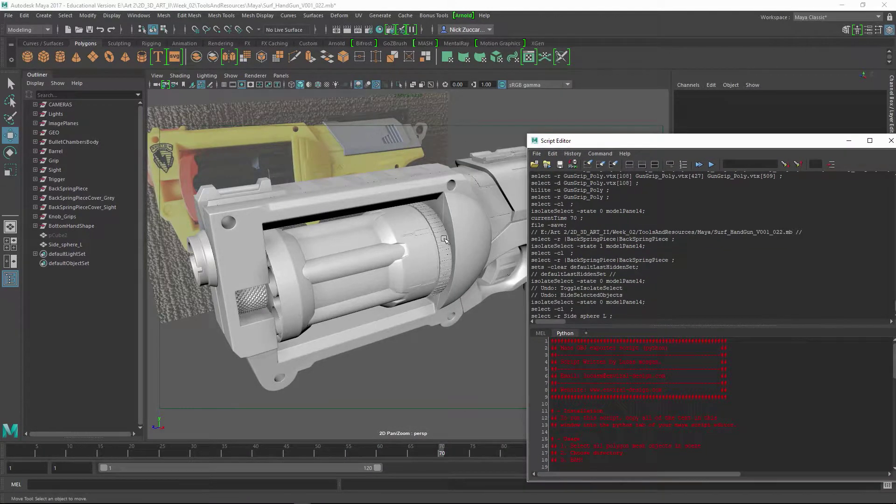
# Select single notches around the rear of the bullet chamber to examine them as separate pieces
pyautogui.click(444, 255)
pyautogui.click(448, 260)
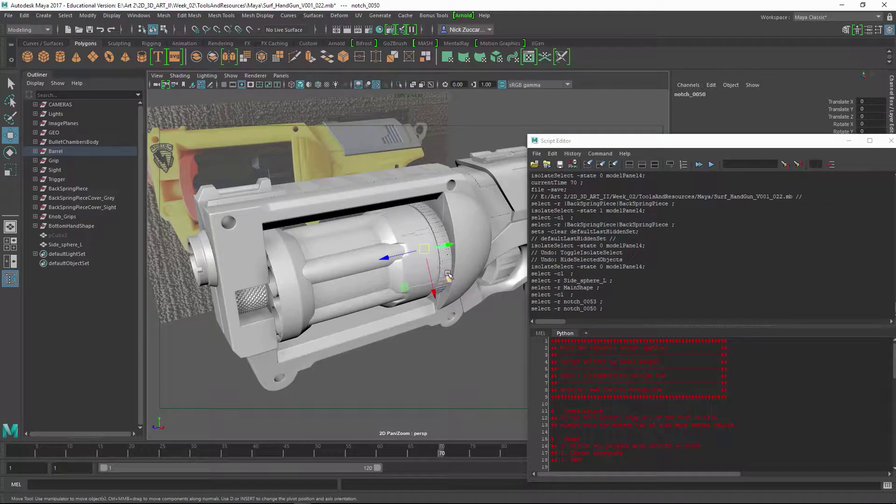
pyautogui.click(449, 261)
pyautogui.click(439, 223)
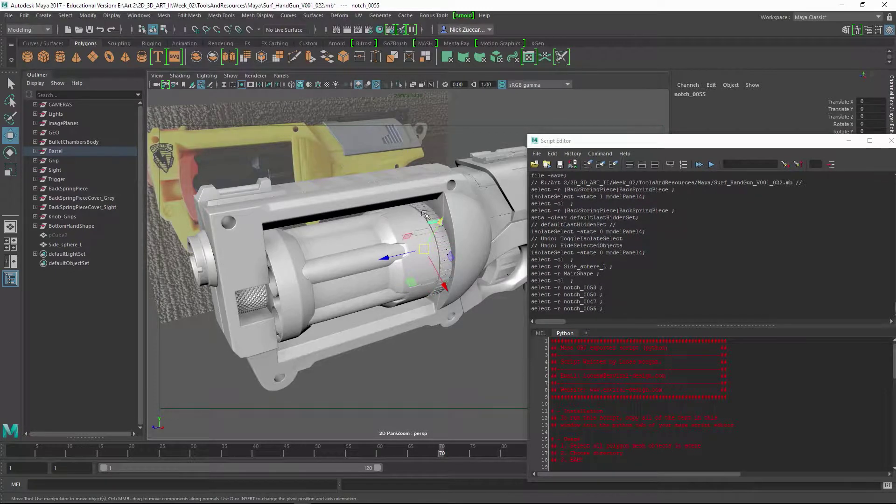
# Select MainBody_003, BulletHoleExit, SightBlock and Sight_Rod together, keeping the Script Editor clear of the gun's front
pyautogui.moveTo(606, 140); pyautogui.dragTo(599, 59)
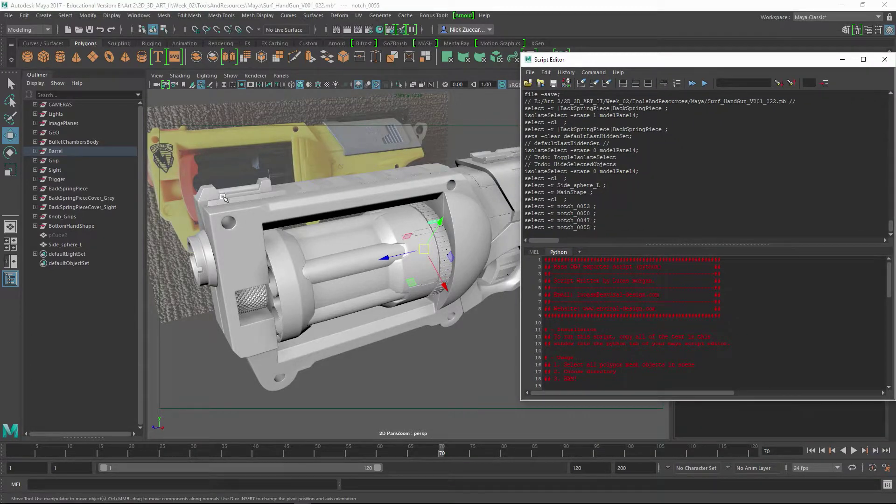
pyautogui.click(254, 213)
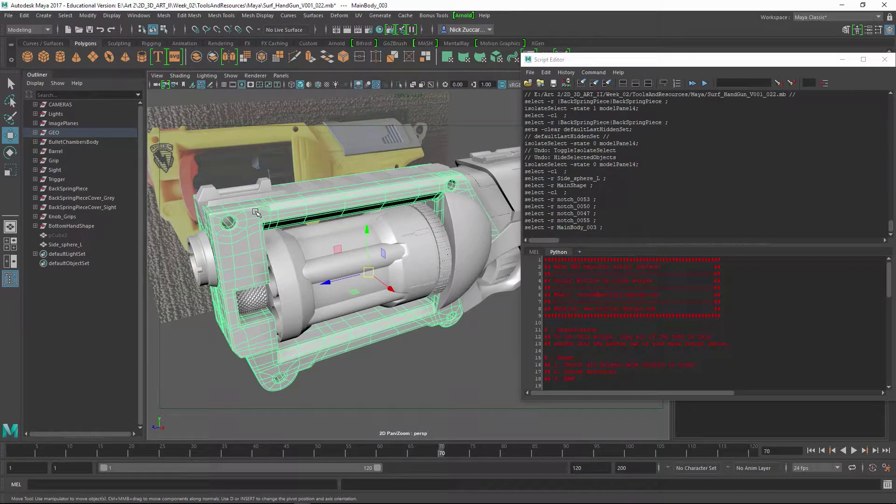
pyautogui.keyDown('shift'); pyautogui.click(200, 254); pyautogui.keyUp('shift')
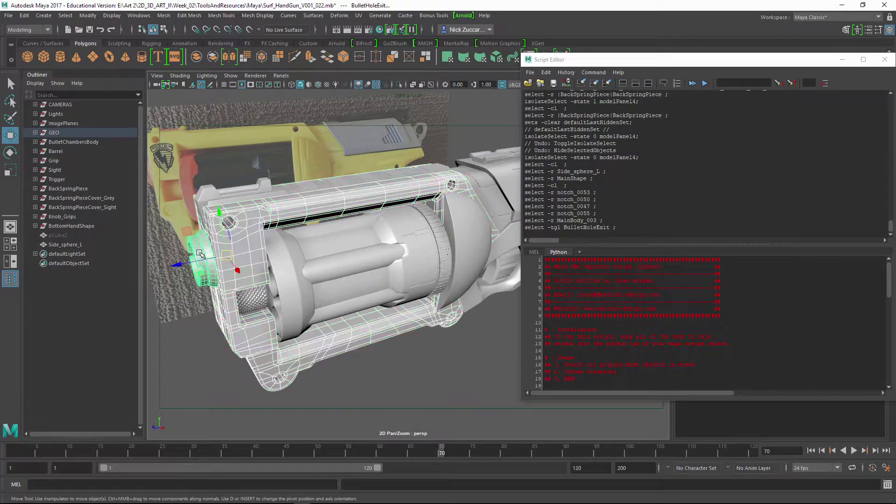
pyautogui.keyDown('shift'); pyautogui.click(212, 196); pyautogui.keyUp('shift')
pyautogui.keyDown('shift'); pyautogui.click(250, 186); pyautogui.keyUp('shift')
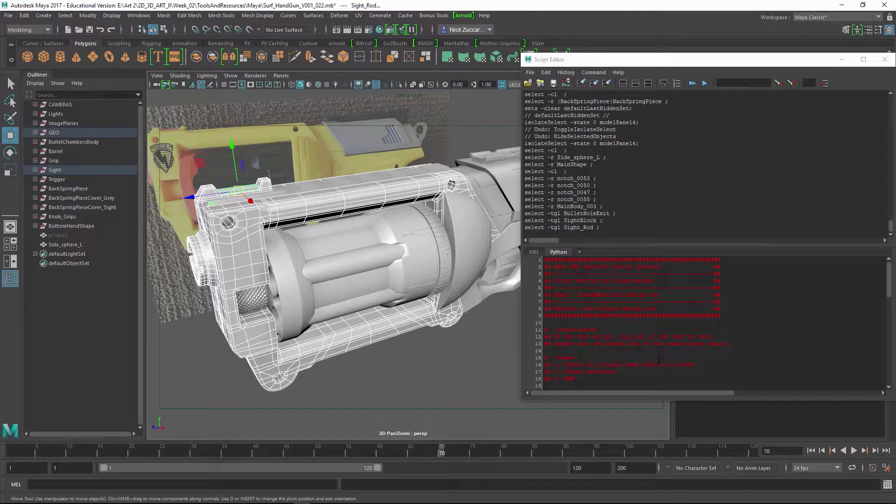
# Run the entire Mass OBJ exporter script from the Python code in the Script Editor
pyautogui.click(633, 350)
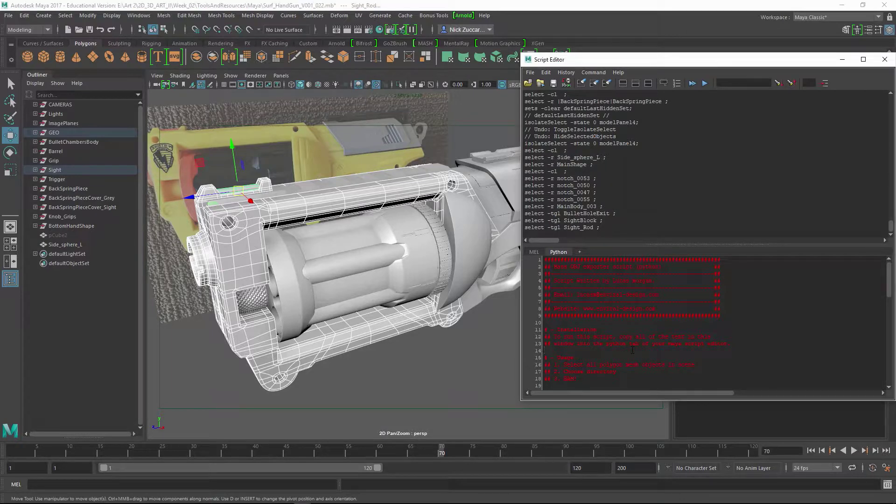
pyautogui.hotkey('ctrl', 'a')
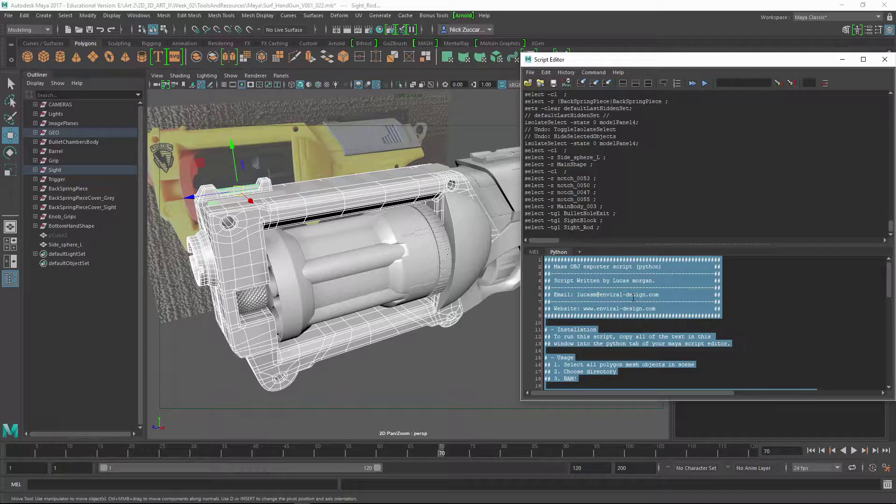
pyautogui.hotkey('ctrl', 'Return')
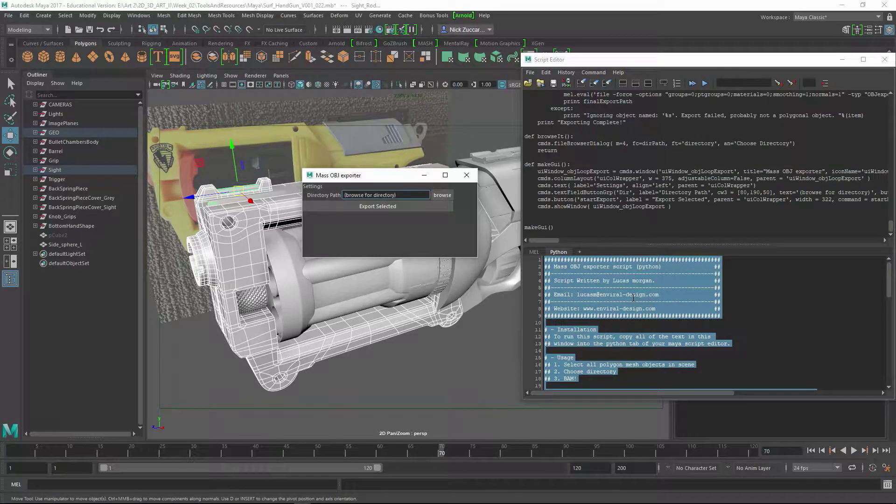
# Set the Mass OBJ exporter's directory path to the OBJ folder inside Week_02\ToolsAndResources
pyautogui.click(442, 196)
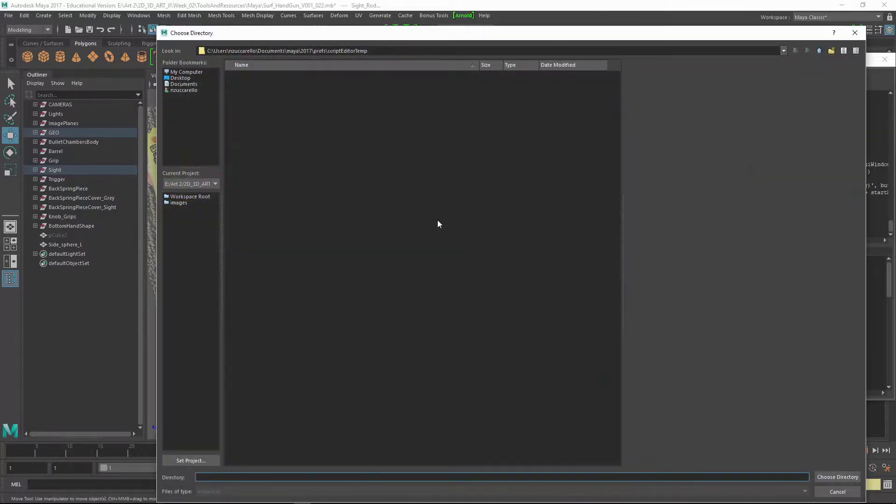
pyautogui.click(189, 197)
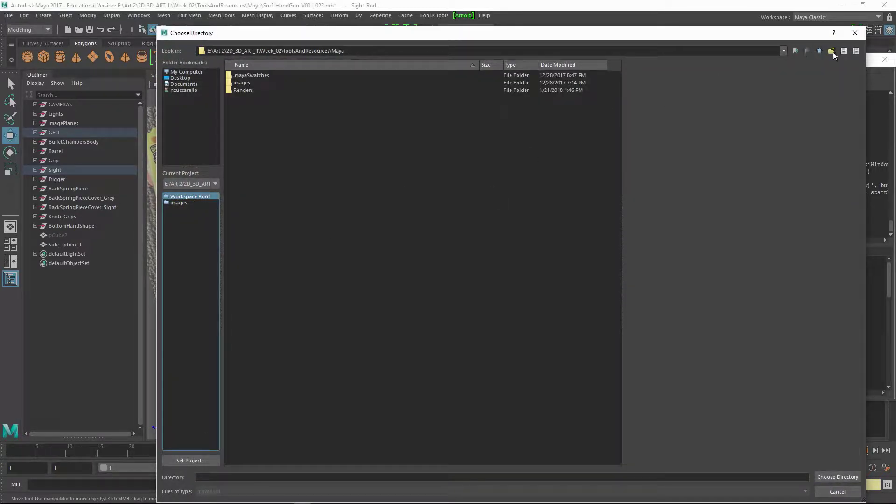
pyautogui.click(821, 50)
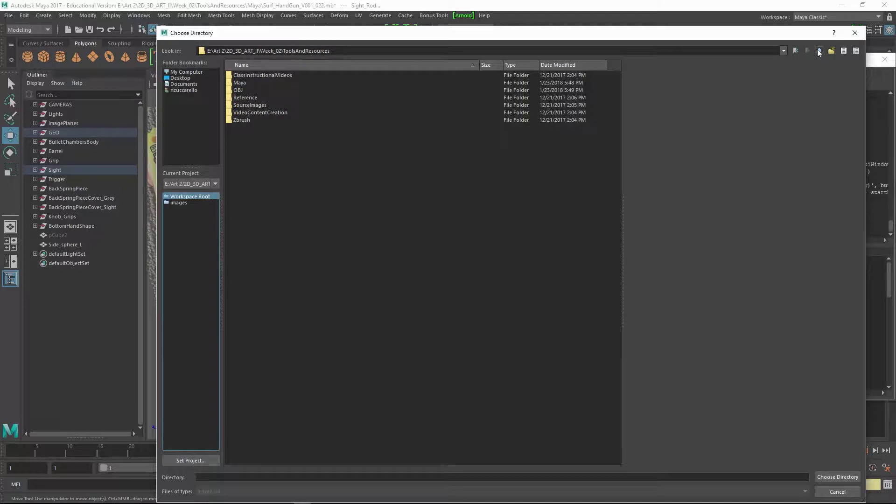
pyautogui.doubleClick(240, 91)
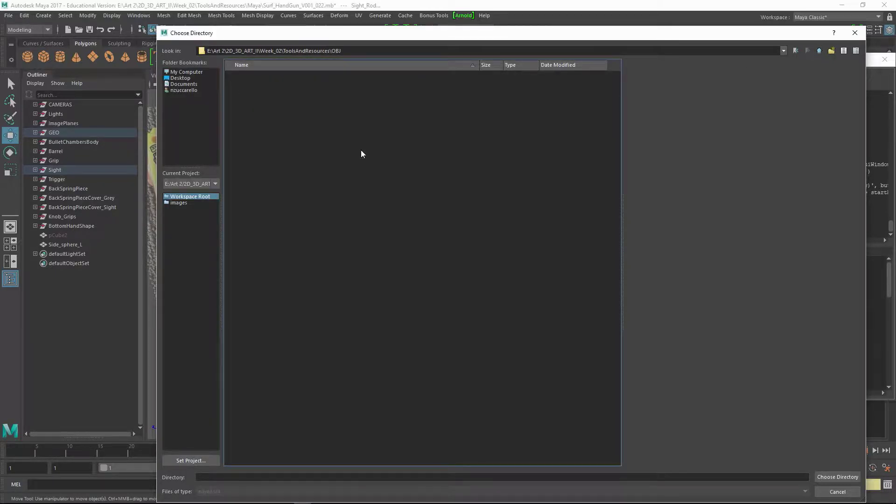
pyautogui.click(837, 480)
# Export the selected meshes as separate OBJ files and move the windows apart to read the export log
pyautogui.click(371, 206)
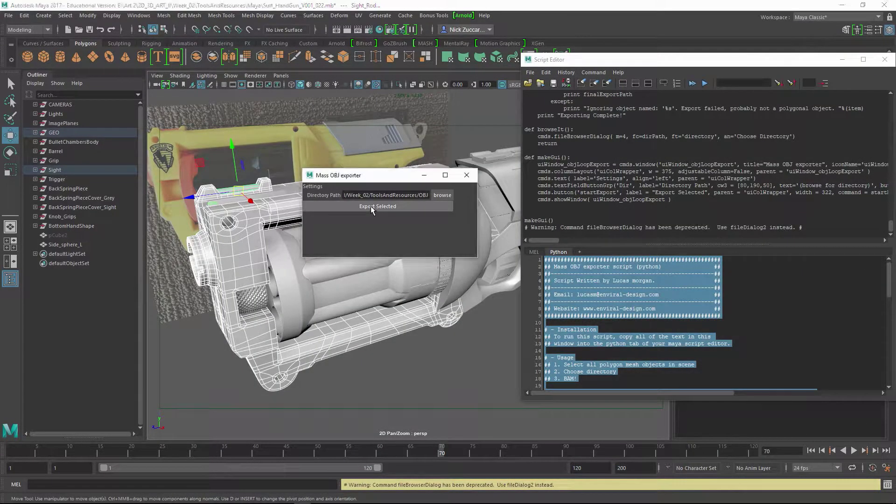
pyautogui.moveTo(607, 59); pyautogui.dragTo(425, 69)
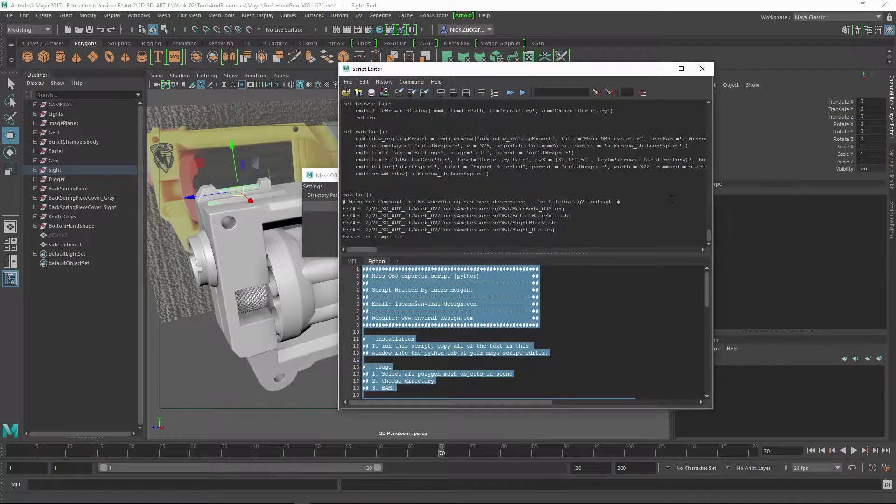
pyautogui.moveTo(433, 72); pyautogui.dragTo(519, 100)
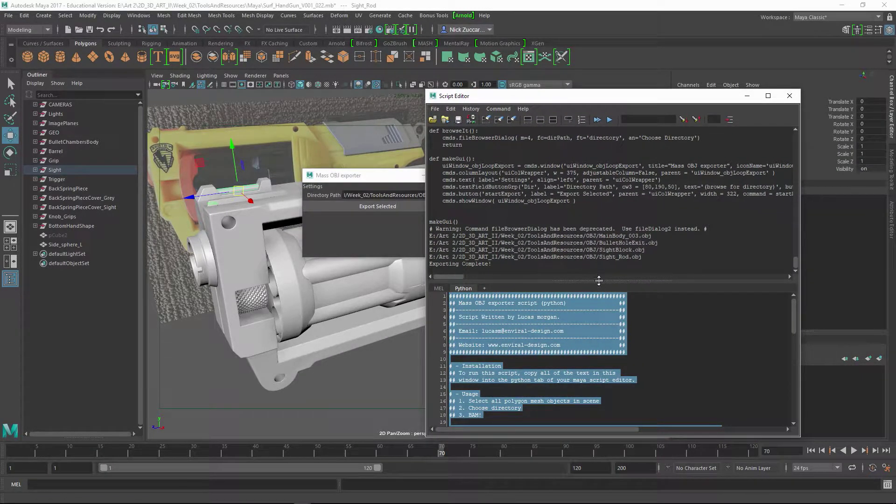
pyautogui.moveTo(356, 178); pyautogui.dragTo(317, 304)
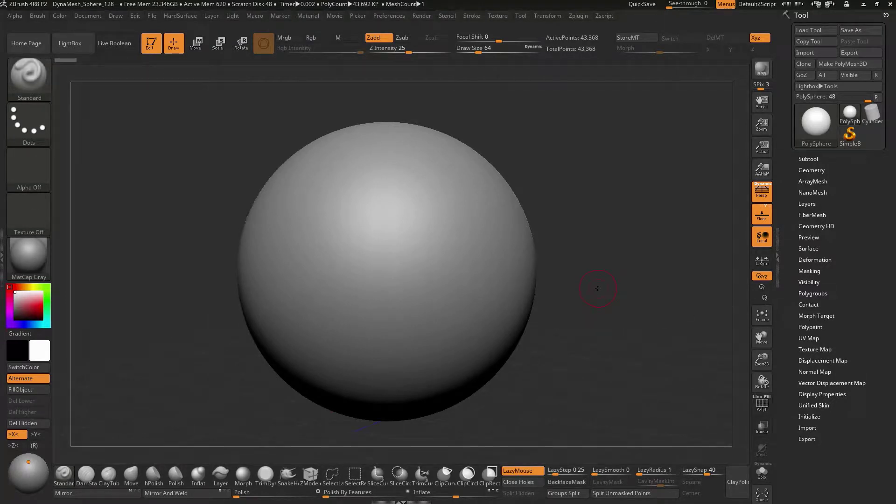
# Switch to ZBrush and open the DynaMesh_Sphere_128 project from LightBox without saving changes to the current project
pyautogui.press(',')
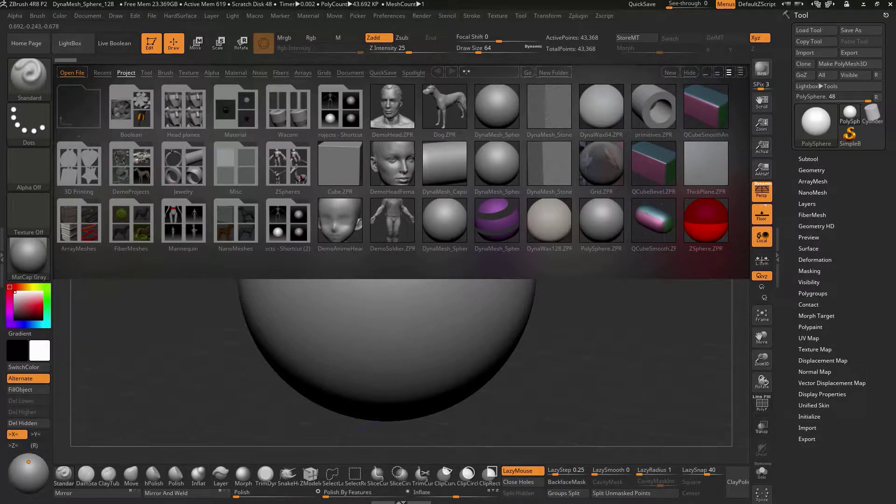
pyautogui.doubleClick(445, 228)
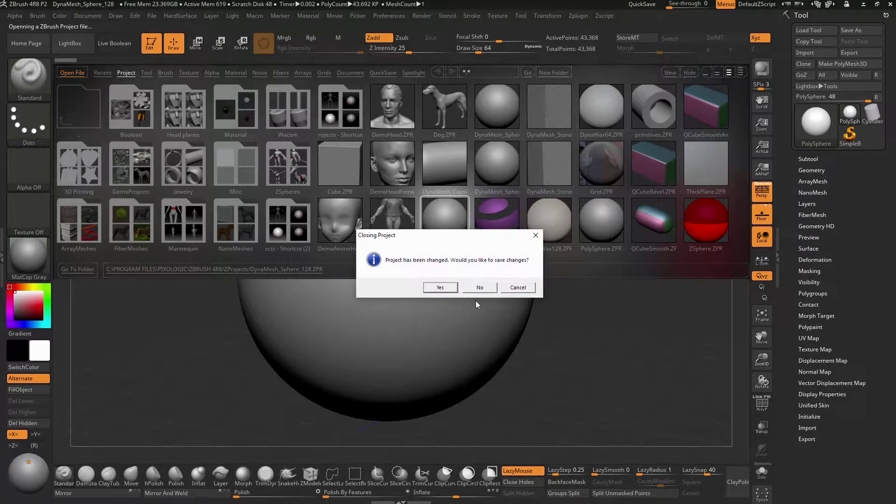
pyautogui.click(477, 287)
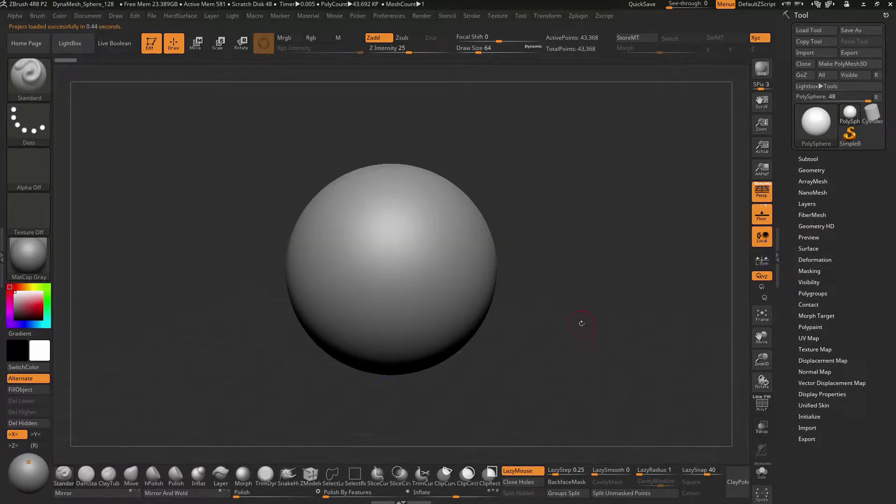
pyautogui.keyDown('ctrl'); pyautogui.moveTo(582, 323); pyautogui.dragTo(575, 329, button='right'); pyautogui.keyUp('ctrl')
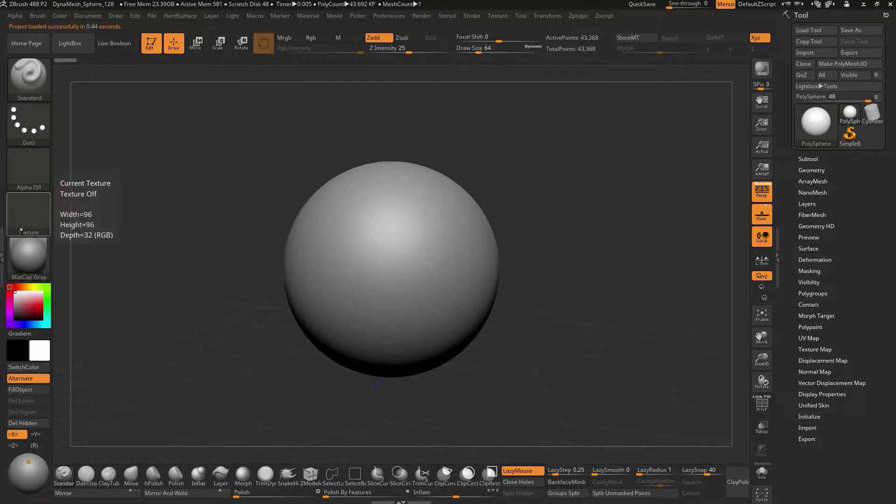
# Dock the Zplugin palette in the side tray and expand its SubTool Master section
pyautogui.click(2, 256)
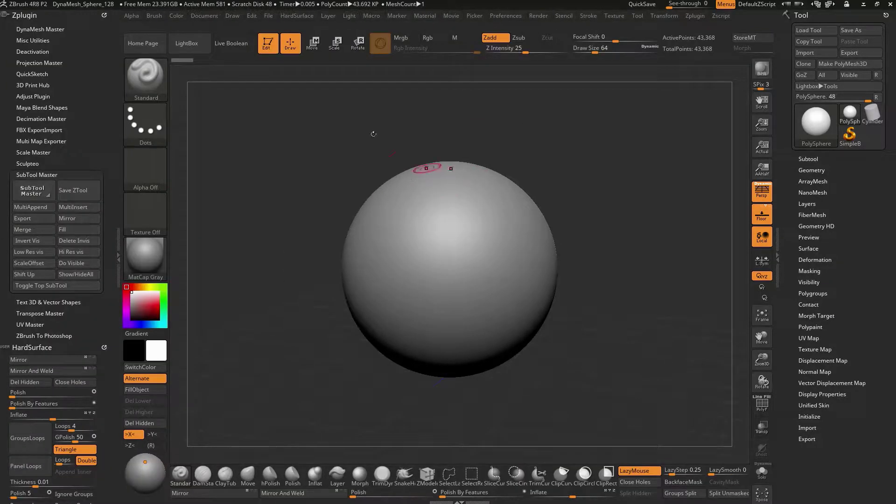
pyautogui.click(691, 17)
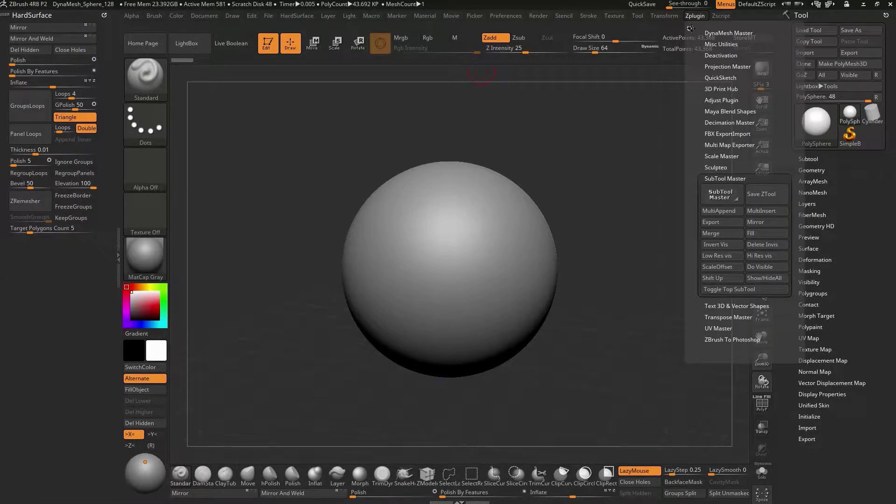
pyautogui.moveTo(691, 28); pyautogui.dragTo(16, 201)
pyautogui.moveTo(74, 358); pyautogui.dragTo(74, 300)
pyautogui.click(35, 283)
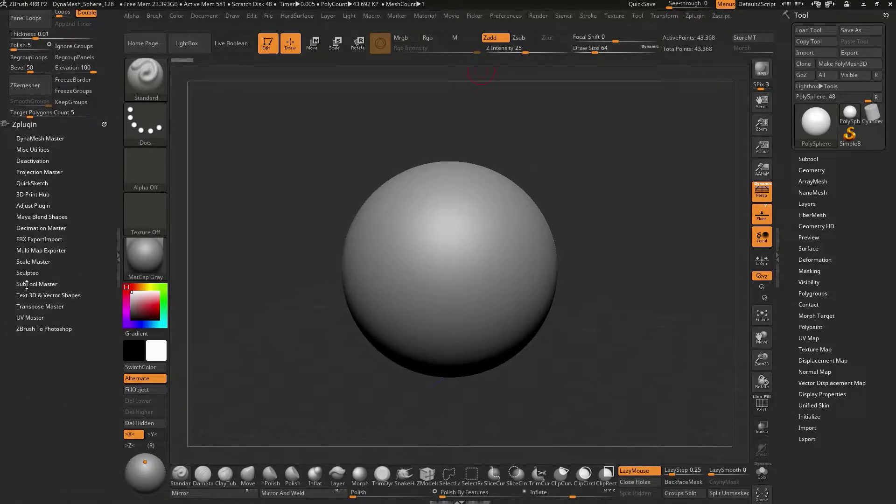
pyautogui.click(27, 284)
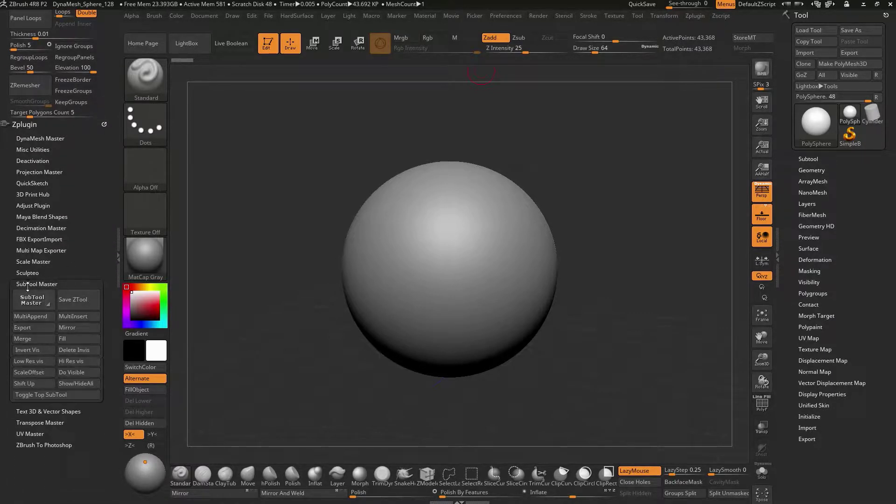
# Start MultiAppend and delete BackSpringPieceCover_Sight2_Mid.obj from the OBJ folder in the file dialog
pyautogui.click(33, 318)
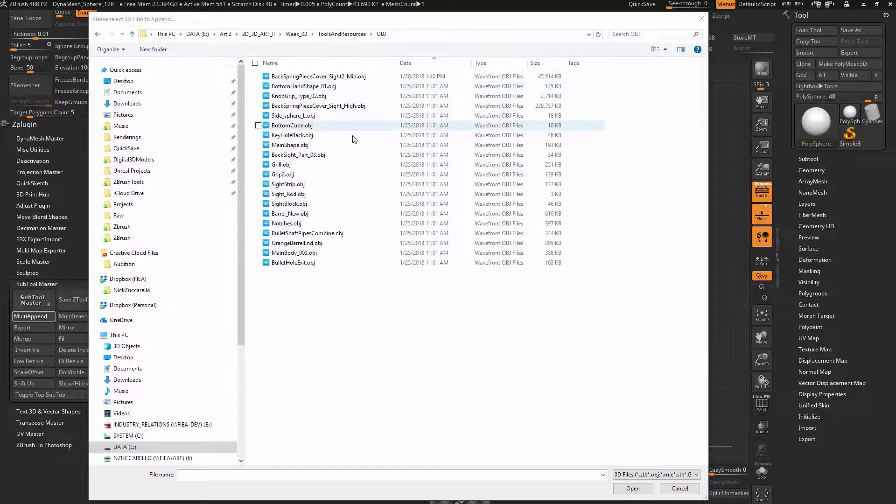
pyautogui.click(328, 79)
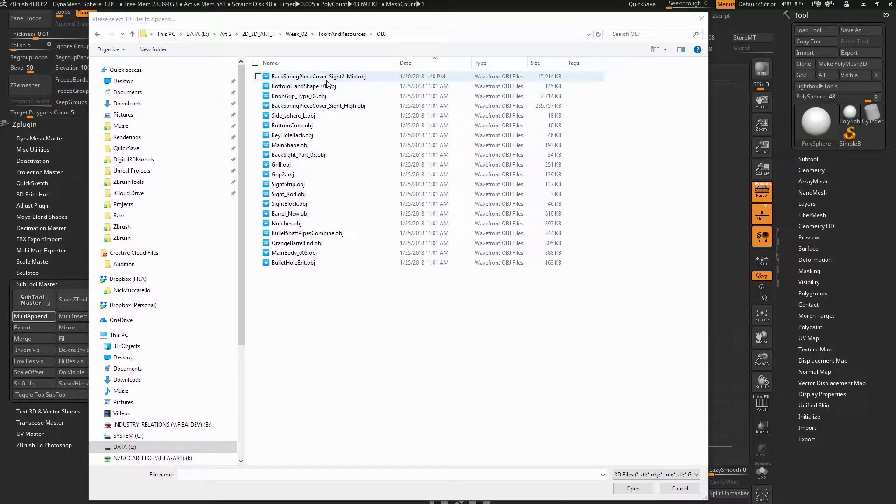
pyautogui.press('Delete')
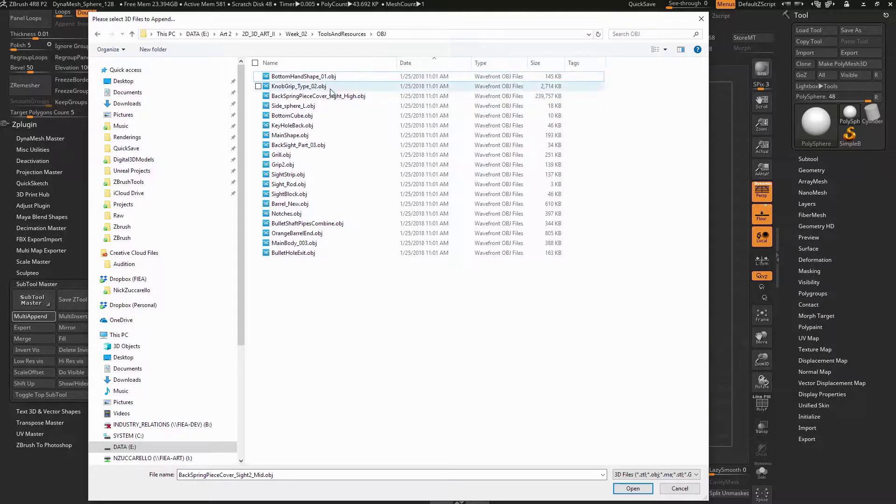
# Append all the OBJ files from BottomHandShape_01.obj to BulletHoleExit.obj as subtools, splitting nonstandard polygons into quads and triangles
pyautogui.keyDown('shift'); pyautogui.click(293, 252); pyautogui.keyUp('shift')
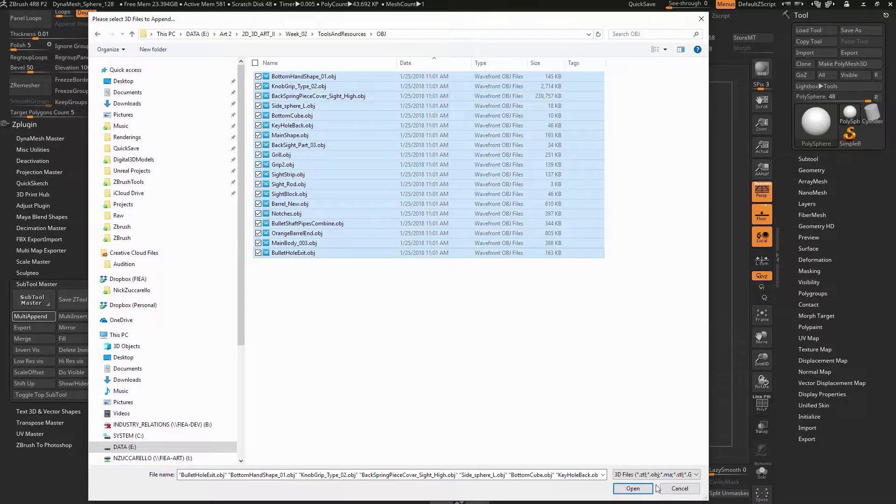
pyautogui.click(628, 489)
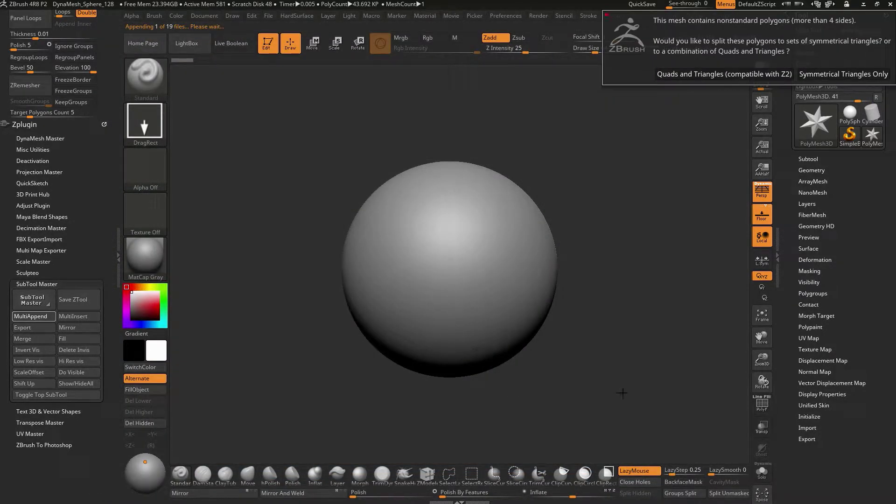
pyautogui.click(684, 74)
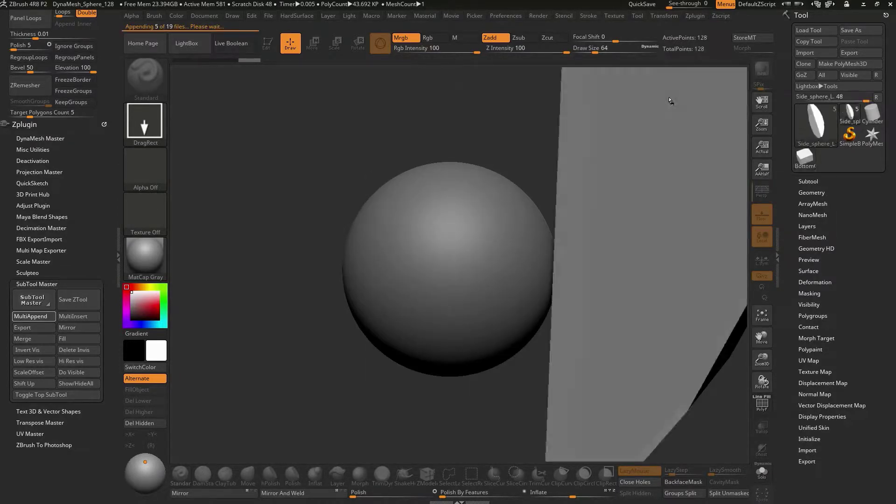
pyautogui.click(673, 75)
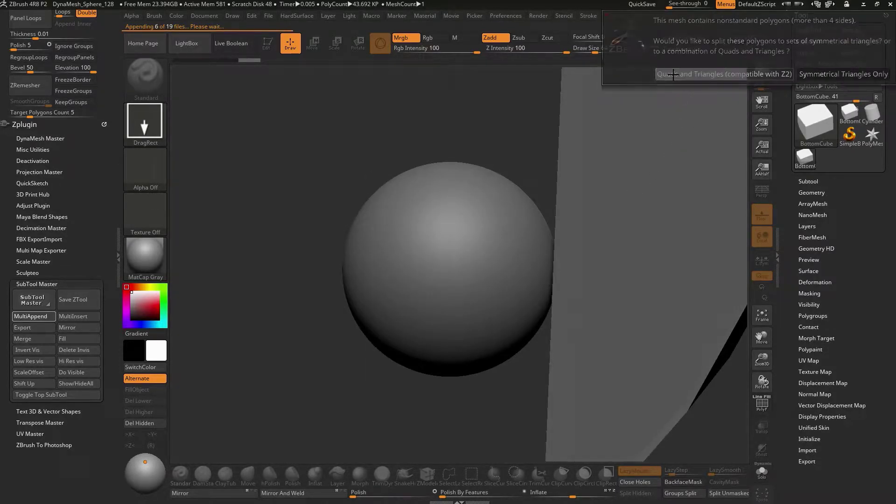
pyautogui.click(674, 71)
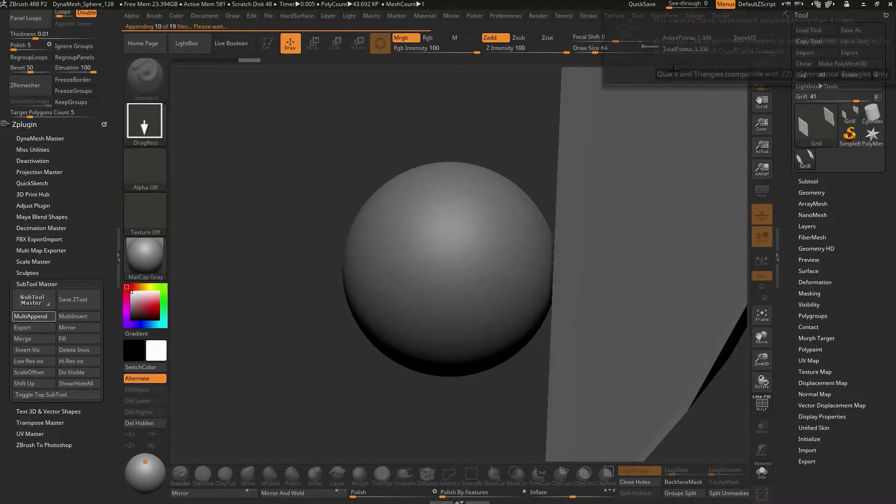
pyautogui.click(675, 72)
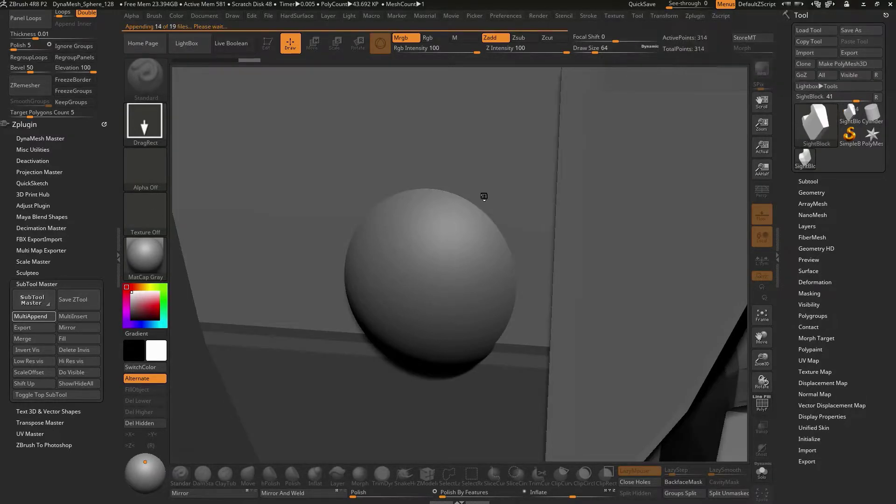
pyautogui.click(689, 74)
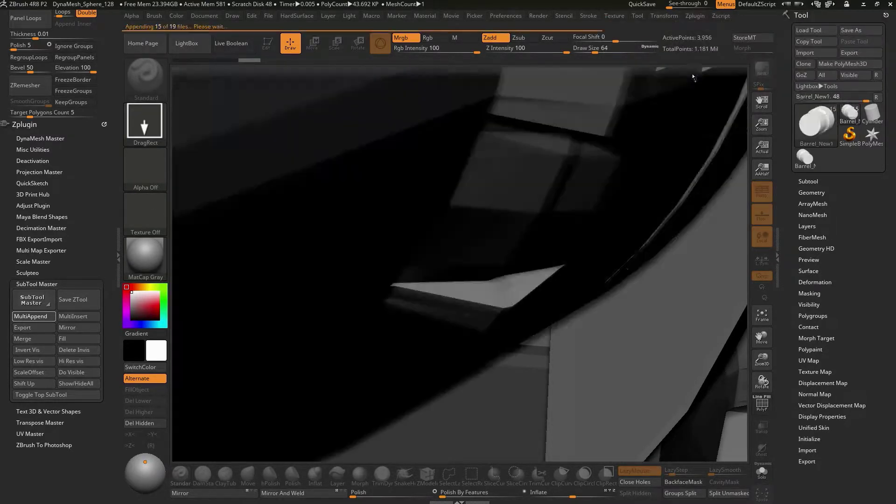
pyautogui.click(684, 73)
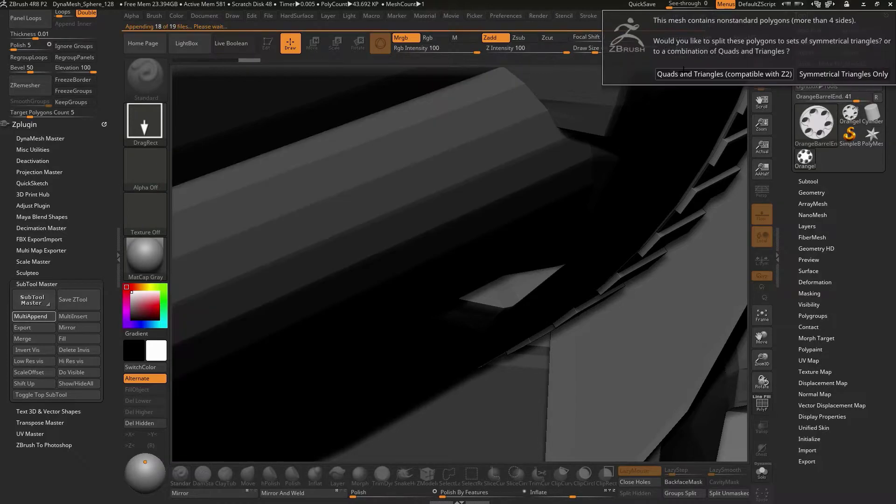
pyautogui.click(684, 74)
pyautogui.click(684, 73)
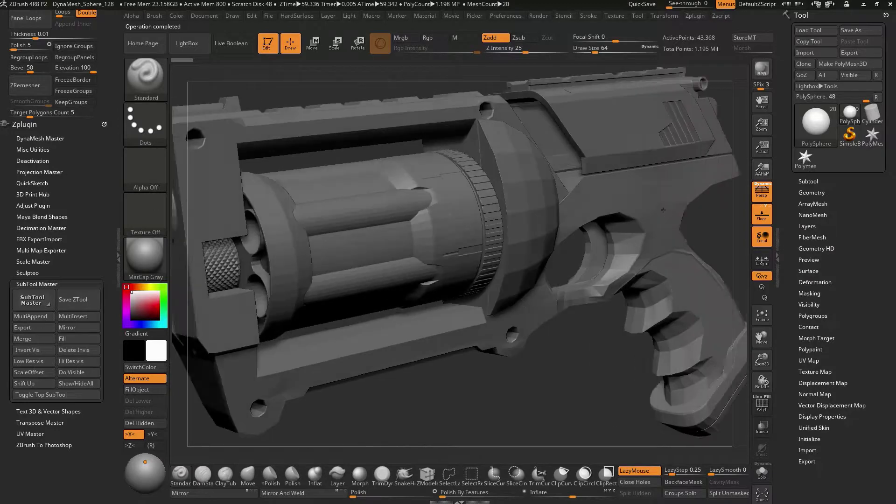
# Expand the subtool list and subdivide the BulletHoleExit subtool at the gun's muzzle three times
pyautogui.moveTo(554, 374); pyautogui.dragTo(503, 170)
pyautogui.moveTo(489, 407); pyautogui.dragTo(542, 375)
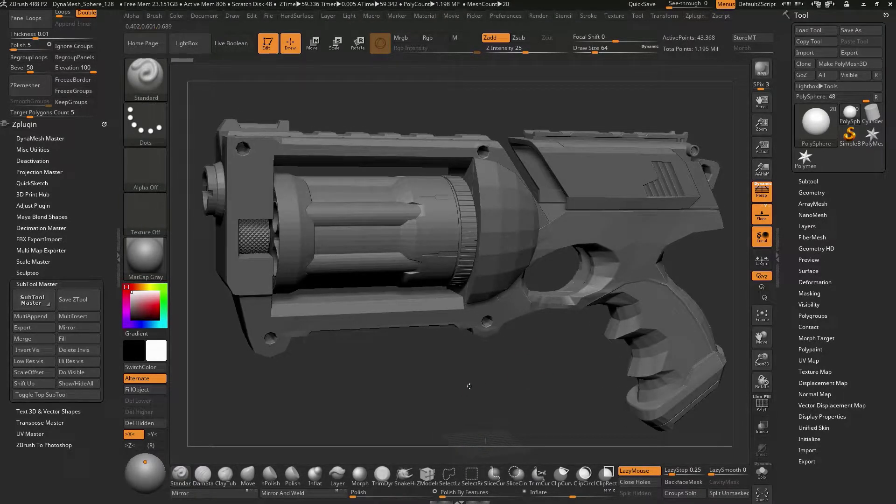
pyautogui.moveTo(478, 379); pyautogui.dragTo(554, 392)
pyautogui.moveTo(451, 407); pyautogui.dragTo(462, 409)
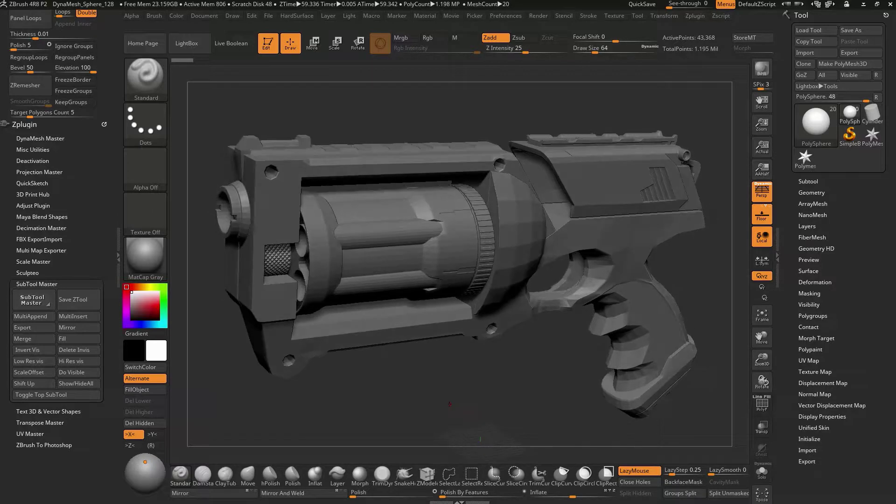
pyautogui.keyDown('alt'); pyautogui.click(237, 201); pyautogui.keyUp('alt')
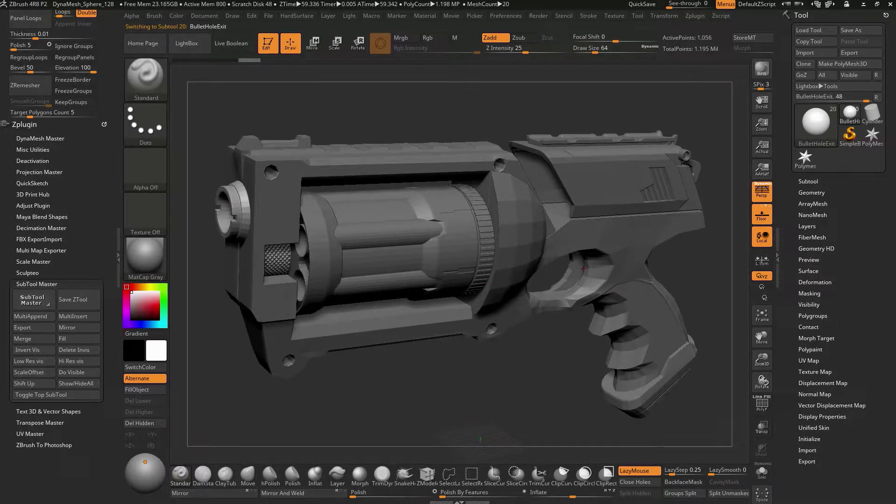
pyautogui.click(808, 182)
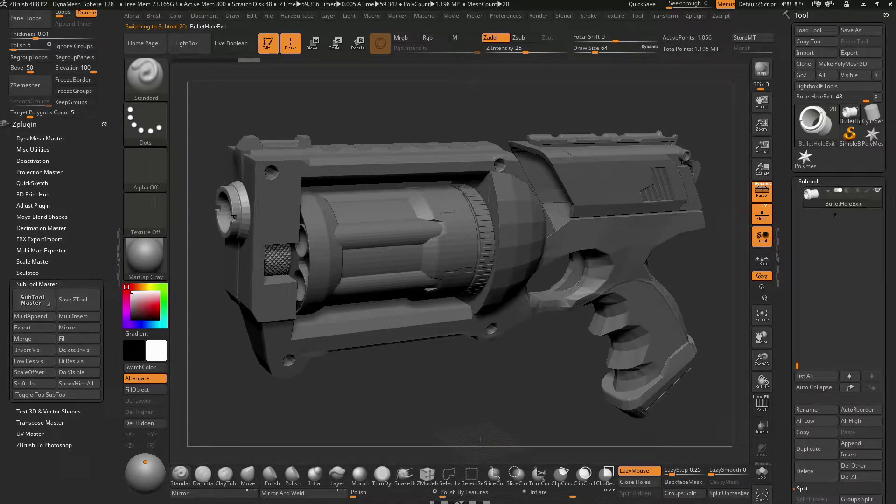
pyautogui.moveTo(792, 344); pyautogui.dragTo(789, 258)
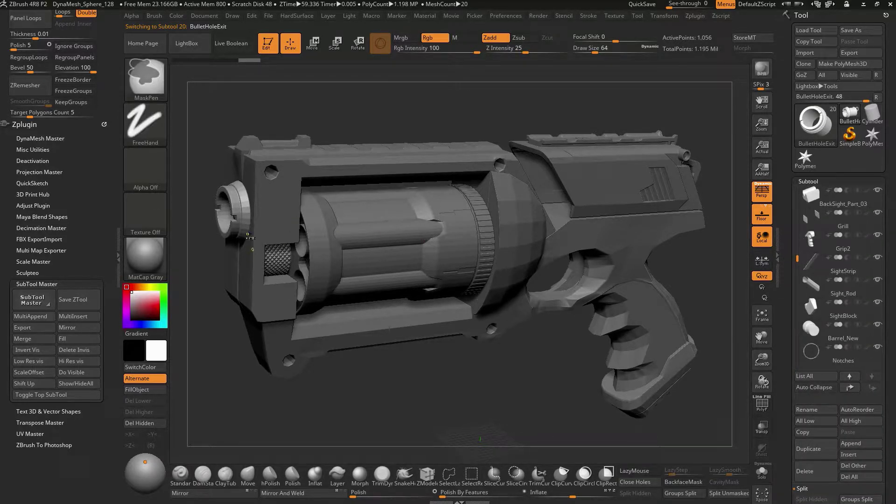
pyautogui.hotkey('ctrl', 'd')
pyautogui.hotkey('ctrl', 'd')
pyautogui.hotkey('ctrl', 'd')
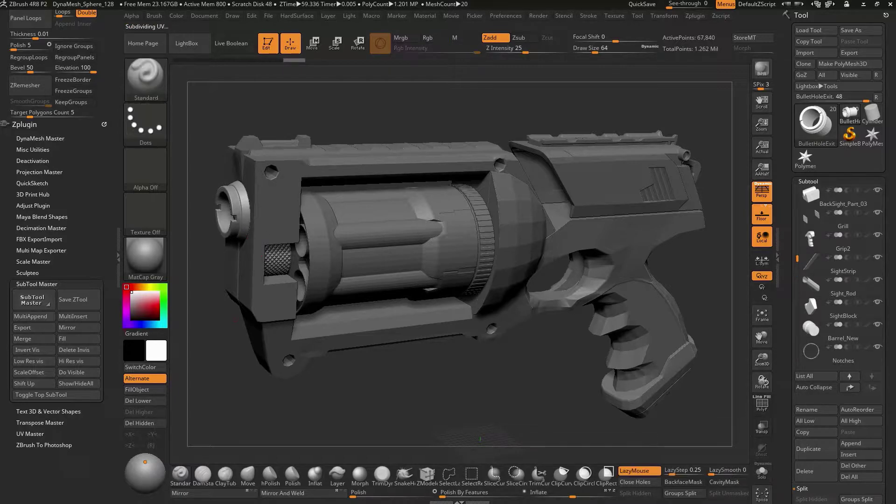
# Select the OrangeBarrelEnd subtool at the front of the revolving barrel and subdivide it three times
pyautogui.moveTo(394, 395)
pyautogui.mouseDown()
pyautogui.moveTo(548, 386)
pyautogui.moveTo(533, 392)
pyautogui.mouseUp()
pyautogui.moveTo(470, 389); pyautogui.dragTo(527, 412)
pyautogui.keyDown('alt'); pyautogui.moveTo(342, 236); pyautogui.dragTo(345, 236); pyautogui.keyUp('alt')
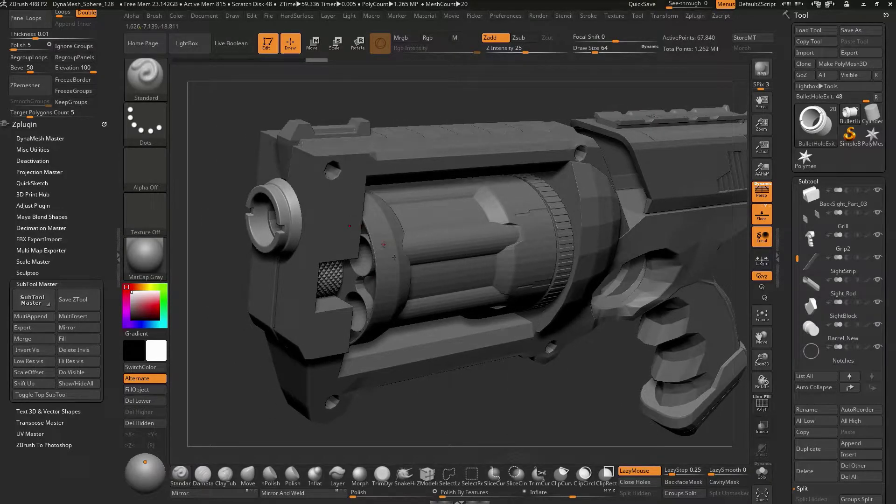
pyautogui.keyDown('alt'); pyautogui.moveTo(501, 395); pyautogui.dragTo(467, 383); pyautogui.keyUp('alt')
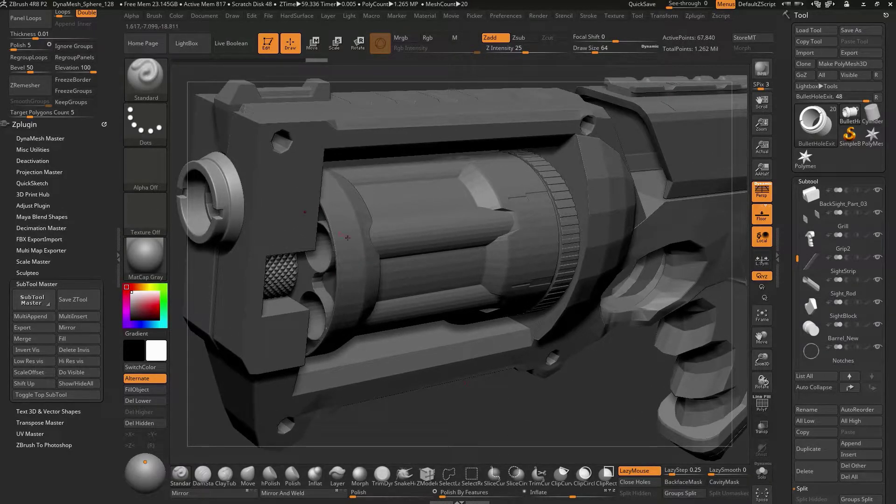
pyautogui.keyDown('alt'); pyautogui.click(355, 228); pyautogui.keyUp('alt')
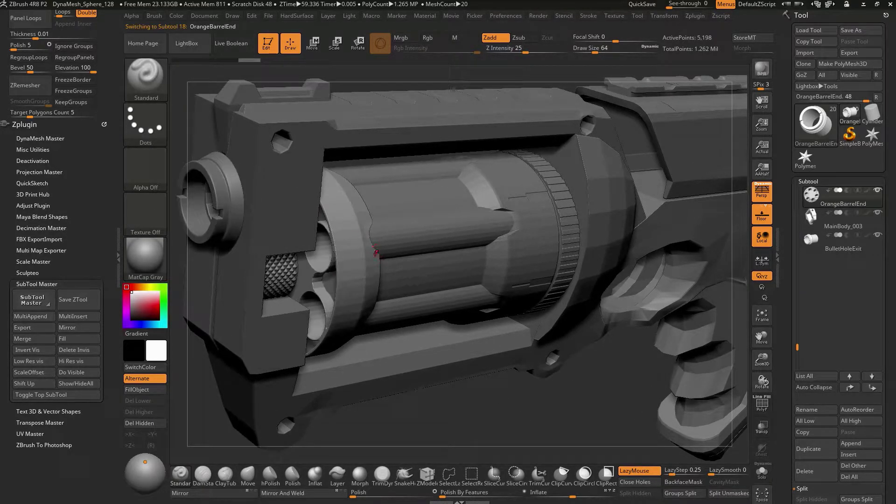
pyautogui.hotkey('ctrl', 'd')
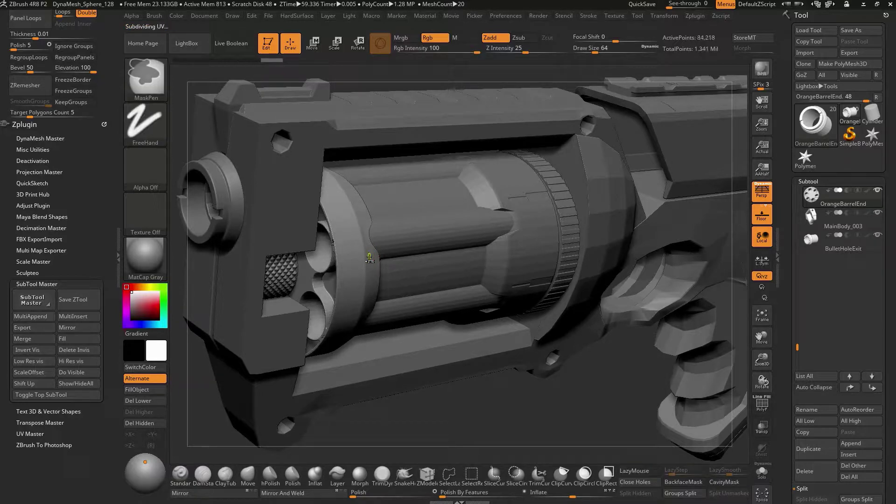
pyautogui.moveTo(463, 395); pyautogui.dragTo(482, 400)
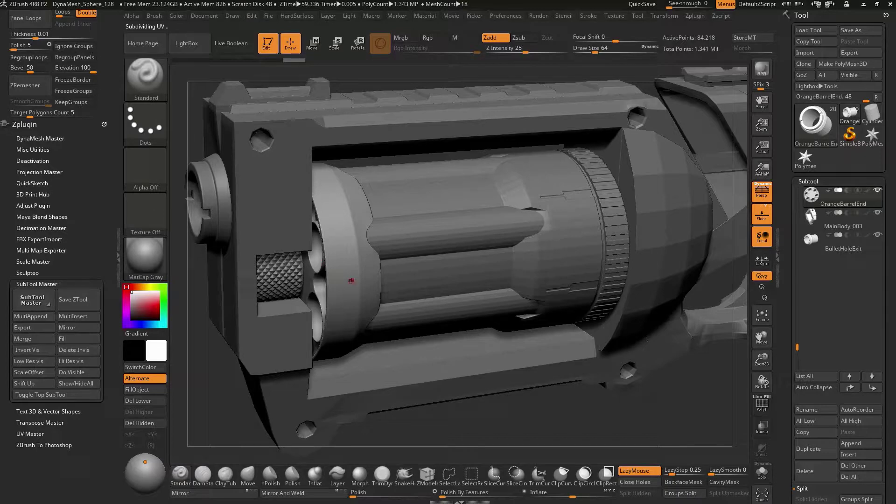
pyautogui.hotkey('ctrl', 'd')
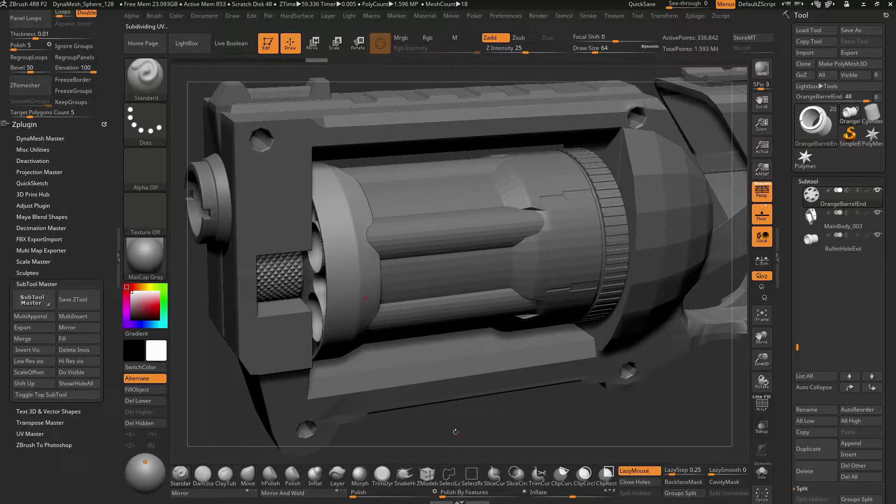
# Select the MainBody_003 subtool, the frame around the barrel, and subdivide it three times
pyautogui.moveTo(473, 425)
pyautogui.mouseDown()
pyautogui.moveTo(461, 428)
pyautogui.moveTo(477, 408)
pyautogui.mouseUp()
pyautogui.keyDown('alt'); pyautogui.click(254, 354); pyautogui.keyUp('alt')
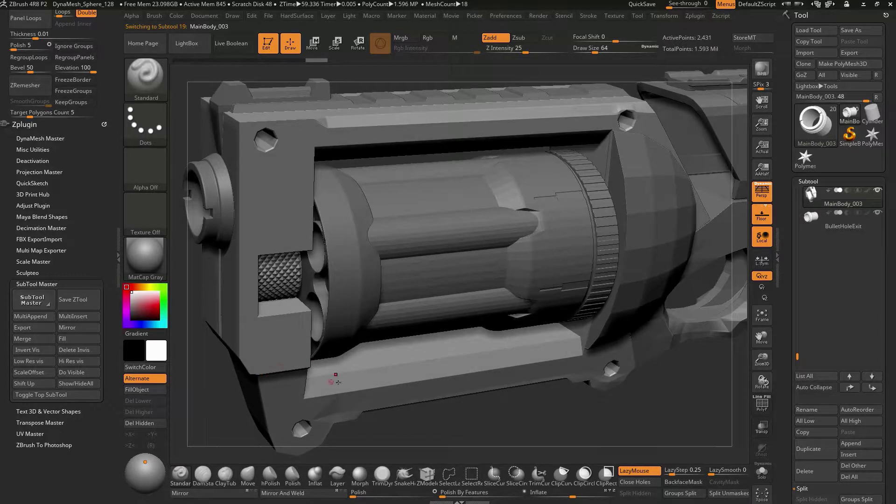
pyautogui.hotkey('ctrl', 'd')
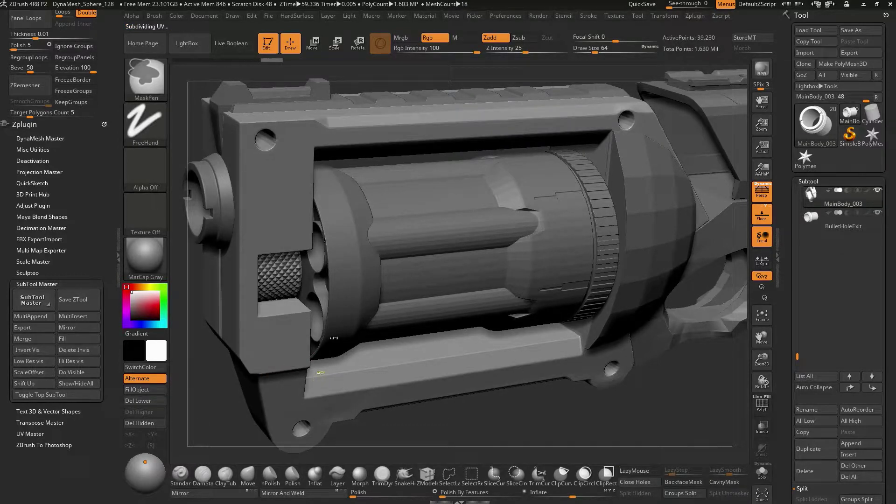
pyautogui.hotkey('ctrl', 'd')
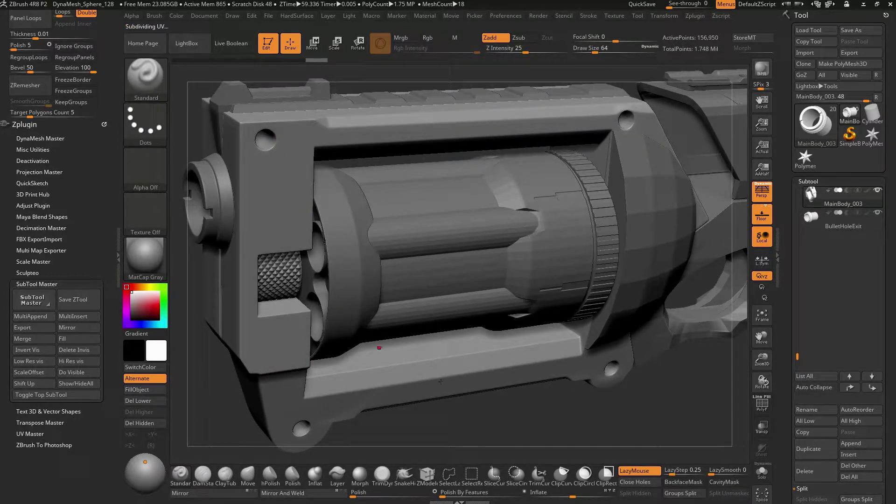
# Select the BulletShaftPipesCombine subtool on the barrel and subdivide it three times
pyautogui.moveTo(483, 421)
pyautogui.mouseDown()
pyautogui.moveTo(469, 415)
pyautogui.moveTo(492, 405)
pyautogui.moveTo(484, 418)
pyautogui.mouseUp()
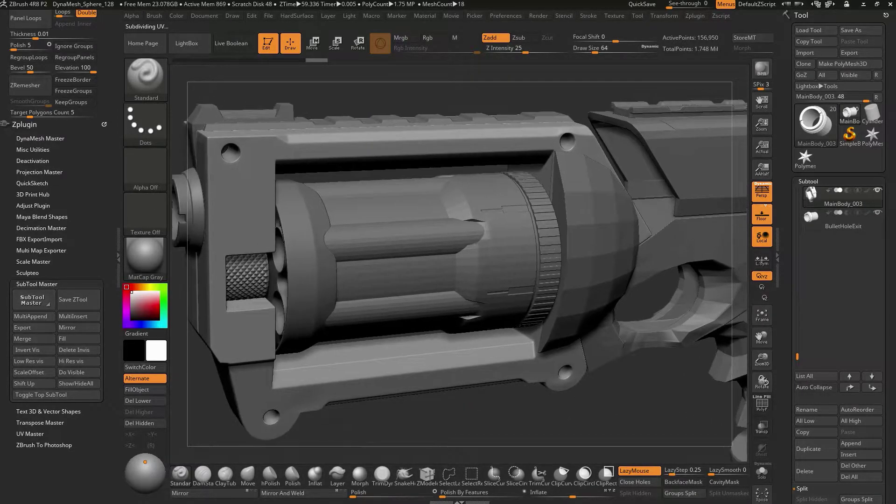
pyautogui.keyDown('alt'); pyautogui.click(389, 296); pyautogui.keyUp('alt')
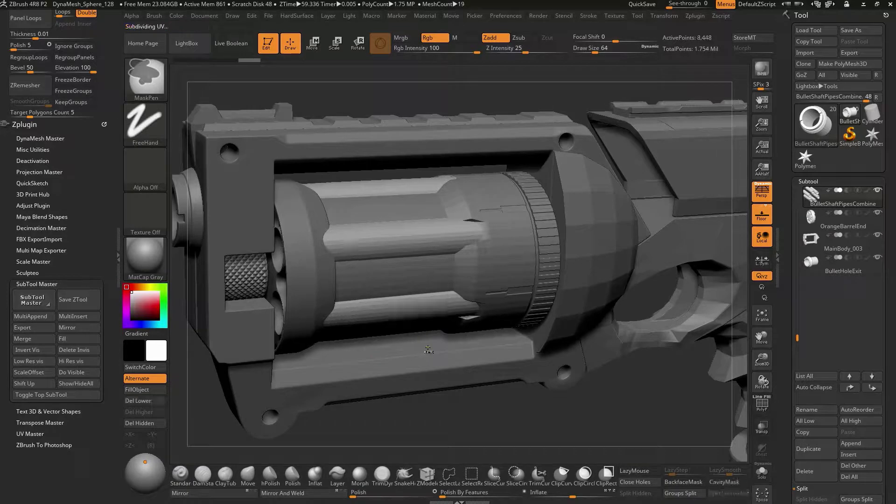
pyautogui.hotkey('ctrl', 'd')
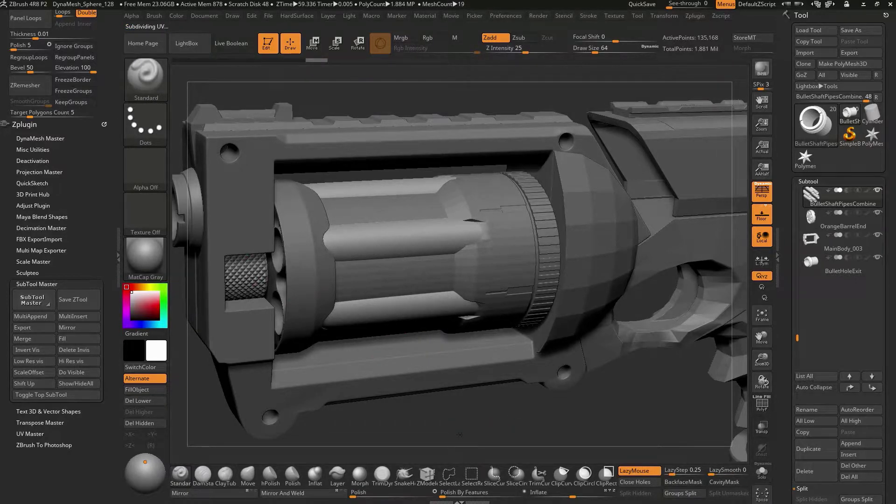
# Select the SightBlock subtool on top of the gun's front end and subdivide it twice
pyautogui.keyDown('alt'); pyautogui.moveTo(441, 411); pyautogui.dragTo(423, 361); pyautogui.keyUp('alt')
pyautogui.keyDown('alt'); pyautogui.click(222, 153); pyautogui.keyUp('alt')
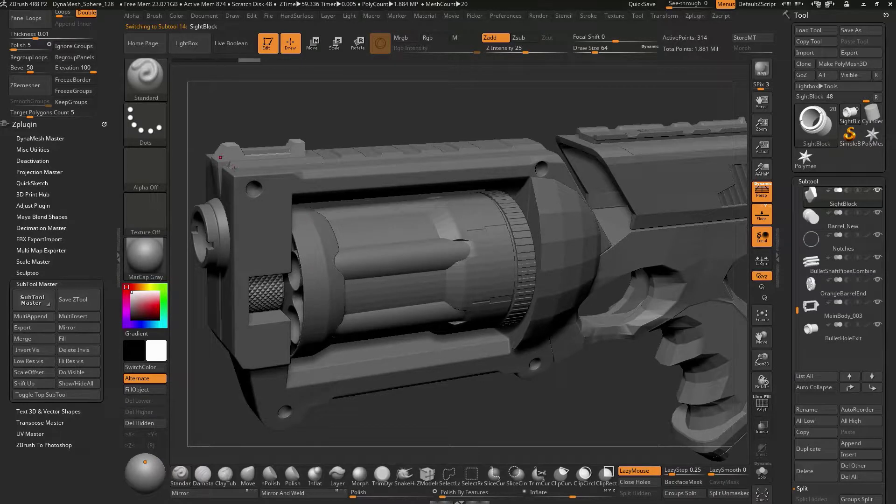
pyautogui.hotkey('ctrl', 'd')
pyautogui.hotkey('ctrl', 'd')
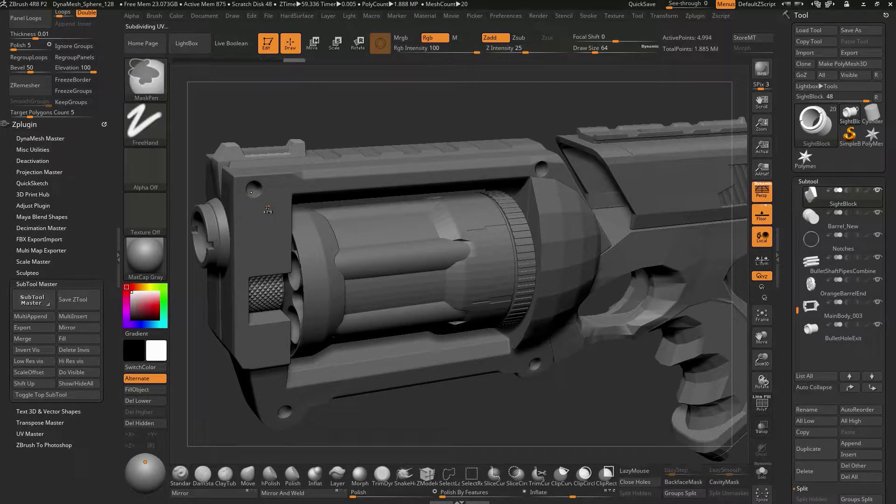
pyautogui.moveTo(518, 439); pyautogui.dragTo(490, 404)
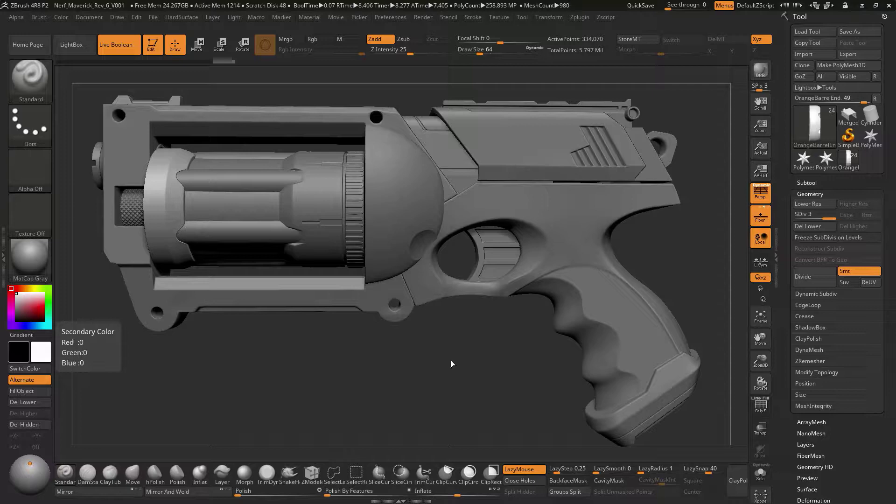
# Look at the finished Nerf_Maverick_Rev_6_V001 gun from the side and open the Render Booleans settings
pyautogui.moveTo(451, 361); pyautogui.dragTo(411, 369)
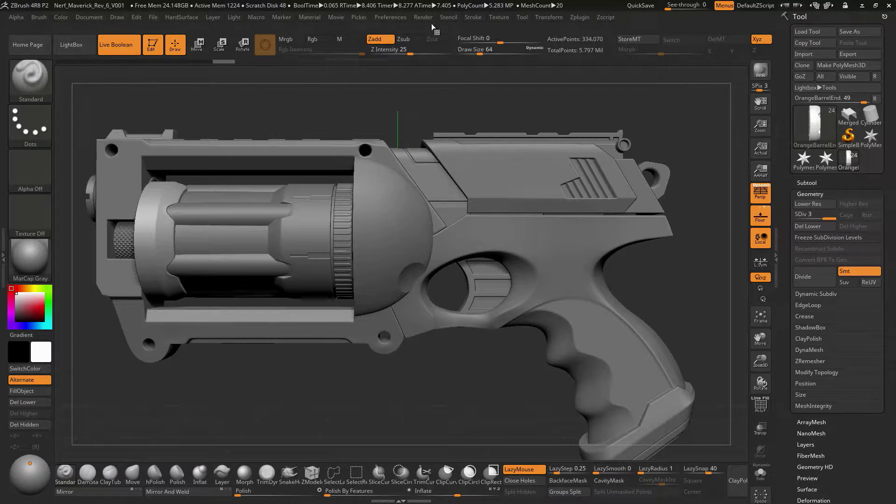
pyautogui.click(419, 18)
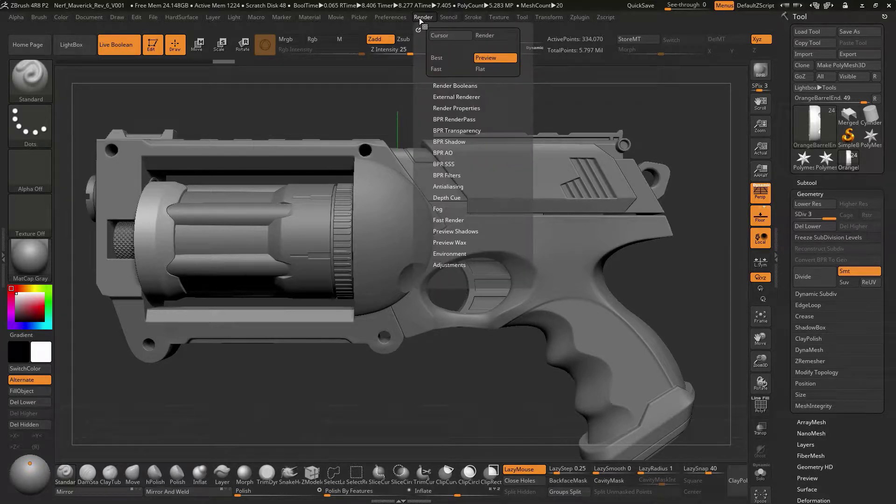
pyautogui.click(459, 86)
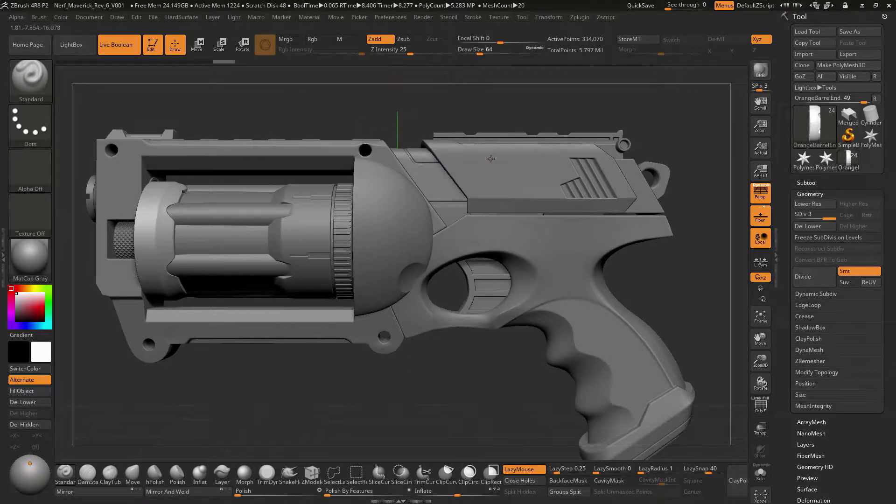
# Expand the subtool list of the finished gun and select the Side_sphere_L subtool behind the barrel
pyautogui.click(807, 183)
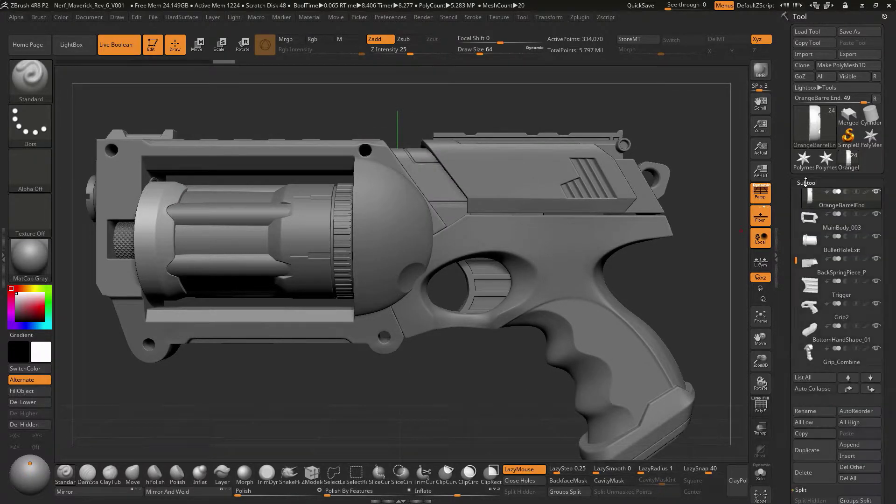
pyautogui.keyDown('alt'); pyautogui.click(393, 229); pyautogui.keyUp('alt')
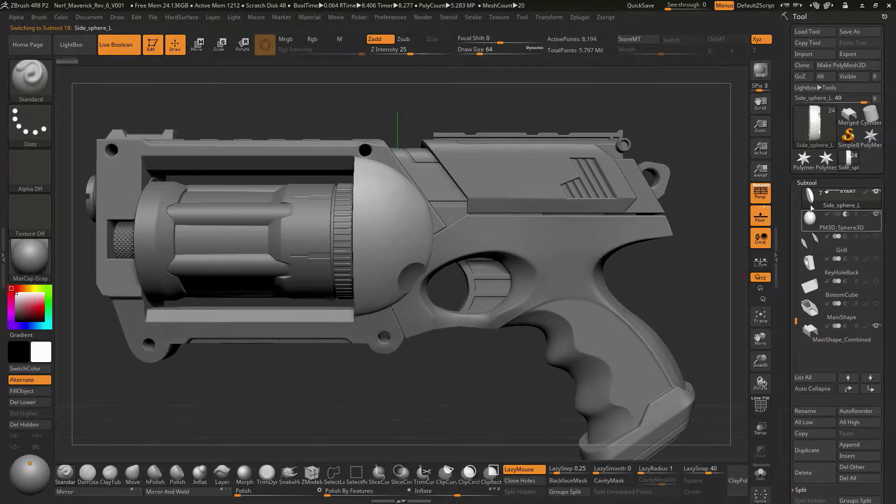
# Select the PM3D_Sphere3D subtool and activate the Move gizmo on it
pyautogui.moveTo(815, 206)
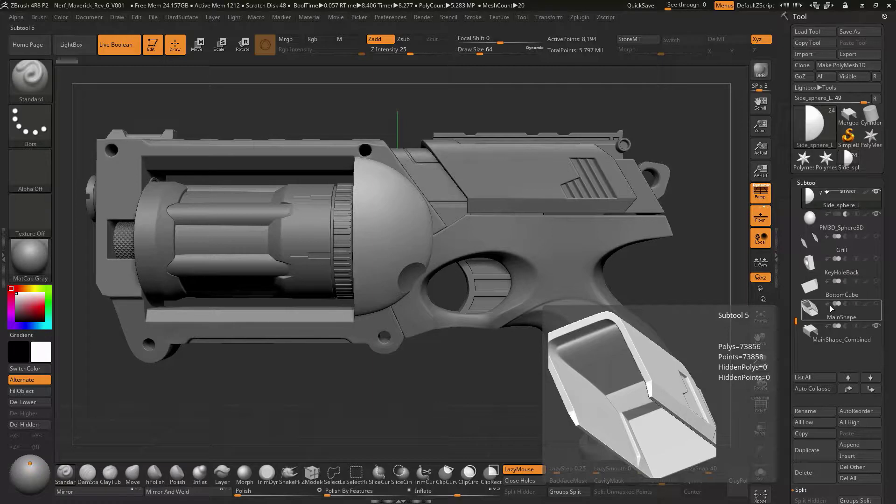
pyautogui.click(813, 221)
pyautogui.click(874, 448)
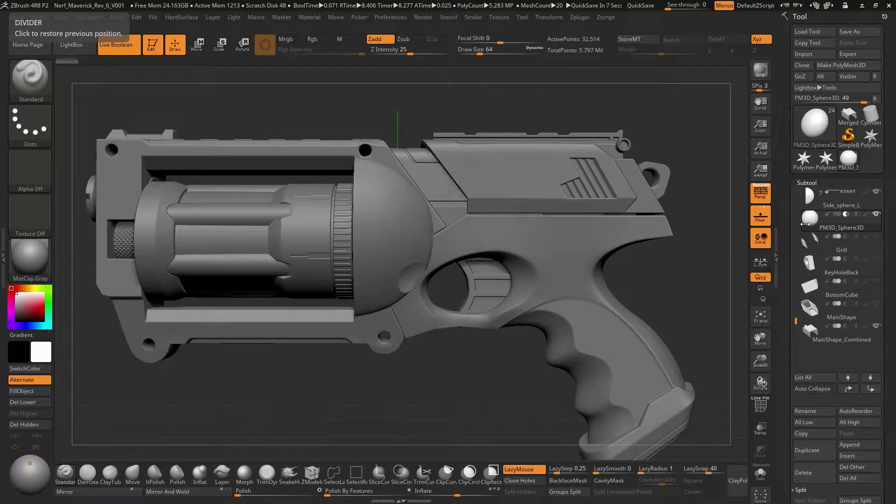
pyautogui.press('w')
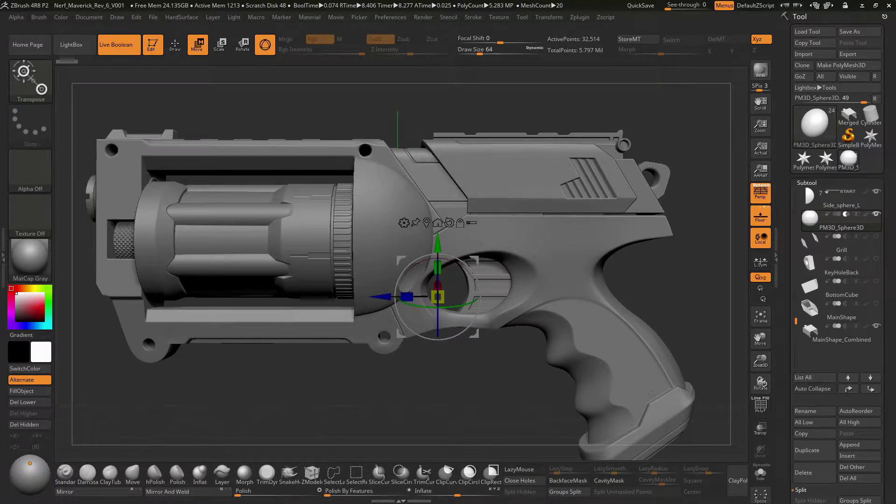
# Display PM3D_Sphere3D as an additive shape, look at it from several angles, and set it back to subtraction
pyautogui.moveTo(839, 216)
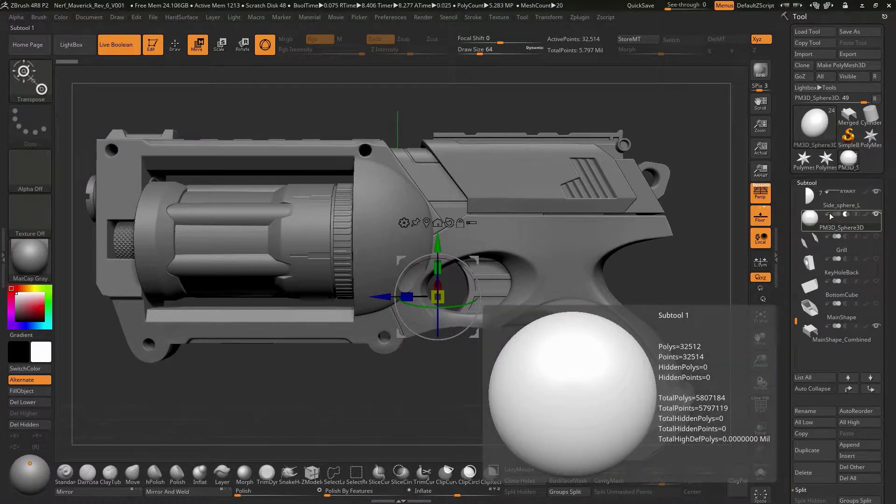
pyautogui.moveTo(467, 411); pyautogui.dragTo(445, 264)
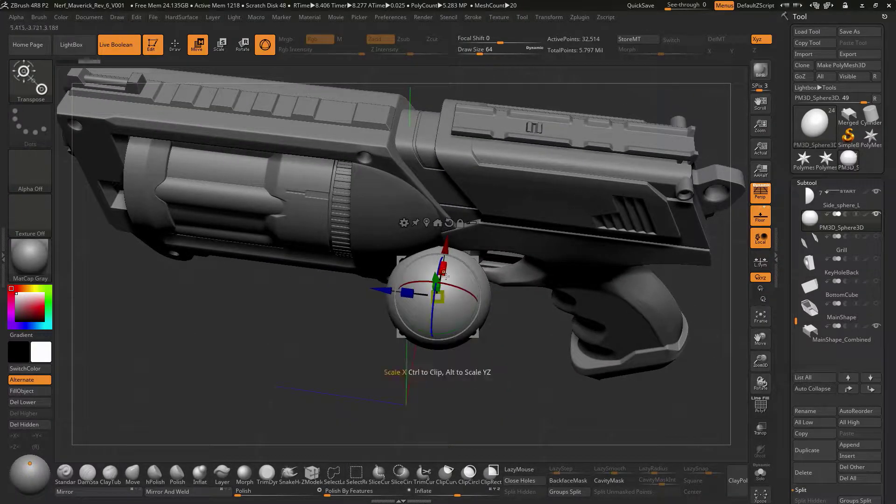
pyautogui.hotkey('ctrl', 'z')
pyautogui.moveTo(524, 339); pyautogui.dragTo(519, 299)
pyautogui.moveTo(456, 374); pyautogui.dragTo(481, 365)
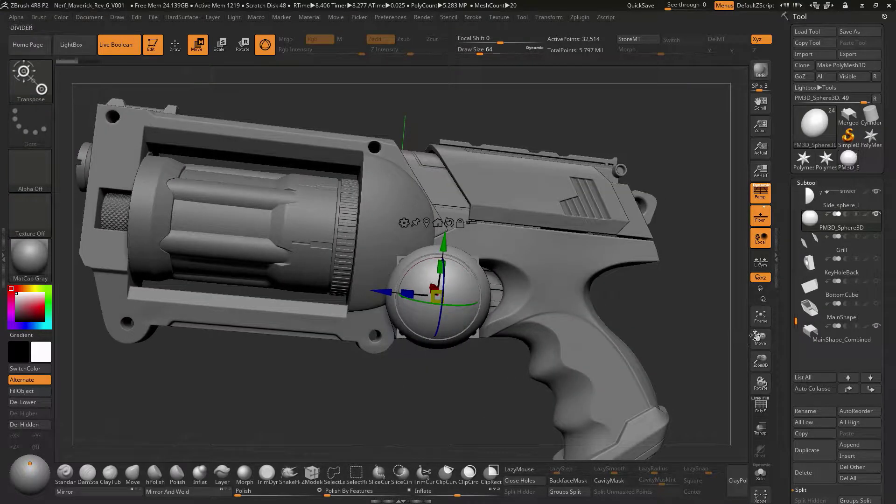
pyautogui.click(840, 215)
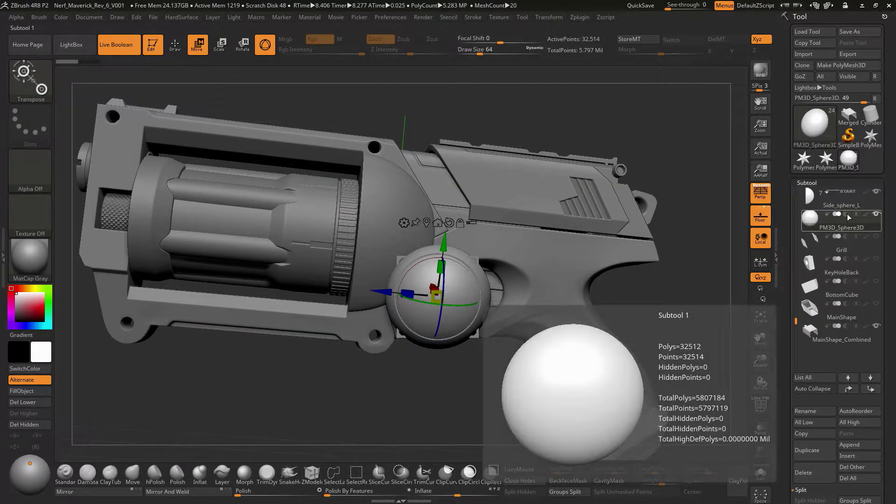
pyautogui.click(847, 214)
# Try a gizmo transform of the subtracting sphere along the gun's length and undo it
pyautogui.moveTo(603, 303); pyautogui.dragTo(612, 279)
pyautogui.moveTo(407, 297); pyautogui.dragTo(322, 303)
pyautogui.hotkey('ctrl', 'z')
pyautogui.hotkey('ctrl', 'z')
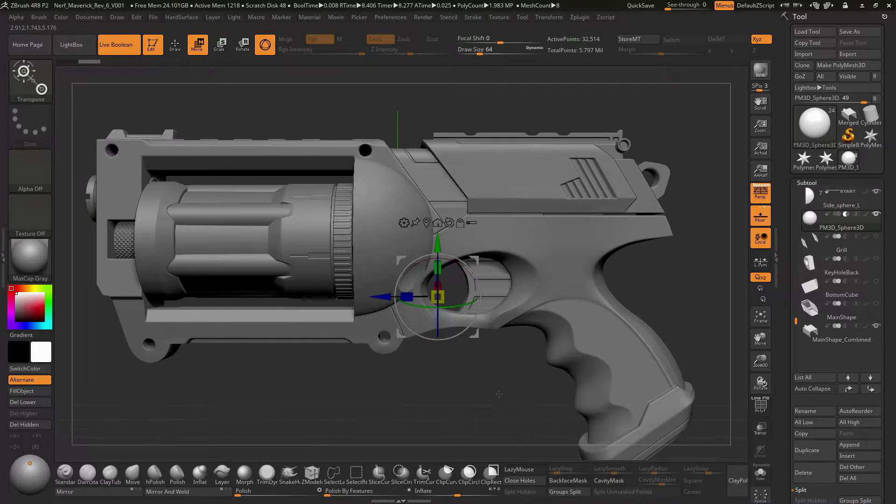
# Toggle the PolyFrame display repeatedly to compare the subtracting sphere's wireframe with the cut it makes near the trigger guard
pyautogui.moveTo(499, 368); pyautogui.dragTo(462, 376)
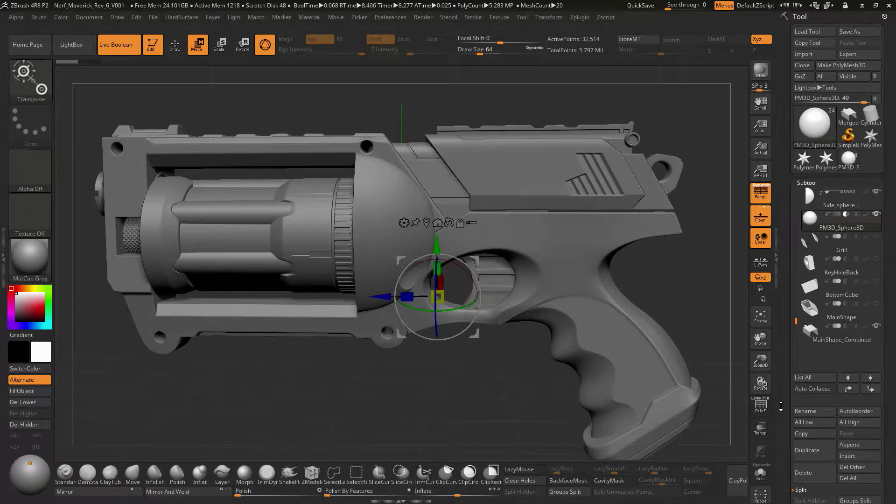
pyautogui.click(766, 411)
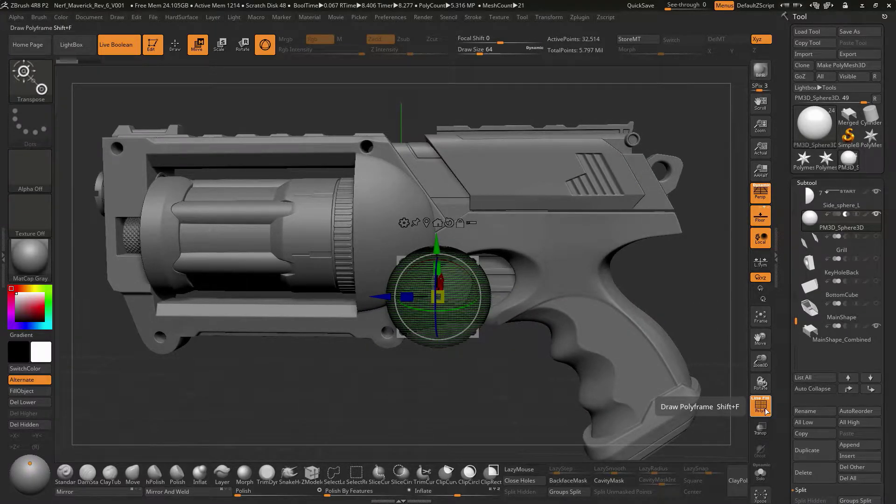
pyautogui.click(755, 401)
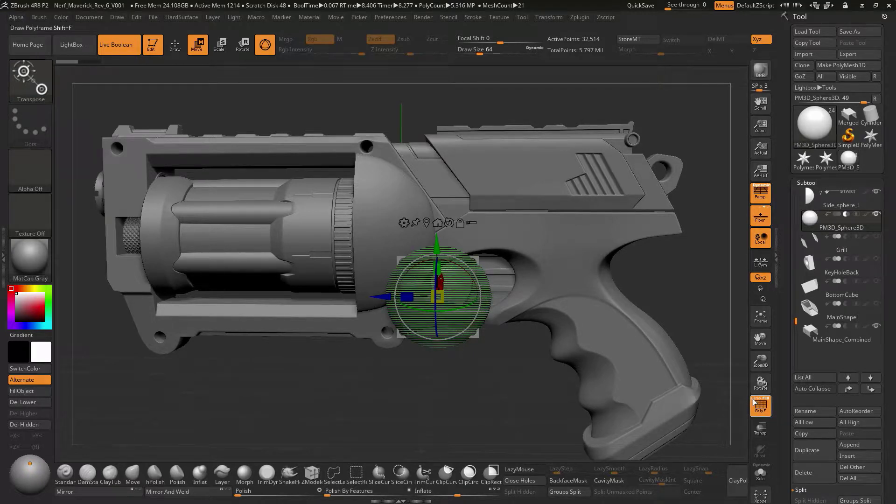
pyautogui.click(765, 402)
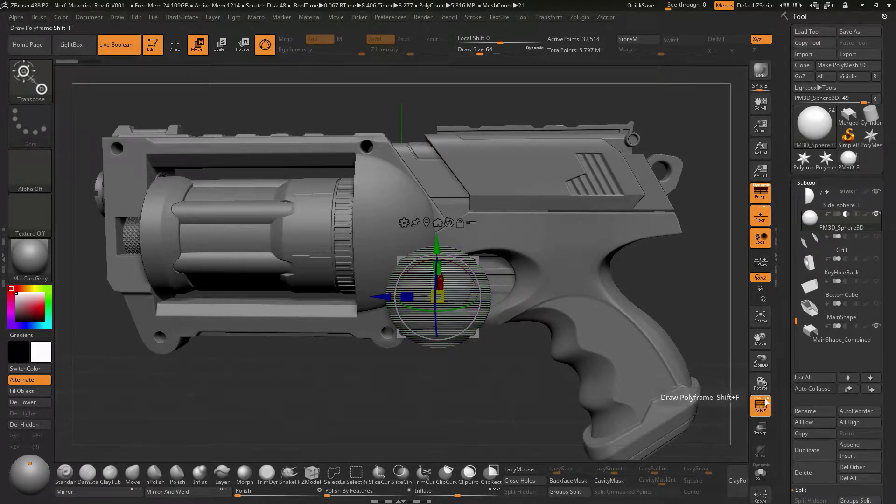
pyautogui.click(766, 401)
pyautogui.click(756, 401)
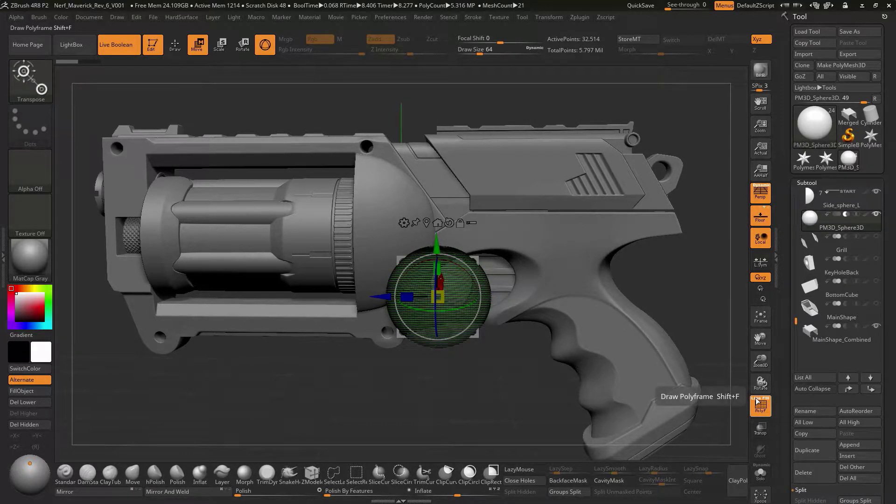
pyautogui.click(756, 400)
pyautogui.moveTo(430, 374); pyautogui.dragTo(544, 406)
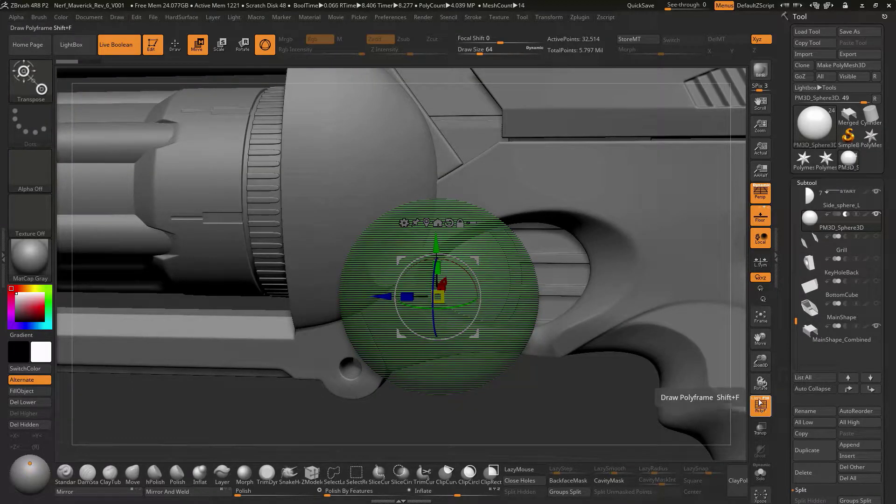
pyautogui.click(760, 405)
pyautogui.click(760, 405)
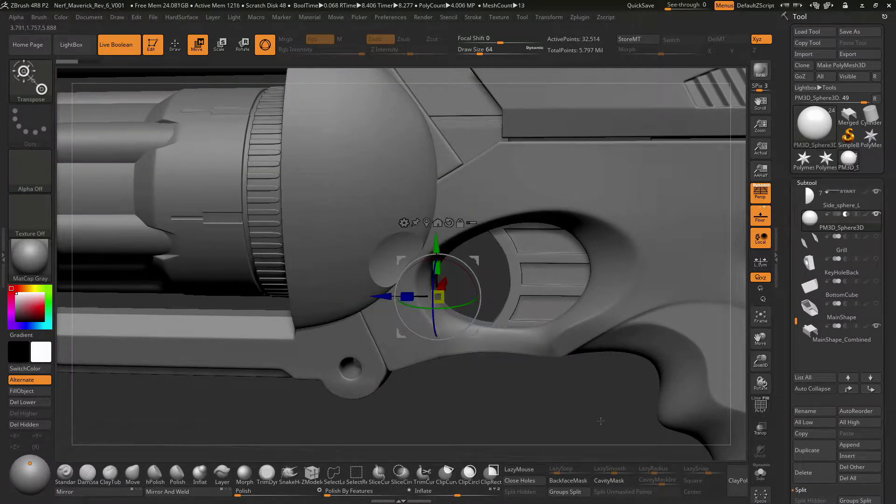
# Return to Draw mode and examine the spherical cut in front of the trigger guard from different angles
pyautogui.moveTo(601, 422); pyautogui.dragTo(524, 377)
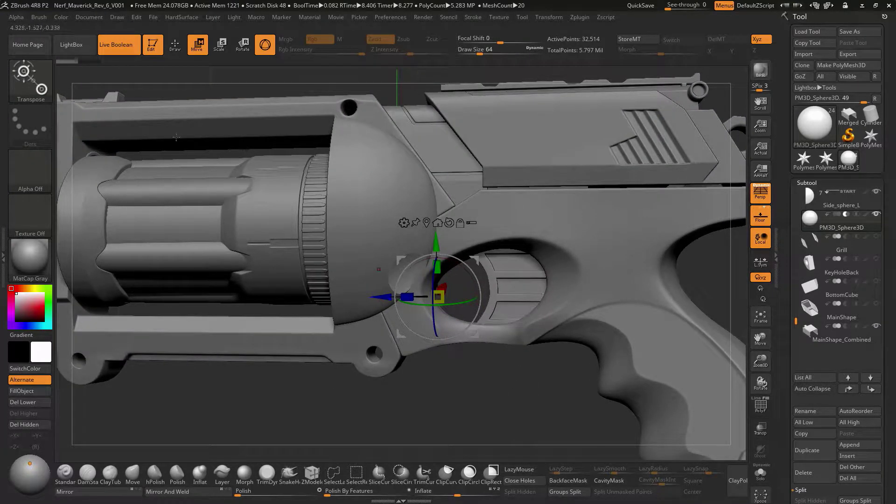
pyautogui.press('q')
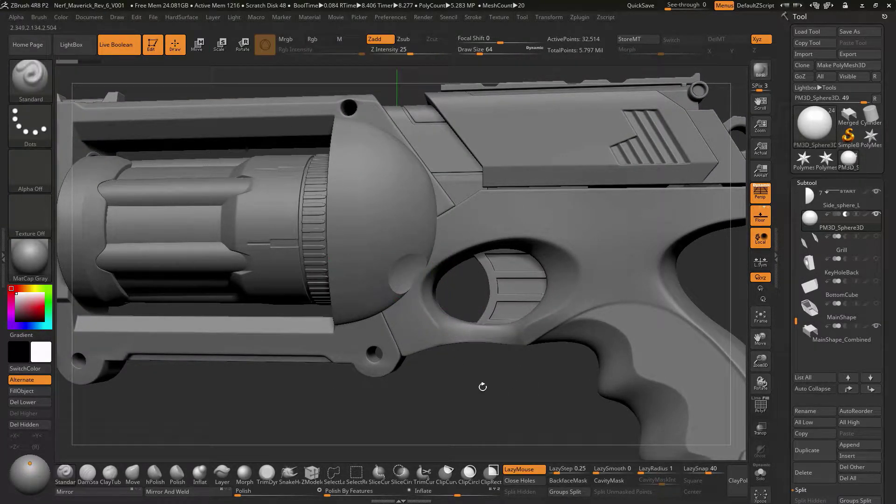
pyautogui.moveTo(490, 397); pyautogui.dragTo(385, 340)
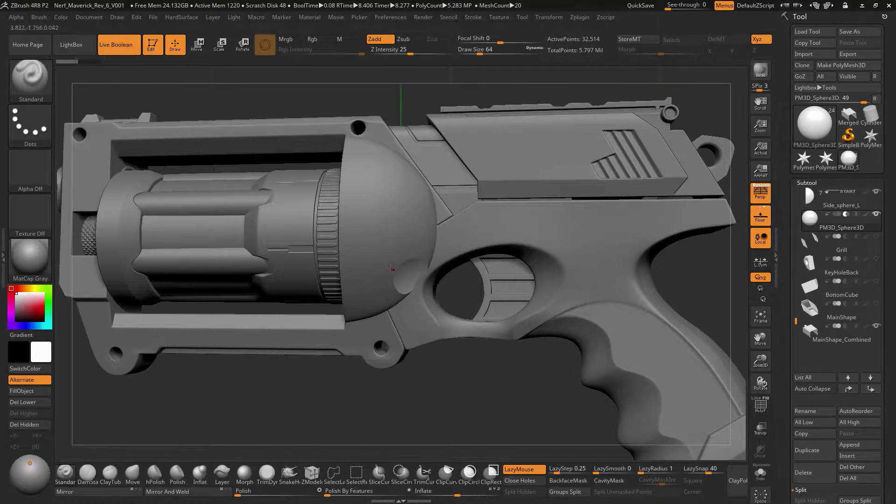
pyautogui.moveTo(445, 379); pyautogui.dragTo(564, 374)
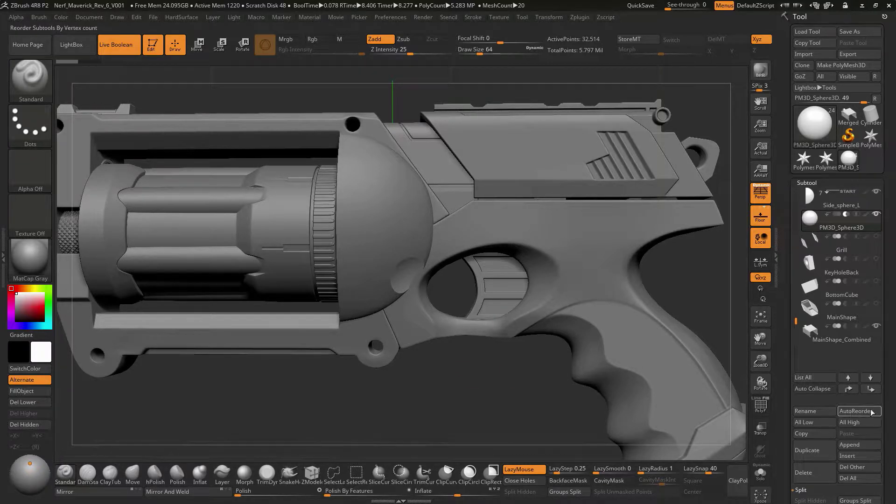
# Insert a Cube3D subtool directly below PM3D_Sphere3D in the subtool list
pyautogui.moveTo(785, 386); pyautogui.dragTo(782, 346)
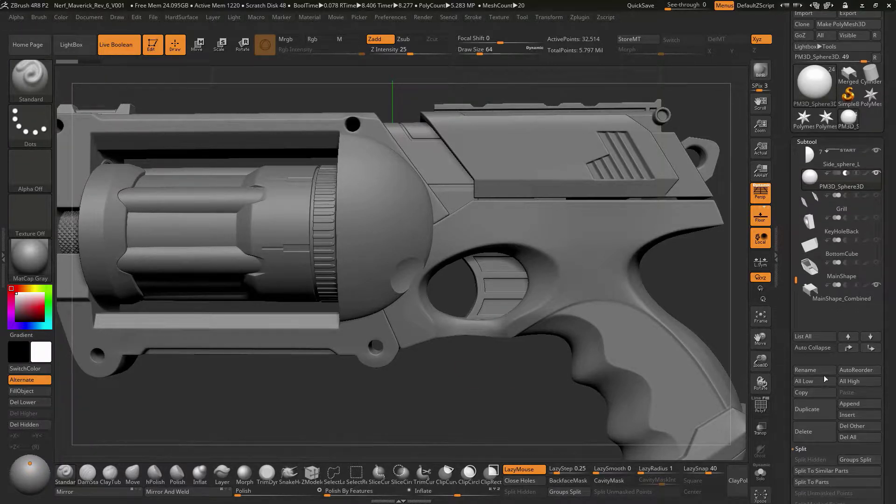
pyautogui.click(862, 404)
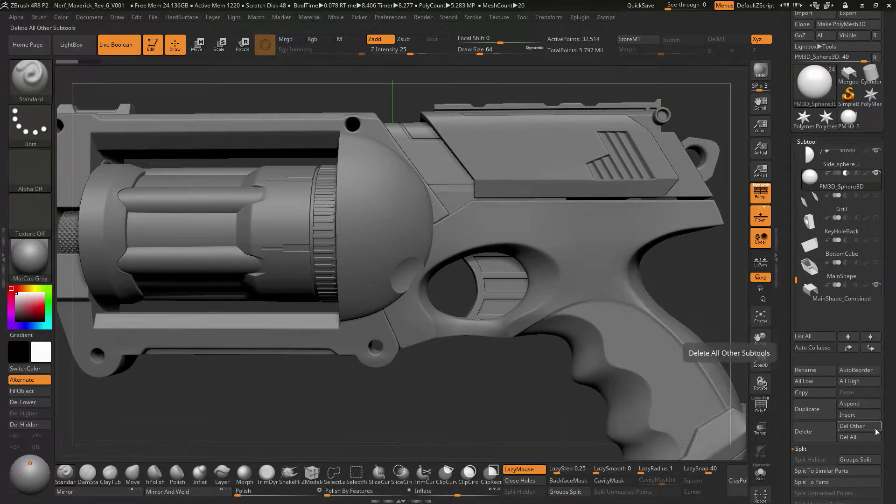
pyautogui.click(858, 414)
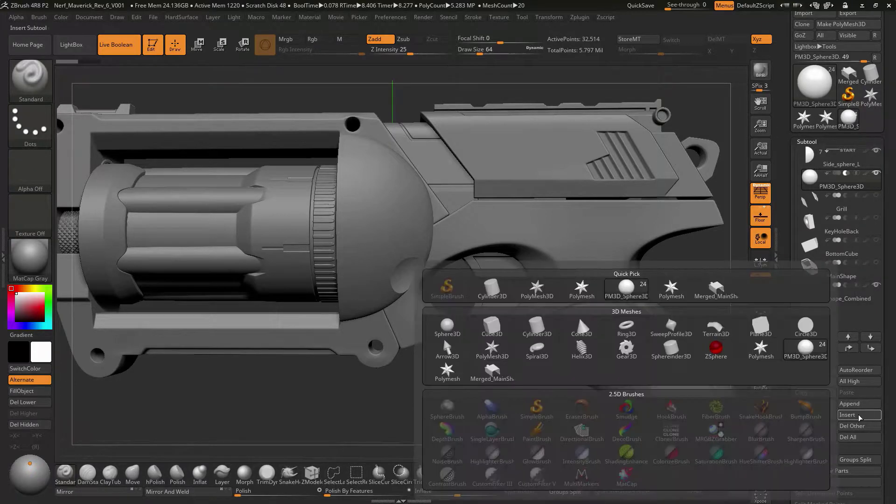
pyautogui.click(493, 329)
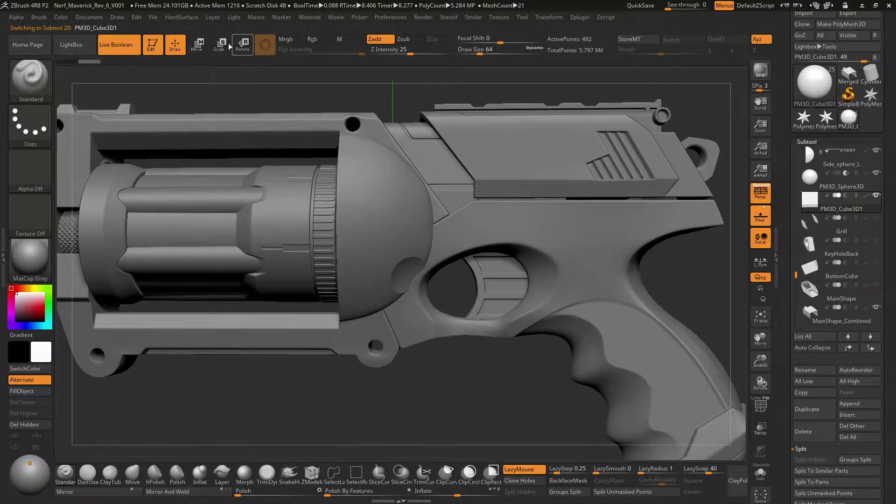
# Scale the inserted cube up by about 6.87 and flatten it along the gun's length into a thin plate
pyautogui.click(198, 43)
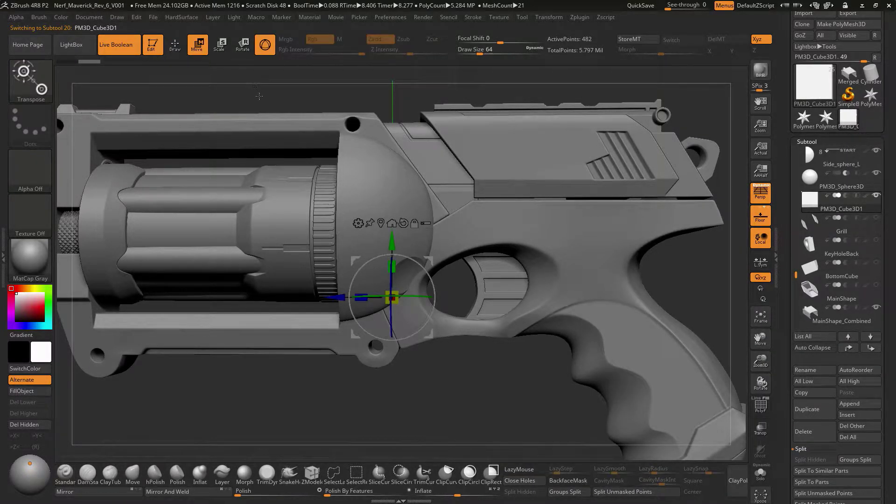
pyautogui.moveTo(260, 97); pyautogui.dragTo(306, 117)
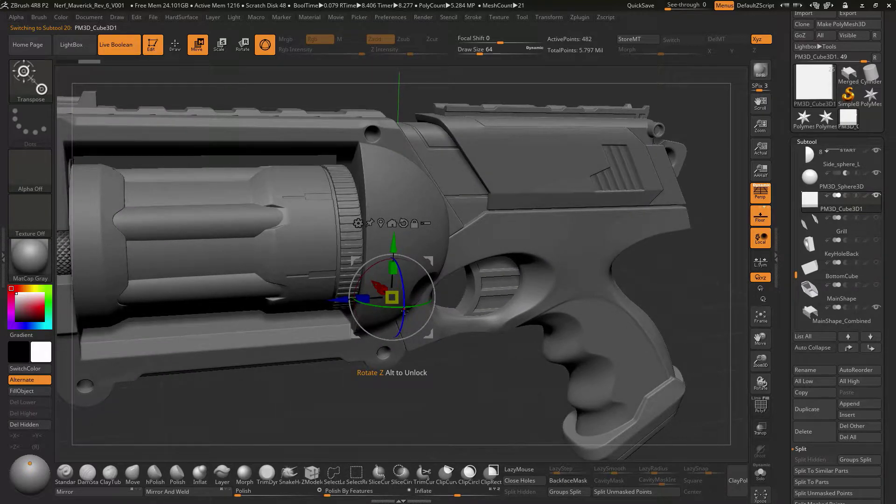
pyautogui.moveTo(392, 298); pyautogui.dragTo(566, 357)
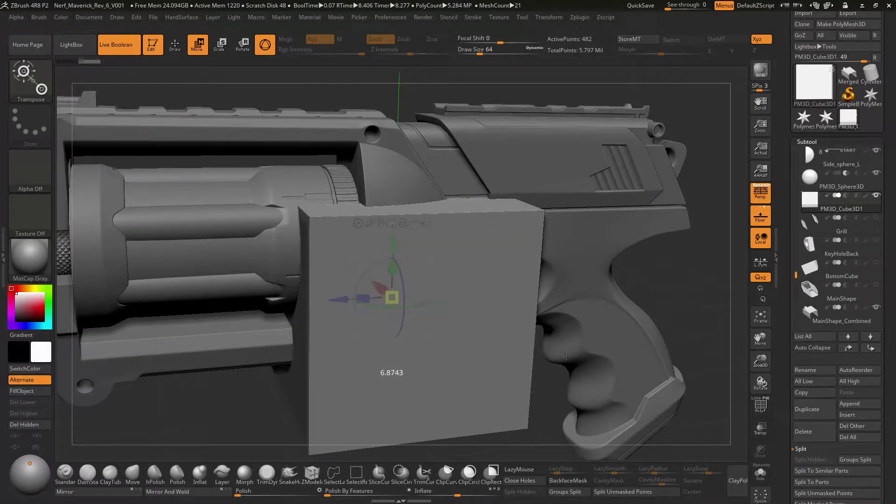
pyautogui.moveTo(362, 299); pyautogui.dragTo(448, 279)
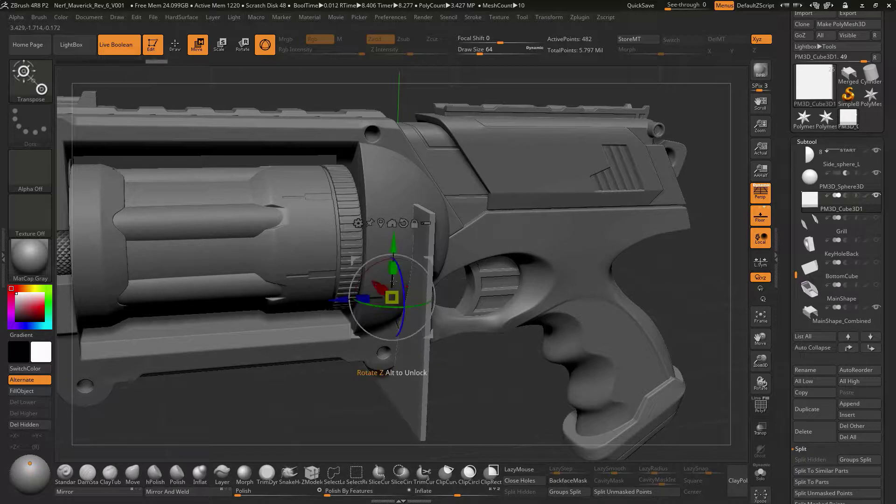
# Move the thin plate up and forward so it crosses the side sphere near its front edge
pyautogui.moveTo(394, 244); pyautogui.dragTo(386, 180)
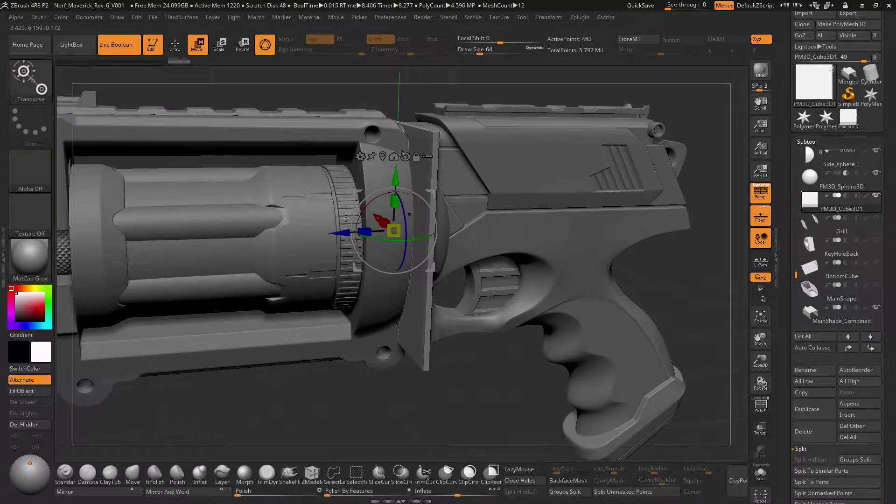
pyautogui.moveTo(337, 233); pyautogui.dragTo(305, 231)
pyautogui.moveTo(710, 276); pyautogui.dragTo(673, 272)
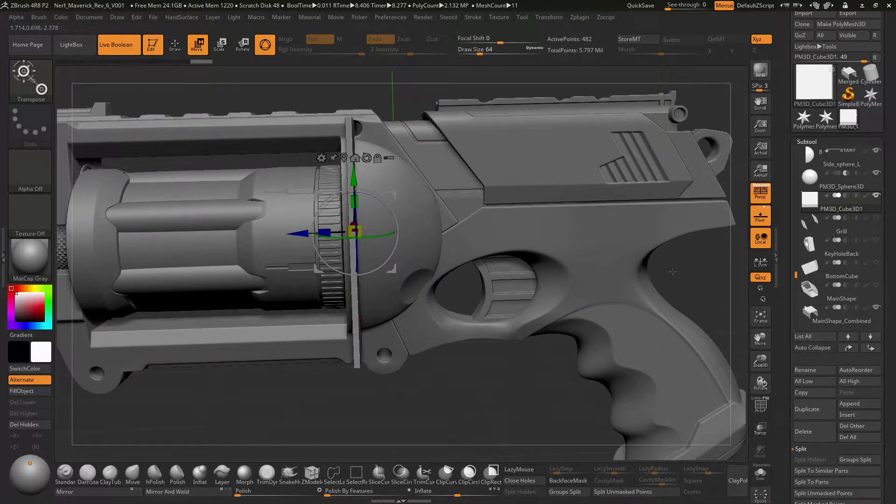
# Set the plate to subtraction and fine-tune its position and thickness along the barrel to cut a narrow groove
pyautogui.click(847, 197)
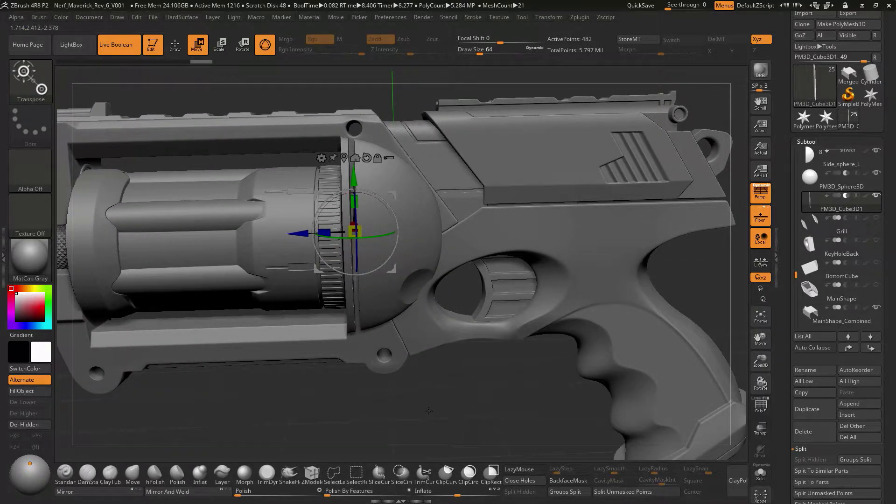
pyautogui.keyDown('shift'); pyautogui.moveTo(429, 411); pyautogui.dragTo(477, 405); pyautogui.keyUp('shift')
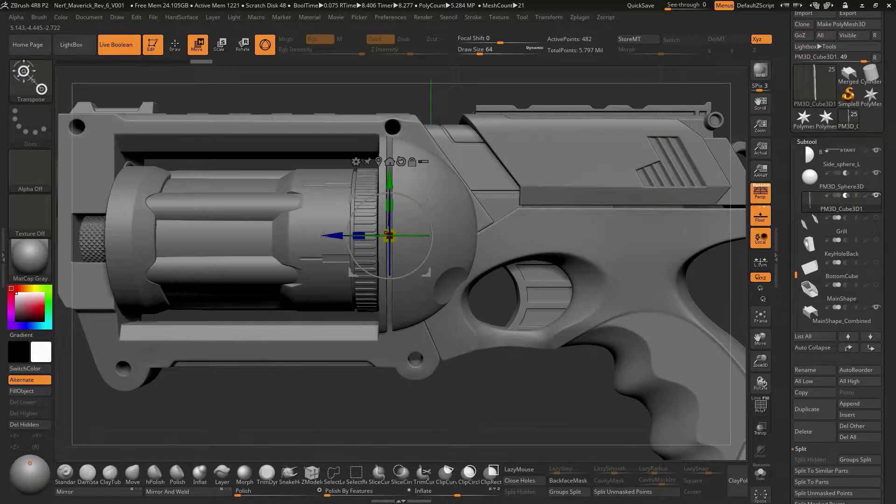
pyautogui.moveTo(323, 236); pyautogui.dragTo(330, 235)
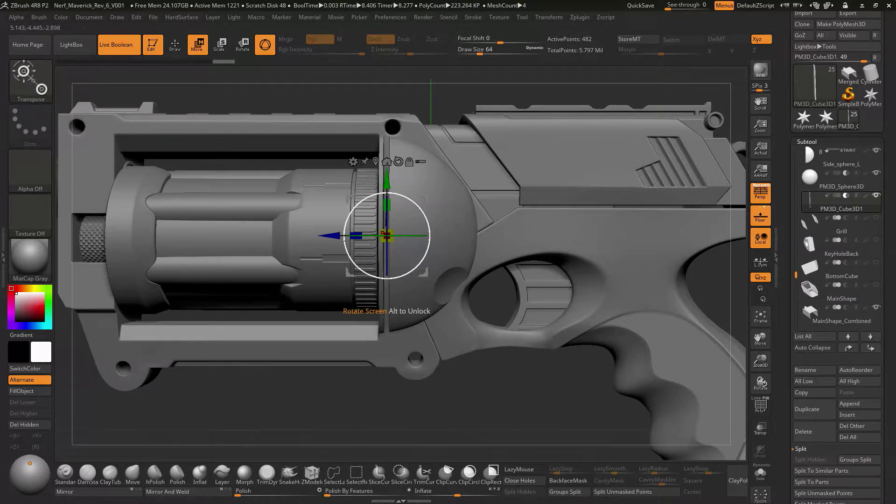
pyautogui.moveTo(356, 235); pyautogui.dragTo(361, 231)
# Switch the PM3D_Cube3D1 plate to intersection and view the sliced side sphere at an angle
pyautogui.moveTo(481, 403); pyautogui.dragTo(524, 346)
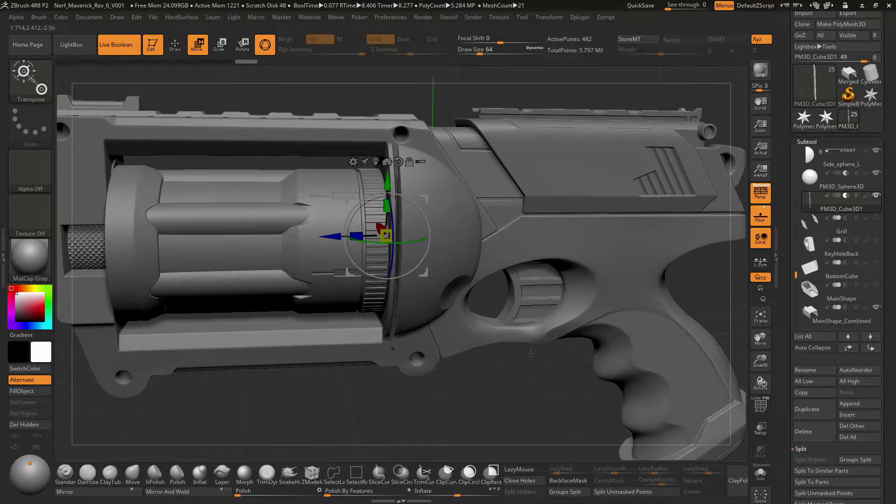
pyautogui.moveTo(844, 200)
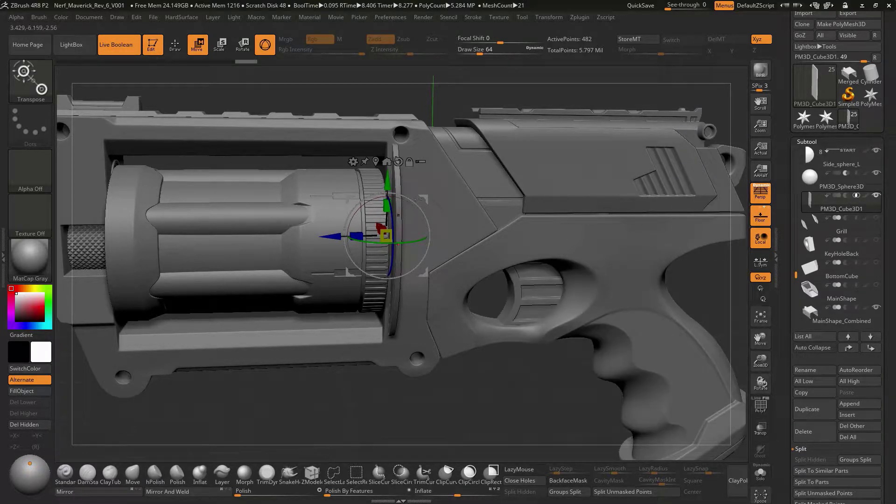
pyautogui.moveTo(462, 231); pyautogui.dragTo(423, 179)
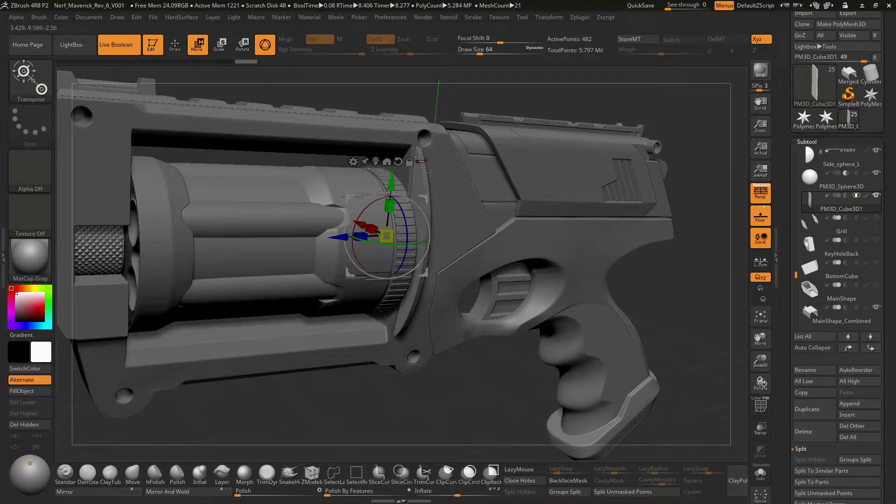
# Isolate Side_sphere_L together with its sphere cutter and show the intersecting PM3D_Cube3D1 plate, leaving only the thin slice in view
pyautogui.moveTo(420, 307); pyautogui.dragTo(473, 372)
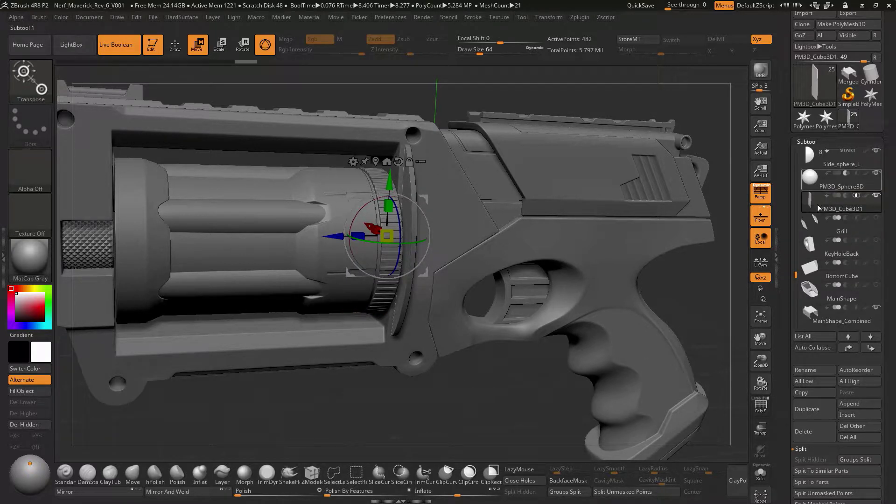
pyautogui.click(812, 163)
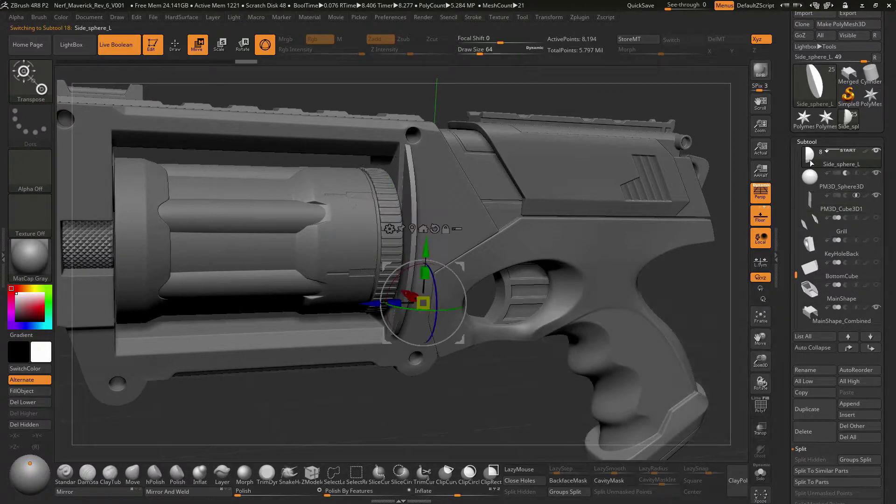
pyautogui.keyDown('shift'); pyautogui.click(877, 151); pyautogui.keyUp('shift')
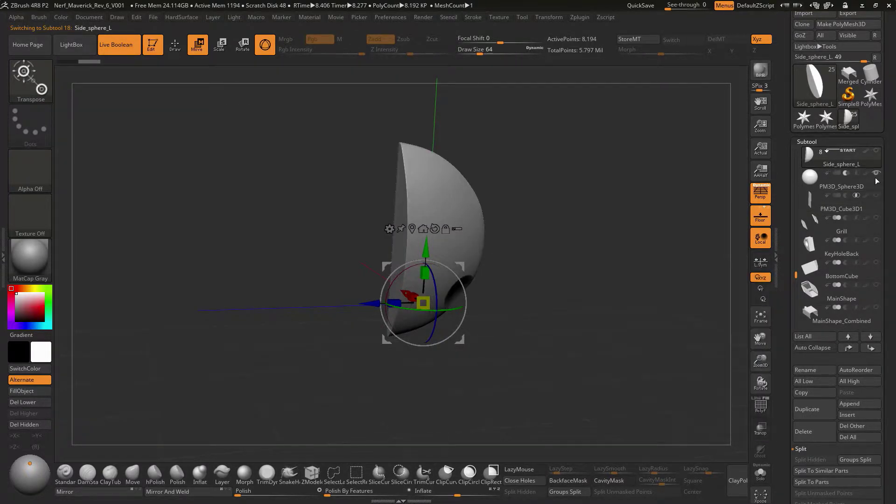
pyautogui.click(877, 196)
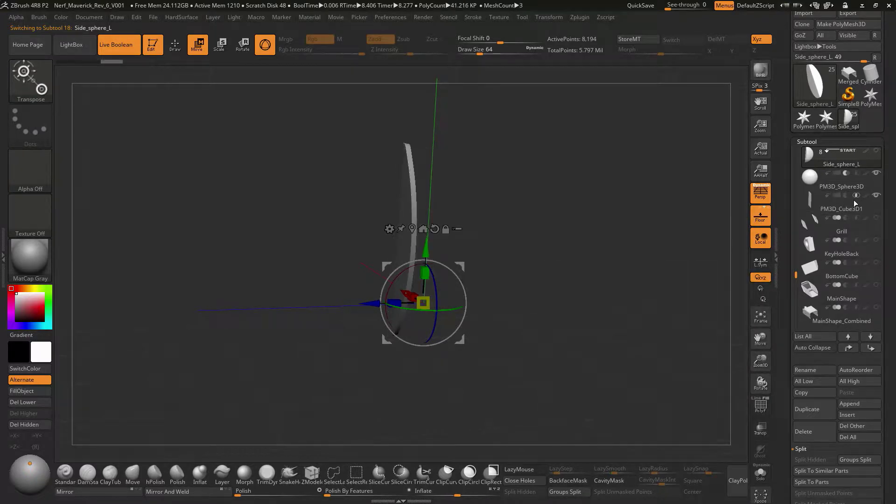
pyautogui.moveTo(634, 248); pyautogui.dragTo(625, 224)
pyautogui.moveTo(615, 228); pyautogui.dragTo(717, 285)
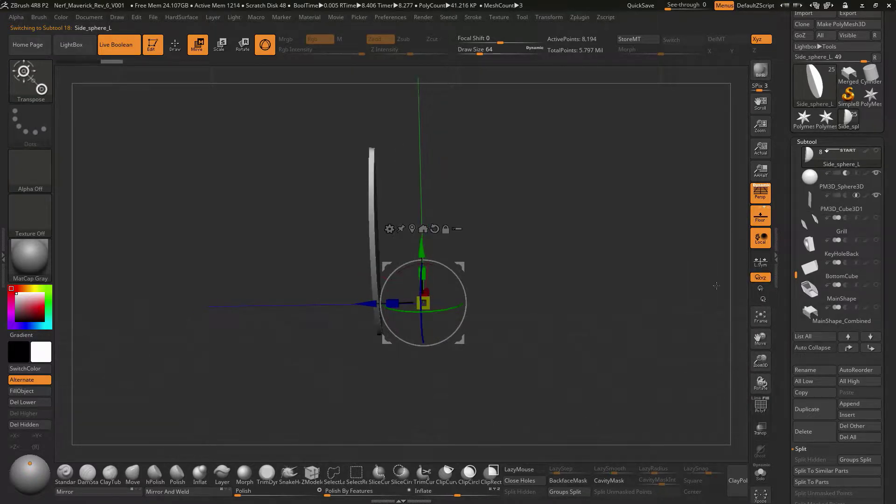
# Make a Boolean mesh from the visible subtools and switch to the resulting UMesh_Side_sphere_L tool
pyautogui.moveTo(789, 372); pyautogui.dragTo(792, 310)
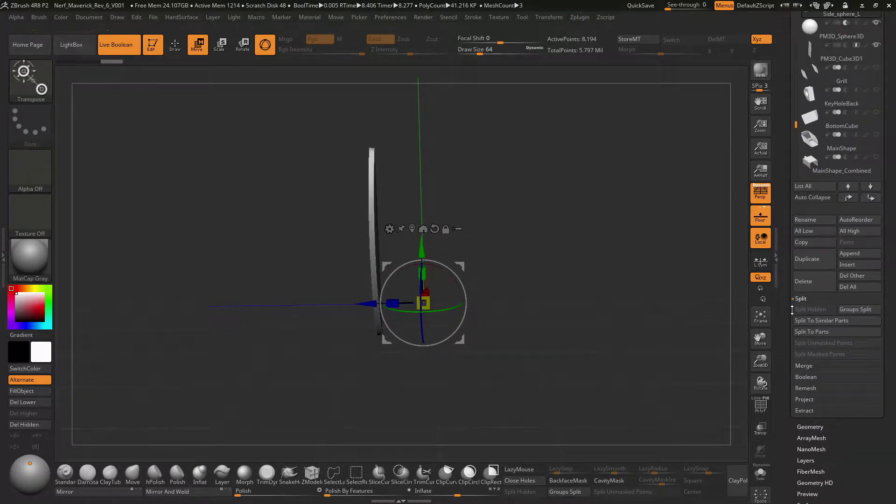
pyautogui.click(808, 377)
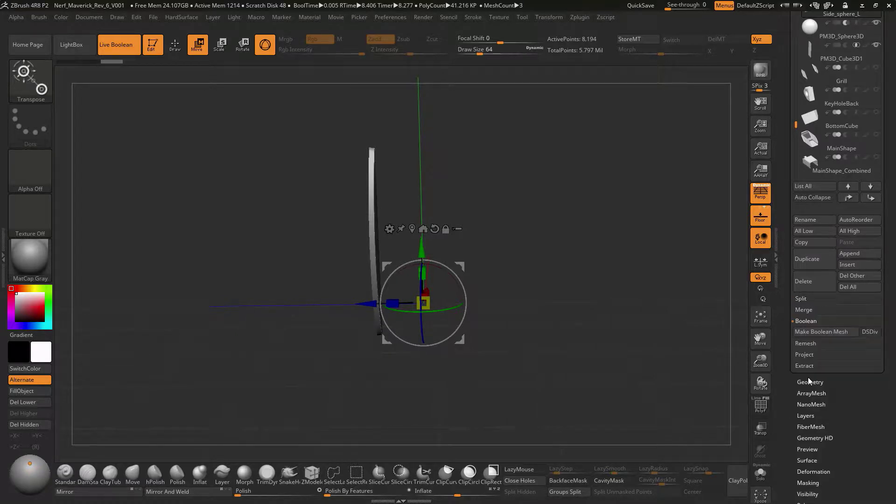
pyautogui.click(837, 333)
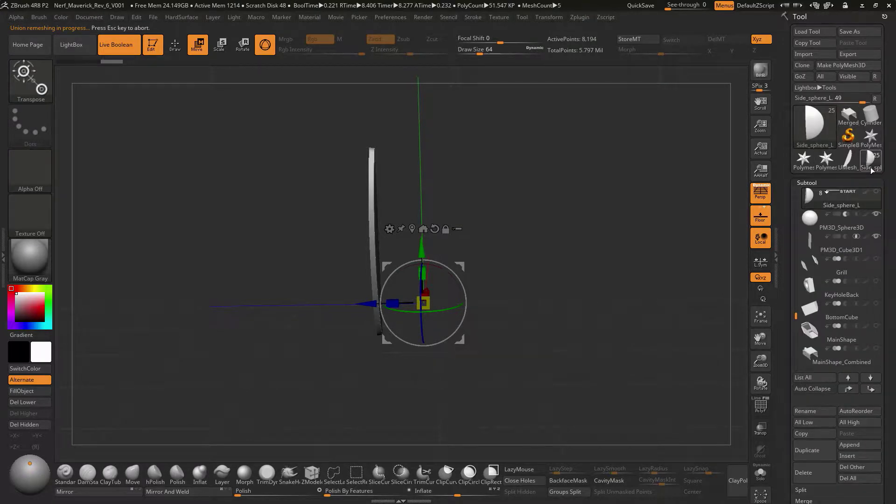
pyautogui.moveTo(849, 165)
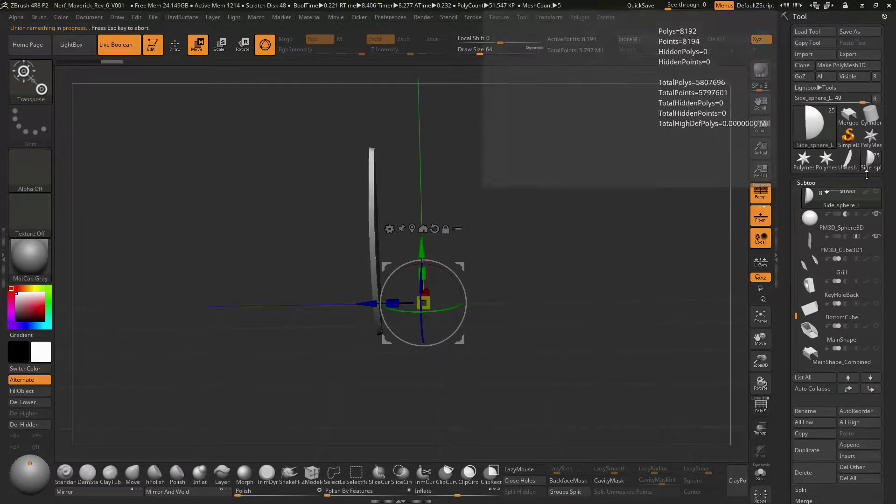
pyautogui.click(851, 162)
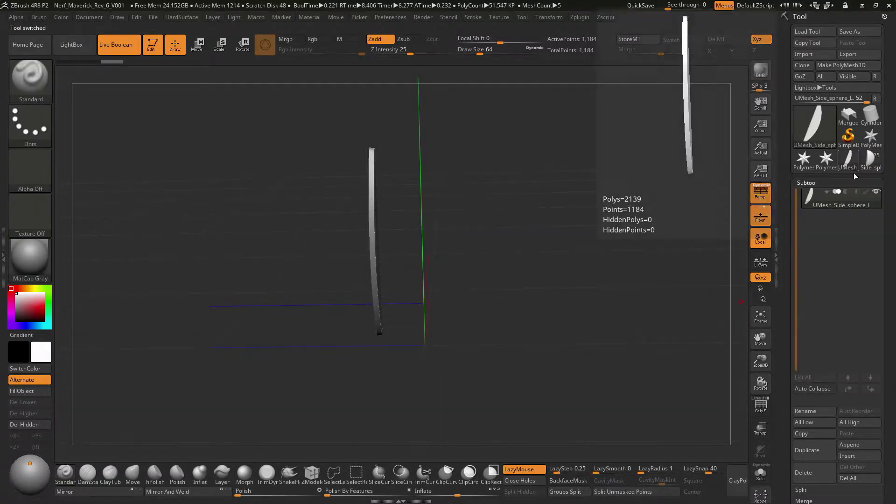
pyautogui.moveTo(752, 363); pyautogui.dragTo(749, 361)
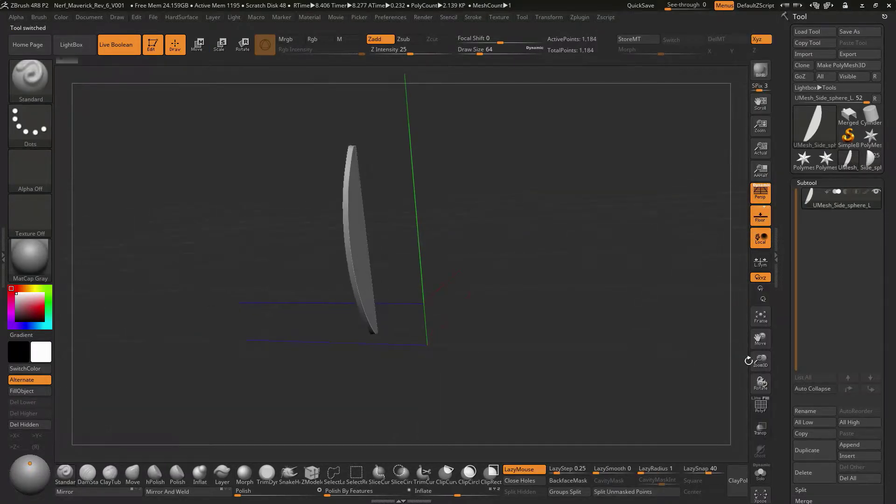
# Turn on PolyFrame and isolate the polygroup forming the slice's narrow outer rim
pyautogui.click(761, 406)
pyautogui.moveTo(677, 364)
pyautogui.mouseDown()
pyautogui.moveTo(517, 294)
pyautogui.moveTo(523, 282)
pyautogui.moveTo(597, 288)
pyautogui.moveTo(601, 309)
pyautogui.moveTo(482, 288)
pyautogui.moveTo(582, 257)
pyautogui.moveTo(558, 258)
pyautogui.moveTo(578, 278)
pyautogui.moveTo(600, 268)
pyautogui.moveTo(310, 294)
pyautogui.moveTo(390, 258)
pyautogui.moveTo(401, 294)
pyautogui.moveTo(362, 288)
pyautogui.moveTo(456, 279)
pyautogui.moveTo(478, 306)
pyautogui.moveTo(526, 330)
pyautogui.moveTo(514, 339)
pyautogui.mouseUp()
pyautogui.hotkey('ctrl', 'shift')
pyautogui.keyDown('ctrl'); pyautogui.keyDown('shift'); pyautogui.click(280, 305); pyautogui.keyUp('shift'); pyautogui.keyUp('ctrl')
pyautogui.keyDown('ctrl'); pyautogui.keyDown('shift'); pyautogui.click(283, 310); pyautogui.keyUp('shift'); pyautogui.keyUp('ctrl')
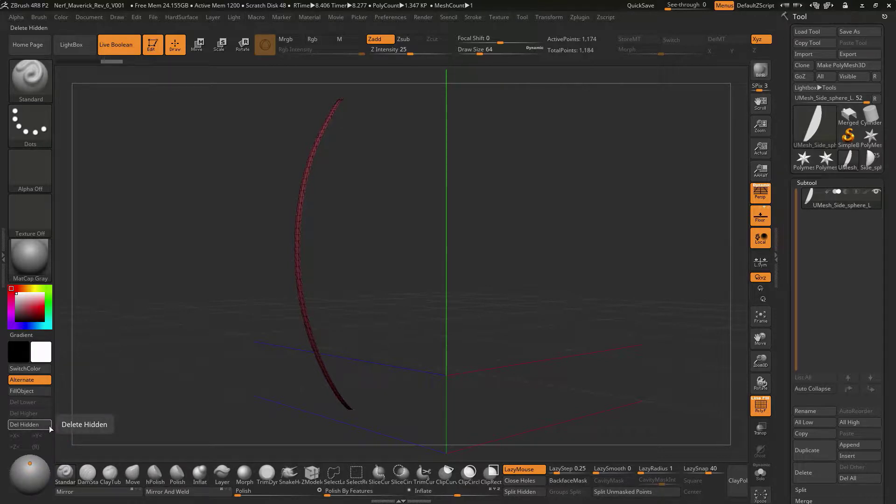
# Delete the hidden polygons of the slice using the Modify Topology options, keeping only the rim strip
pyautogui.press('ctrl')
pyautogui.press('ctrl')
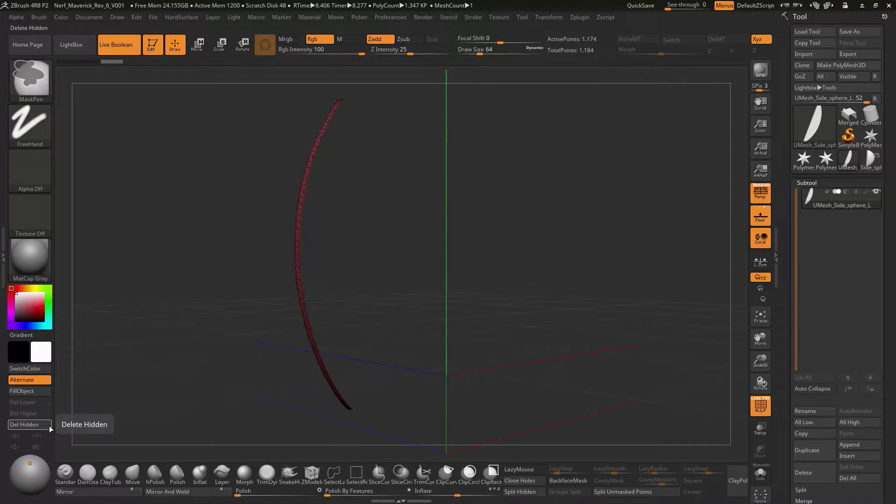
pyautogui.press('ctrl')
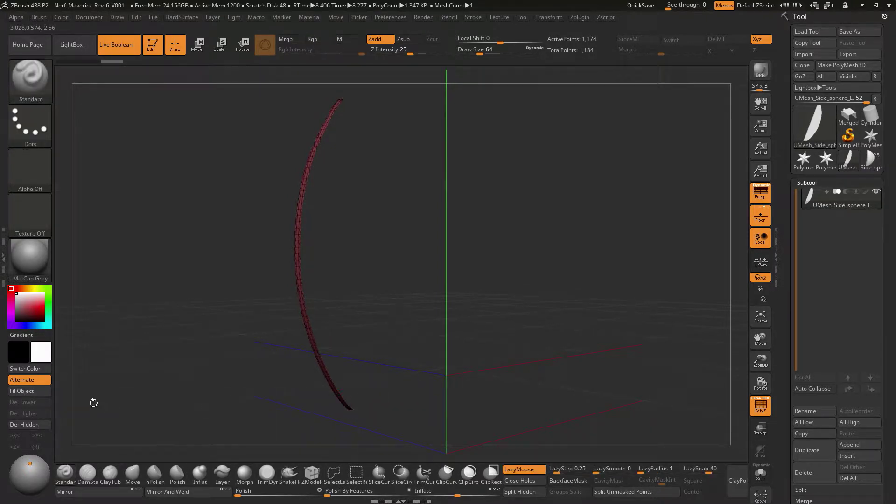
pyautogui.press('ctrl')
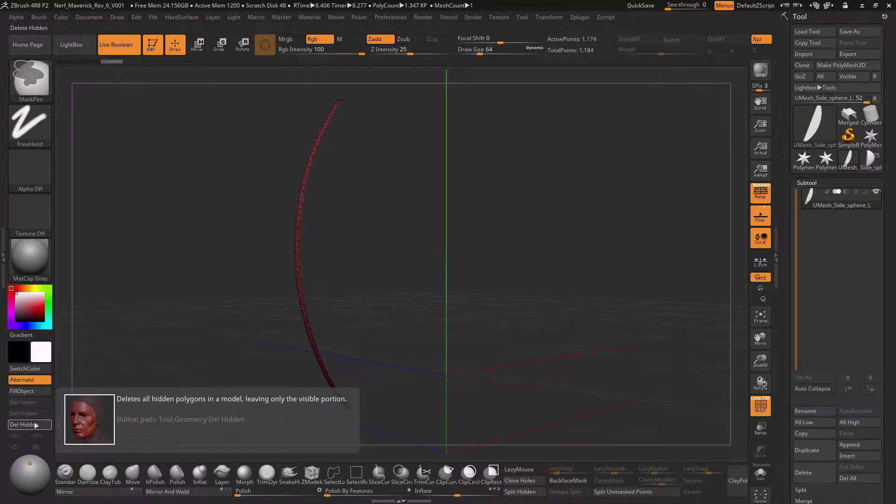
pyautogui.press('ctrl')
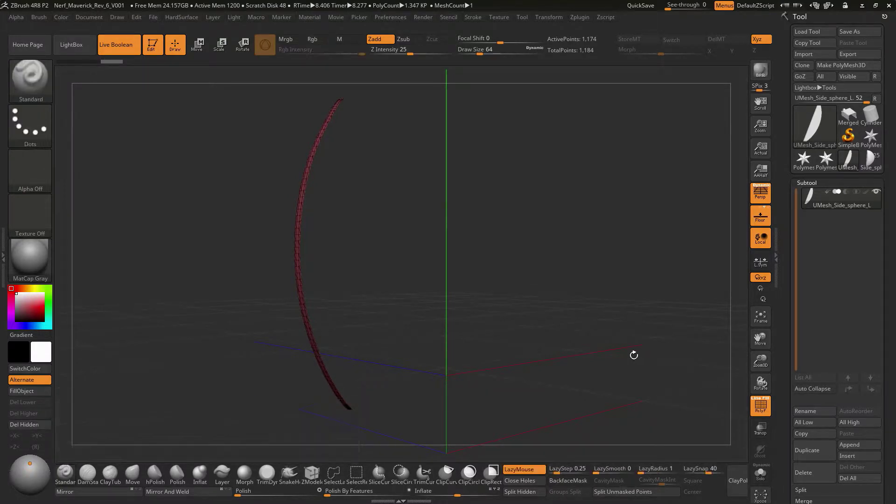
pyautogui.moveTo(785, 301); pyautogui.dragTo(781, 238)
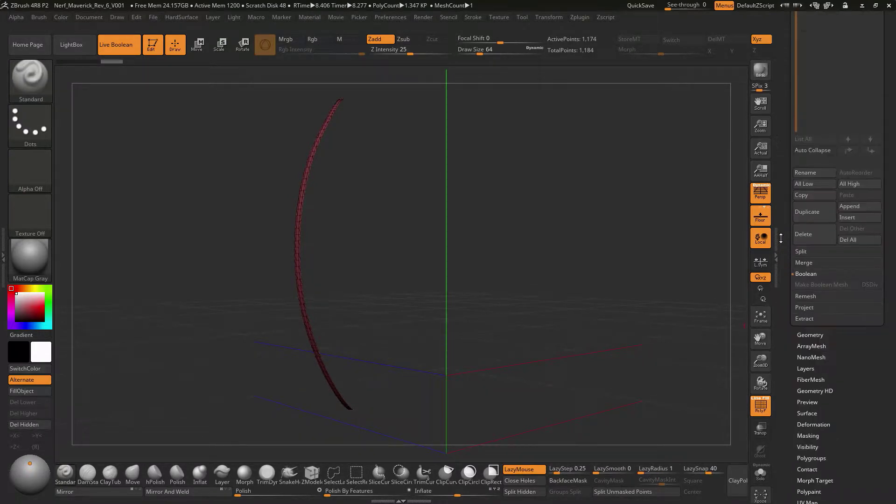
pyautogui.click(815, 335)
pyautogui.moveTo(859, 341); pyautogui.dragTo(858, 399)
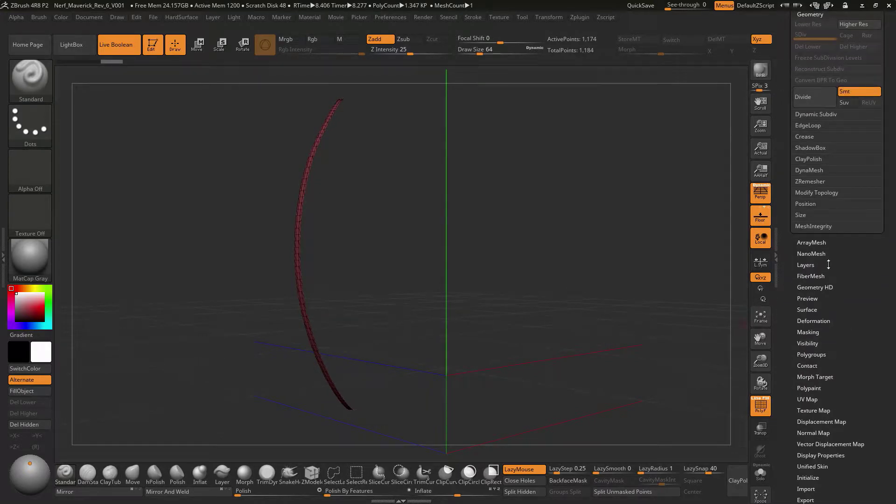
pyautogui.click(825, 193)
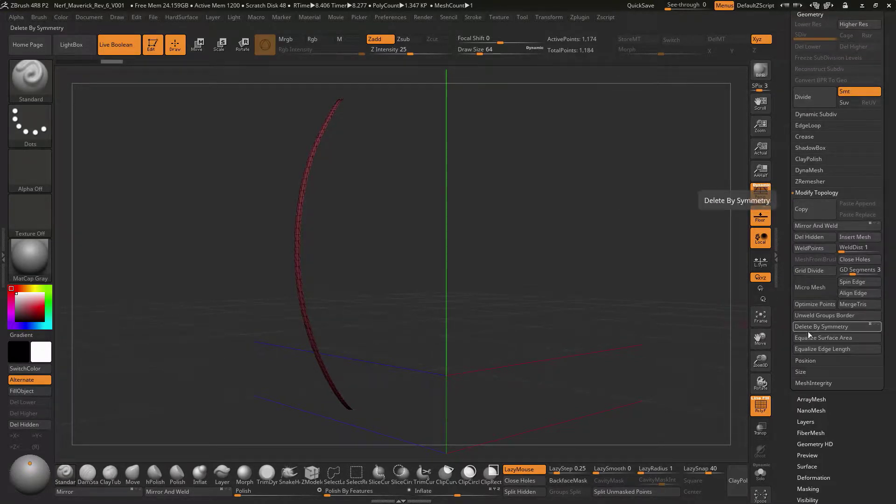
pyautogui.click(814, 236)
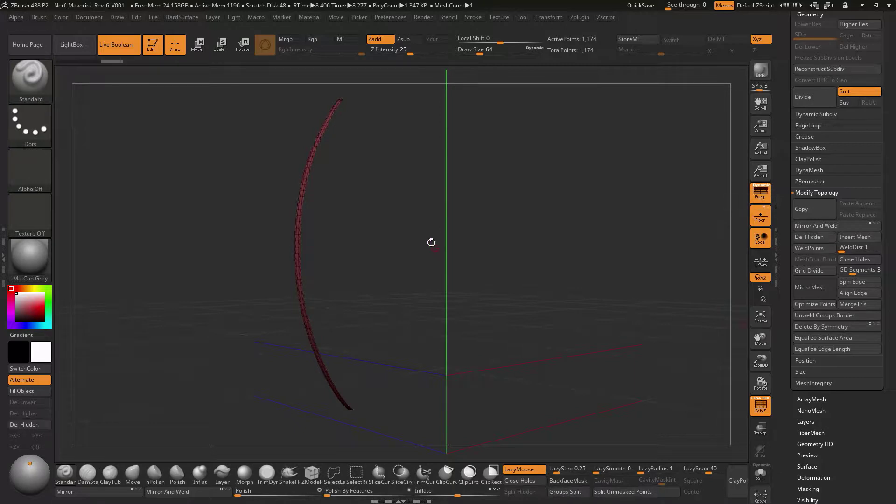
pyautogui.moveTo(431, 241); pyautogui.dragTo(494, 270)
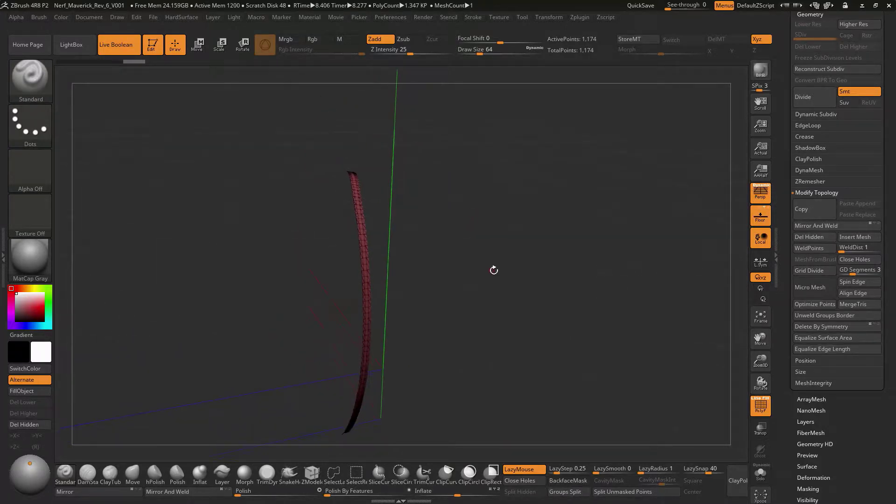
pyautogui.moveTo(556, 299); pyautogui.dragTo(586, 378)
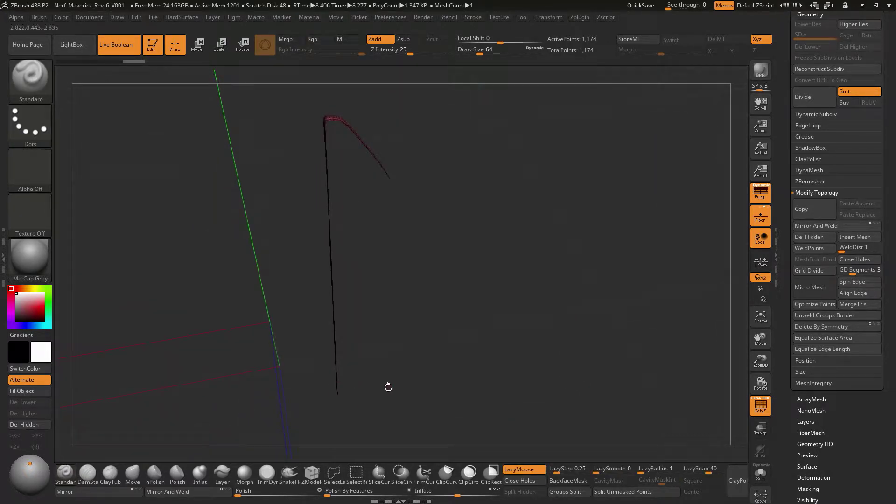
# Choose the SliceCurve brush and slice across the rim strip at its bends to separate the sections into polygroups
pyautogui.click(379, 475)
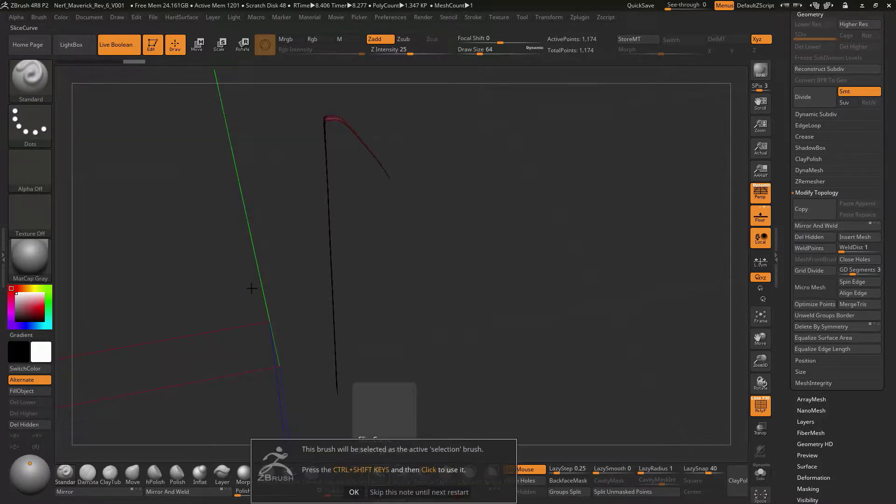
pyautogui.click(444, 488)
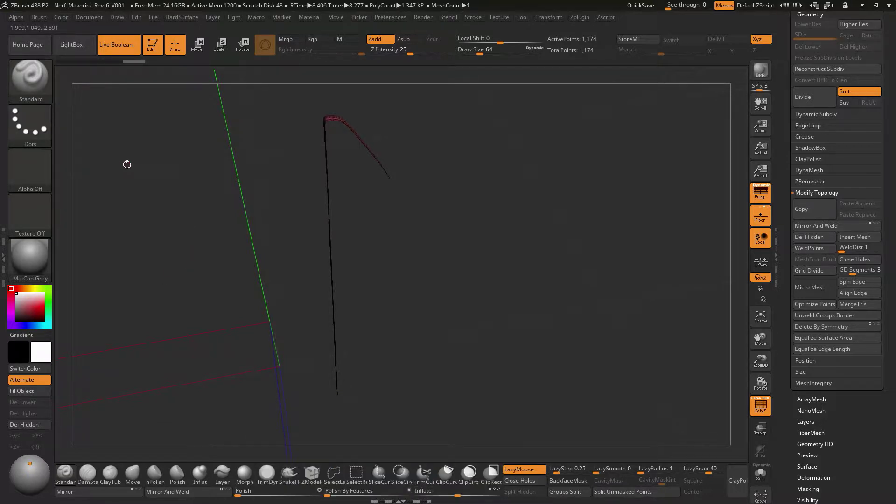
pyautogui.keyDown('ctrl'); pyautogui.keyDown('shift'); pyautogui.click(38, 71); pyautogui.keyUp('shift'); pyautogui.keyUp('ctrl')
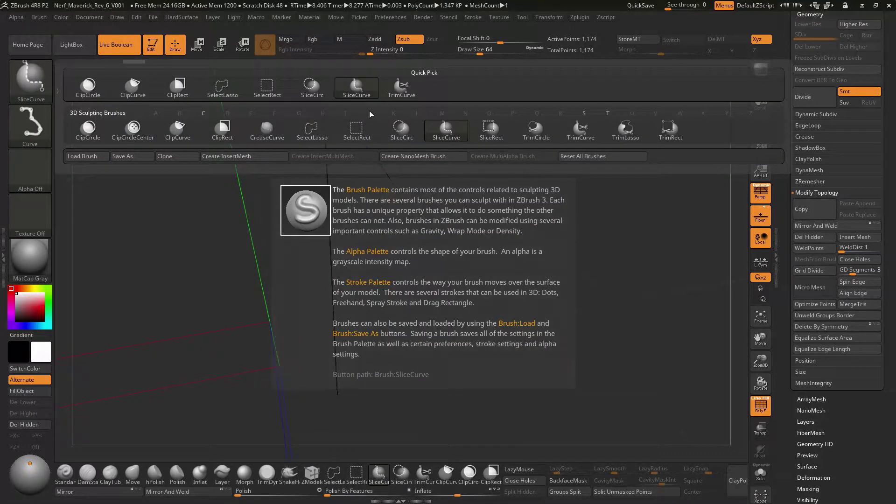
pyautogui.moveTo(466, 149)
pyautogui.mouseDown()
pyautogui.moveTo(468, 166)
pyautogui.moveTo(472, 160)
pyautogui.moveTo(452, 159)
pyautogui.mouseUp()
pyautogui.hotkey('ctrl', 'shift')
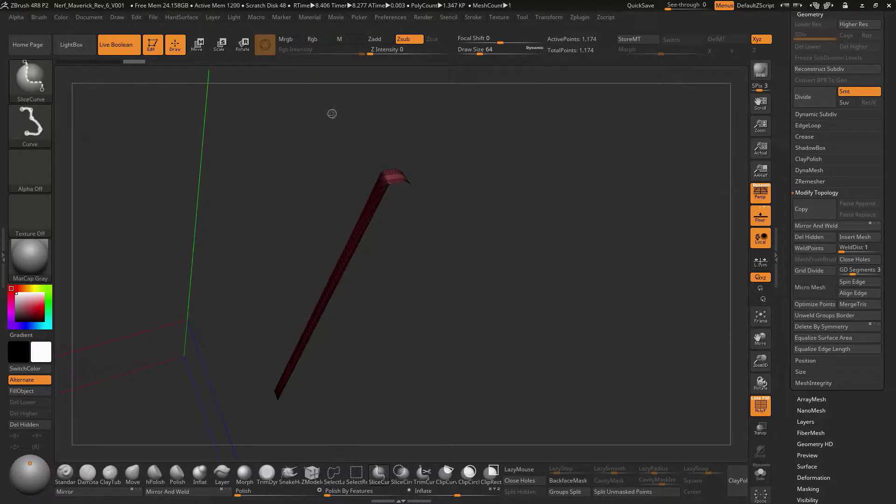
pyautogui.moveTo(381, 183); pyautogui.dragTo(384, 173)
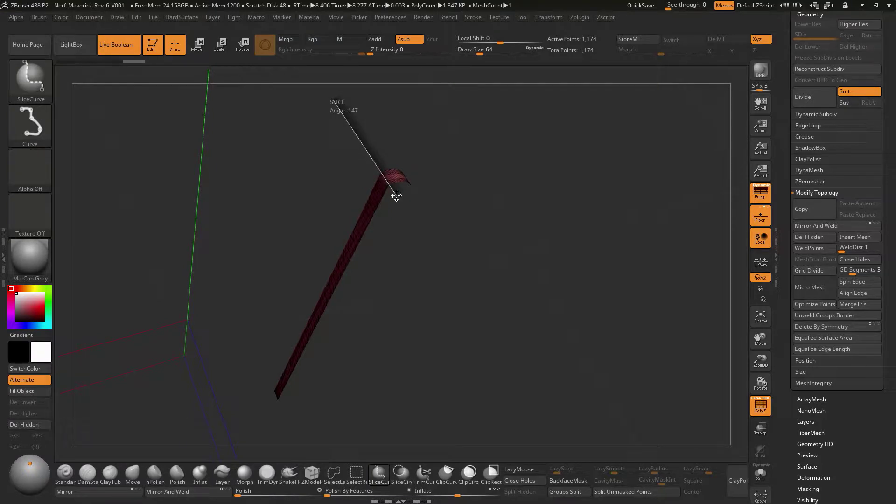
pyautogui.keyDown('ctrl'); pyautogui.keyDown('shift'); pyautogui.moveTo(397, 196); pyautogui.dragTo(397, 195); pyautogui.keyUp('shift'); pyautogui.keyUp('ctrl')
pyautogui.moveTo(548, 216)
pyautogui.mouseDown()
pyautogui.moveTo(537, 259)
pyautogui.moveTo(527, 252)
pyautogui.moveTo(460, 280)
pyautogui.moveTo(446, 316)
pyautogui.moveTo(469, 332)
pyautogui.moveTo(451, 352)
pyautogui.moveTo(460, 371)
pyautogui.moveTo(386, 350)
pyautogui.mouseUp()
pyautogui.keyDown('ctrl'); pyautogui.keyDown('shift'); pyautogui.moveTo(296, 304); pyautogui.dragTo(410, 314); pyautogui.keyUp('shift'); pyautogui.keyUp('ctrl')
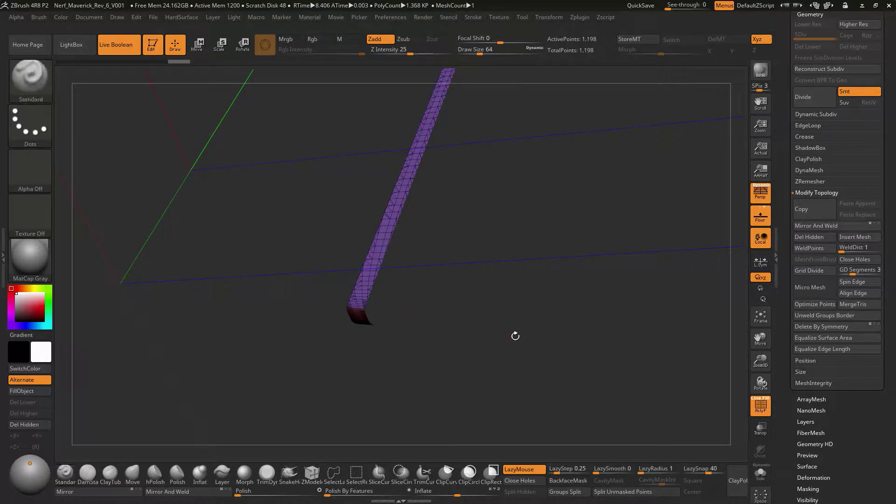
# Isolate individual polygroups of the sliced strip in turn to check how the sections are separated
pyautogui.moveTo(528, 342)
pyautogui.mouseDown()
pyautogui.moveTo(481, 279)
pyautogui.moveTo(484, 260)
pyautogui.moveTo(453, 344)
pyautogui.moveTo(456, 234)
pyautogui.mouseUp()
pyautogui.hotkey('ctrl', 'shift')
pyautogui.keyDown('ctrl'); pyautogui.keyDown('shift'); pyautogui.click(454, 231); pyautogui.keyUp('shift'); pyautogui.keyUp('ctrl')
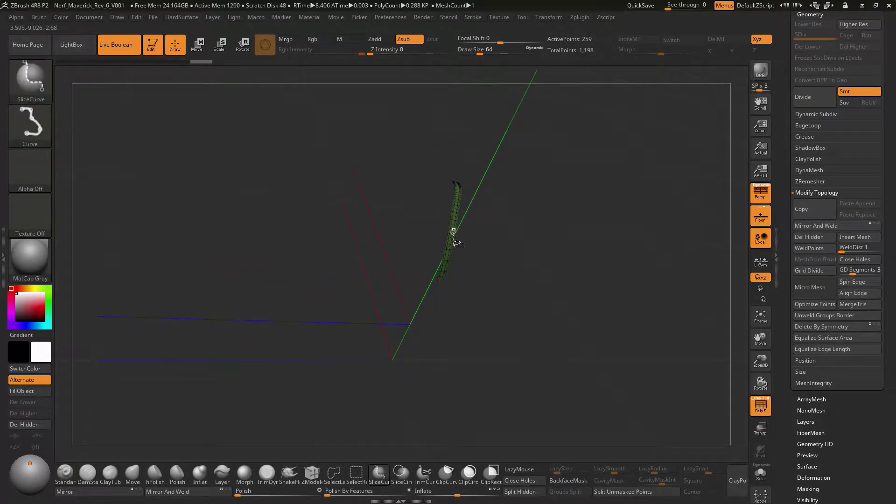
pyautogui.keyDown('ctrl'); pyautogui.keyDown('shift'); pyautogui.click(450, 244); pyautogui.keyUp('shift'); pyautogui.keyUp('ctrl')
pyautogui.keyDown('ctrl'); pyautogui.keyDown('shift'); pyautogui.click(426, 316); pyautogui.keyUp('shift'); pyautogui.keyUp('ctrl')
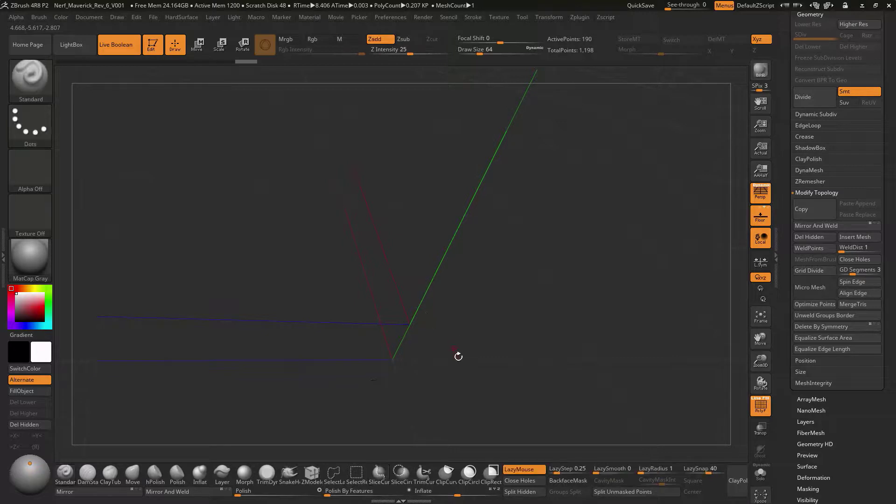
pyautogui.moveTo(458, 356)
pyautogui.mouseDown()
pyautogui.moveTo(477, 317)
pyautogui.moveTo(401, 283)
pyautogui.mouseUp()
pyautogui.hotkey('ctrl', 'shift')
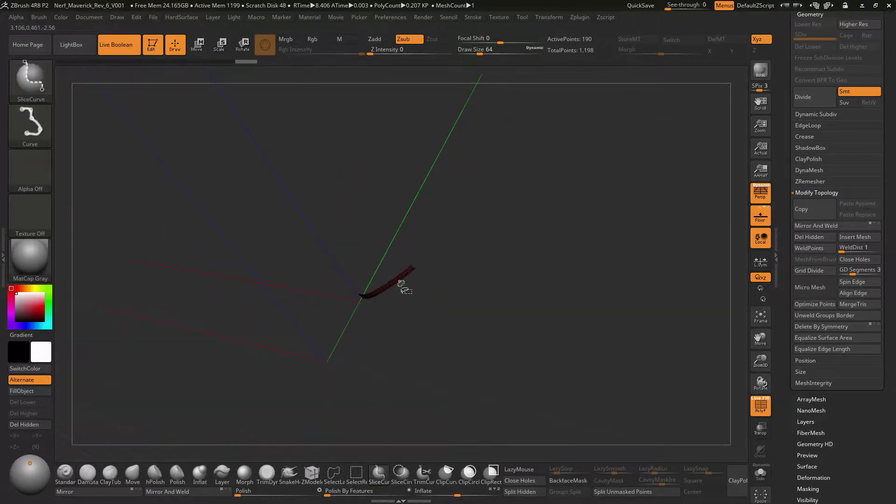
pyautogui.keyDown('ctrl'); pyautogui.keyDown('shift'); pyautogui.click(395, 279); pyautogui.keyUp('shift'); pyautogui.keyUp('ctrl')
pyautogui.hotkey('ctrl', 'z')
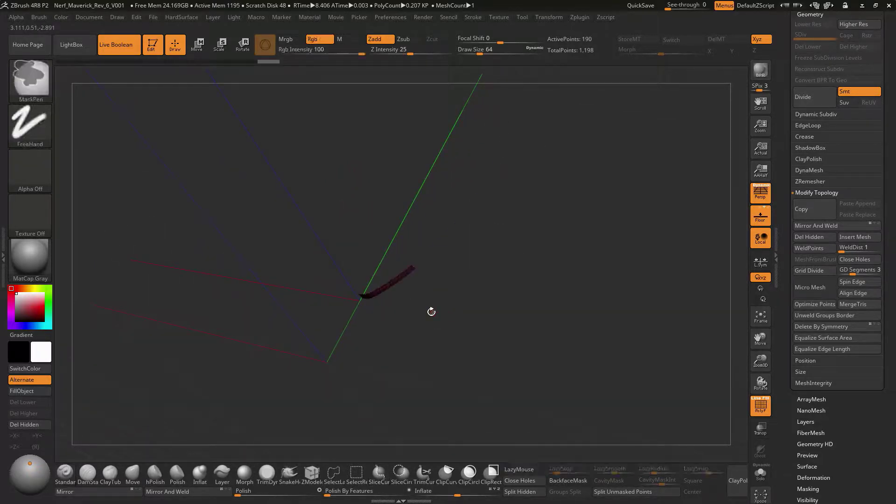
# Hide the other sliced polygroups so that only the curved purple section of the strip remains visible
pyautogui.moveTo(443, 307)
pyautogui.mouseDown()
pyautogui.moveTo(522, 351)
pyautogui.moveTo(452, 281)
pyautogui.moveTo(496, 296)
pyautogui.moveTo(486, 280)
pyautogui.moveTo(516, 281)
pyautogui.moveTo(494, 329)
pyautogui.mouseUp()
pyautogui.moveTo(433, 343); pyautogui.dragTo(468, 327)
pyautogui.keyDown('ctrl'); pyautogui.keyDown('shift'); pyautogui.click(498, 298); pyautogui.keyUp('shift'); pyautogui.keyUp('ctrl')
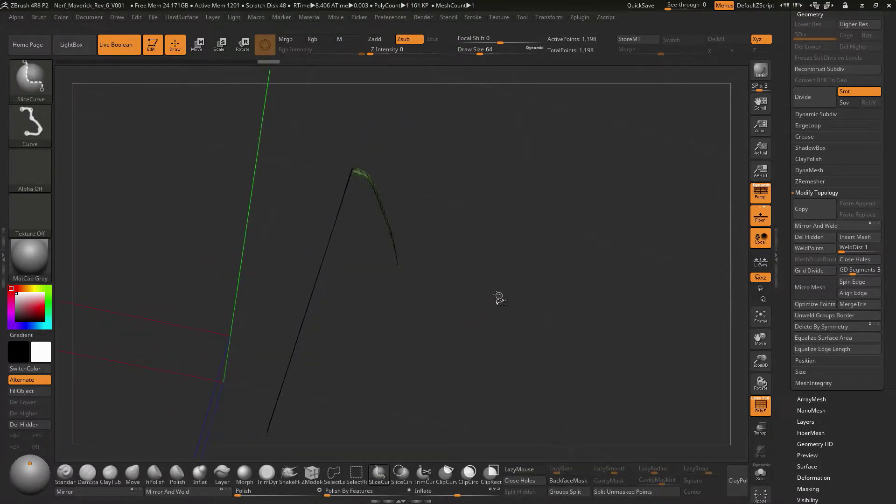
pyautogui.moveTo(498, 298); pyautogui.dragTo(589, 288)
pyautogui.keyDown('ctrl'); pyautogui.keyDown('shift'); pyautogui.click(376, 213); pyautogui.keyUp('shift'); pyautogui.keyUp('ctrl')
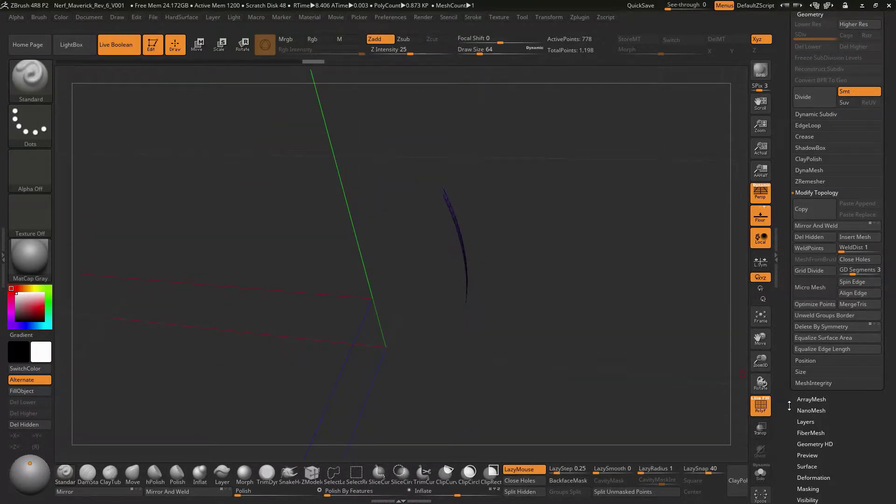
pyautogui.moveTo(789, 405); pyautogui.dragTo(824, 322)
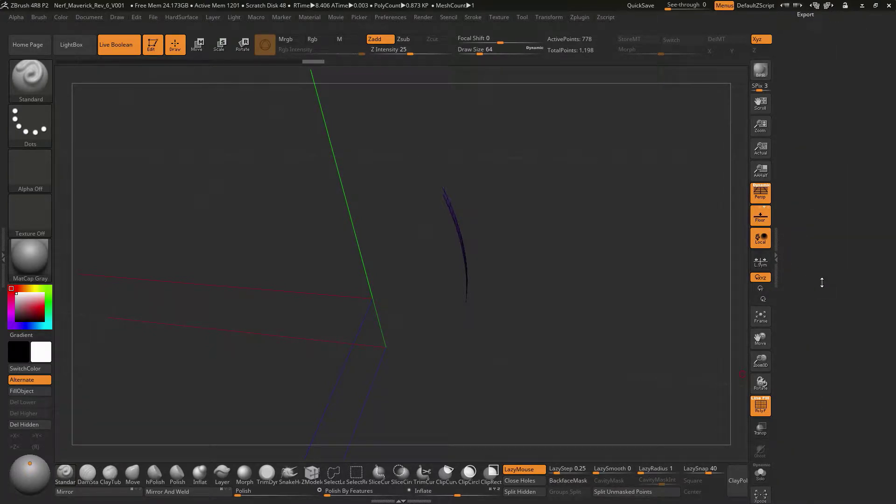
# Turn on double-sided display for the visible strip mesh and view its inner and outer faces
pyautogui.click(815, 283)
pyautogui.click(811, 380)
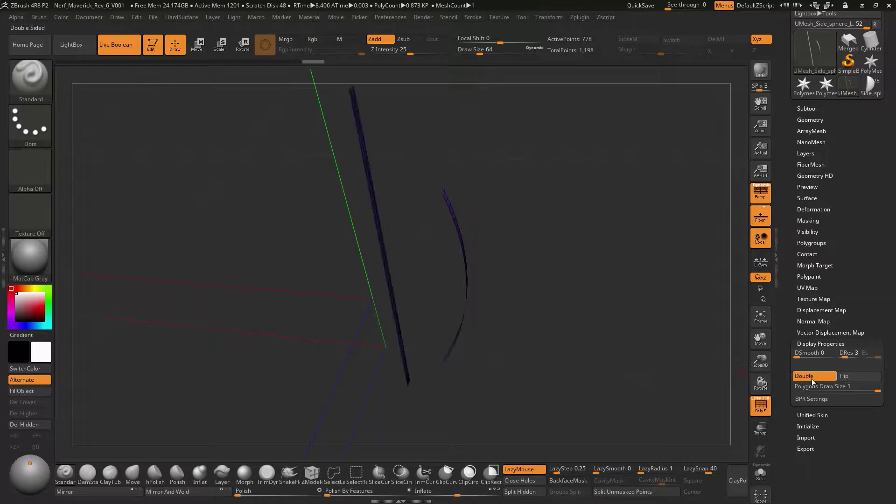
pyautogui.moveTo(561, 303); pyautogui.dragTo(611, 347)
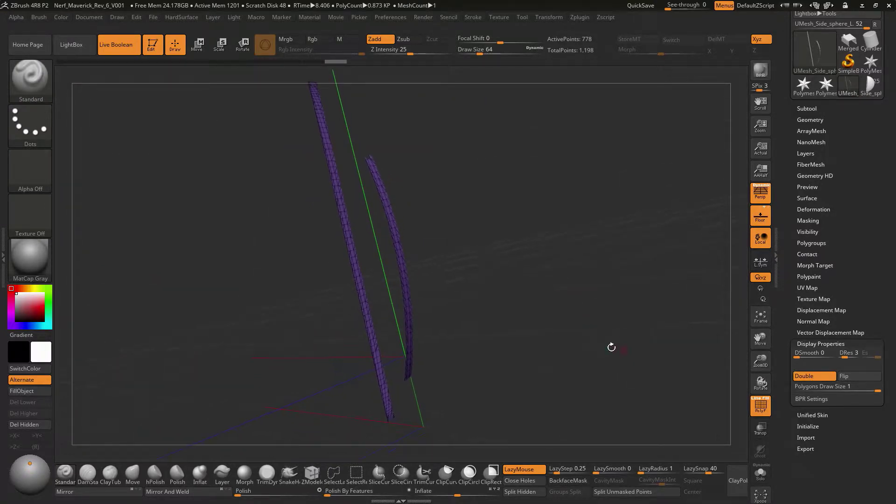
# Assign separate polygroups to the visible straight and curved strip pieces with Auto Groups
pyautogui.click(812, 243)
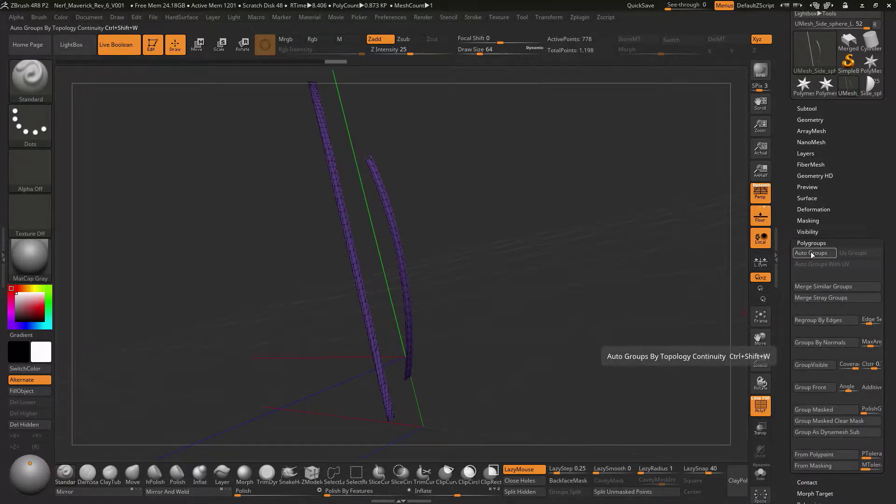
pyautogui.click(811, 253)
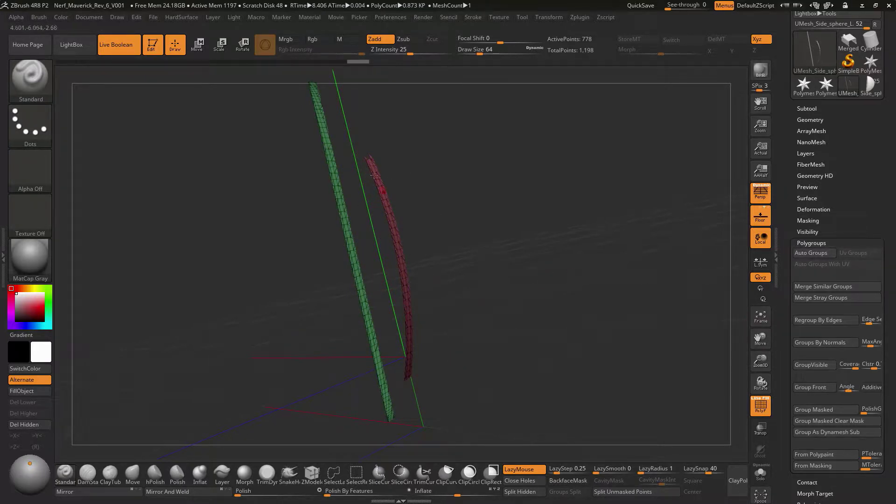
pyautogui.moveTo(488, 376); pyautogui.dragTo(409, 297)
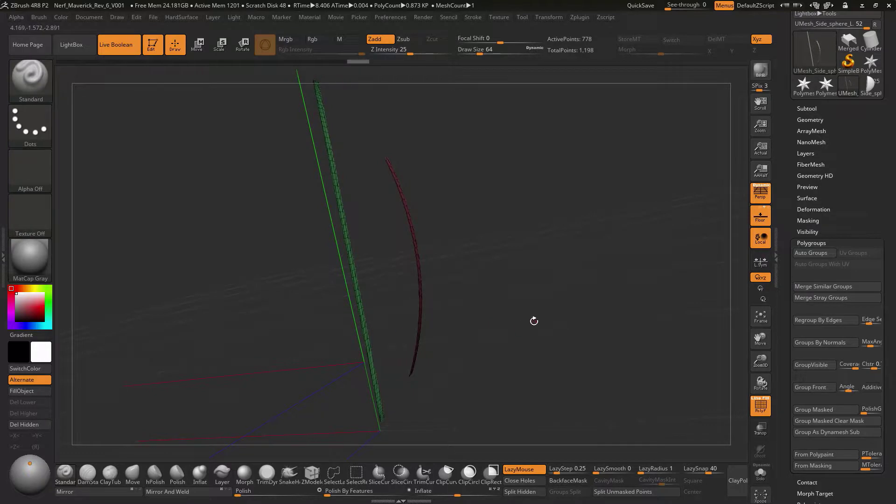
pyautogui.click(814, 253)
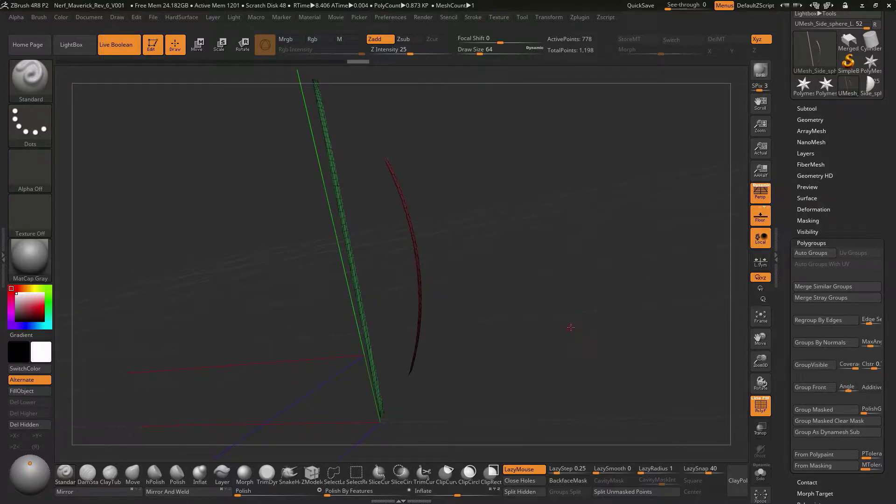
# Unhide the whole sliced mesh and hide its straight green polygroup, keeping the curved rim sections visible
pyautogui.keyDown('ctrl'); pyautogui.keyDown('shift'); pyautogui.click(579, 322); pyautogui.keyUp('shift'); pyautogui.keyUp('ctrl')
pyautogui.moveTo(516, 298)
pyautogui.mouseDown()
pyautogui.moveTo(561, 277)
pyautogui.moveTo(555, 282)
pyautogui.mouseUp()
pyautogui.hotkey('ctrl', 'shift')
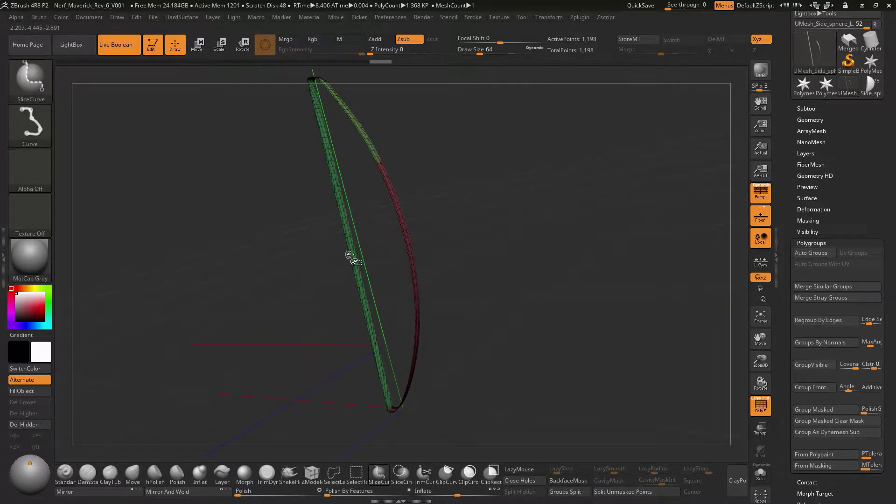
pyautogui.keyDown('ctrl'); pyautogui.keyDown('shift'); pyautogui.click(352, 255); pyautogui.keyUp('shift'); pyautogui.keyUp('ctrl')
pyautogui.keyDown('ctrl'); pyautogui.keyDown('shift'); pyautogui.click(352, 254); pyautogui.keyUp('shift'); pyautogui.keyUp('ctrl')
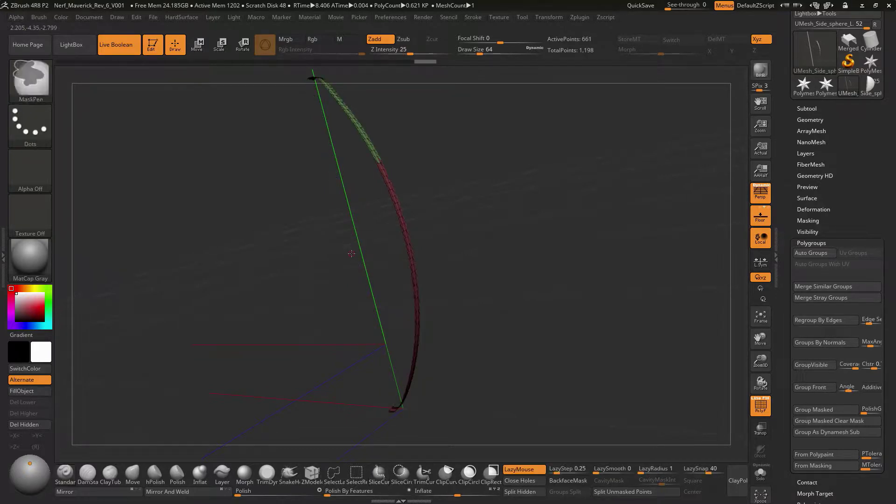
# Merge the visible curved rim sections into a single polygroup and delete the hidden polygons of the mesh
pyautogui.moveTo(567, 306)
pyautogui.mouseDown()
pyautogui.moveTo(561, 312)
pyautogui.moveTo(598, 317)
pyautogui.moveTo(556, 319)
pyautogui.moveTo(573, 321)
pyautogui.mouseUp()
pyautogui.press('ctrl')
pyautogui.hotkey('ctrl', 'w')
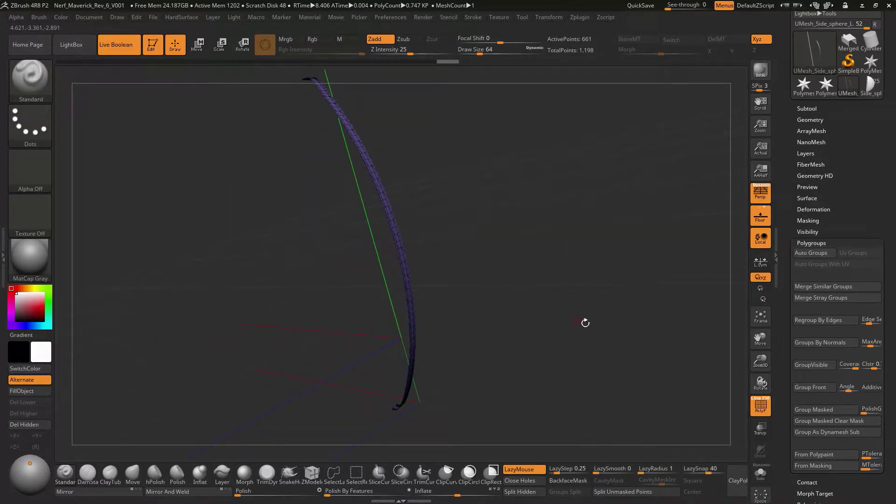
pyautogui.click(810, 120)
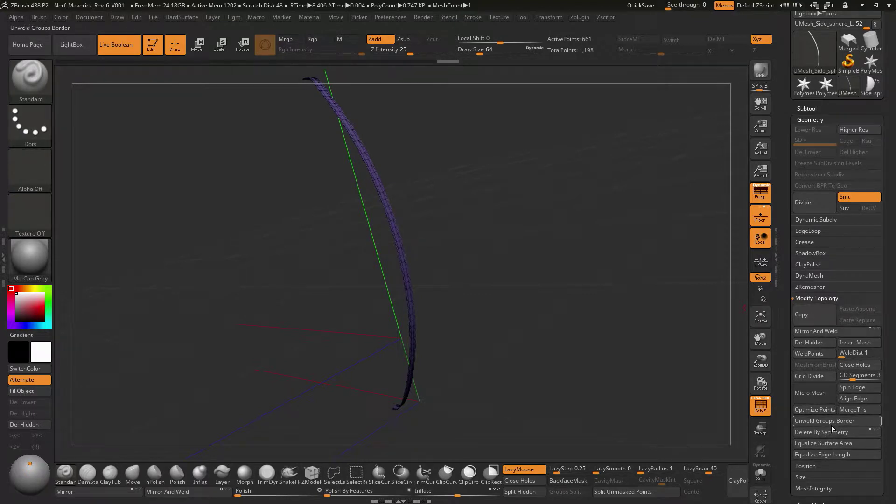
pyautogui.click(814, 343)
pyautogui.moveTo(528, 310); pyautogui.dragTo(565, 338)
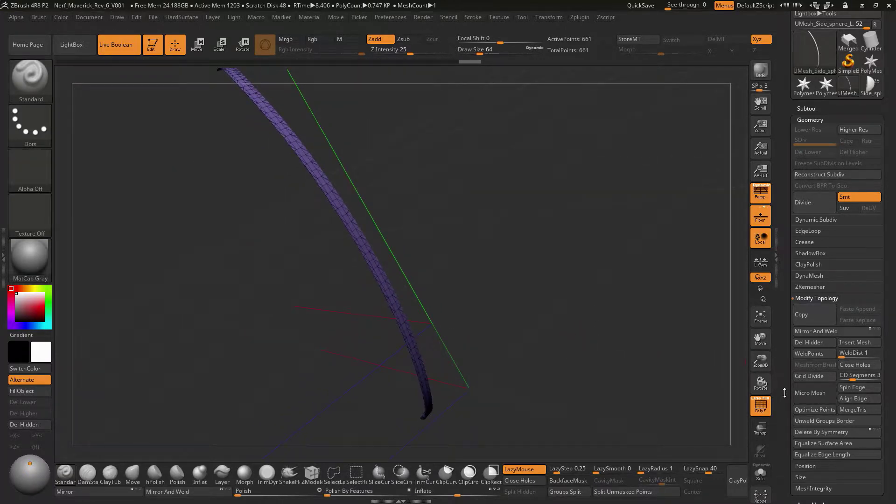
# Remesh the curved rim strip using ZRemesher with a target polygon count of 1
pyautogui.scroll(-1, 784, 393)
pyautogui.click(811, 265)
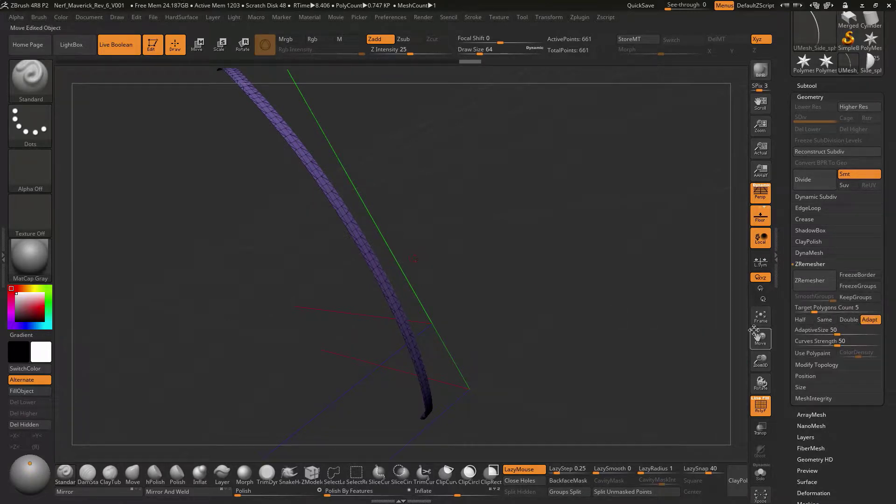
pyautogui.click(821, 309)
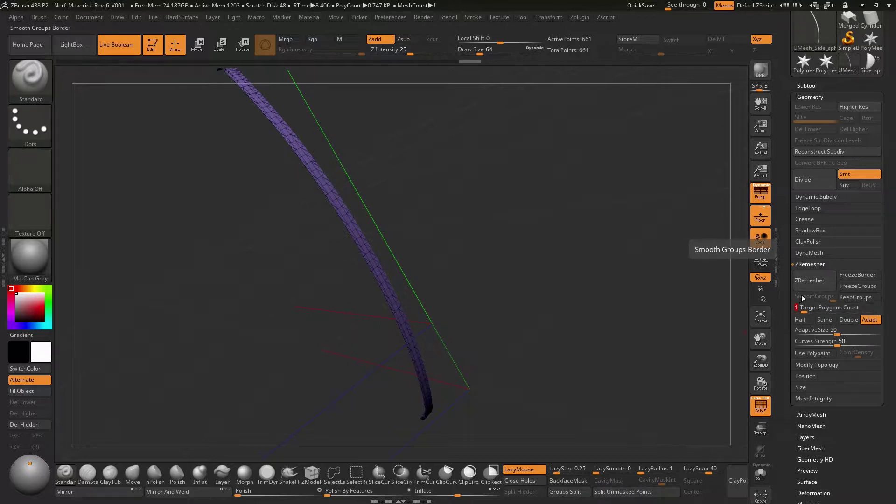
pyautogui.write('1')
pyautogui.click(808, 281)
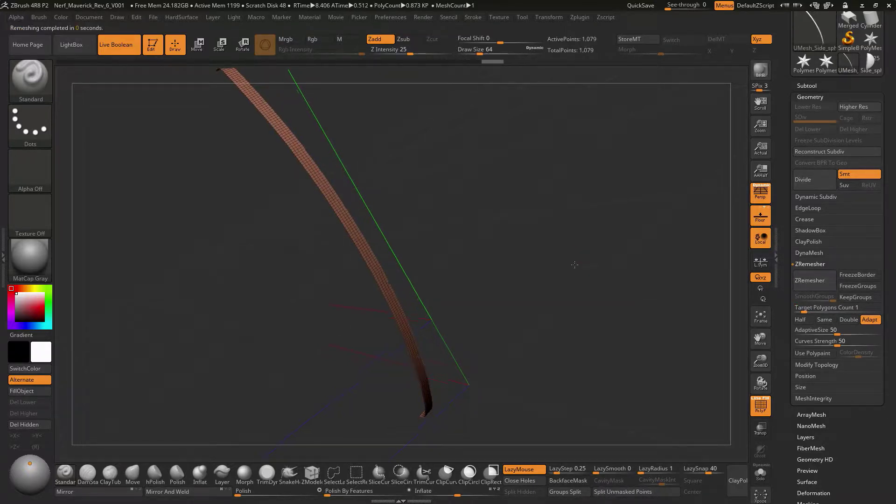
pyautogui.moveTo(575, 265); pyautogui.dragTo(583, 303)
pyautogui.moveTo(607, 308); pyautogui.dragTo(603, 276)
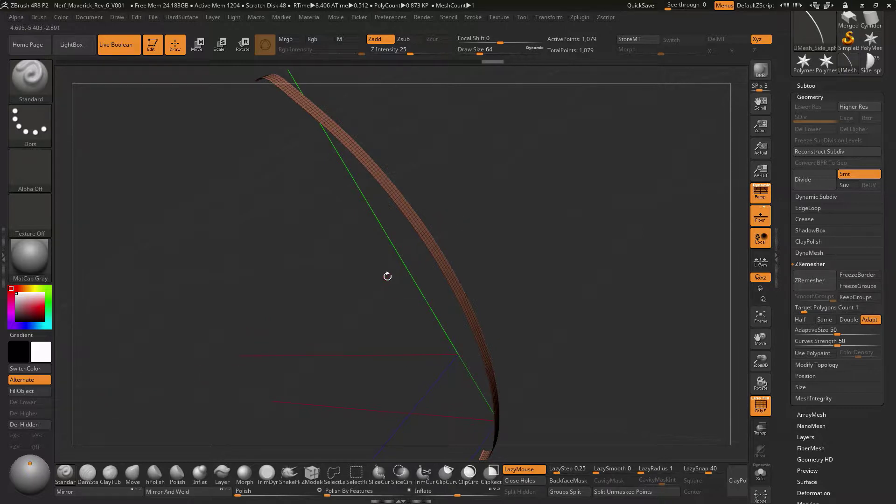
# Give the flat strip thickness with the ZModeler brush, using the QMesh polygon action on Polygroup All
pyautogui.press('b')
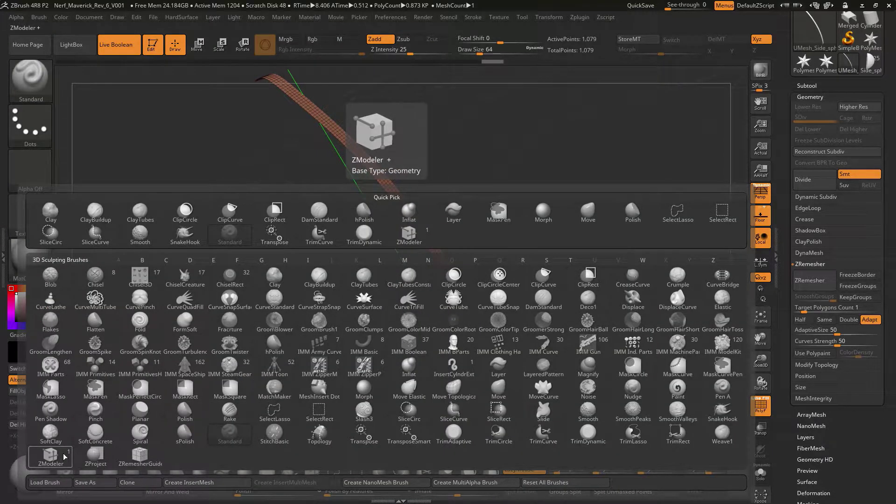
pyautogui.press('z')
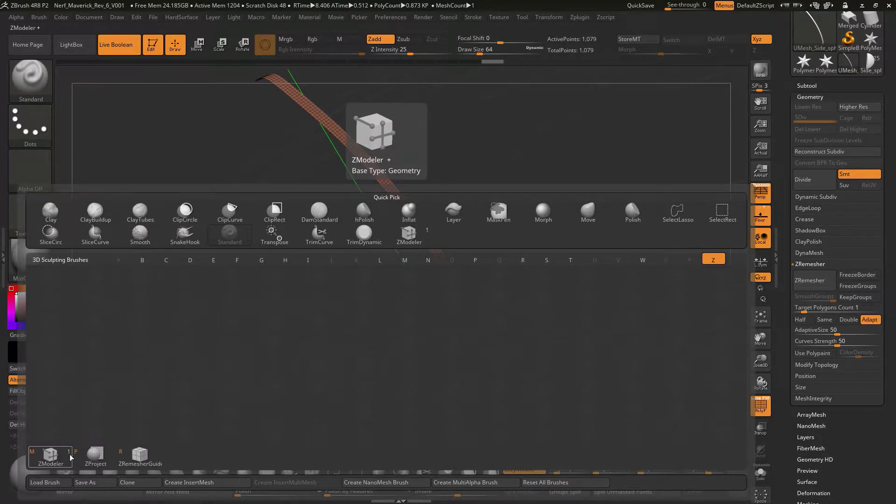
pyautogui.press('m')
pyautogui.moveTo(265, 293); pyautogui.dragTo(353, 273)
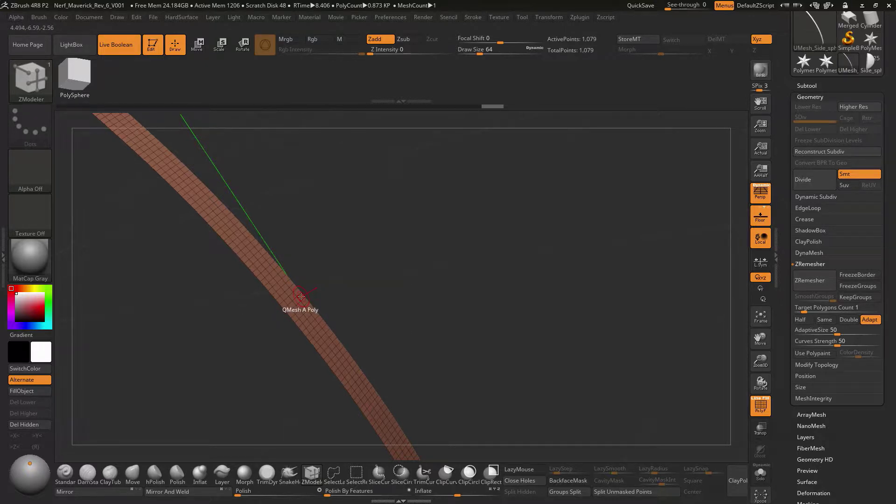
pyautogui.press('space')
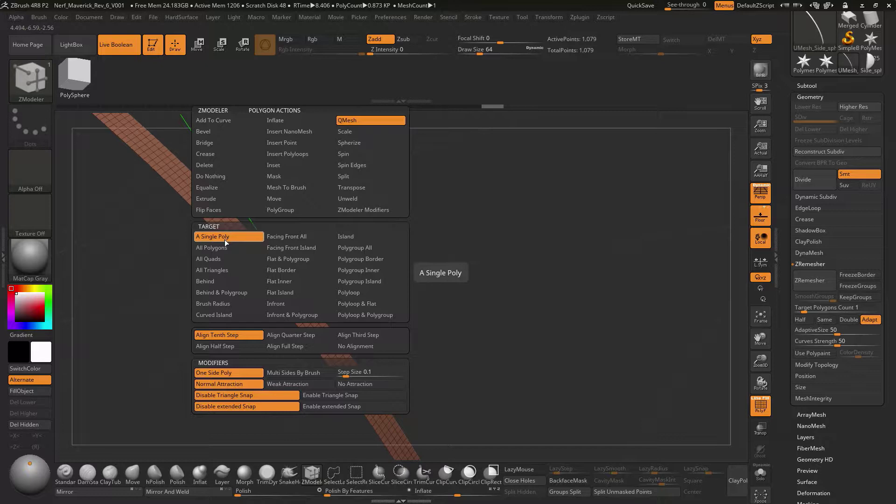
pyautogui.click(357, 251)
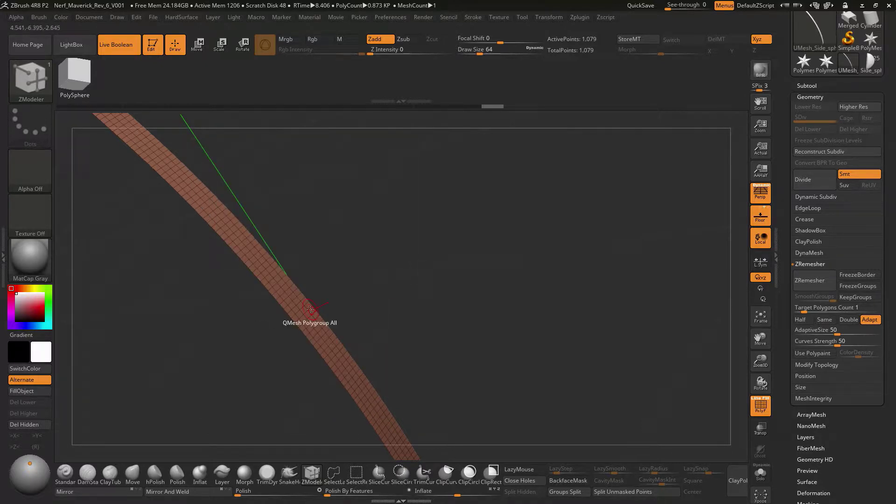
pyautogui.moveTo(311, 310); pyautogui.dragTo(327, 306)
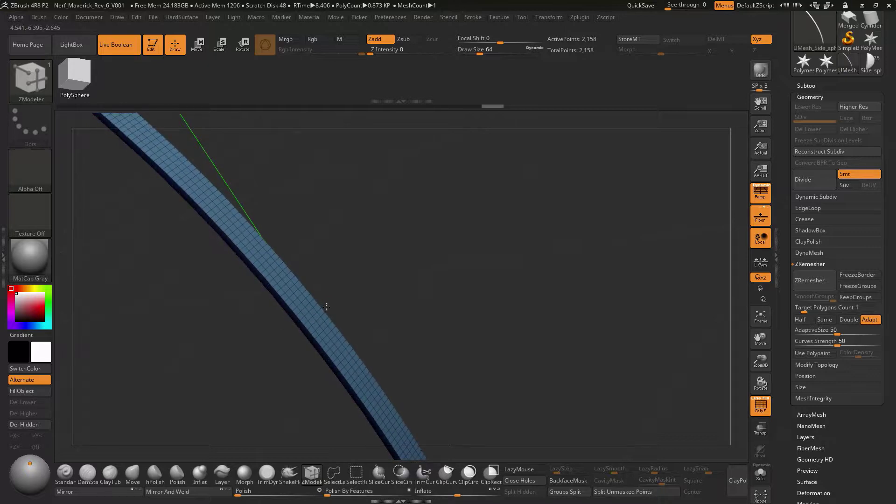
# Thicken the strip further by extruding its broad face polygroup with QMesh to add a second row of side polygons
pyautogui.moveTo(382, 315); pyautogui.dragTo(403, 300)
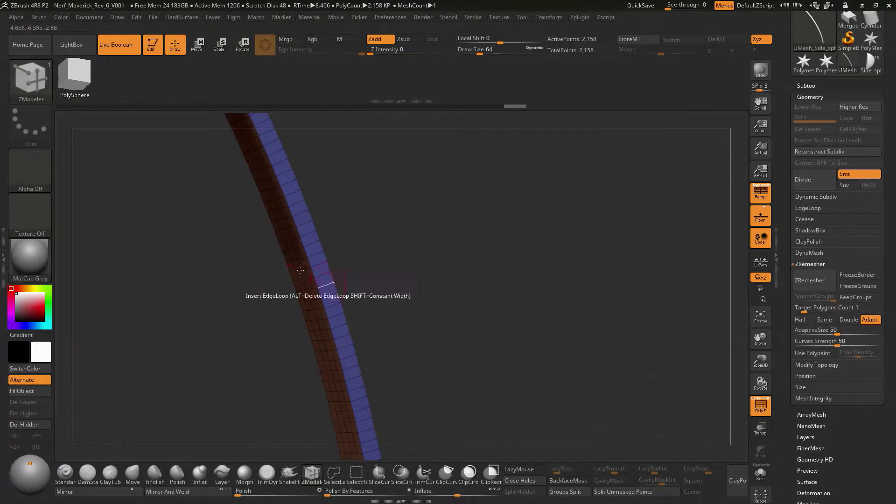
pyautogui.click(308, 259)
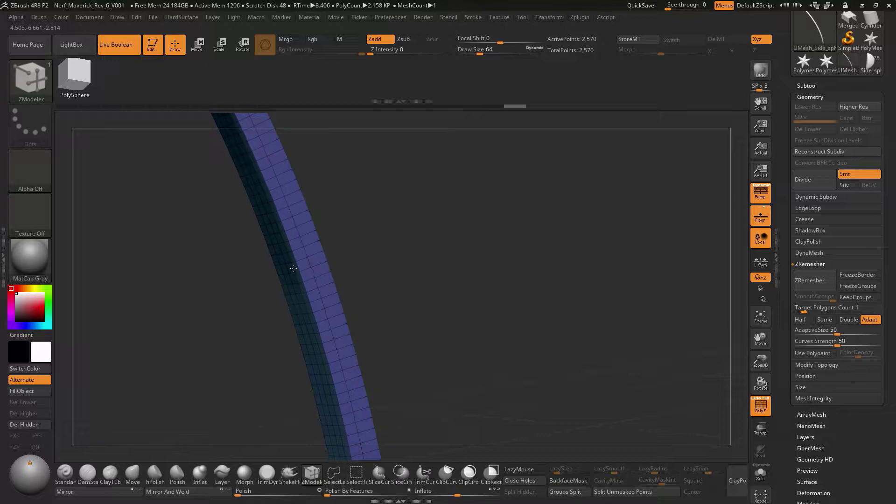
pyautogui.moveTo(299, 267); pyautogui.dragTo(296, 268)
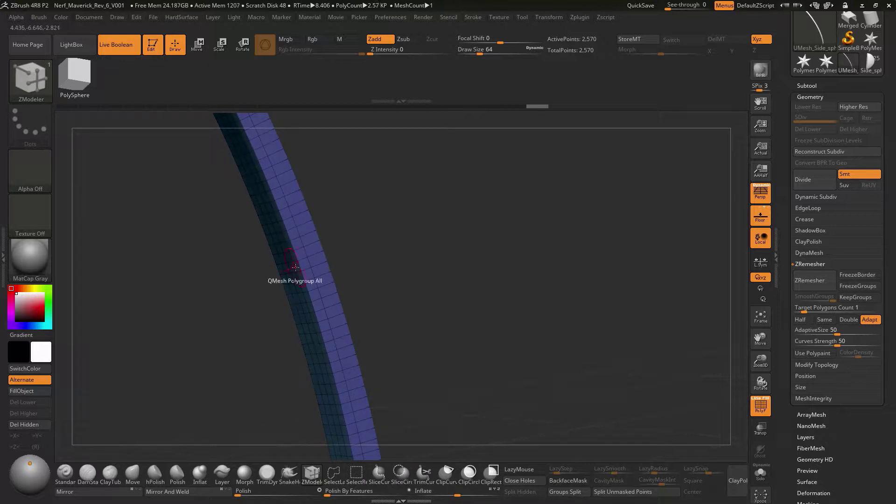
pyautogui.moveTo(417, 269); pyautogui.dragTo(424, 270)
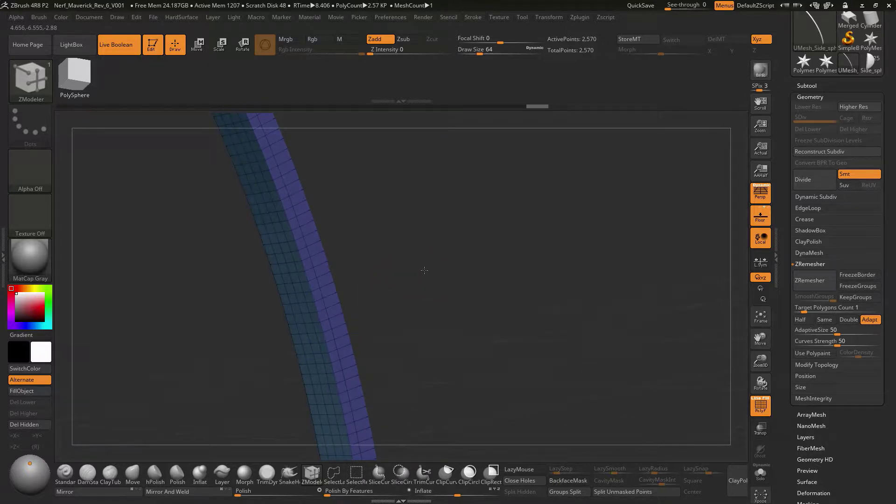
pyautogui.hotkey('ctrl', 'z')
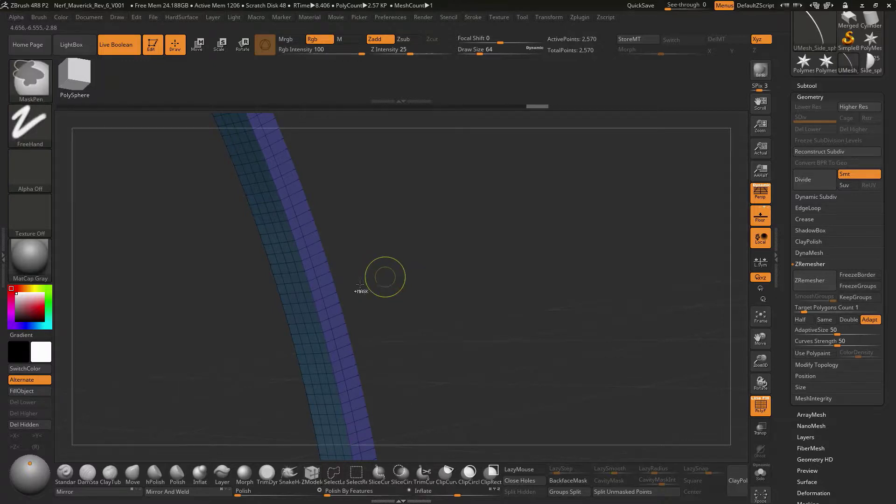
pyautogui.moveTo(311, 273); pyautogui.dragTo(288, 275)
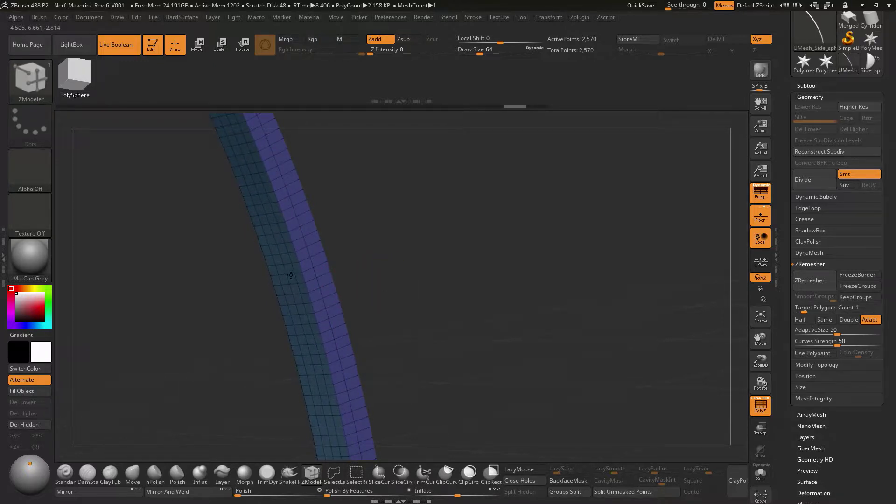
pyautogui.moveTo(464, 290); pyautogui.dragTo(444, 303)
pyautogui.hotkey('ctrl', 'z')
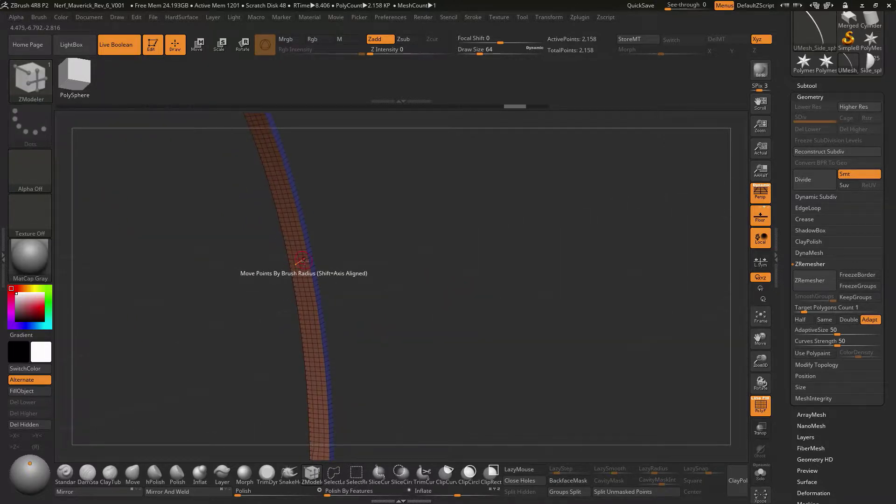
pyautogui.hotkey('ctrl', 'shift', 'z')
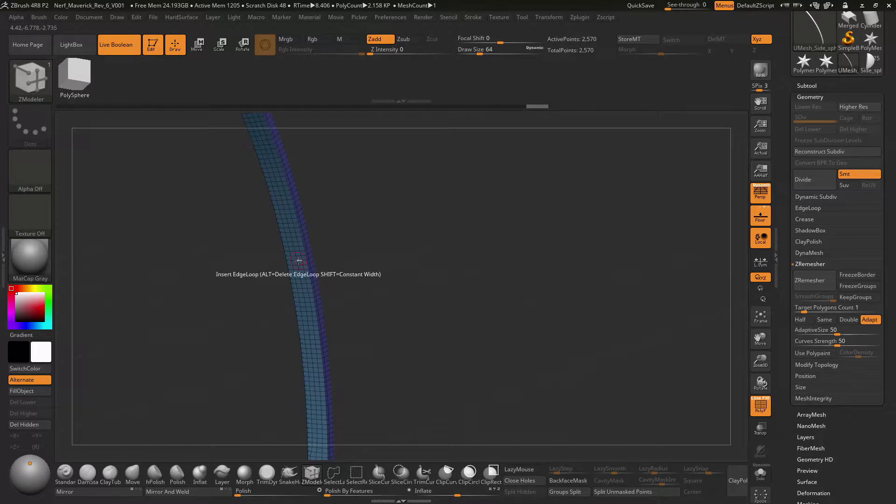
# Try one more QMesh extrusion on the strip's broad face polygroup and undo it
pyautogui.moveTo(298, 250)
pyautogui.mouseDown()
pyautogui.moveTo(364, 266)
pyautogui.moveTo(351, 284)
pyautogui.moveTo(300, 262)
pyautogui.moveTo(283, 268)
pyautogui.mouseUp()
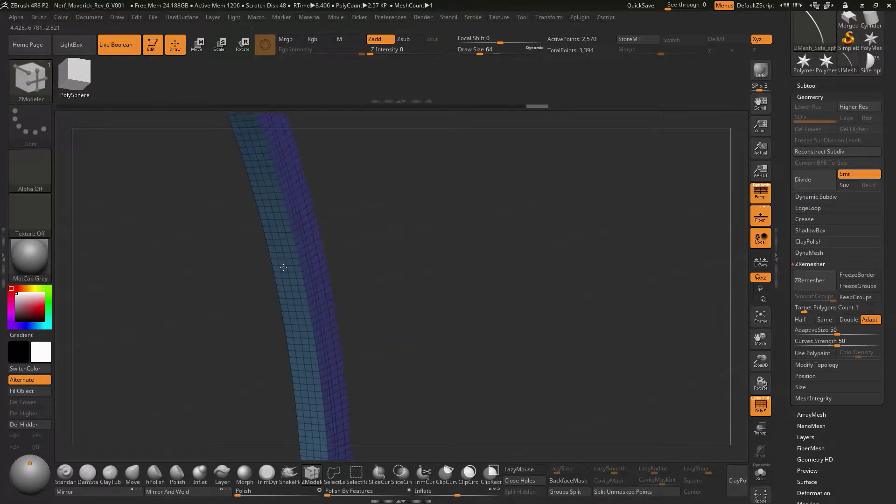
pyautogui.moveTo(367, 267); pyautogui.dragTo(398, 267)
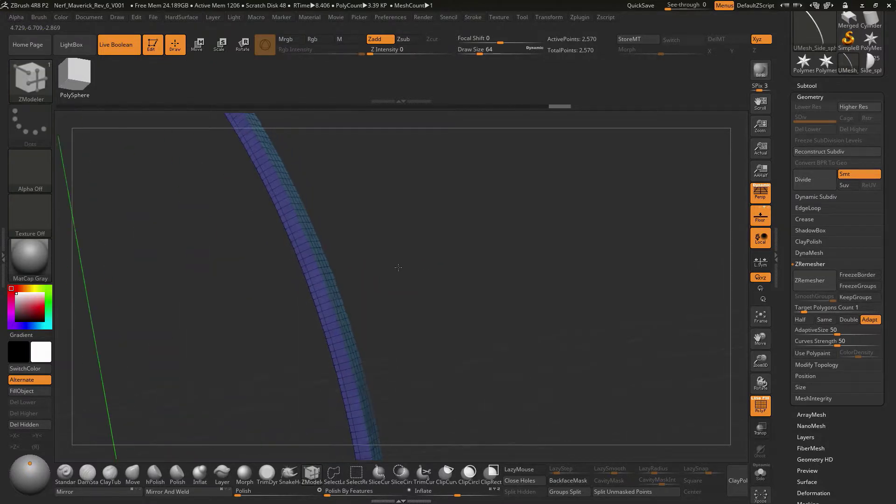
pyautogui.hotkey('ctrl', 'z')
# Set the draw size to 22 and bevel the complete edge loop between the strip's broad face and side with ZModeler
pyautogui.moveTo(435, 293); pyautogui.dragTo(424, 333)
pyautogui.moveTo(355, 304); pyautogui.dragTo(379, 307)
pyautogui.press('s')
pyautogui.moveTo(419, 281); pyautogui.dragTo(411, 279)
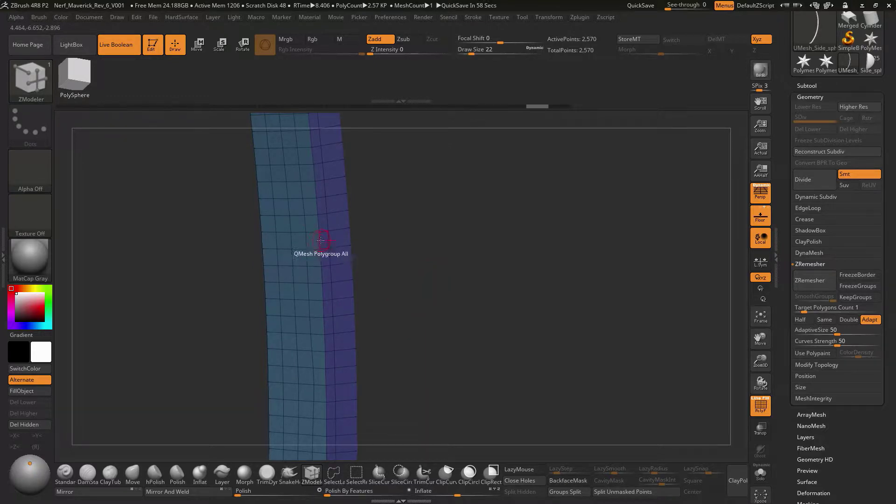
pyautogui.press('space')
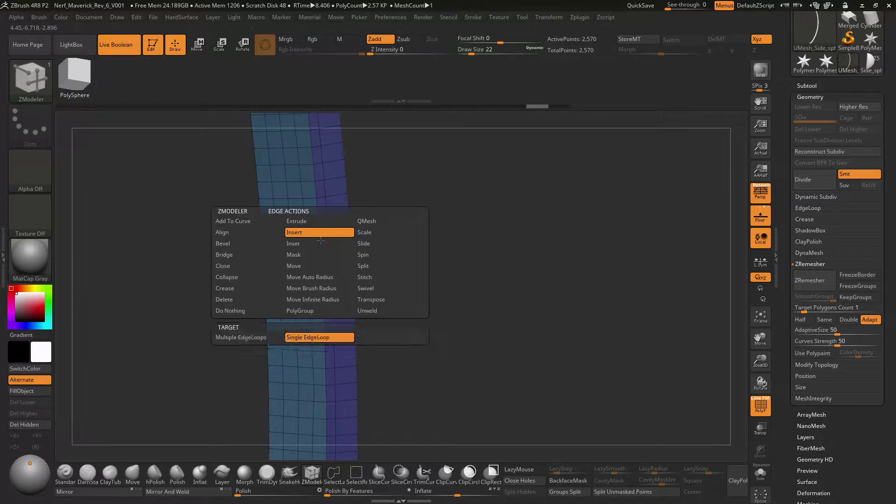
pyautogui.click(231, 244)
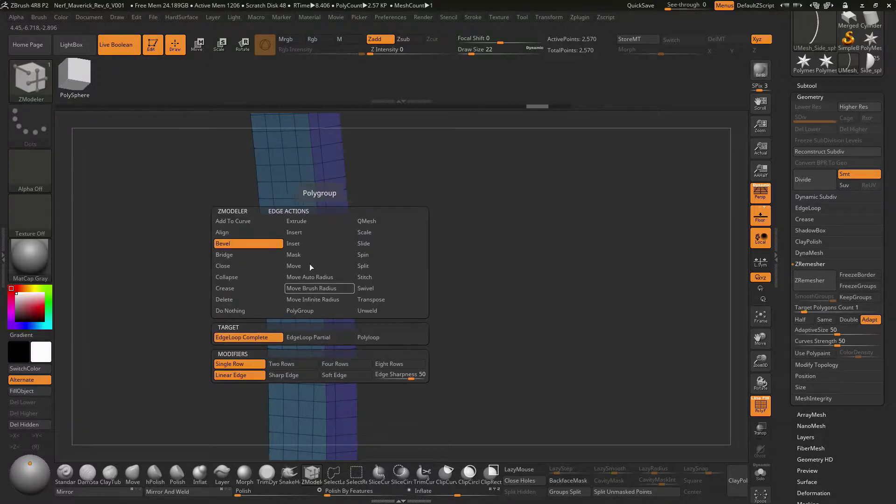
pyautogui.click(320, 226)
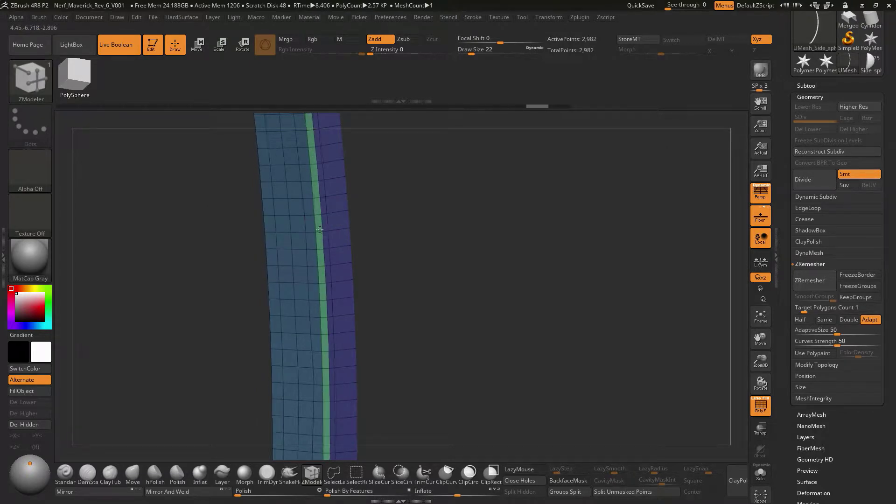
# Narrow the bevel along the strip's edge and smooth the strip with Dynamic Subdiv, always accepting its automatic activation
pyautogui.moveTo(320, 226); pyautogui.dragTo(318, 229)
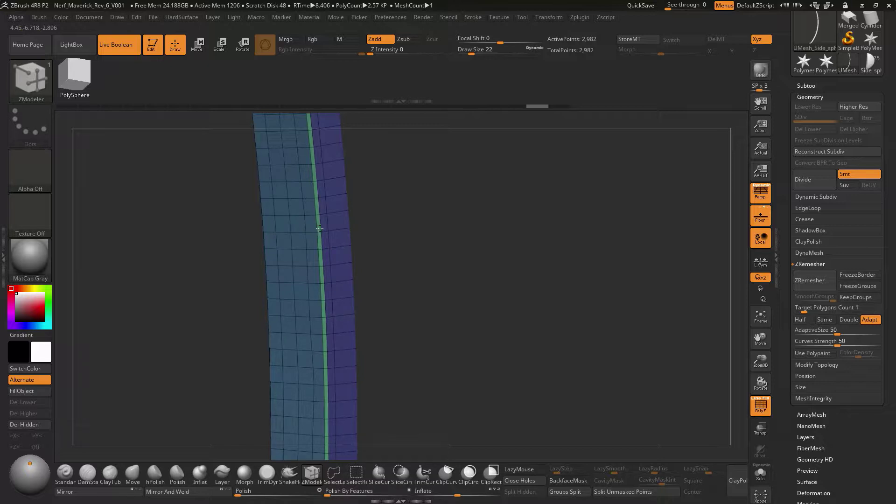
pyautogui.press('d')
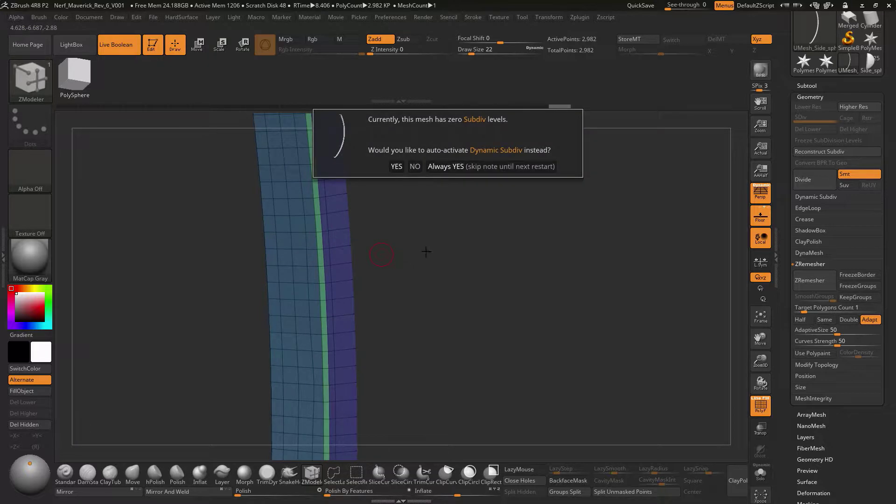
pyautogui.click(444, 167)
pyautogui.moveTo(424, 252)
pyautogui.mouseDown()
pyautogui.moveTo(400, 322)
pyautogui.moveTo(434, 310)
pyautogui.moveTo(330, 262)
pyautogui.mouseUp()
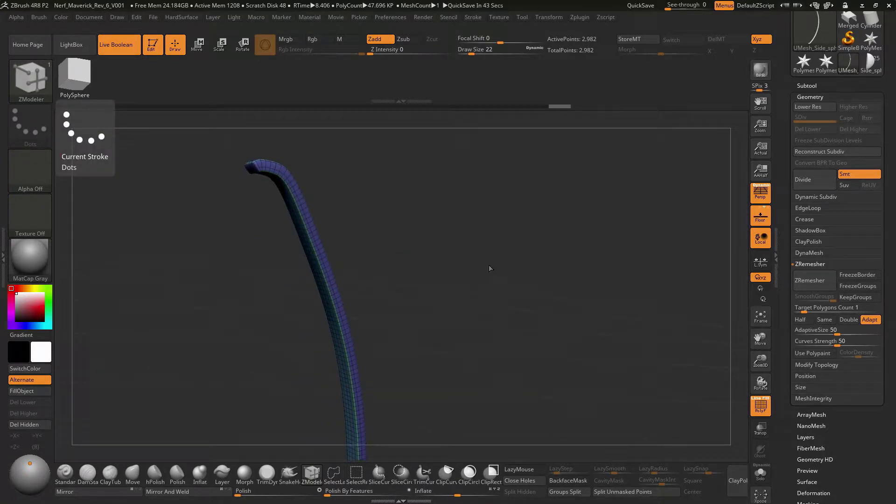
pyautogui.moveTo(490, 268); pyautogui.dragTo(521, 252)
pyautogui.moveTo(682, 279); pyautogui.dragTo(705, 264)
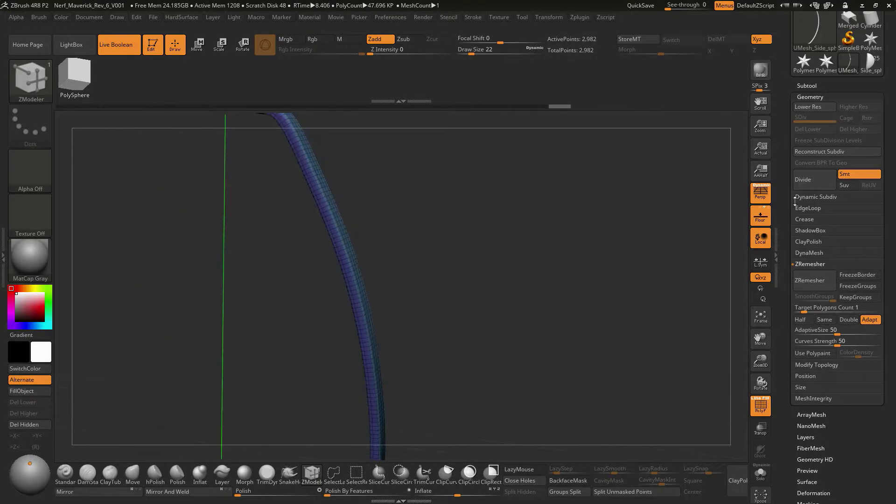
# Open the subtool list, switch back to the Side_sphere_L gun tool and turn off the PolyFrame display
pyautogui.moveTo(789, 99); pyautogui.dragTo(794, 162)
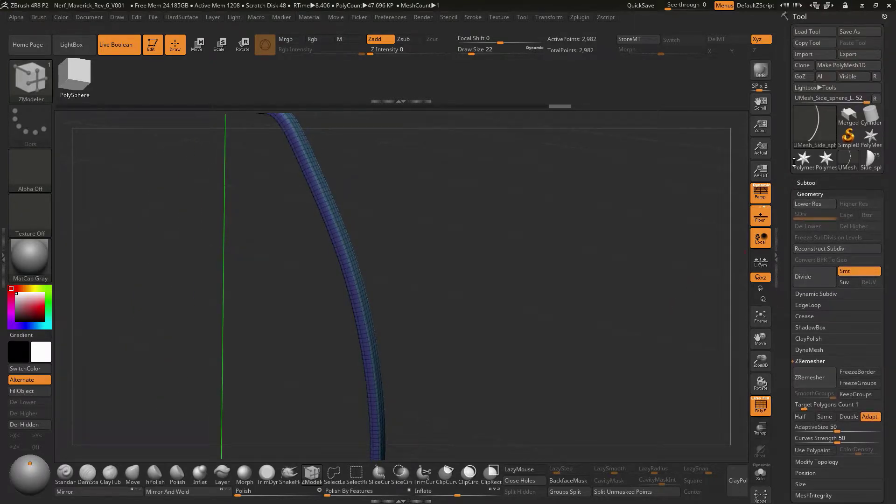
pyautogui.moveTo(800, 133)
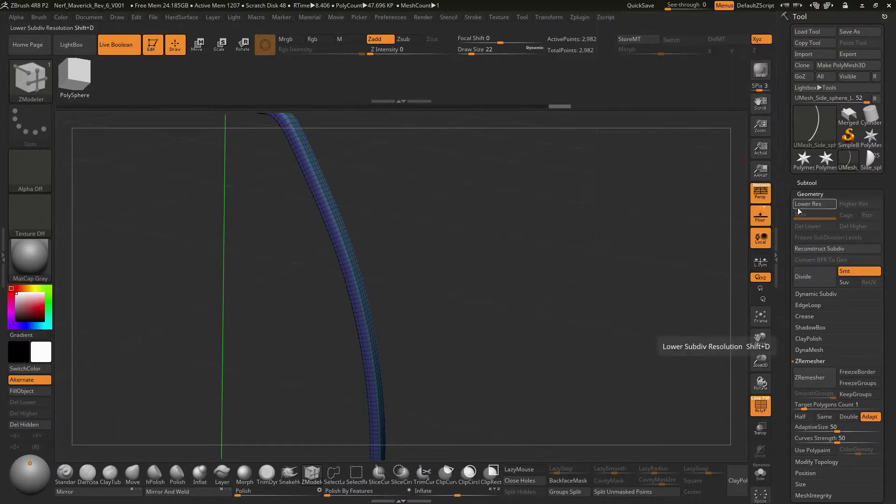
pyautogui.moveTo(787, 303); pyautogui.dragTo(789, 272)
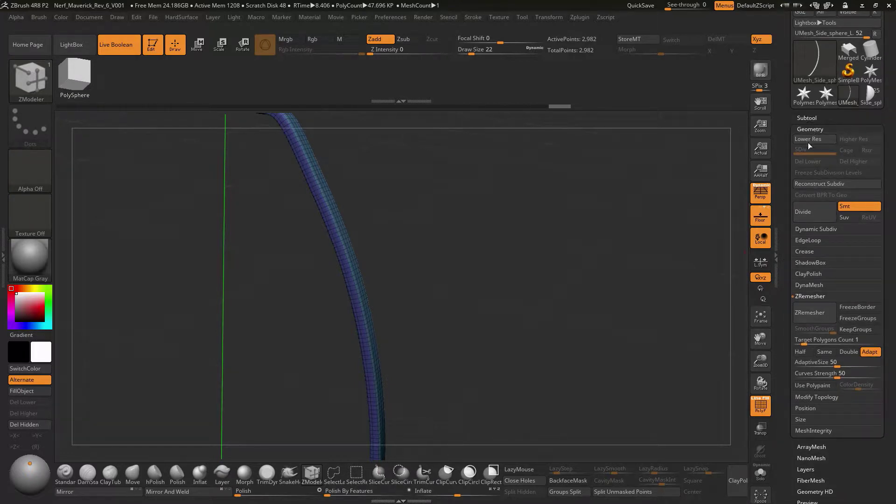
pyautogui.click(798, 118)
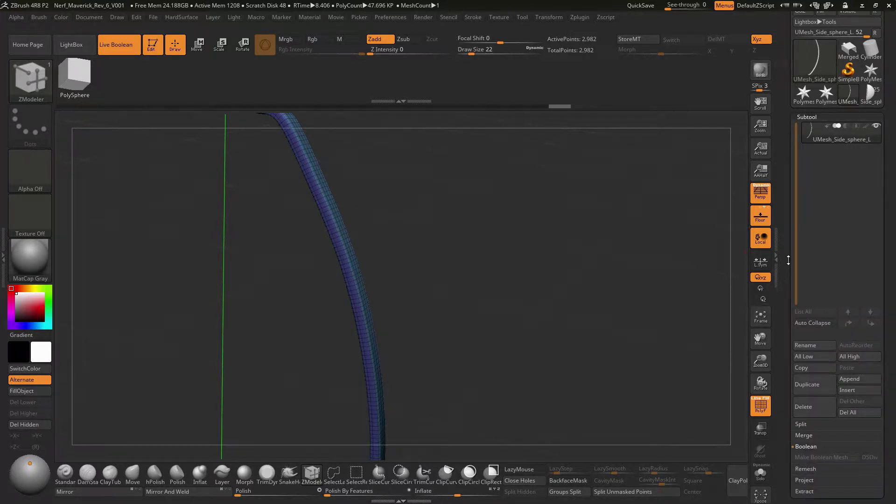
pyautogui.moveTo(788, 260)
pyautogui.mouseDown()
pyautogui.moveTo(785, 296)
pyautogui.moveTo(783, 276)
pyautogui.mouseUp()
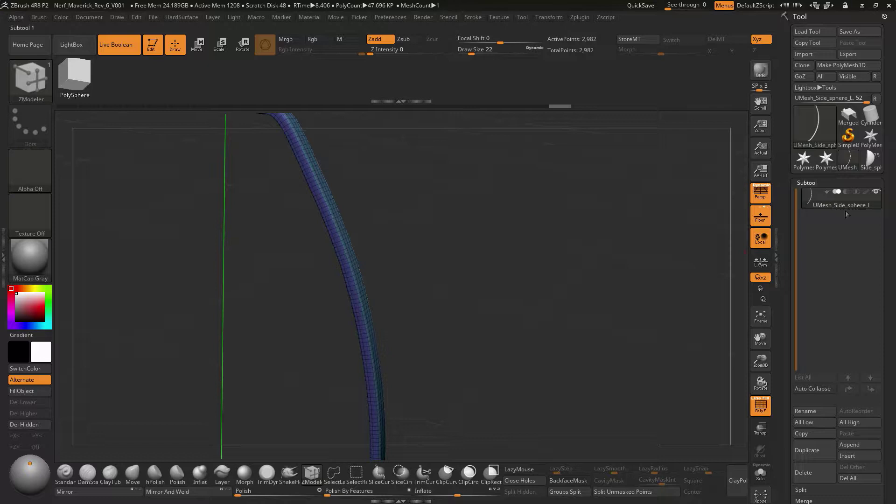
pyautogui.click(871, 160)
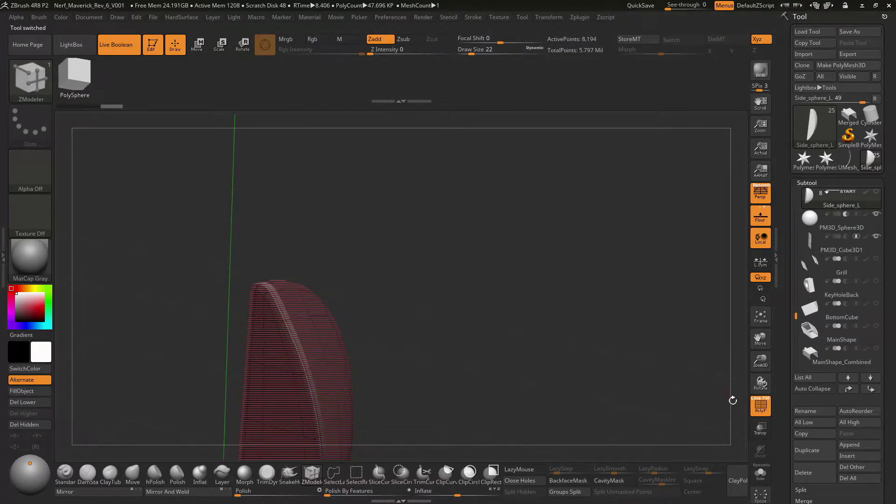
pyautogui.click(760, 411)
pyautogui.moveTo(637, 393); pyautogui.dragTo(771, 301)
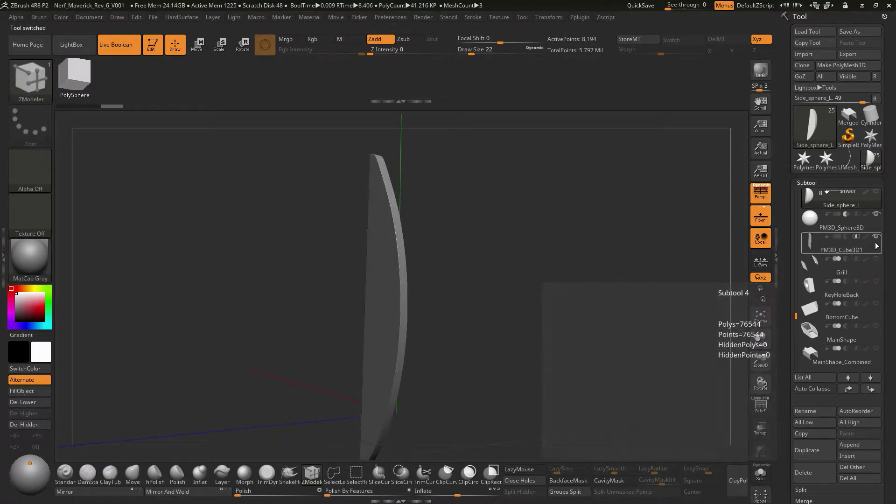
# Change PM3D_Cube3D1 from Boolean intersection to addition, hide it, and select the PM3D_Sphere3D subtool
pyautogui.moveTo(821, 202)
pyautogui.moveTo(861, 236)
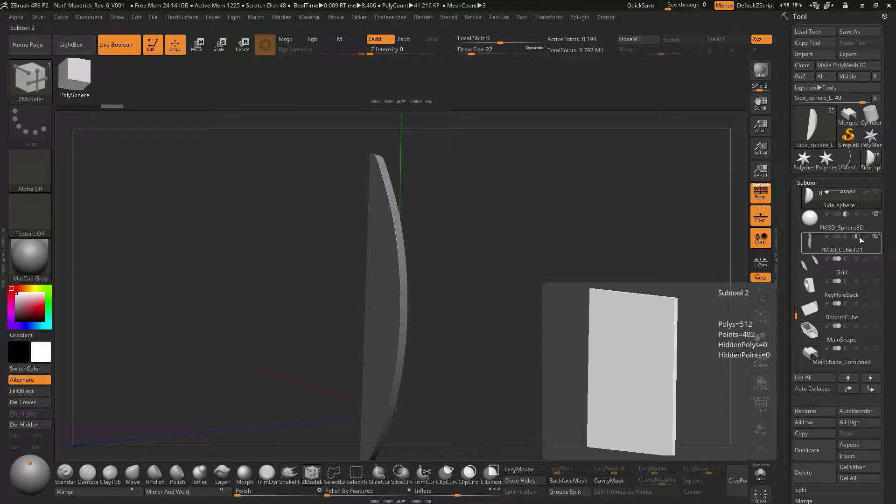
pyautogui.click(838, 236)
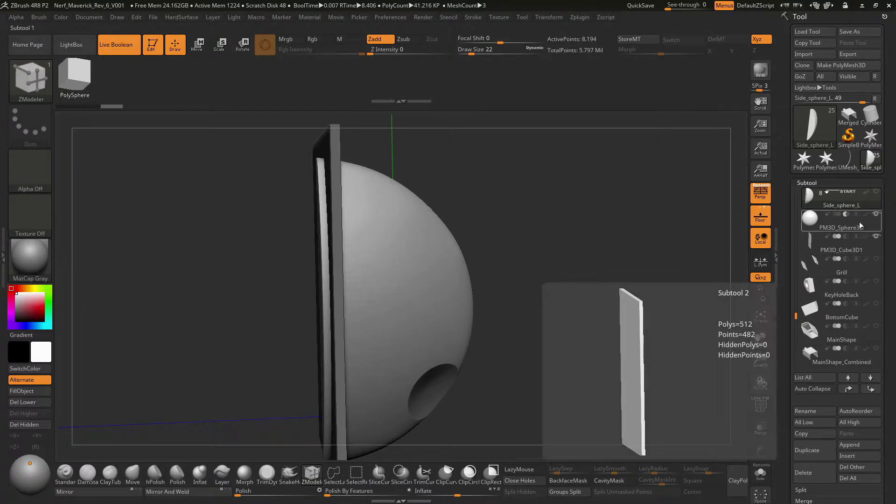
pyautogui.click(878, 235)
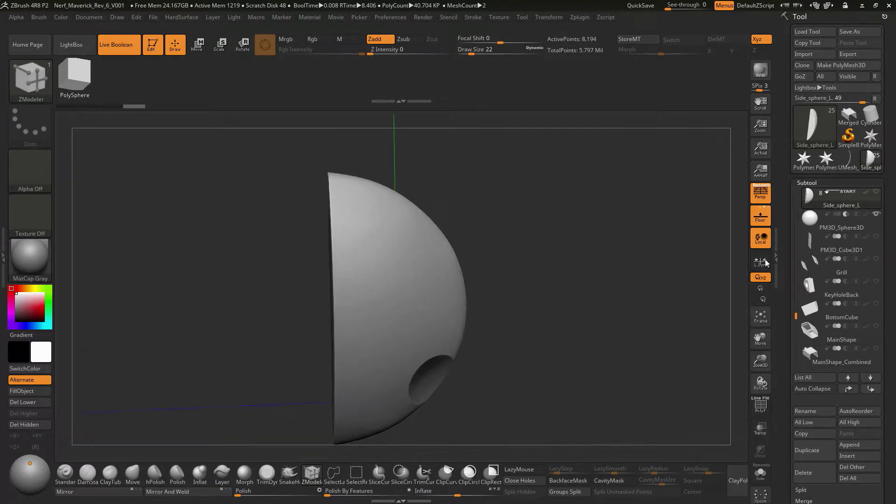
pyautogui.click(814, 223)
pyautogui.keyDown('alt'); pyautogui.moveTo(635, 285); pyautogui.dragTo(630, 260); pyautogui.keyUp('alt')
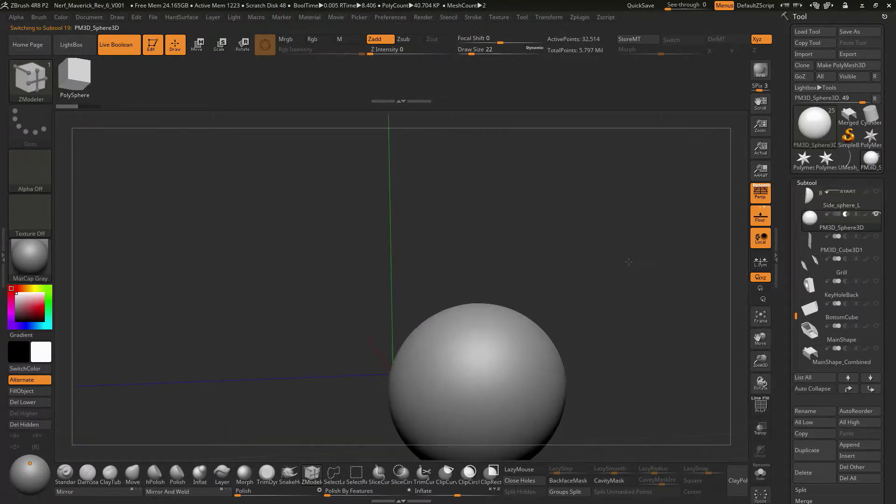
# Make the listed gun subtools around the sphere visible, leaving PM3D_Cube3D1 hidden
pyautogui.keyDown('shift'); pyautogui.click(877, 192); pyautogui.keyUp('shift')
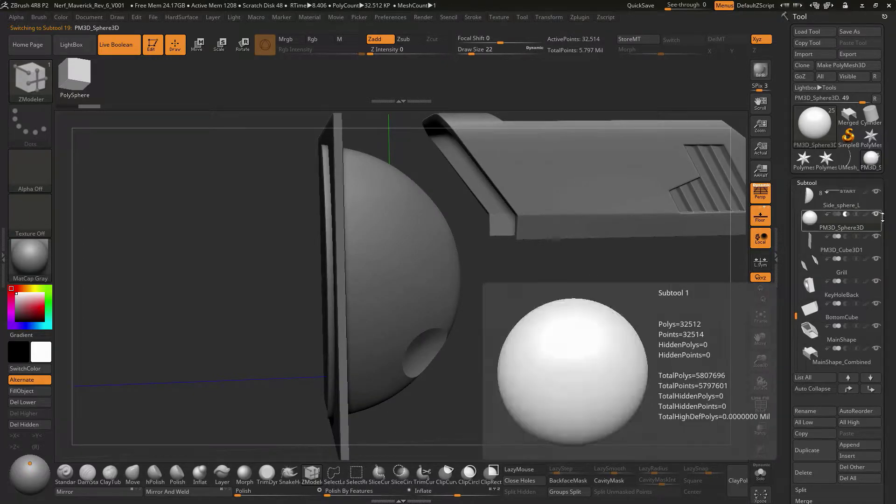
pyautogui.keyDown('shift'); pyautogui.click(878, 192); pyautogui.keyUp('shift')
pyautogui.keyDown('shift'); pyautogui.click(878, 193); pyautogui.keyUp('shift')
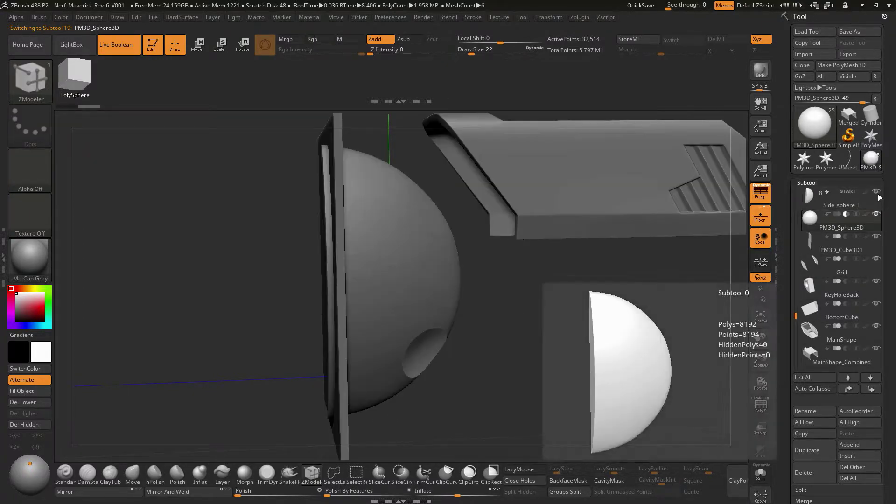
pyautogui.keyDown('shift'); pyautogui.click(878, 215); pyautogui.keyUp('shift')
pyautogui.keyDown('shift'); pyautogui.click(878, 215); pyautogui.keyUp('shift')
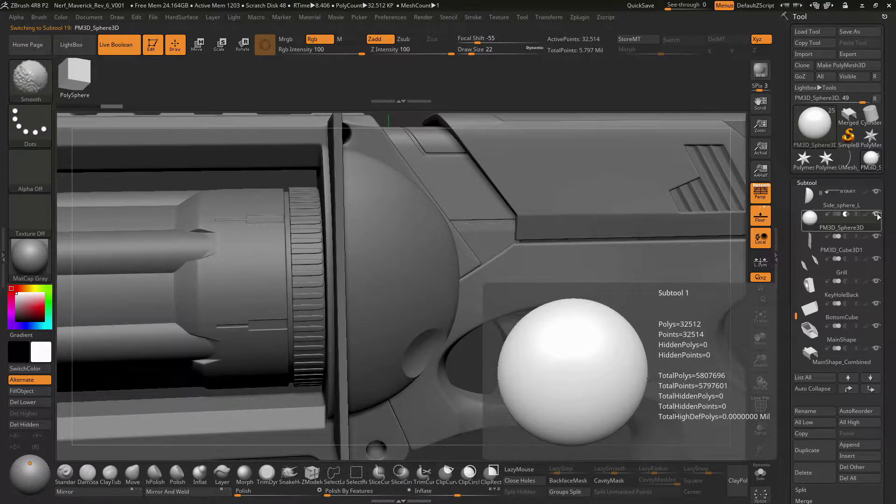
pyautogui.keyDown('shift'); pyautogui.click(878, 217); pyautogui.keyUp('shift')
pyautogui.keyDown('shift'); pyautogui.click(878, 196); pyautogui.keyUp('shift')
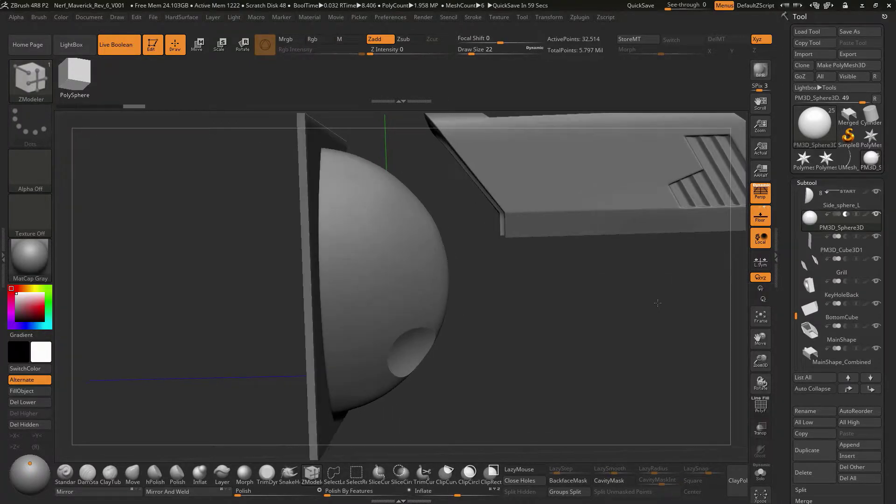
pyautogui.keyDown('alt'); pyautogui.moveTo(667, 309); pyautogui.dragTo(689, 278); pyautogui.keyUp('alt')
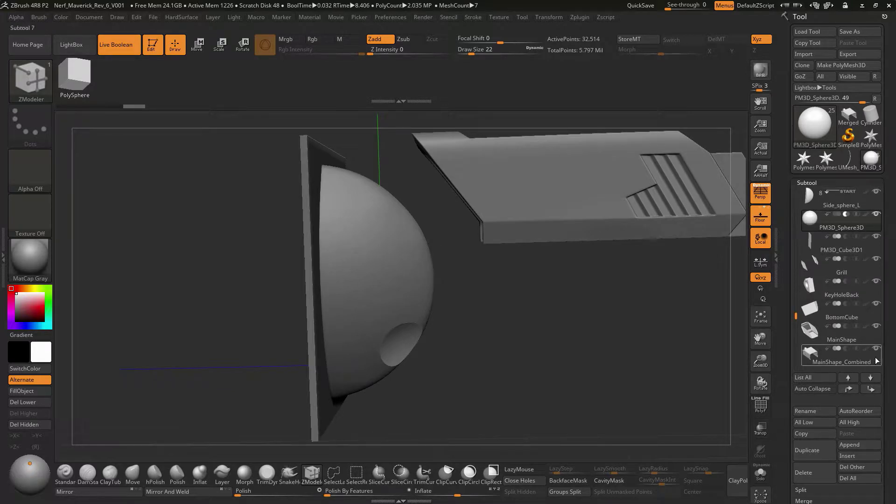
pyautogui.keyDown('alt'); pyautogui.moveTo(604, 390); pyautogui.dragTo(663, 348); pyautogui.keyUp('alt')
pyautogui.click(878, 237)
pyautogui.click(877, 237)
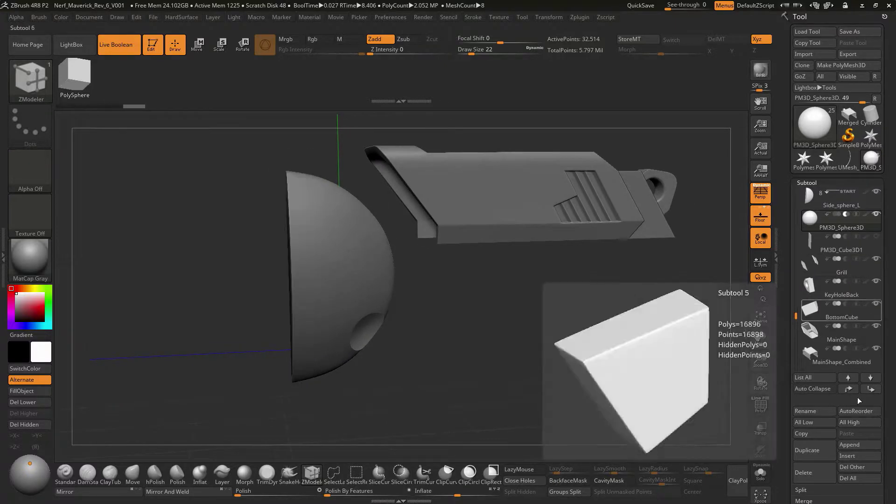
# Insert the UMesh_Side_sphere_L strip as a subtool below PM3D_Sphere3D and set it to Boolean subtraction
pyautogui.click(860, 455)
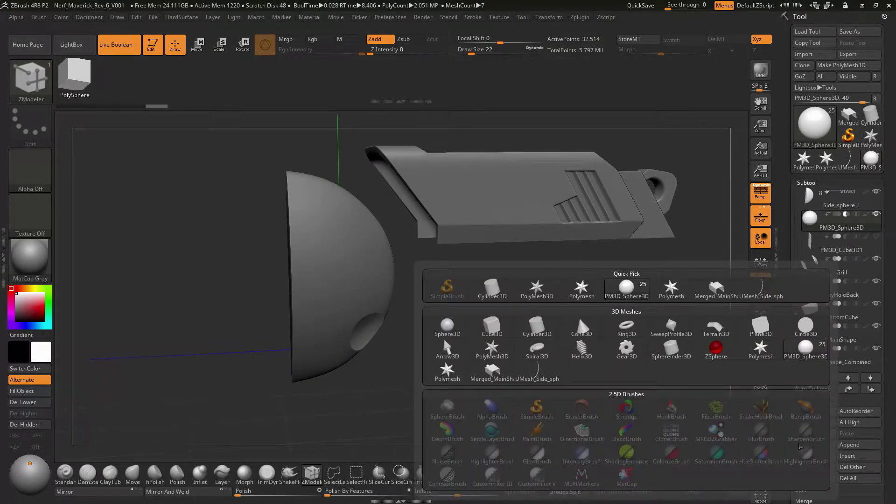
pyautogui.click(760, 292)
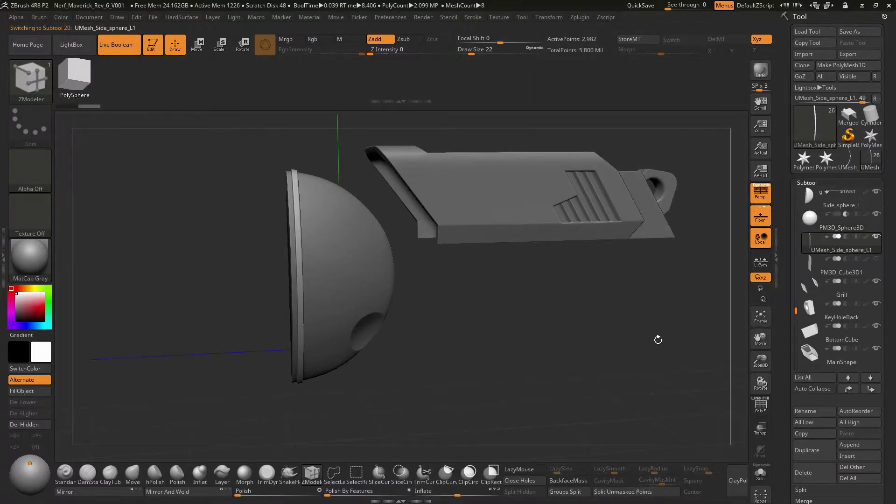
pyautogui.moveTo(659, 340); pyautogui.dragTo(682, 341)
pyautogui.click(848, 237)
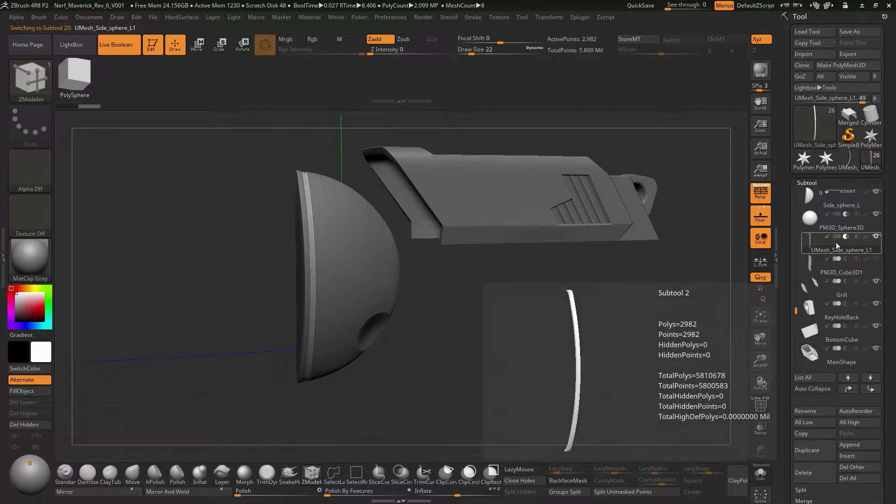
pyautogui.moveTo(483, 348); pyautogui.dragTo(592, 398)
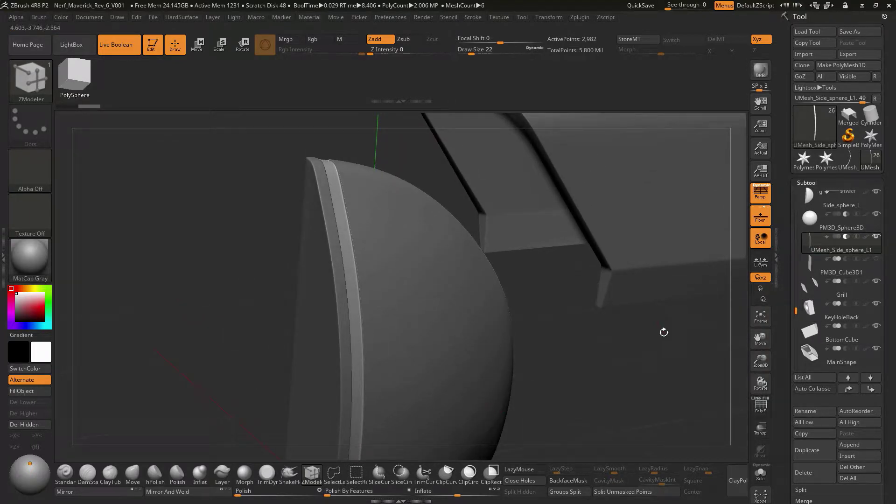
pyautogui.moveTo(708, 419)
pyautogui.mouseDown()
pyautogui.moveTo(693, 414)
pyautogui.moveTo(700, 420)
pyautogui.mouseUp()
# In Solo mode with PolyFrame shown, extrude the strip's broad face by another row using QMesh on Polygroup Island
pyautogui.click(765, 480)
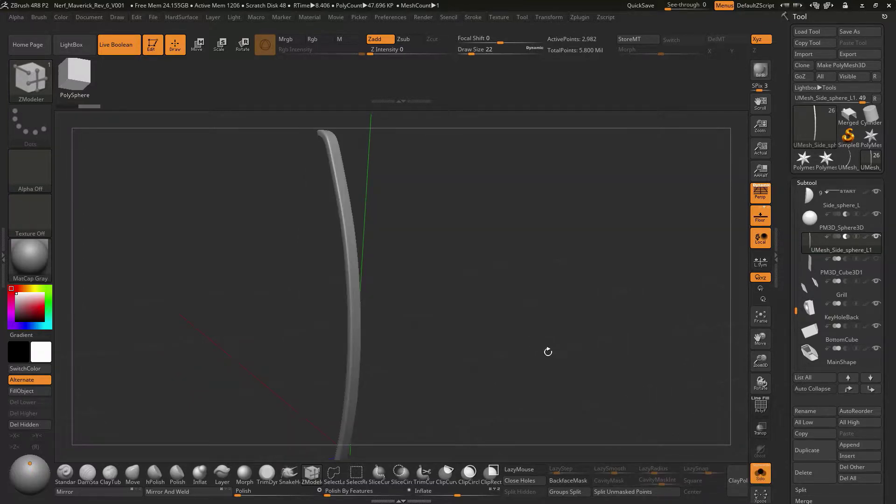
pyautogui.moveTo(548, 352); pyautogui.dragTo(710, 382)
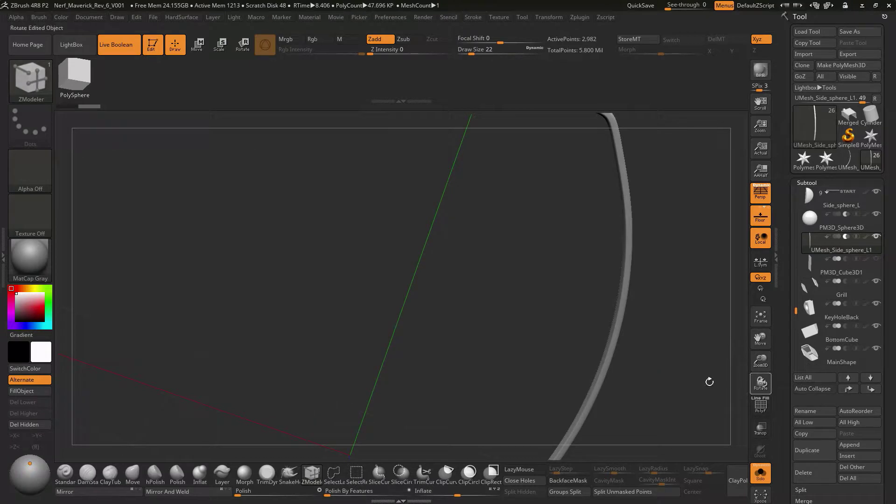
pyautogui.click(761, 406)
pyautogui.moveTo(653, 336); pyautogui.dragTo(595, 360)
pyautogui.keyDown('alt'); pyautogui.moveTo(537, 327); pyautogui.dragTo(539, 334); pyautogui.keyUp('alt')
pyautogui.moveTo(605, 335); pyautogui.dragTo(621, 347)
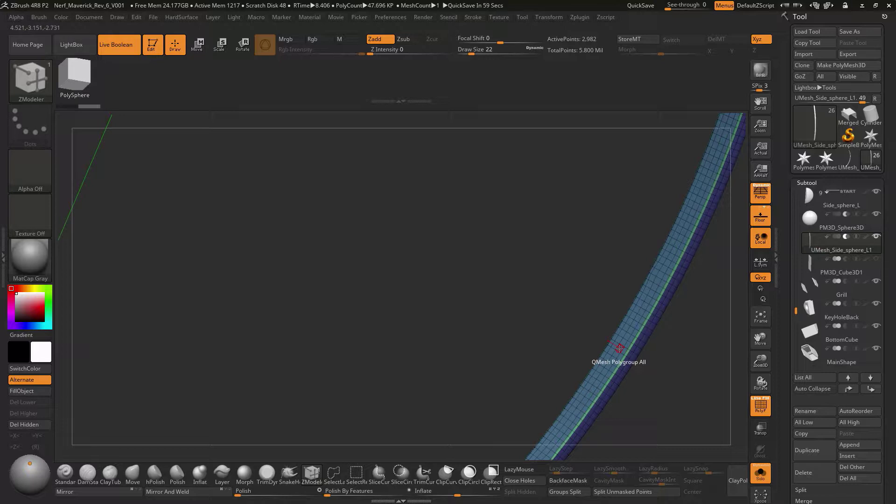
pyautogui.press('space')
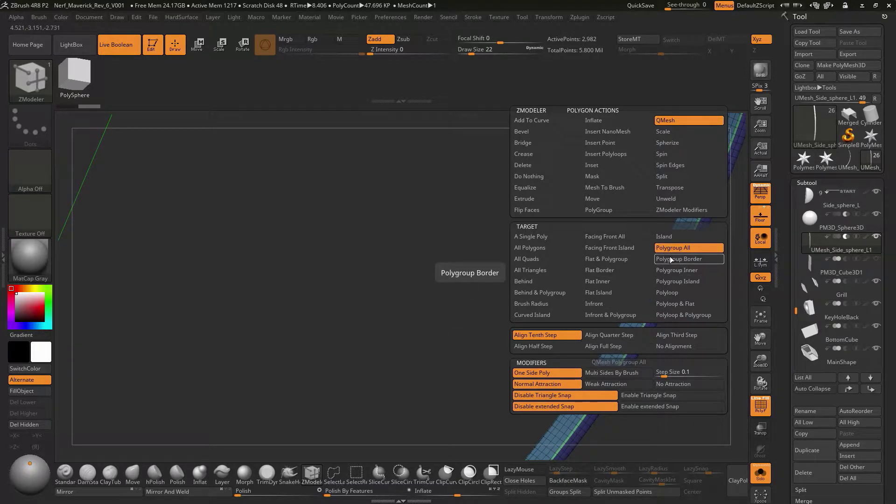
pyautogui.click(676, 280)
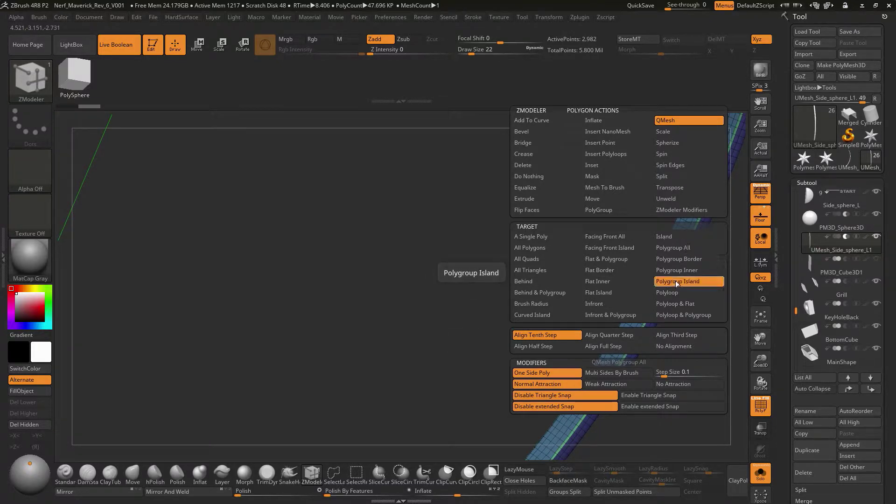
pyautogui.moveTo(676, 279); pyautogui.dragTo(730, 304)
pyautogui.moveTo(674, 307); pyautogui.dragTo(598, 272)
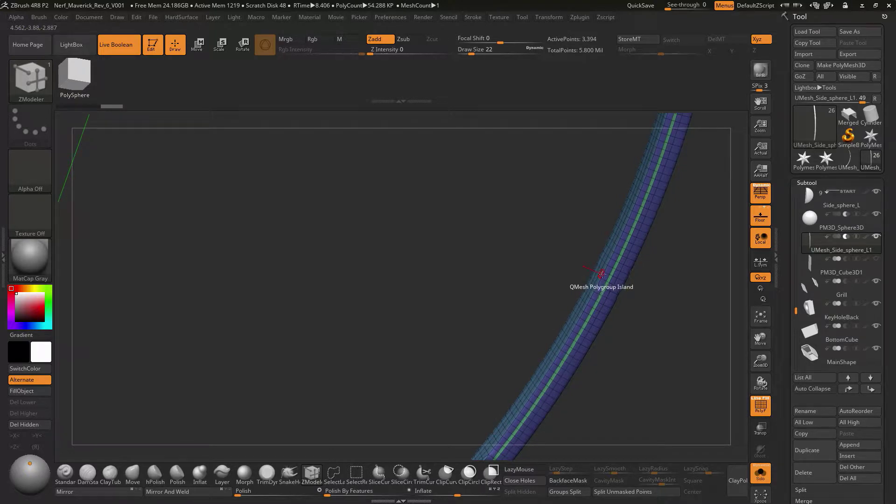
# Leave Solo mode, turn off PolyFrame and examine the groove the strip cuts into the side sphere
pyautogui.click(762, 473)
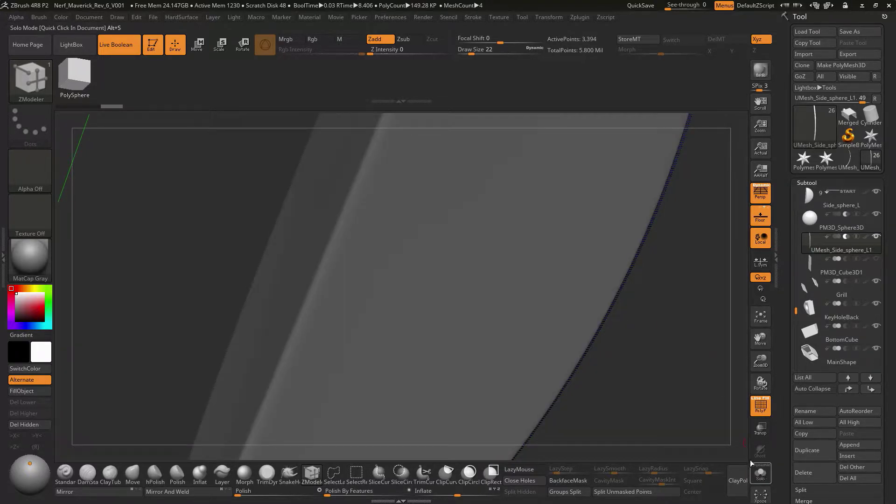
pyautogui.keyDown('alt'); pyautogui.moveTo(670, 388); pyautogui.dragTo(559, 320); pyautogui.keyUp('alt')
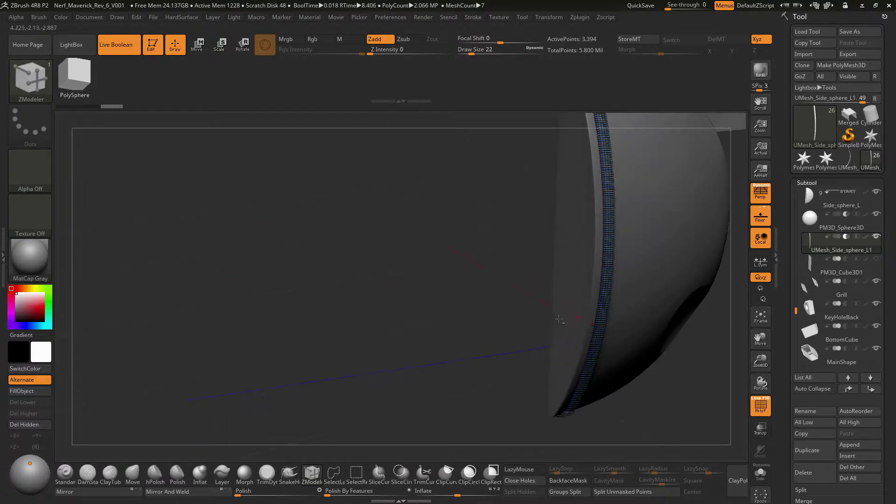
pyautogui.click(761, 406)
pyautogui.moveTo(706, 392); pyautogui.dragTo(578, 346)
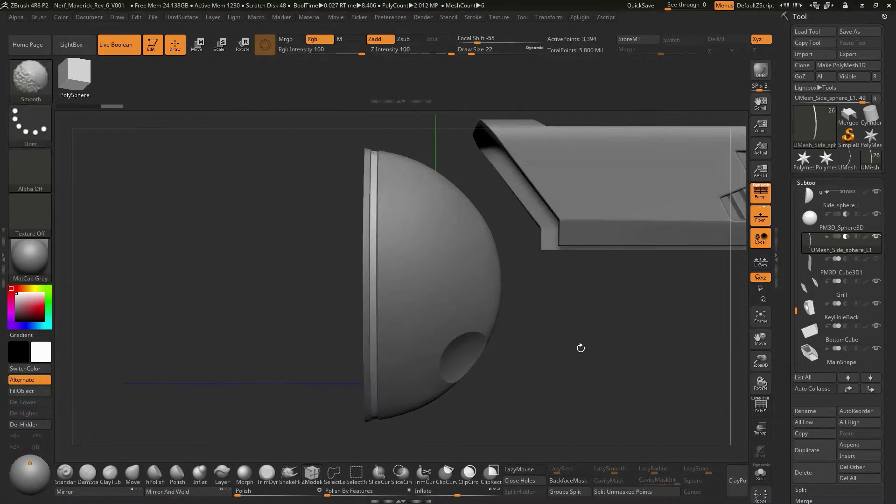
pyautogui.moveTo(640, 362); pyautogui.dragTo(658, 350)
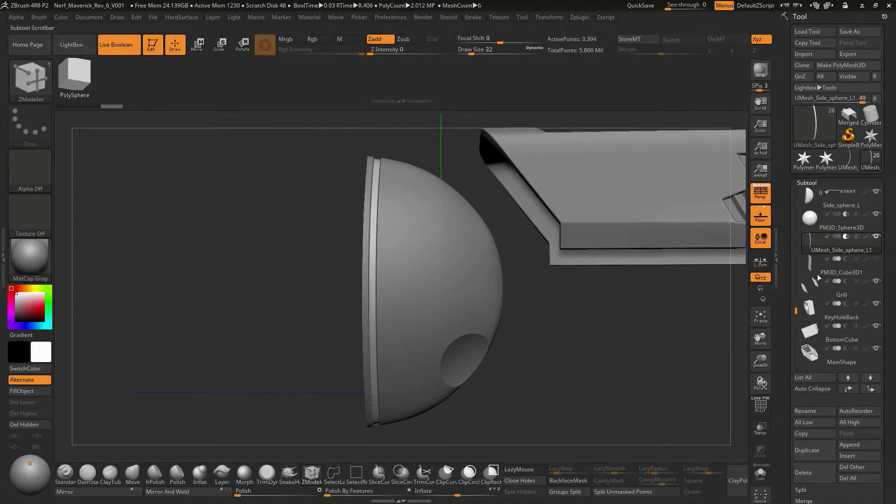
# Select the Side_sphere_L subtool, make all the gun's subtools visible again and activate the ZModeler brush
pyautogui.click(809, 200)
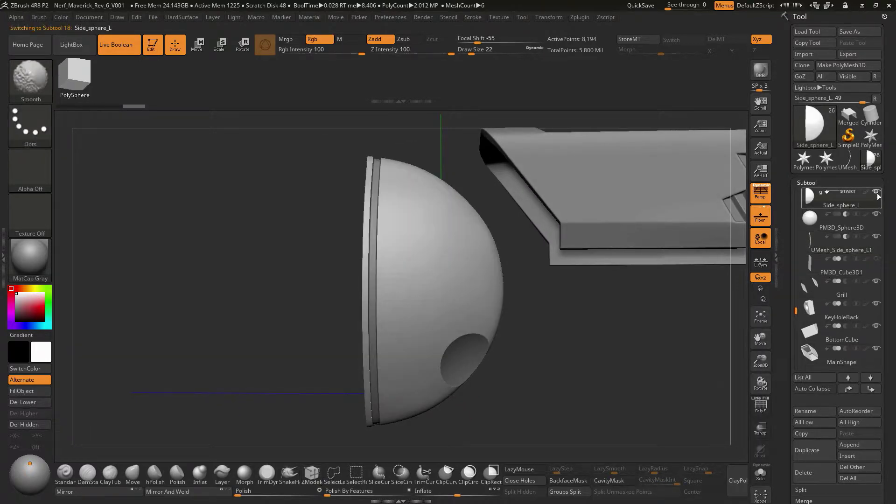
pyautogui.keyDown('shift'); pyautogui.click(878, 192); pyautogui.keyUp('shift')
pyautogui.keyDown('shift'); pyautogui.click(878, 192); pyautogui.keyUp('shift')
pyautogui.press('b')
pyautogui.press('z')
pyautogui.press('m')
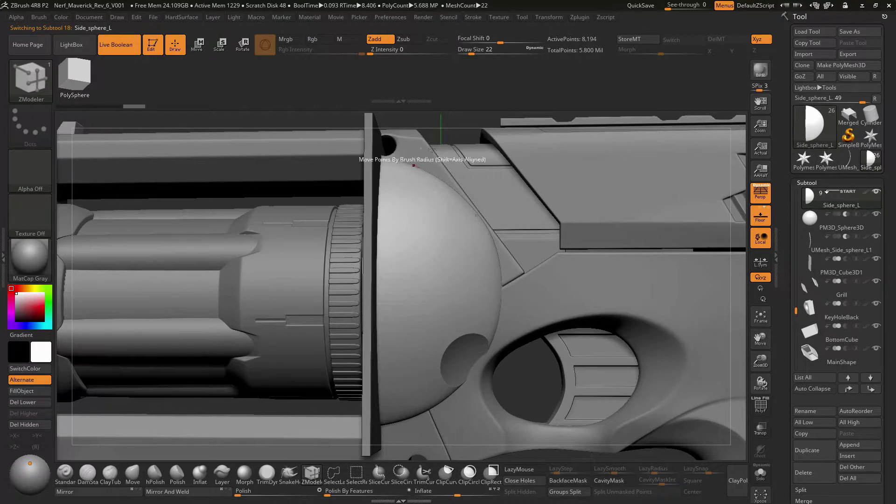
# Delete the PM3D_Cube3D1 subtool permanently
pyautogui.click(812, 264)
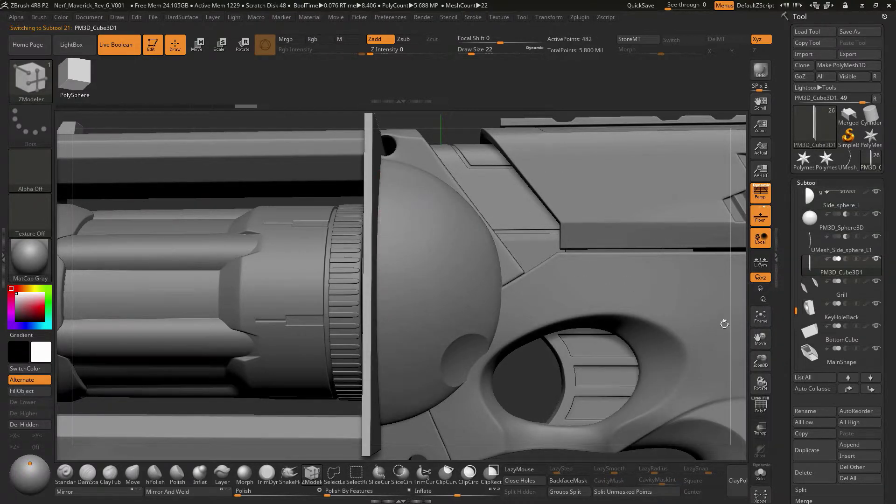
pyautogui.click(810, 479)
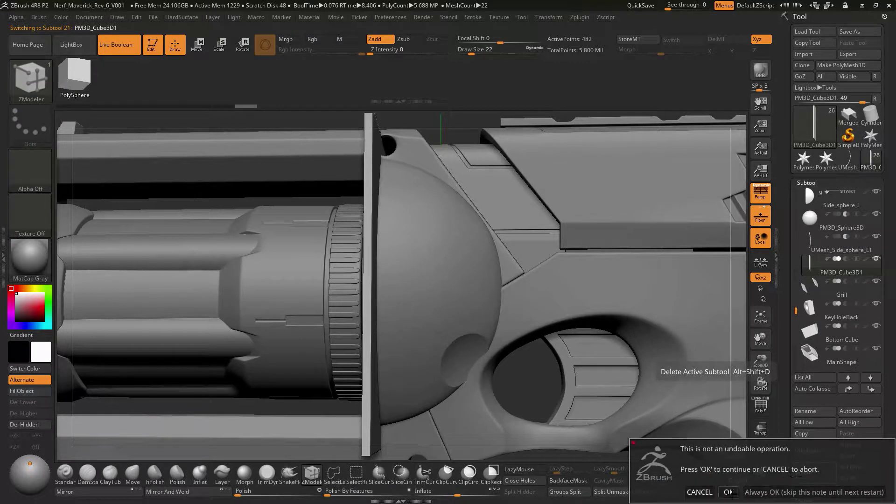
pyautogui.click(733, 494)
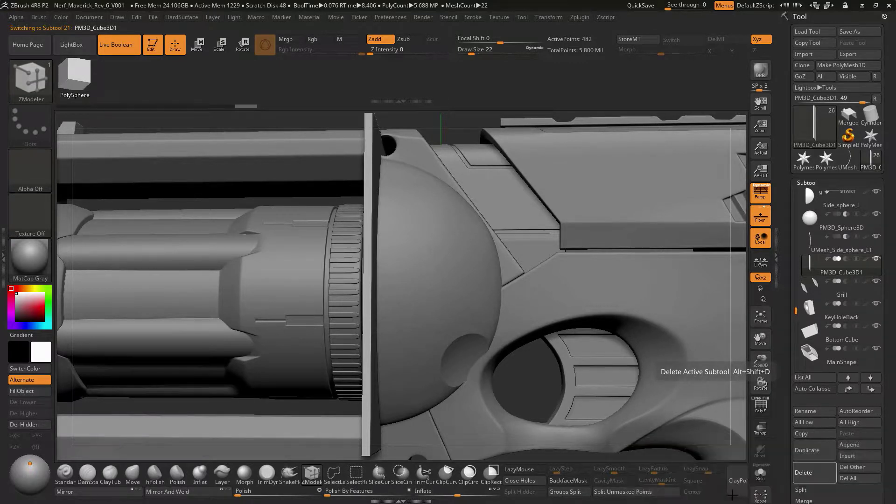
# Rename the UMesh_Side_sphere_L1 subtraction strip as Line_Cut_001
pyautogui.click(821, 246)
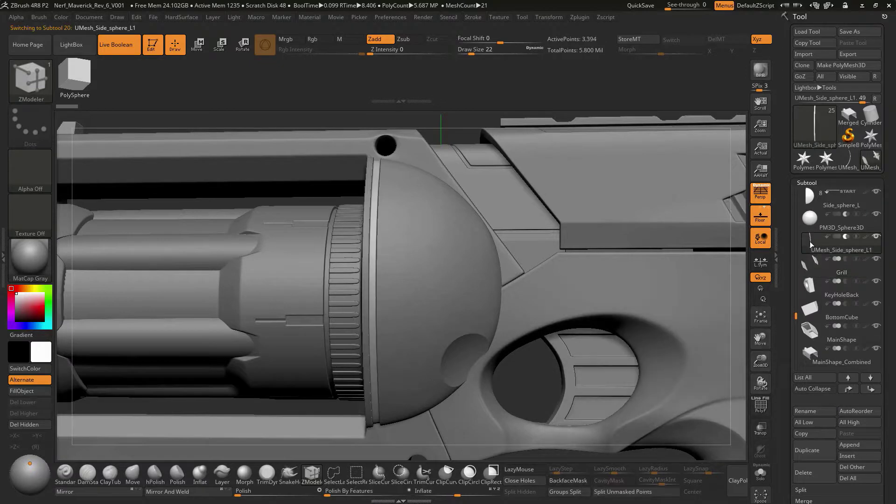
pyautogui.click(812, 411)
pyautogui.write('Line')
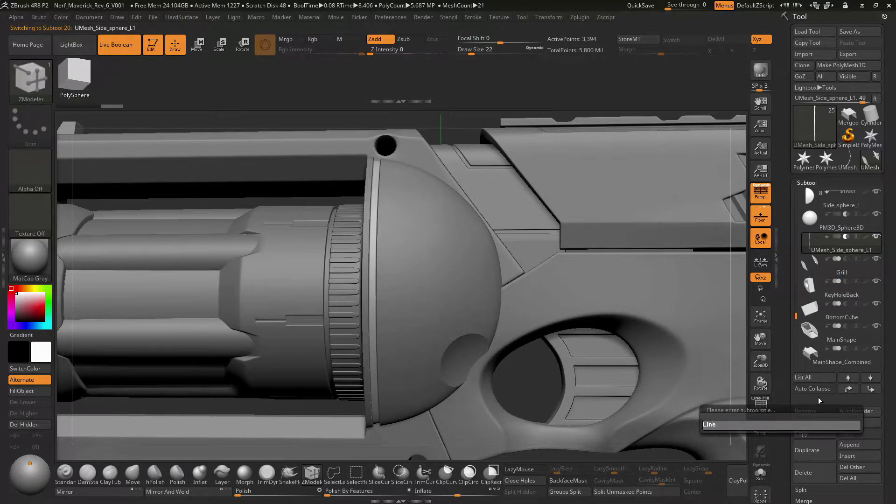
pyautogui.write('_Cut_001')
pyautogui.press('Return')
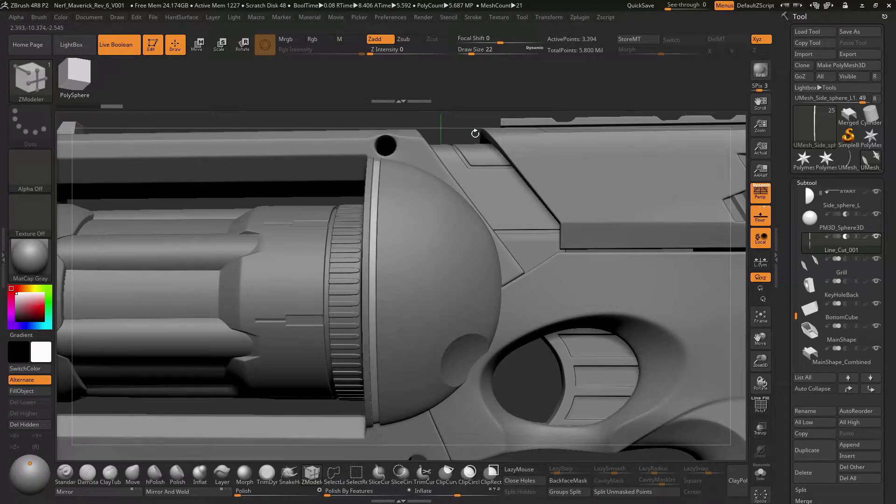
# Switch from ZModeler to the Standard brush
pyautogui.press('f')
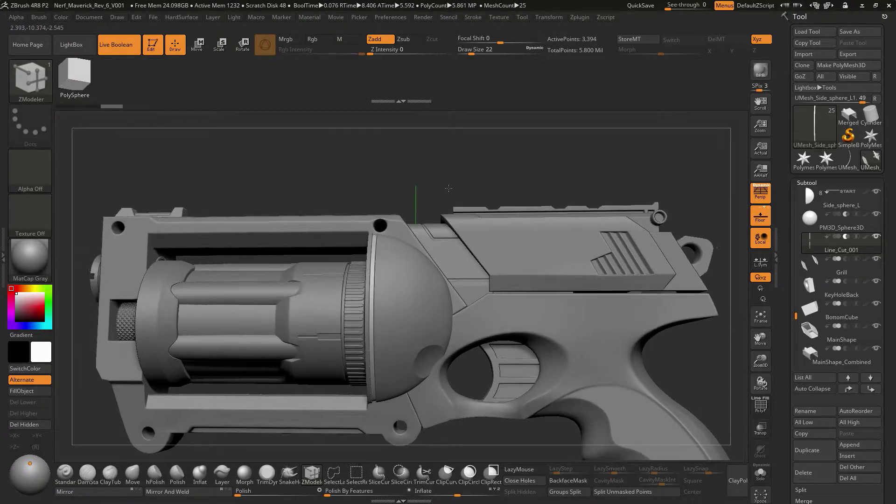
pyautogui.keyDown('alt'); pyautogui.moveTo(448, 189); pyautogui.dragTo(272, 161); pyautogui.keyUp('alt')
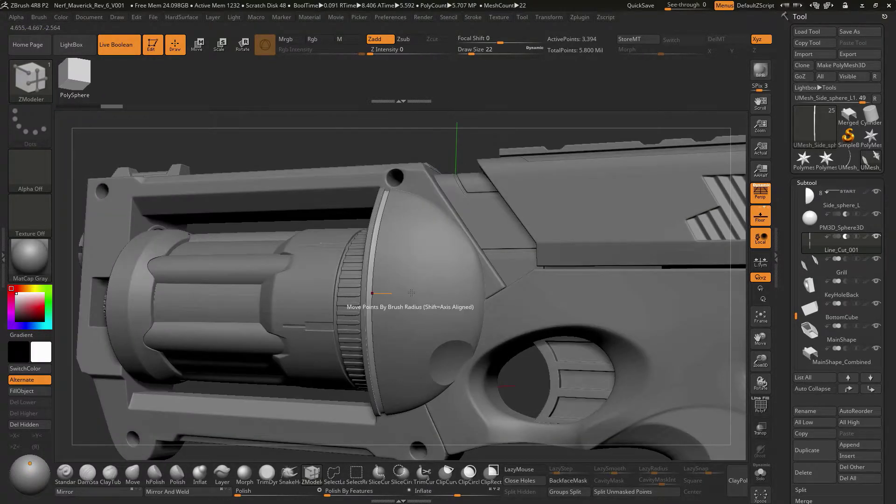
pyautogui.press('b')
pyautogui.press('s')
pyautogui.press('t')
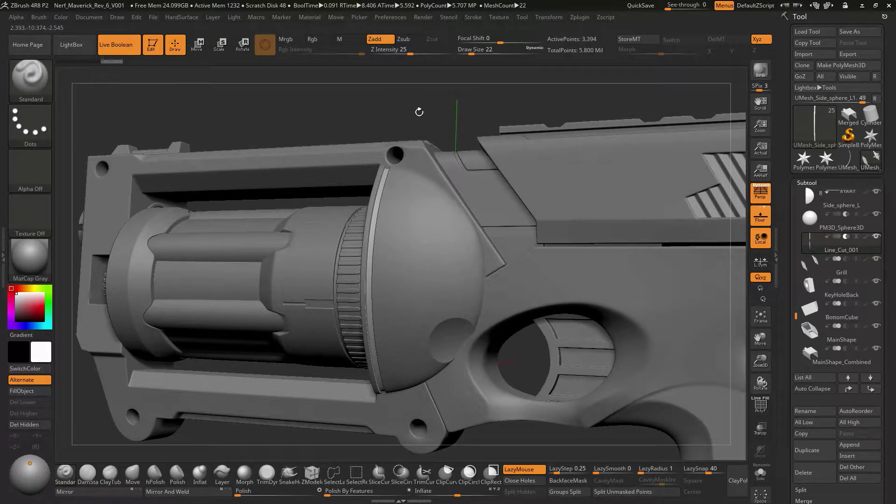
pyautogui.keyDown('alt'); pyautogui.moveTo(419, 112); pyautogui.dragTo(420, 175); pyautogui.keyUp('alt')
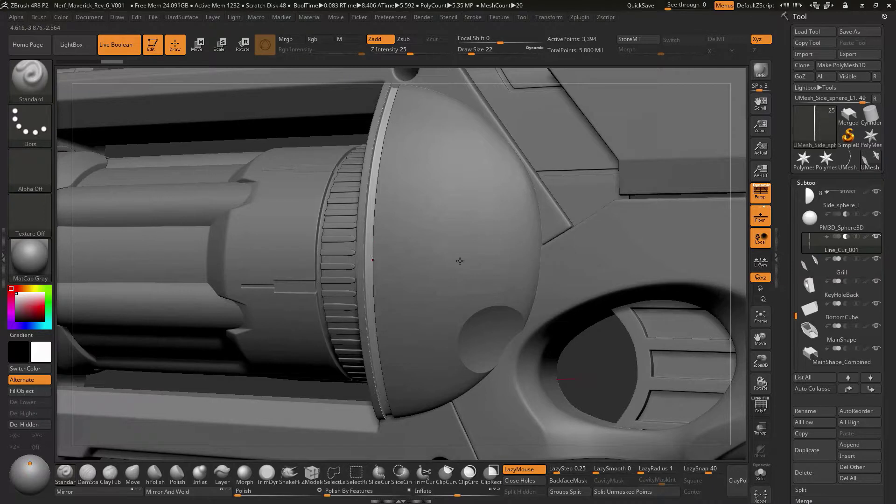
# Select the Side_sphere_L subtool and subdivide its mesh one level
pyautogui.keyDown('alt'); pyautogui.click(498, 243); pyautogui.keyUp('alt')
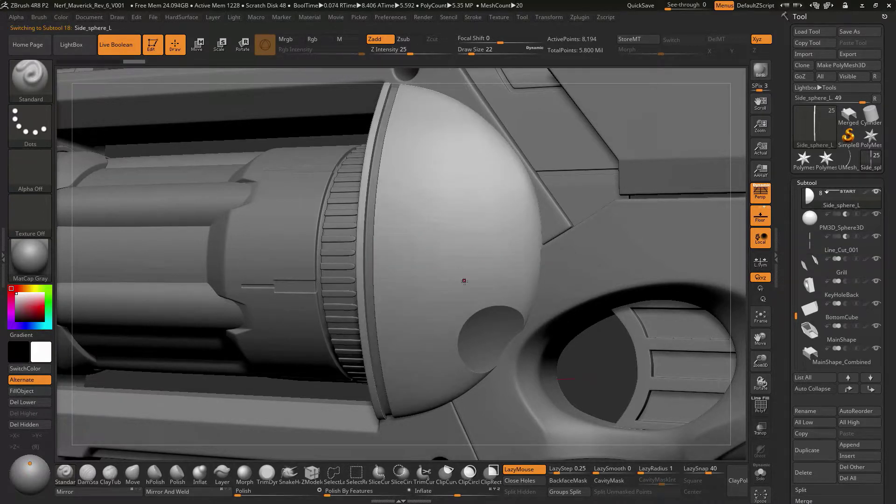
pyautogui.press('ctrl')
pyautogui.hotkey('ctrl', 'd')
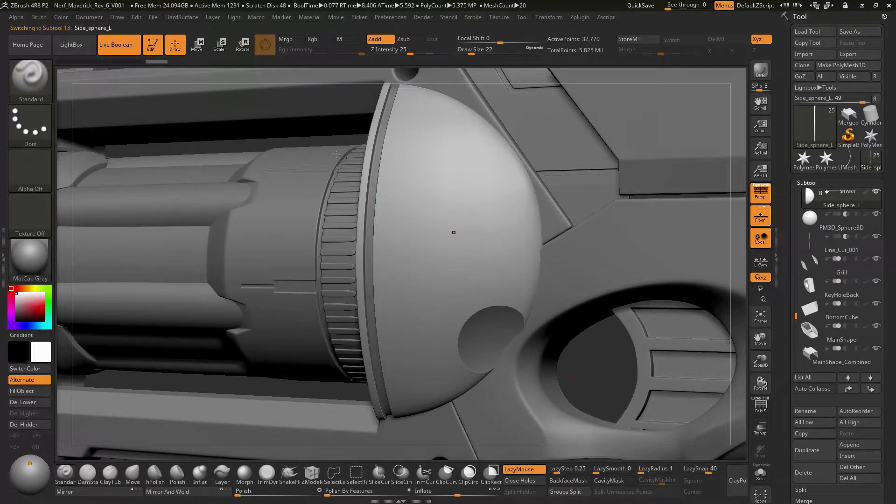
pyautogui.keyDown('alt'); pyautogui.moveTo(406, 70); pyautogui.dragTo(356, 52); pyautogui.keyUp('alt')
pyautogui.moveTo(454, 116)
pyautogui.mouseDown()
pyautogui.moveTo(411, 108)
pyautogui.moveTo(461, 122)
pyautogui.mouseUp()
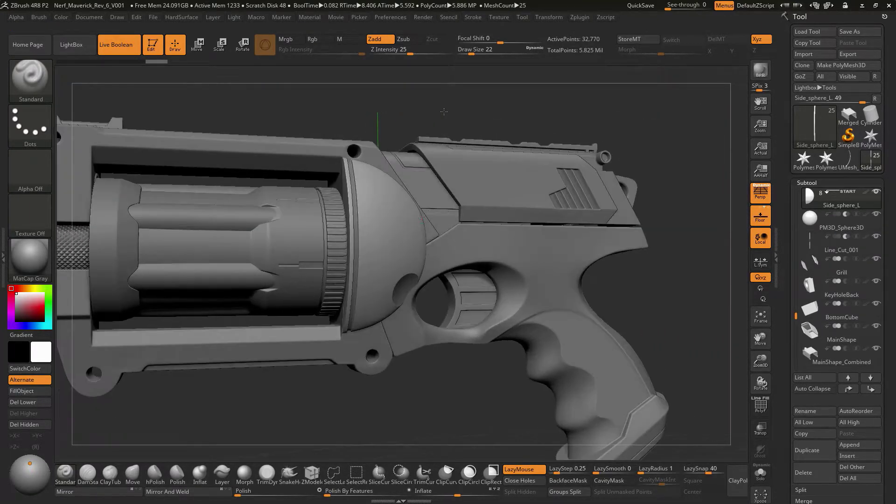
pyautogui.moveTo(697, 266)
pyautogui.mouseDown()
pyautogui.moveTo(685, 267)
pyautogui.moveTo(706, 279)
pyautogui.mouseUp()
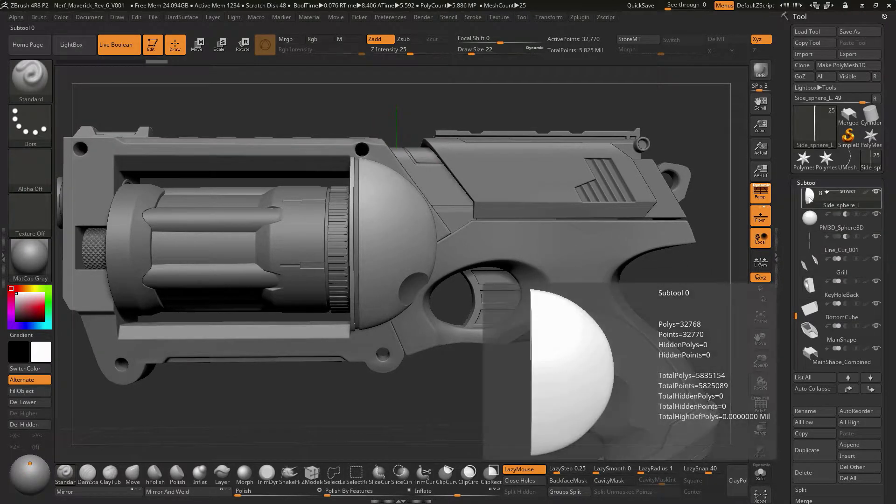
# Isolate Side_sphere_L, keeping only its subtraction subtools PM3D_Sphere3D and Line_Cut_001 visible with it
pyautogui.keyDown('shift'); pyautogui.click(877, 191); pyautogui.keyUp('shift')
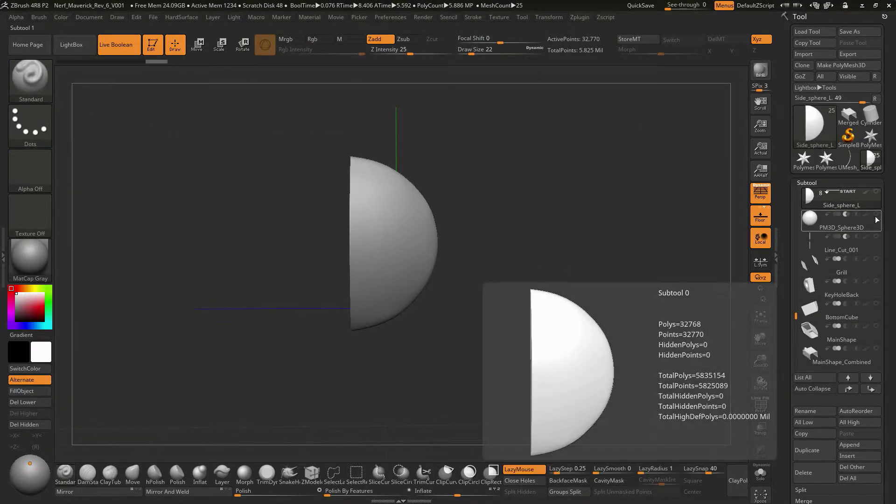
pyautogui.click(877, 214)
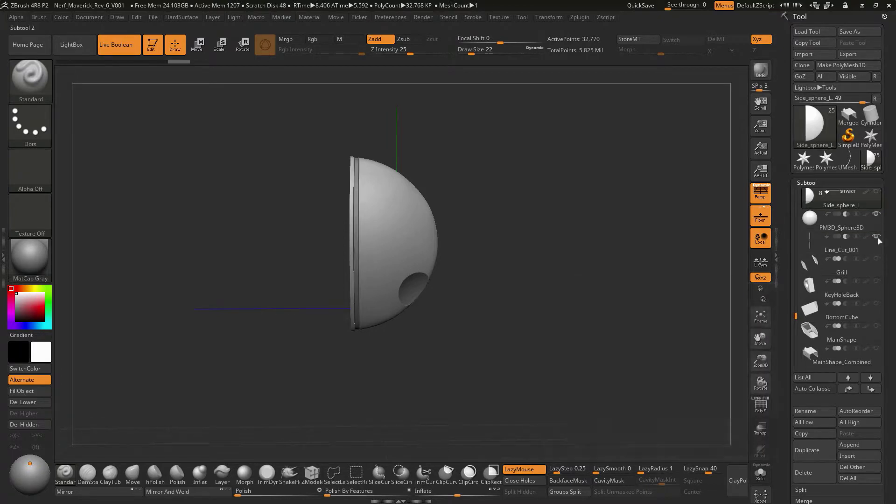
pyautogui.click(877, 236)
pyautogui.moveTo(575, 333); pyautogui.dragTo(607, 289)
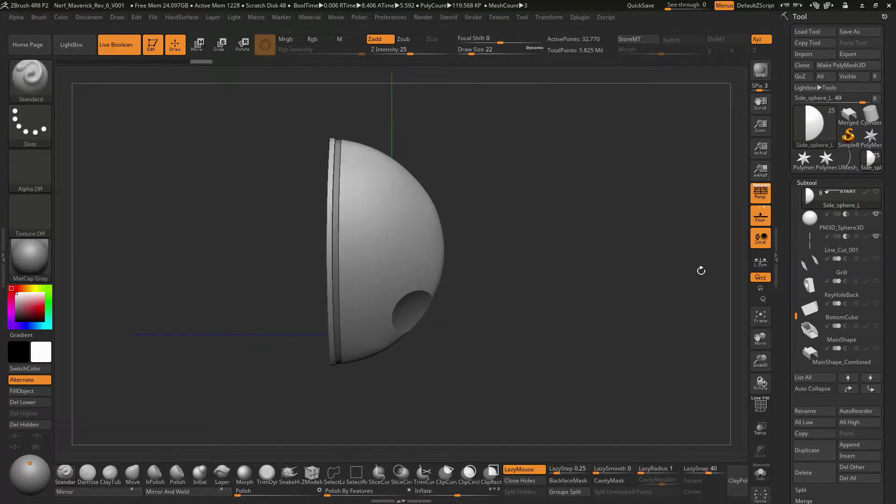
# Make a Boolean mesh from the visible sphere subtools and switch to the resulting UMesh tool
pyautogui.moveTo(785, 374); pyautogui.dragTo(783, 295)
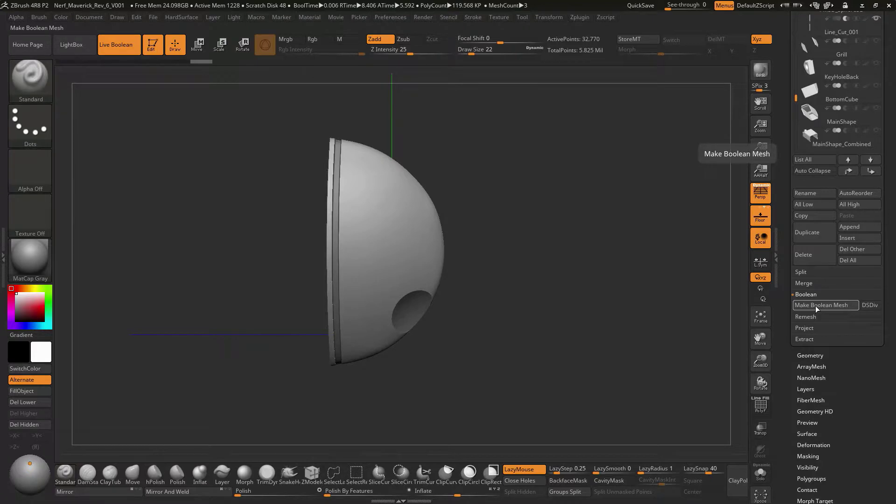
pyautogui.click(816, 307)
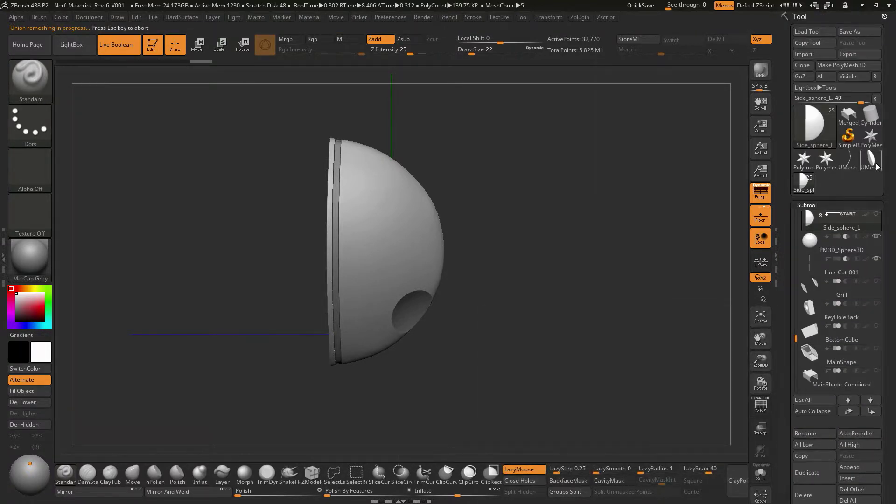
pyautogui.click(876, 164)
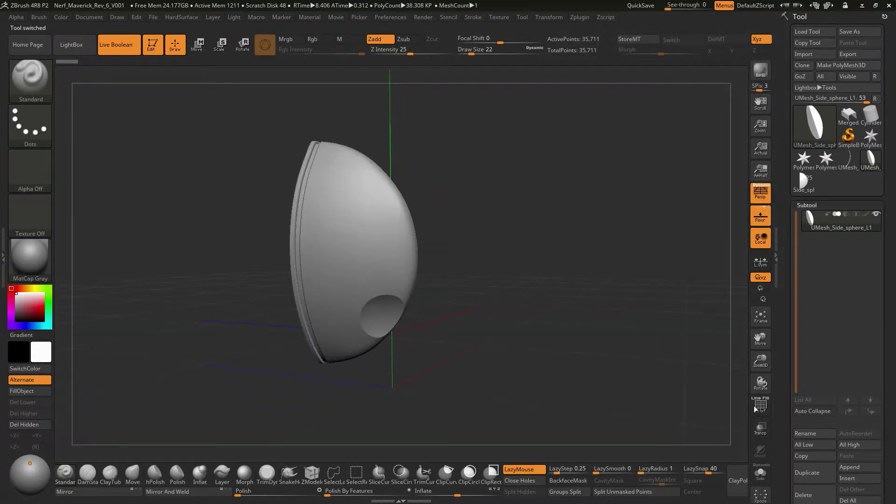
# Examine the Boolean sphere's topology with PolyFrame around the groove and dimple, then turn PolyFrame off
pyautogui.click(756, 409)
pyautogui.keyDown('alt'); pyautogui.moveTo(642, 357); pyautogui.dragTo(611, 318); pyautogui.keyUp('alt')
pyautogui.keyDown('alt'); pyautogui.moveTo(593, 283); pyautogui.dragTo(708, 352); pyautogui.keyUp('alt')
pyautogui.click(762, 406)
pyautogui.moveTo(684, 382); pyautogui.dragTo(664, 359)
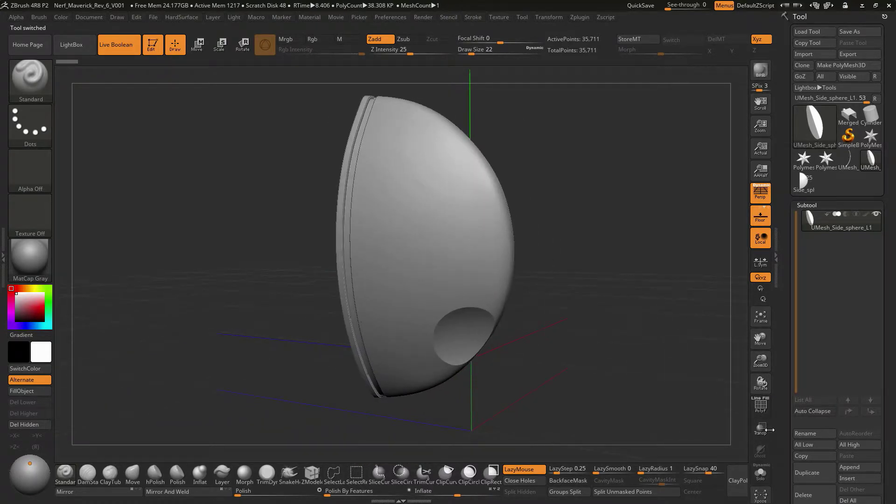
pyautogui.moveTo(653, 405); pyautogui.dragTo(654, 397)
# Open the DynaMesh settings in the Boolean sphere's Geometry section
pyautogui.moveTo(793, 435); pyautogui.dragTo(790, 358)
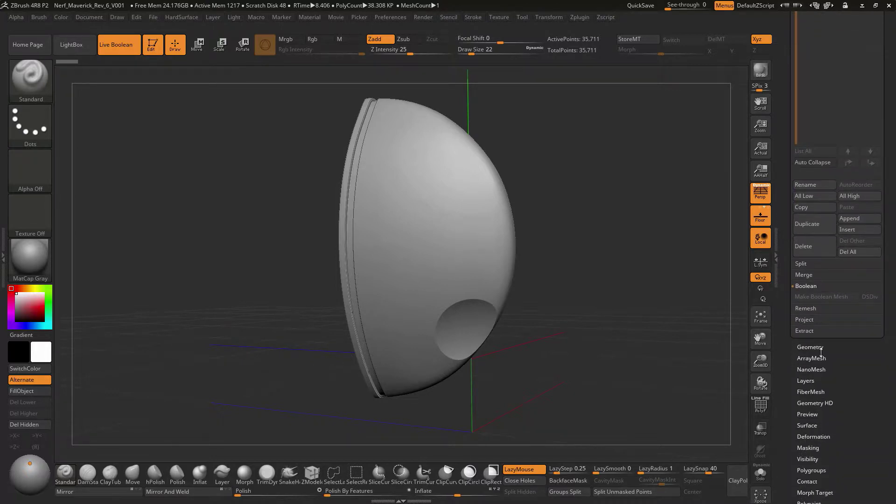
pyautogui.click(811, 347)
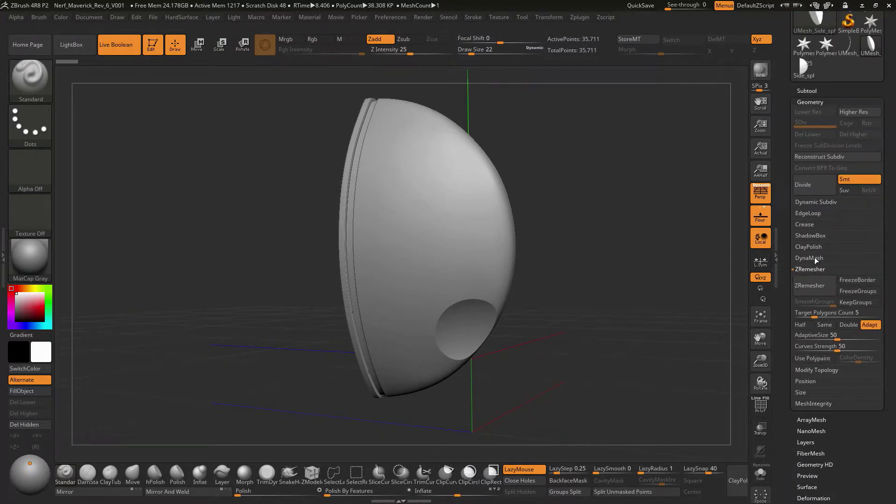
pyautogui.click(815, 259)
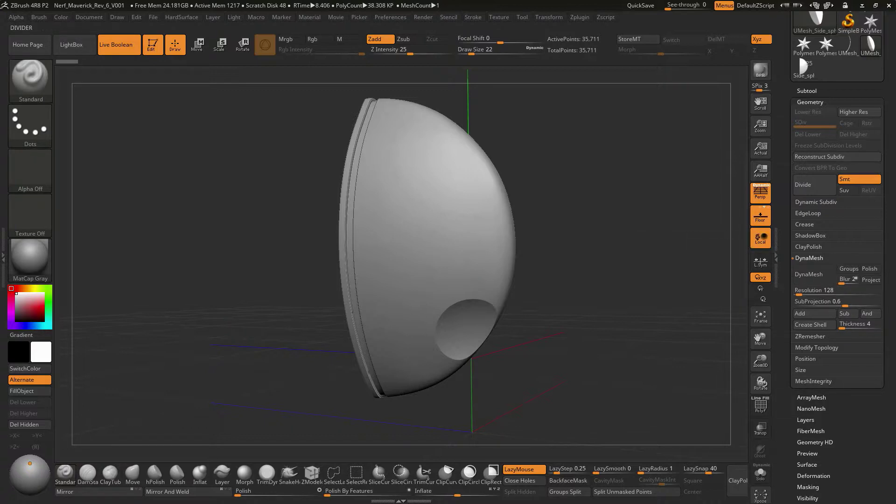
# Dock the Zplugin palette beside the canvas and expand the DynaMesh Master plugin
pyautogui.click(6, 244)
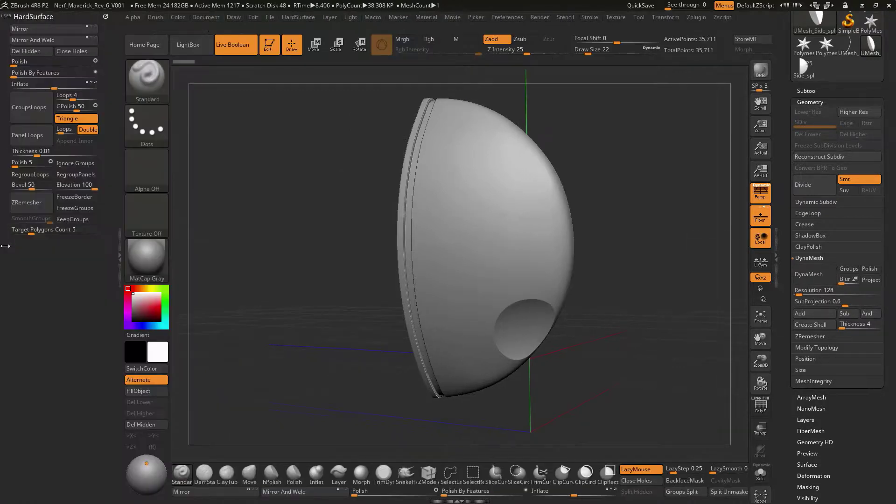
pyautogui.click(700, 18)
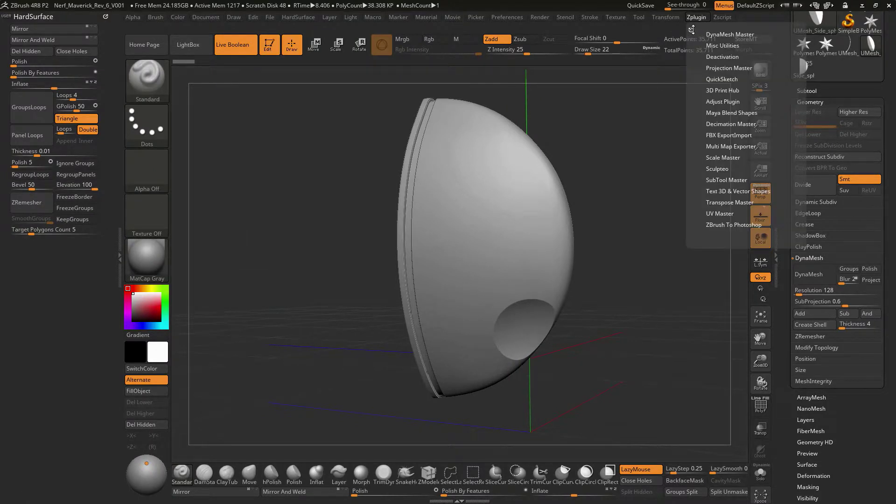
pyautogui.moveTo(691, 30); pyautogui.dragTo(44, 146)
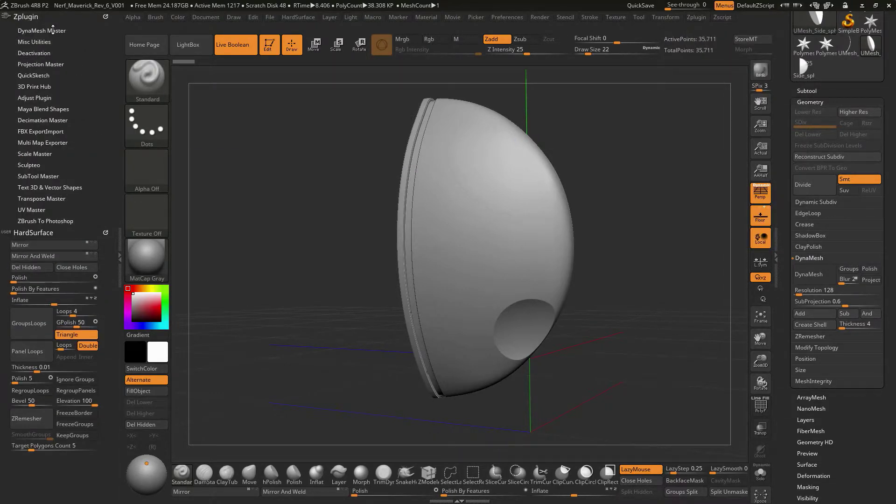
pyautogui.click(53, 29)
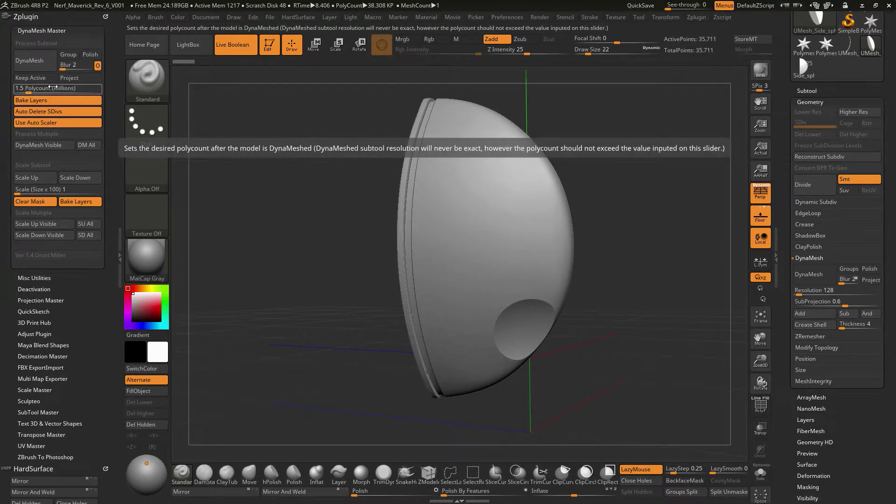
# Set DynaMesh Master's polycount to 1 million and DynaMesh the Boolean sphere
pyautogui.click(53, 87)
pyautogui.write('1')
pyautogui.press('Tab')
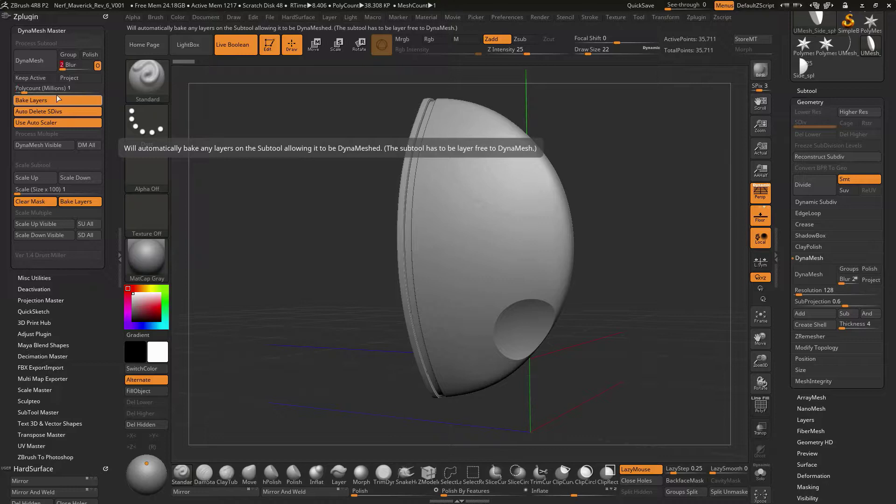
pyautogui.click(41, 66)
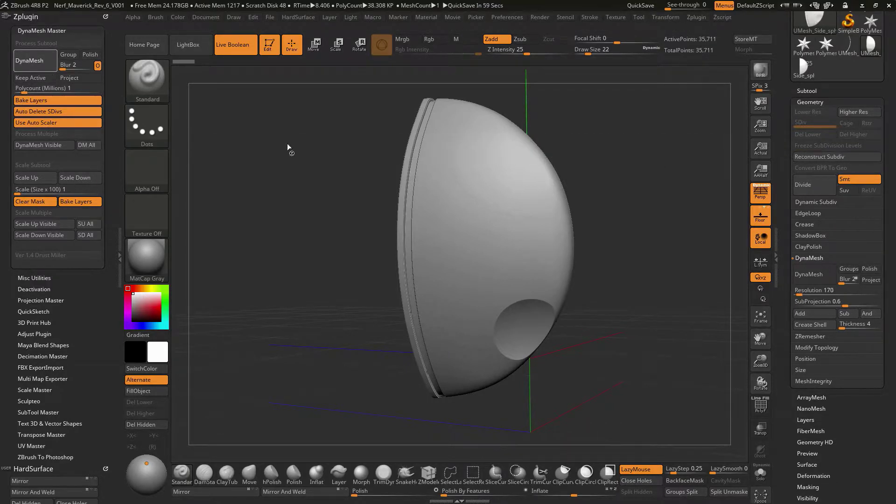
pyautogui.moveTo(334, 281); pyautogui.dragTo(331, 276)
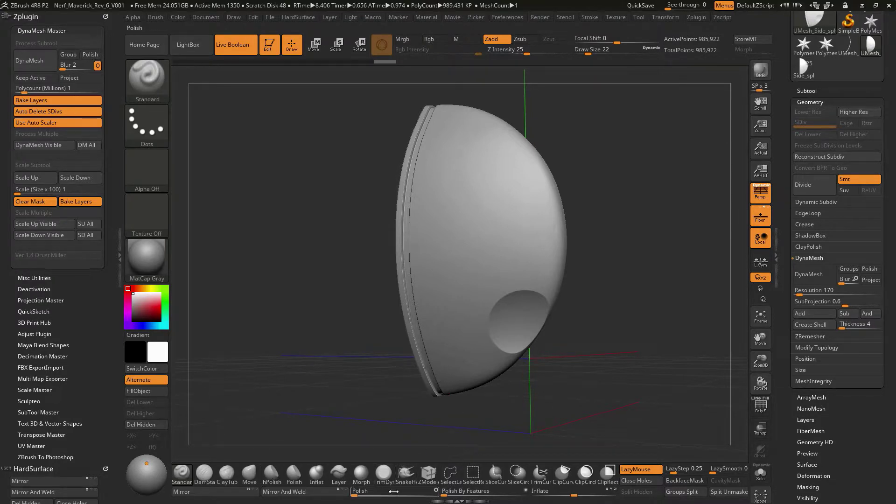
# Bring up the sphere's Deformation settings at the Polish slider and collapse the tray holding the Zplugin palette
pyautogui.press('ctrl')
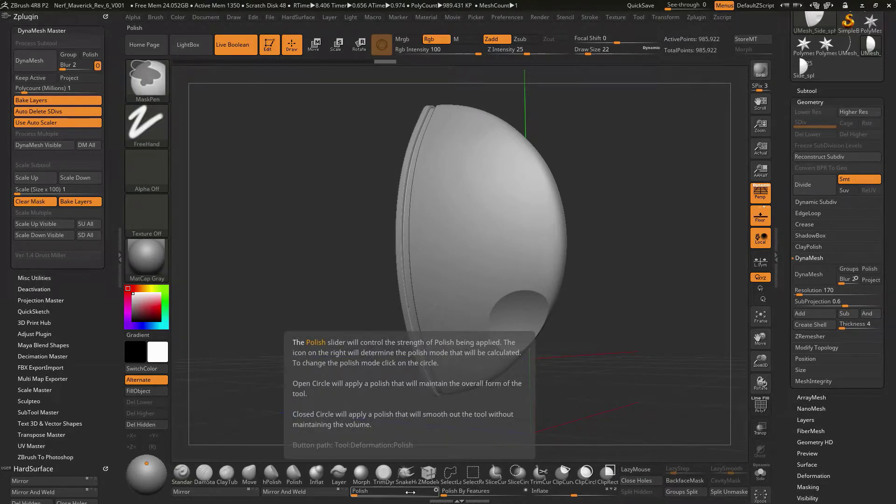
pyautogui.moveTo(789, 410); pyautogui.dragTo(809, 373)
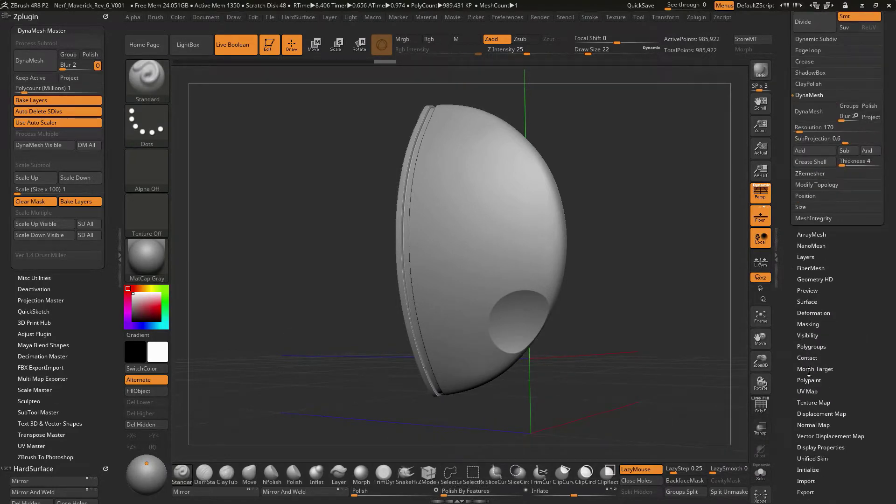
pyautogui.click(815, 313)
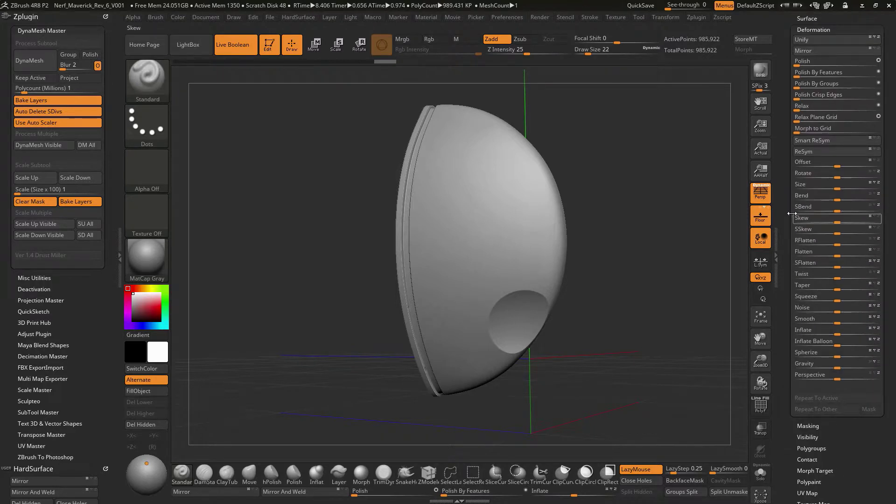
pyautogui.moveTo(789, 233); pyautogui.dragTo(789, 376)
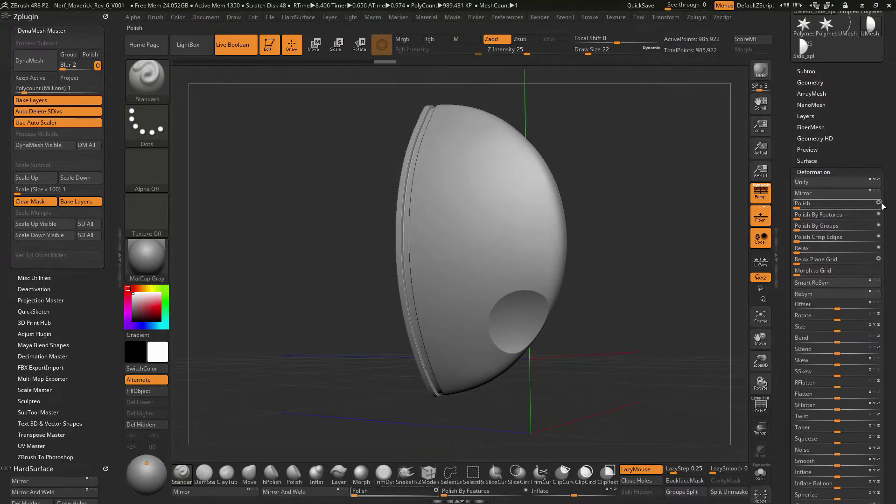
pyautogui.moveTo(798, 206)
pyautogui.mouseDown()
pyautogui.moveTo(806, 206)
pyautogui.moveTo(794, 205)
pyautogui.mouseUp()
pyautogui.moveTo(621, 279)
pyautogui.mouseDown()
pyautogui.moveTo(655, 312)
pyautogui.moveTo(685, 317)
pyautogui.moveTo(623, 310)
pyautogui.moveTo(662, 310)
pyautogui.mouseUp()
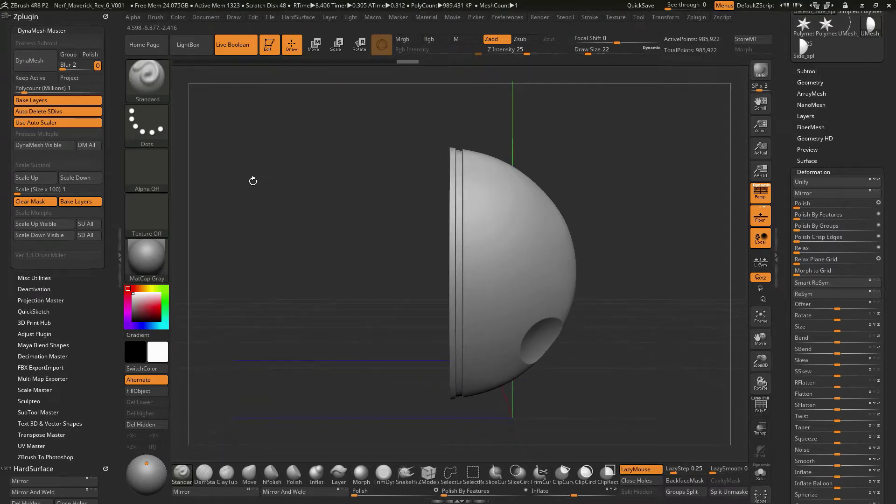
pyautogui.click(118, 246)
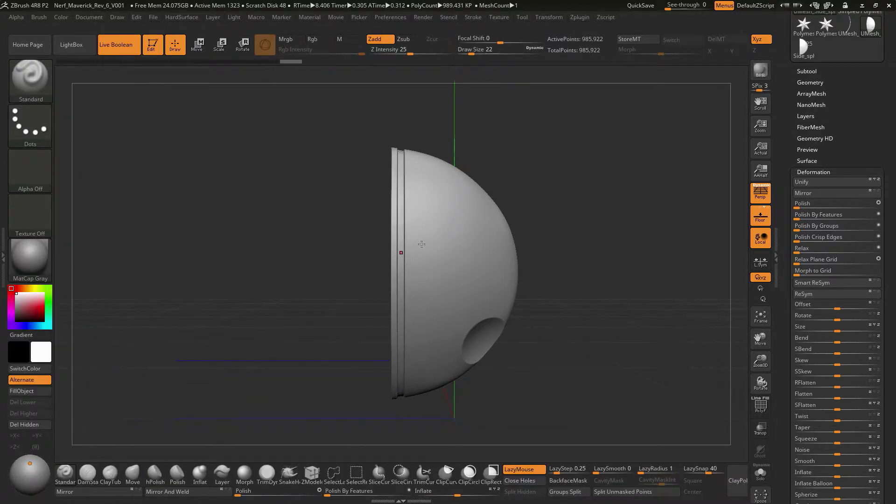
pyautogui.moveTo(635, 266); pyautogui.dragTo(630, 266)
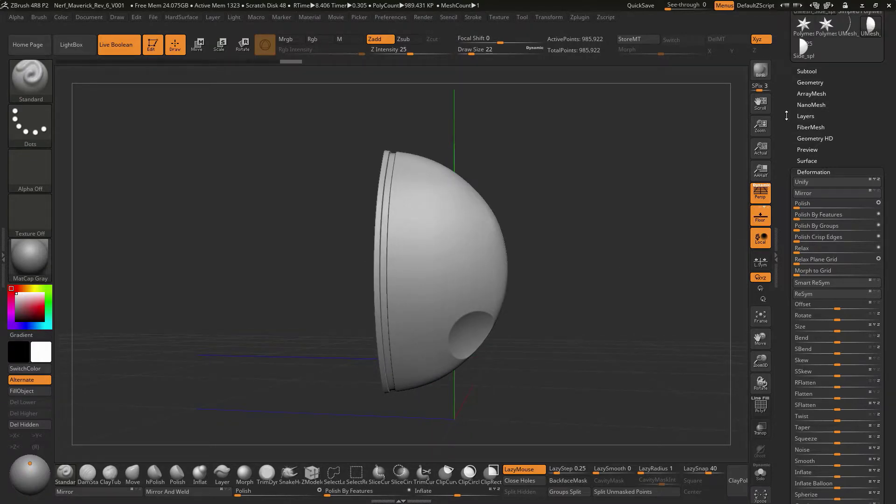
# Rename the DynaMeshed sphere's subtool as Side_sphere_L2
pyautogui.moveTo(787, 116); pyautogui.dragTo(791, 184)
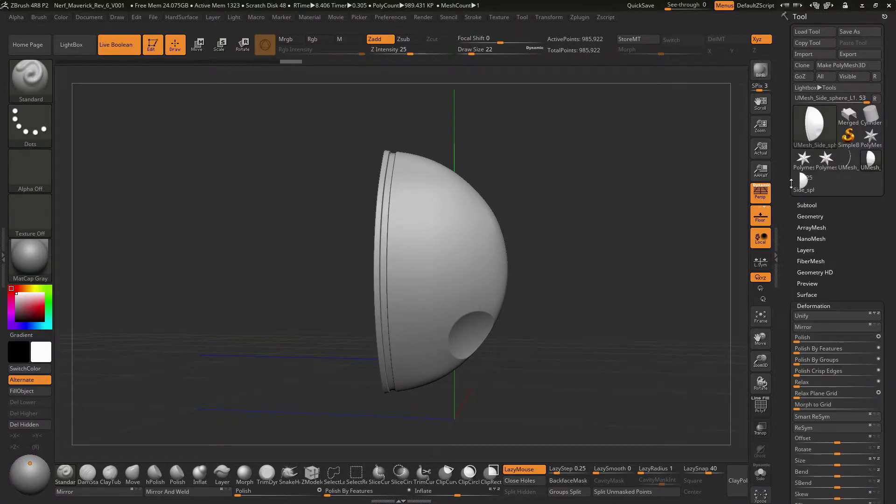
pyautogui.click(807, 205)
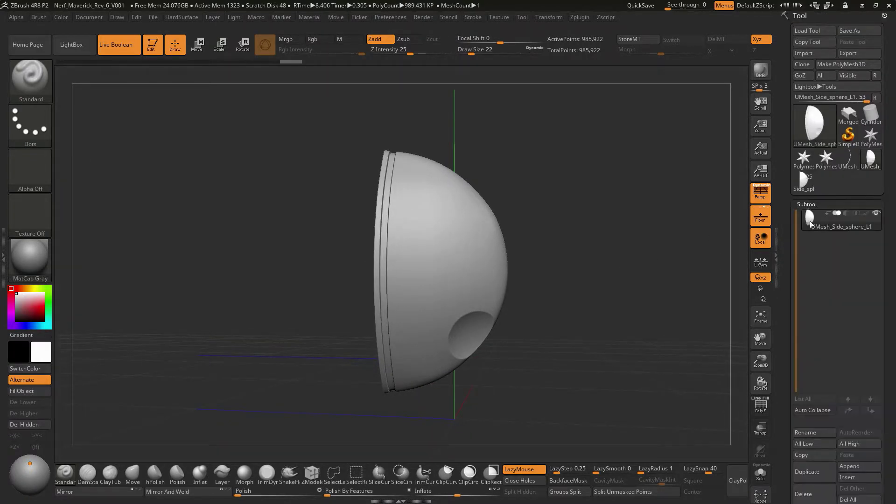
pyautogui.click(820, 432)
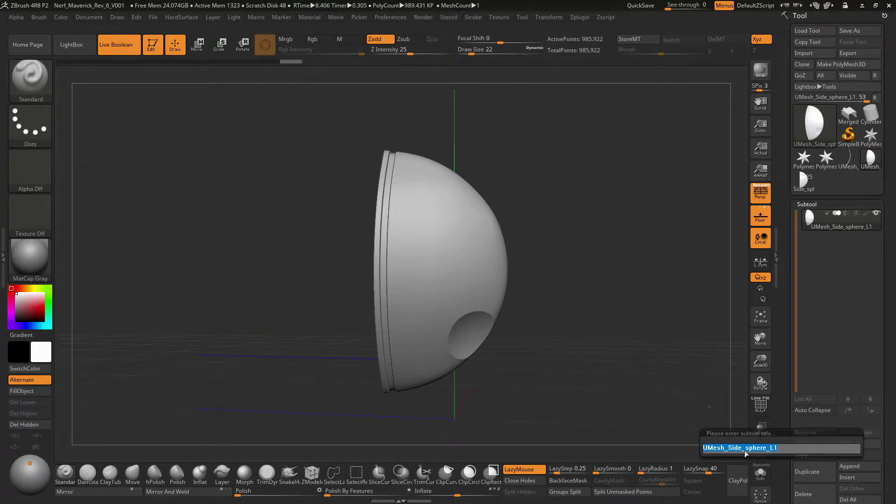
pyautogui.click(791, 452)
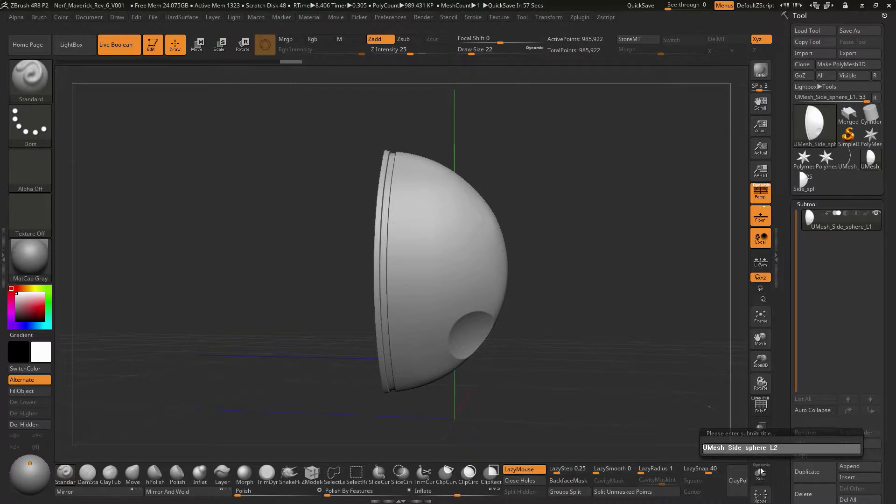
pyautogui.hotkey('shift', 'Left')
pyautogui.hotkey('shift', 'Left')
pyautogui.hotkey('shift', 'Left')
pyautogui.hotkey('shift', 'Left')
pyautogui.hotkey('shift', 'Left')
pyautogui.hotkey('shift', 'Left')
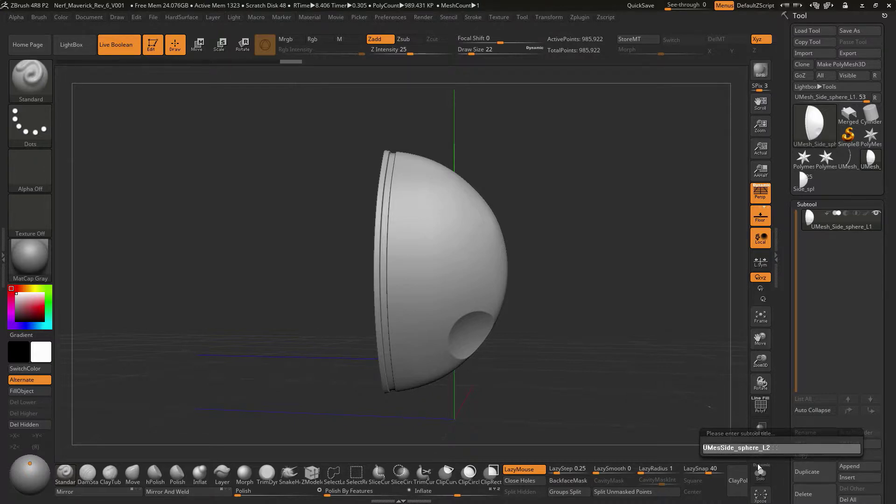
pyautogui.press('BackSpace')
pyautogui.press('Return')
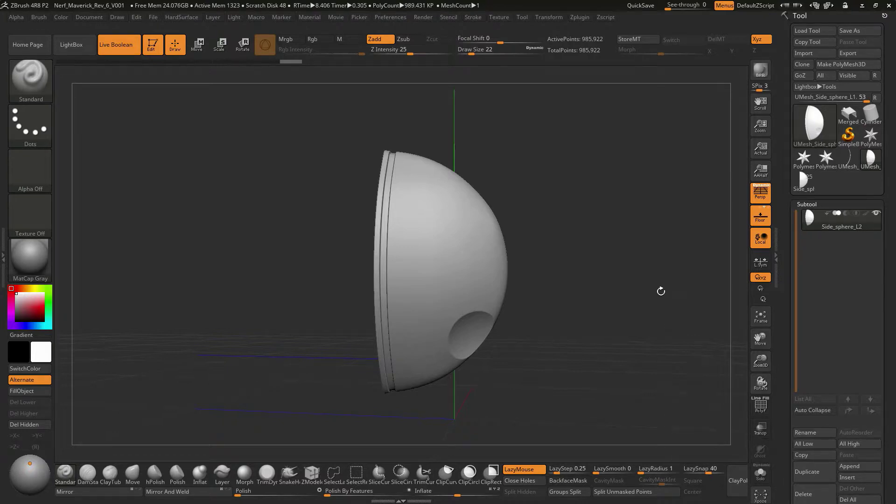
# Switch to the gun's multi-subtool tool and insert the Side_sphere_L2 mesh directly below the Grill subtool
pyautogui.click(813, 179)
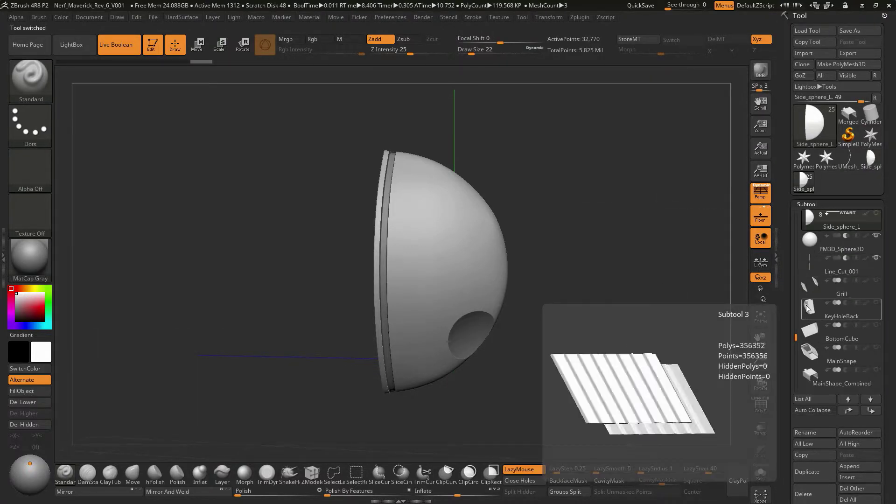
pyautogui.click(810, 288)
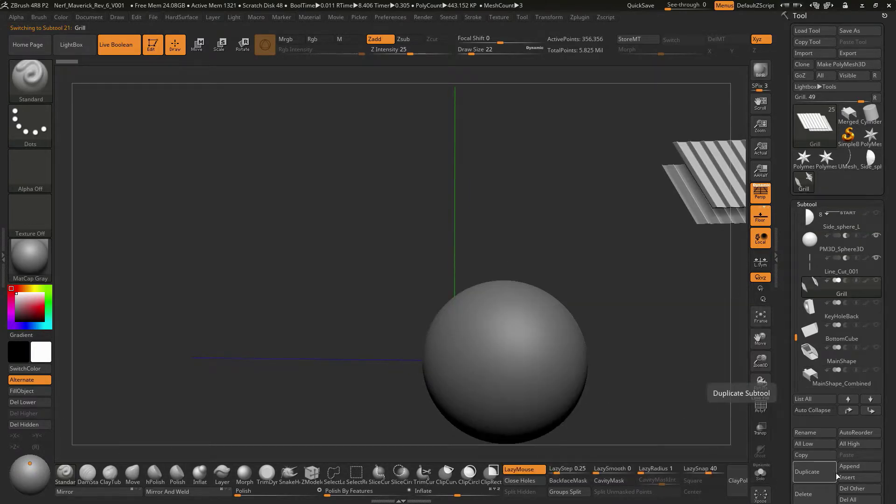
pyautogui.click(850, 478)
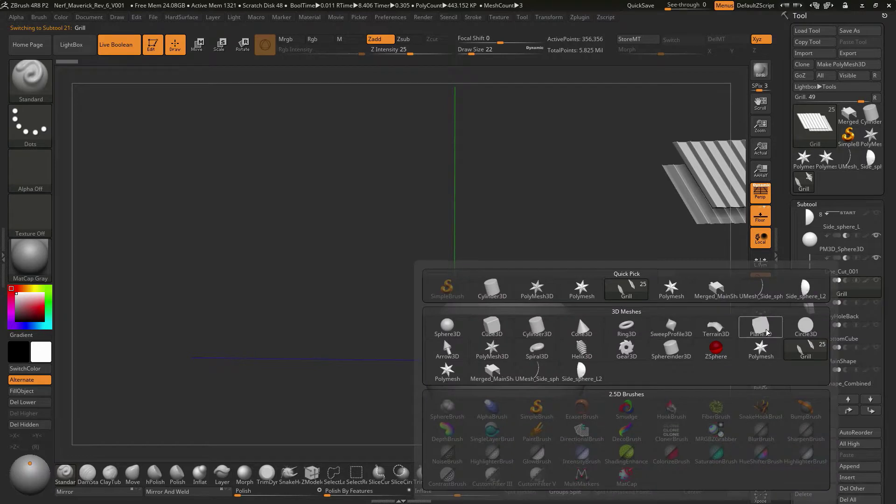
pyautogui.click(806, 292)
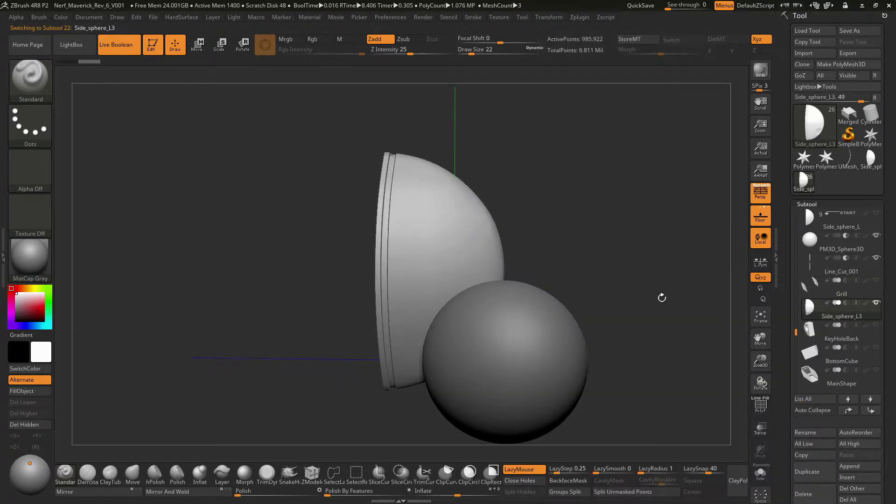
pyautogui.moveTo(667, 306); pyautogui.dragTo(677, 307)
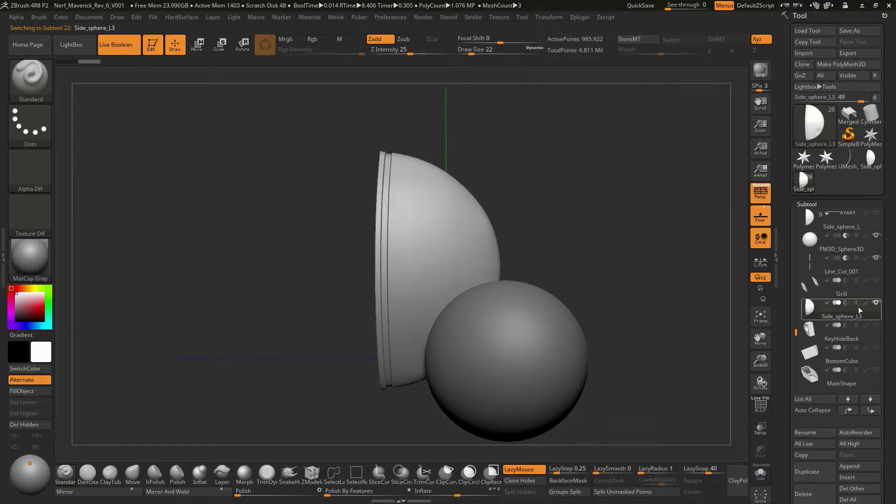
# Show all the gun's subtools, hide the Boolean source group starting with Side_sphere_L, and make MainShape_Combined visible
pyautogui.keyDown('shift'); pyautogui.click(877, 303); pyautogui.keyUp('shift')
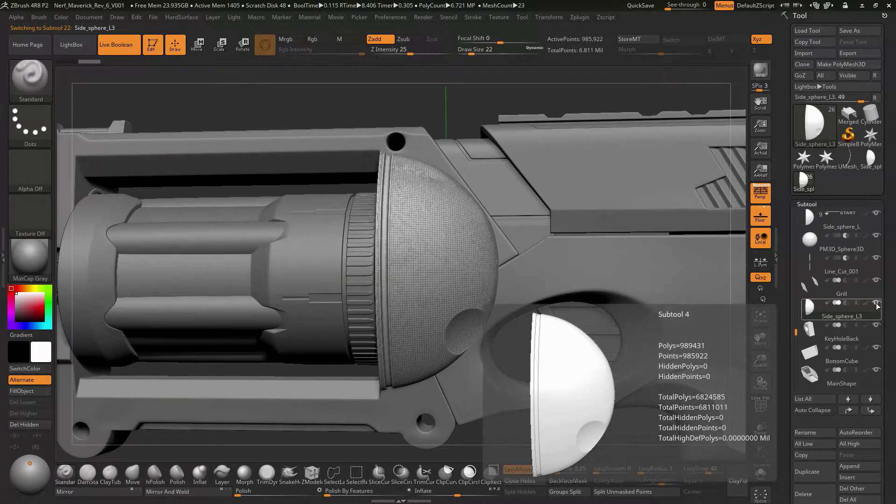
pyautogui.click(878, 219)
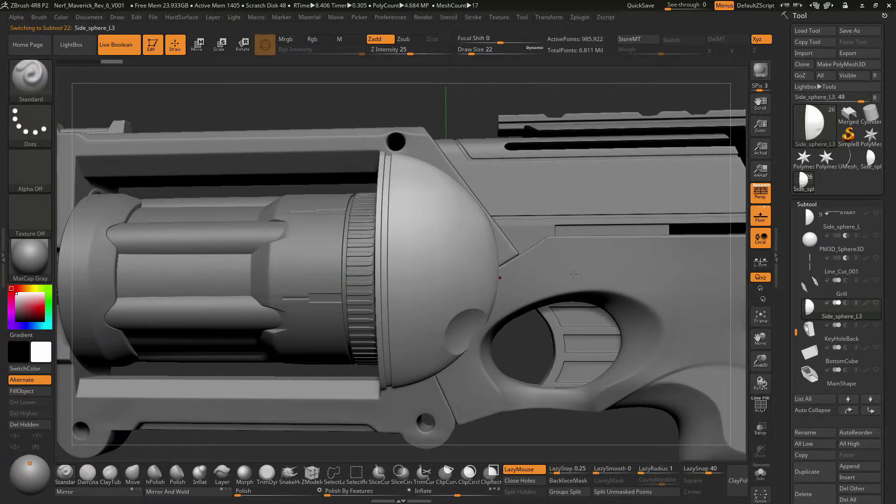
pyautogui.keyDown('alt'); pyautogui.moveTo(456, 109); pyautogui.dragTo(444, 125); pyautogui.keyUp('alt')
pyautogui.moveTo(677, 262); pyautogui.dragTo(703, 264)
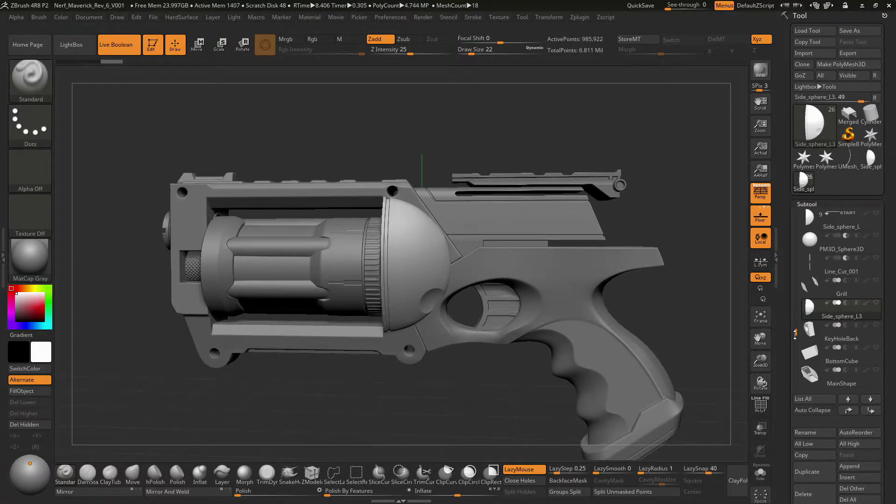
pyautogui.moveTo(796, 333); pyautogui.dragTo(796, 343)
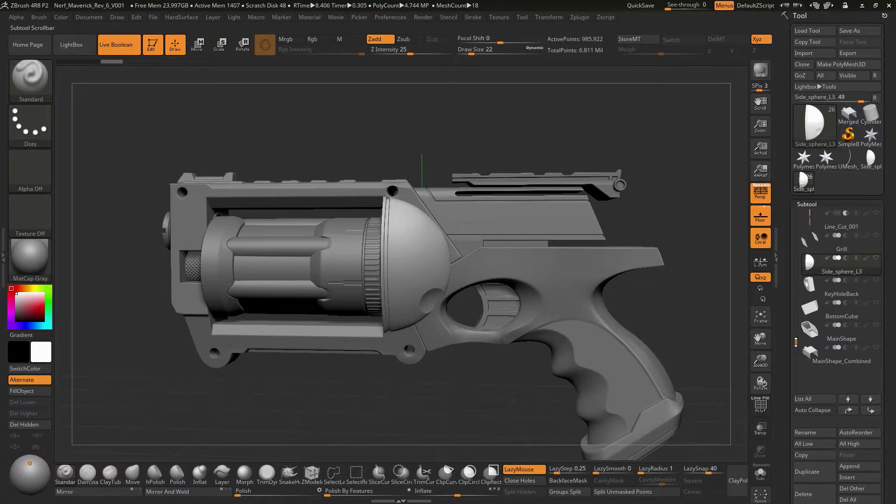
pyautogui.click(877, 347)
pyautogui.moveTo(678, 148); pyautogui.dragTo(696, 330)
pyautogui.keyDown('alt'); pyautogui.moveTo(668, 296); pyautogui.dragTo(581, 243, button='right'); pyautogui.keyUp('alt')
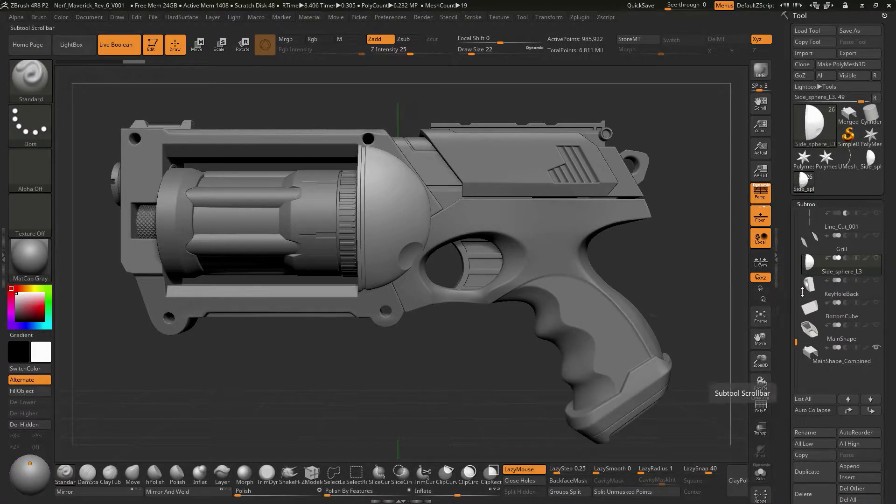
# View the gun from the Custom 1 and Custom 2 reference views, finishing on Custom 1
pyautogui.moveTo(810, 311)
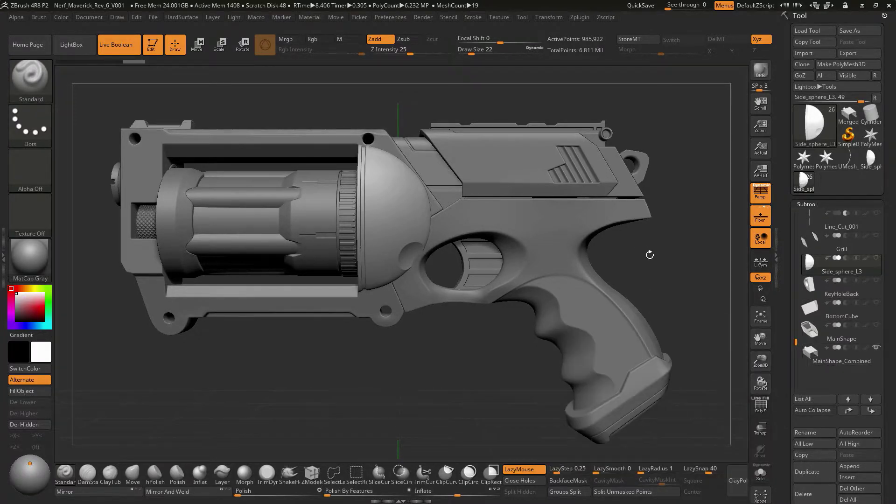
pyautogui.moveTo(651, 254); pyautogui.dragTo(677, 274)
pyautogui.moveTo(326, 92); pyautogui.dragTo(416, 98)
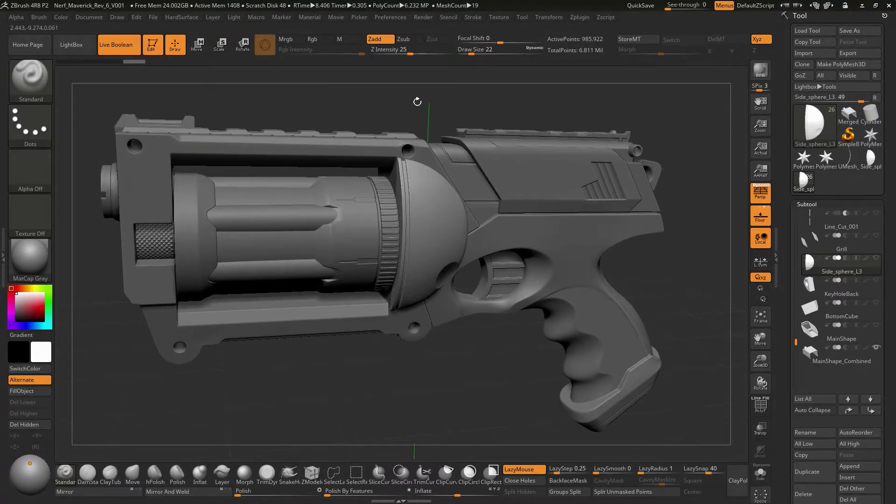
pyautogui.click(500, 17)
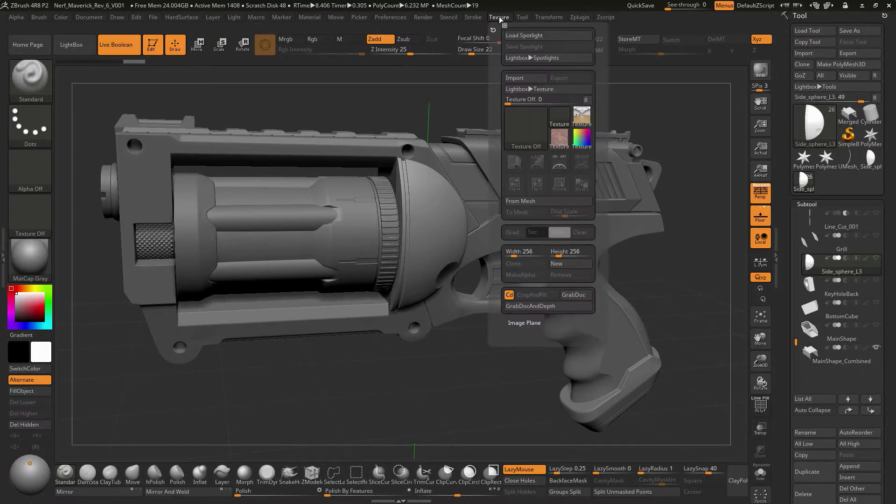
pyautogui.click(521, 323)
pyautogui.click(531, 363)
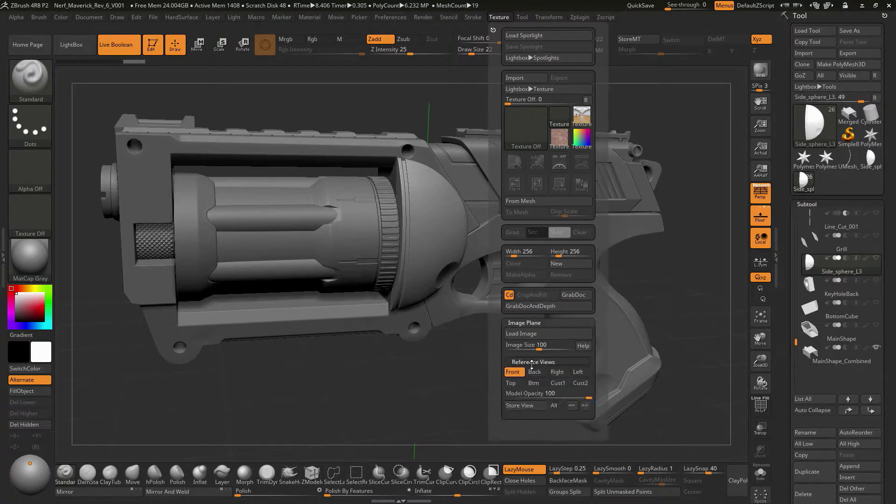
pyautogui.click(557, 383)
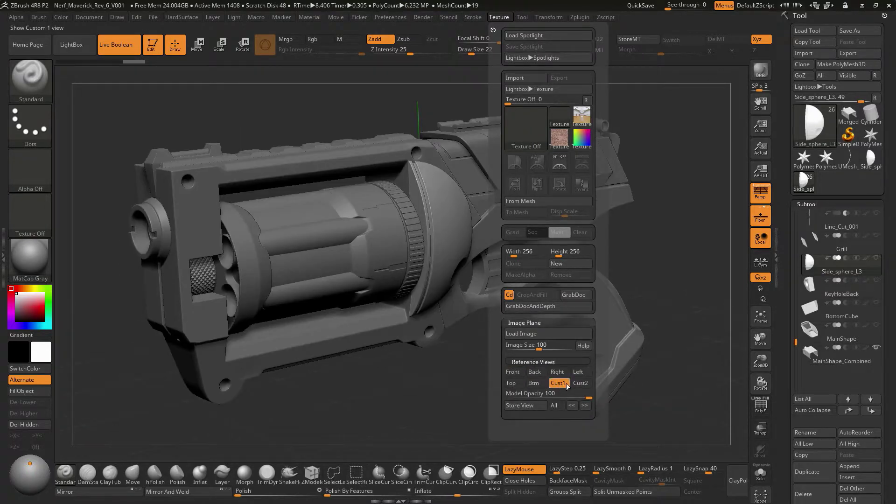
pyautogui.click(580, 383)
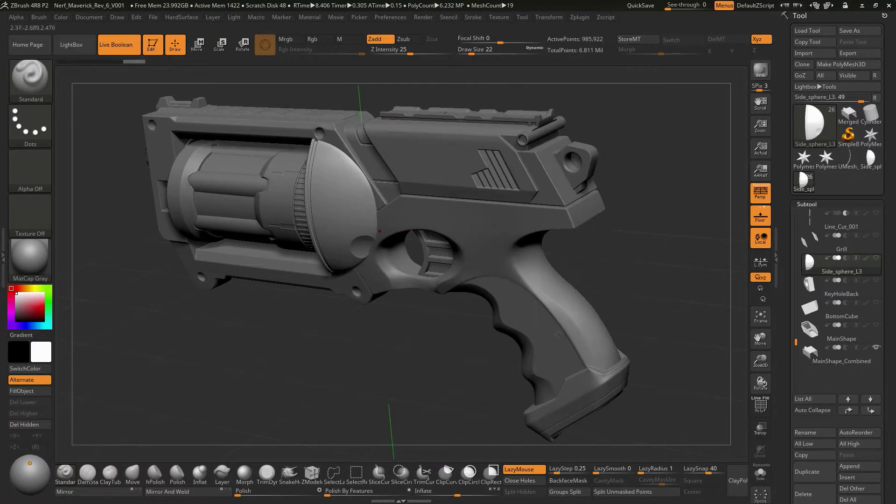
pyautogui.click(499, 17)
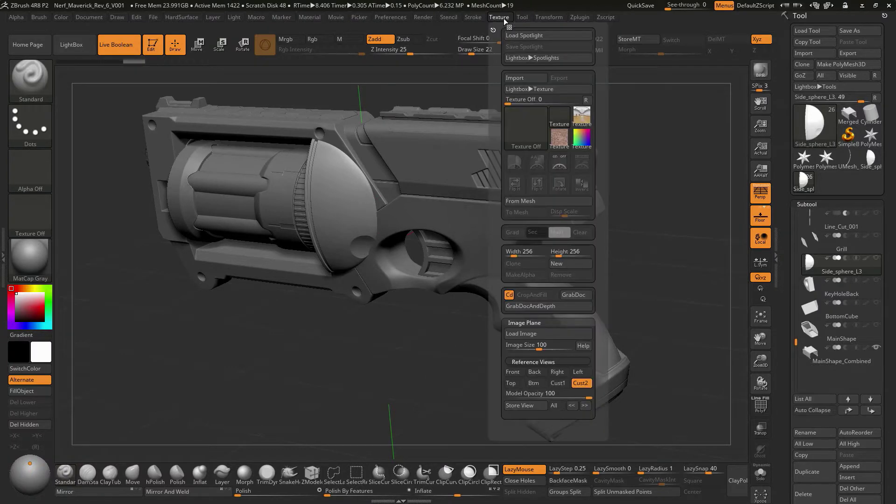
pyautogui.click(561, 384)
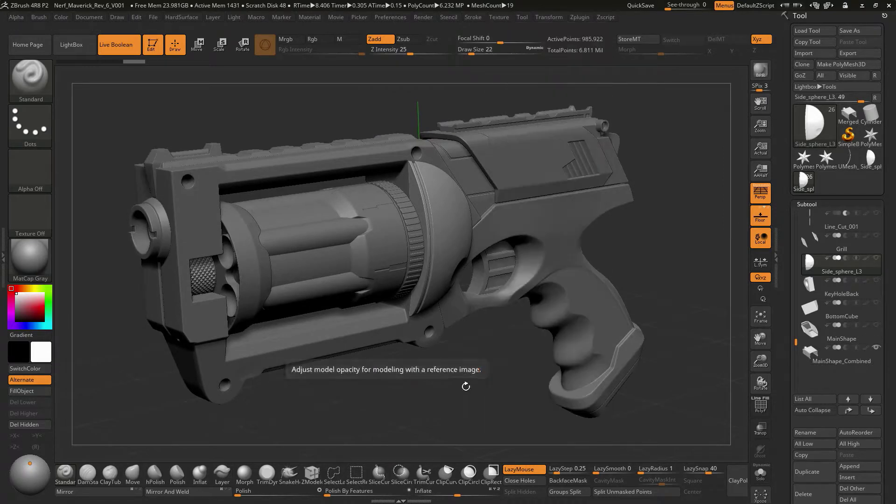
# Render the assembled gun with BPR from the Custom 1 view
pyautogui.click(499, 17)
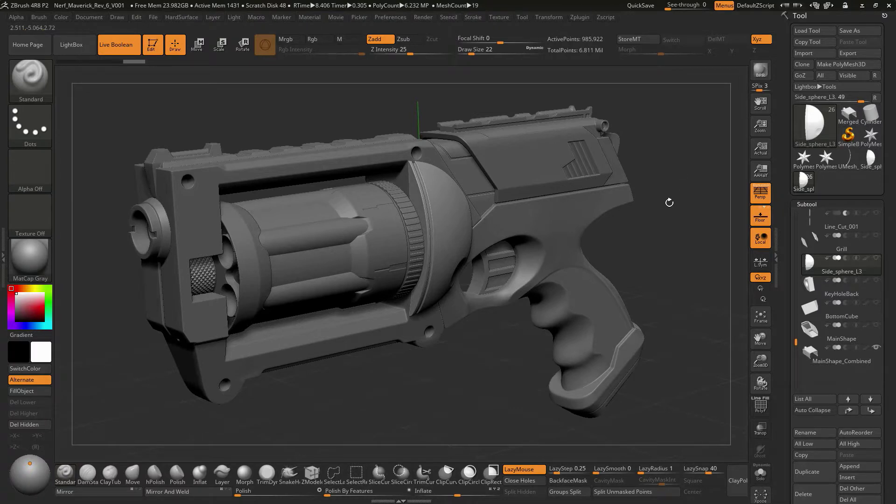
pyautogui.press('shift')
pyautogui.hotkey('shift', 'r')
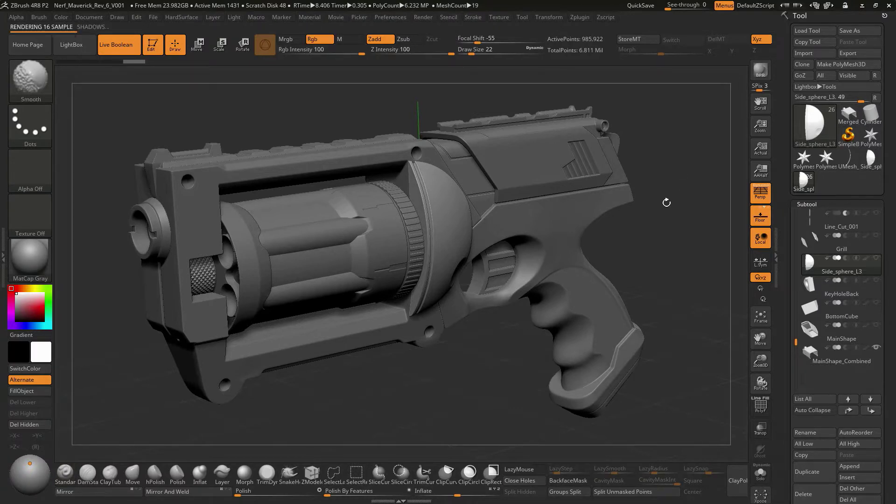
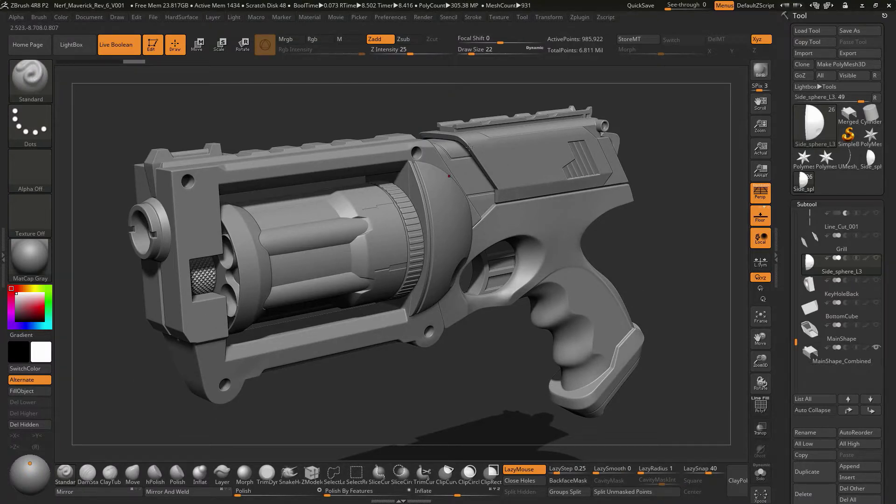
# Try a smaller floor grid size in the Draw settings, finishing with Grid Size set back to 100
pyautogui.click(116, 17)
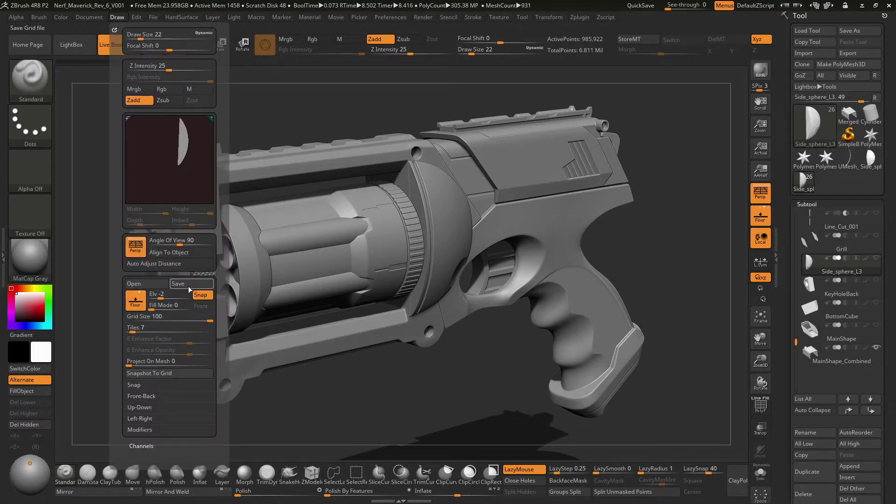
pyautogui.moveTo(152, 317); pyautogui.dragTo(181, 321)
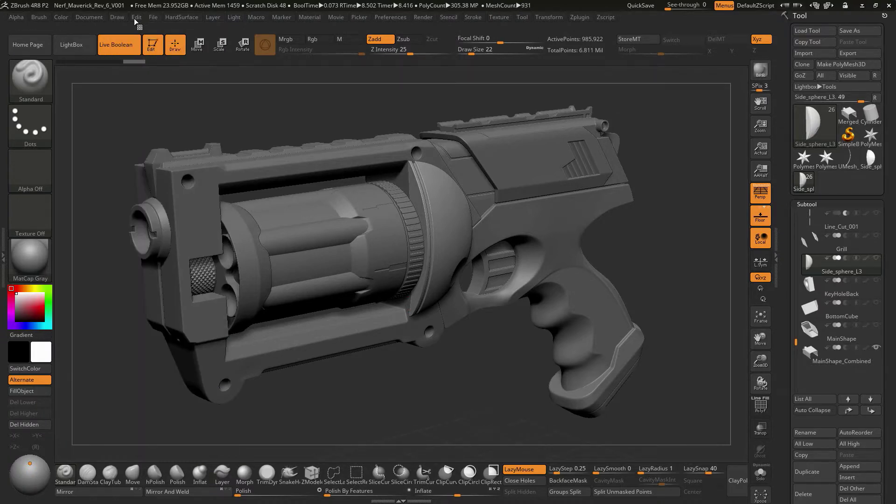
pyautogui.click(116, 17)
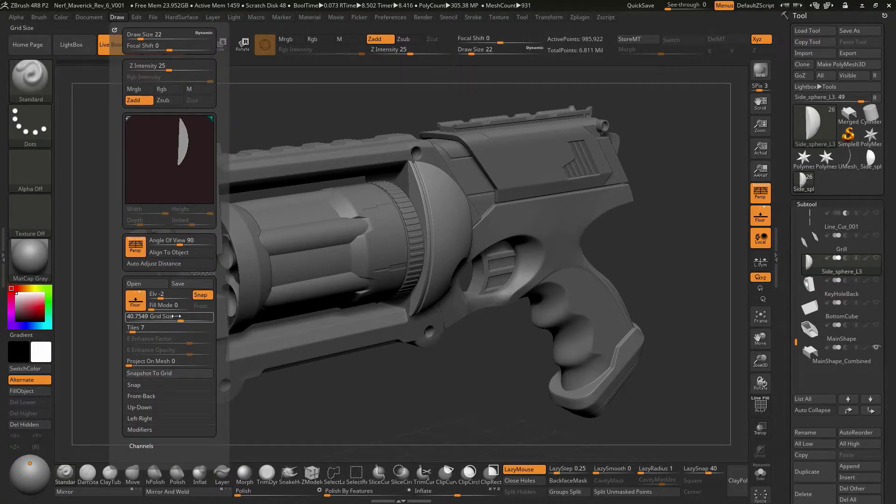
pyautogui.moveTo(176, 316); pyautogui.dragTo(203, 326)
pyautogui.write('100')
pyautogui.press('Return')
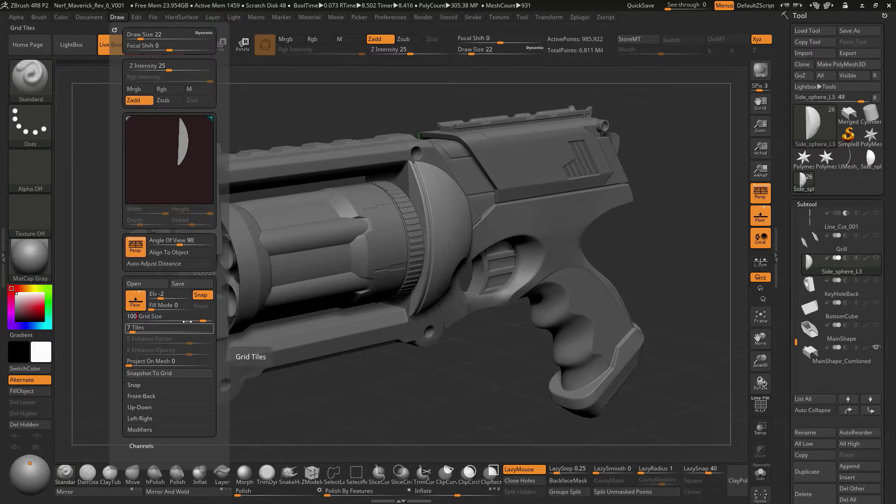
# Try a floor grid elevation of -1 beneath the gun and revert it
pyautogui.click(162, 298)
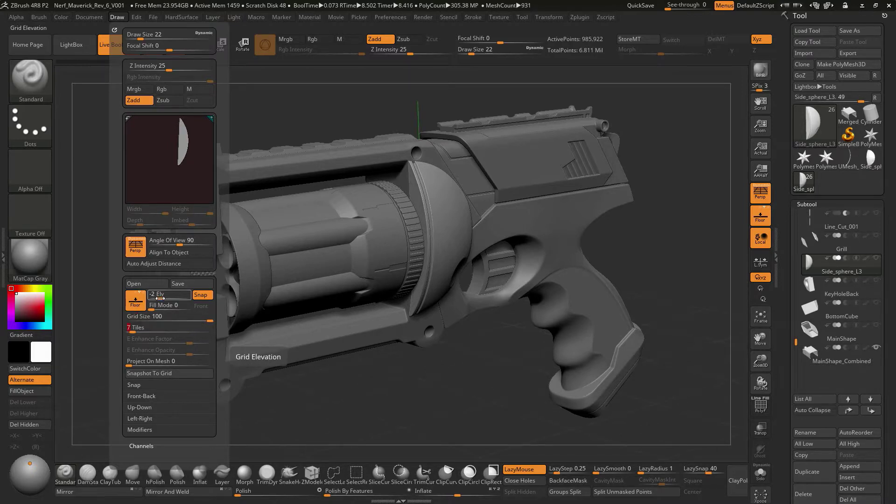
pyautogui.click(160, 298)
pyautogui.click(164, 305)
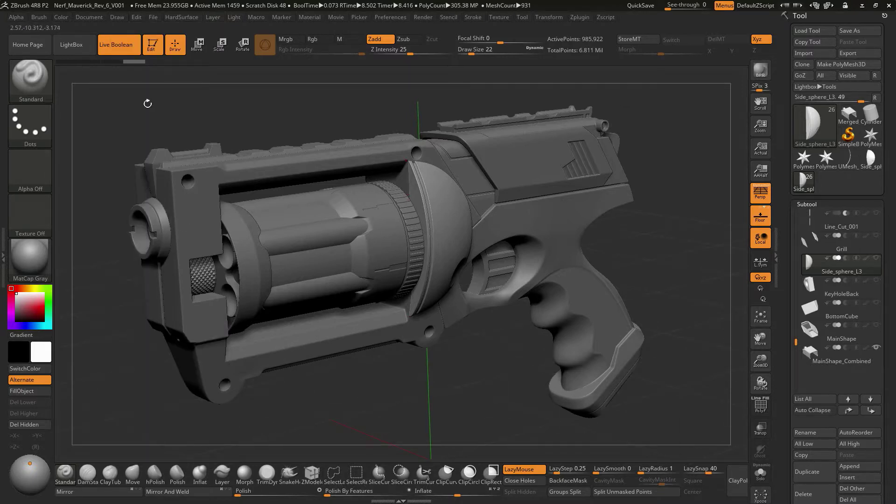
pyautogui.click(118, 17)
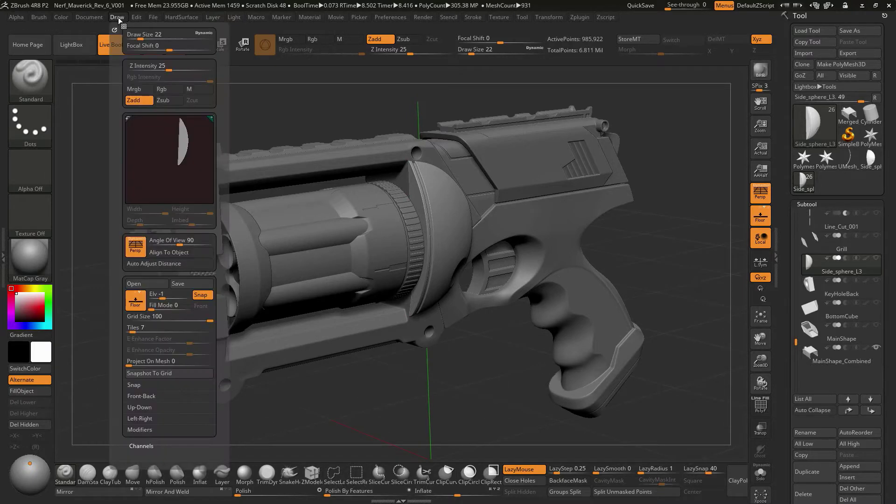
pyautogui.click(160, 298)
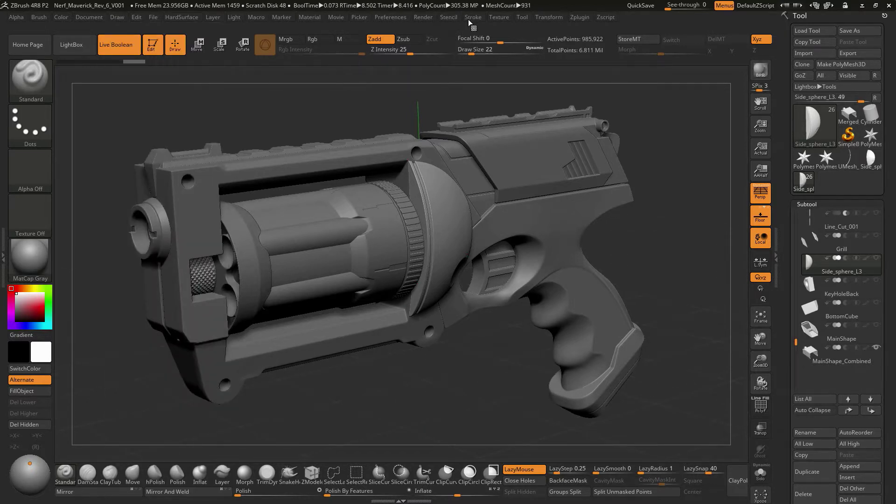
# Enable ambient occlusion alongside shadows in the render properties
pyautogui.click(423, 19)
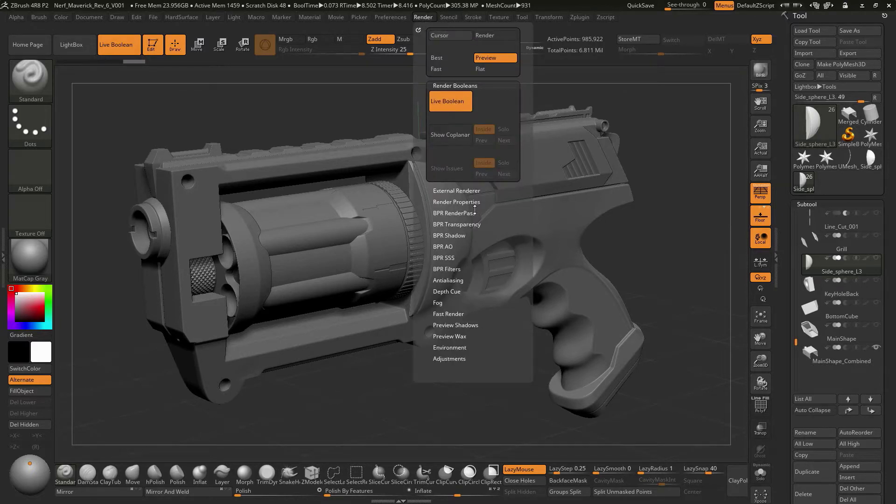
pyautogui.click(460, 201)
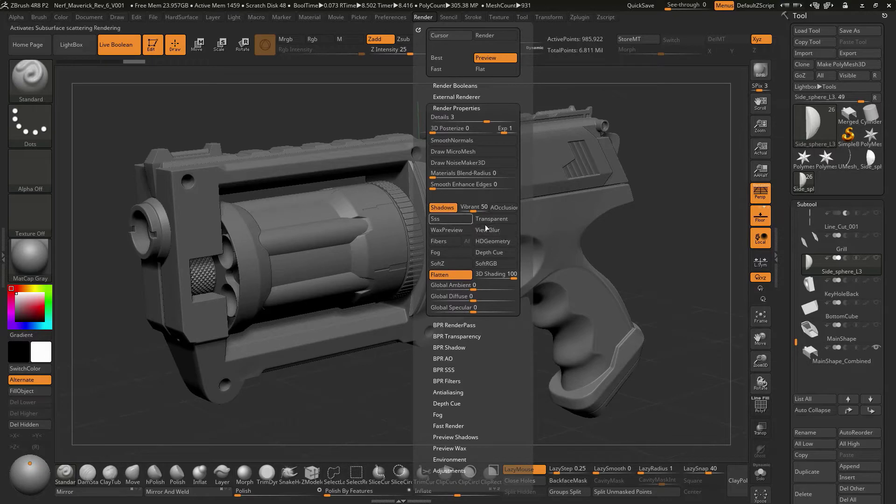
pyautogui.click(507, 208)
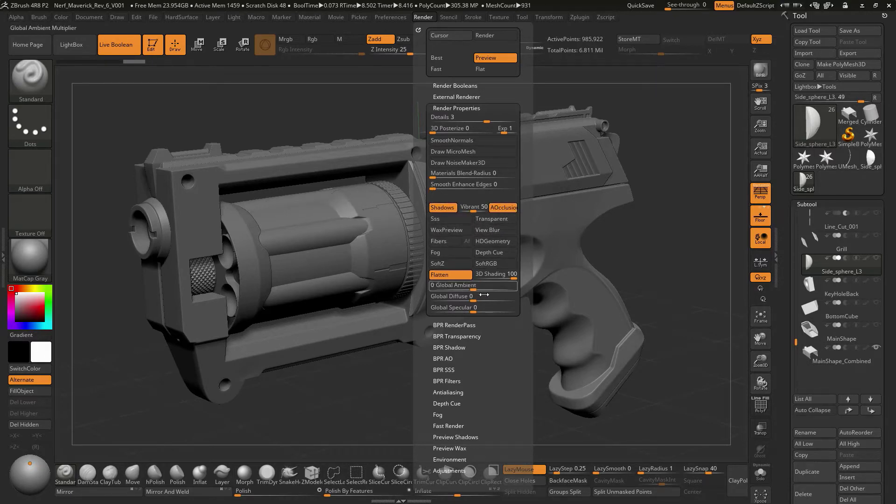
pyautogui.moveTo(499, 332); pyautogui.dragTo(499, 252)
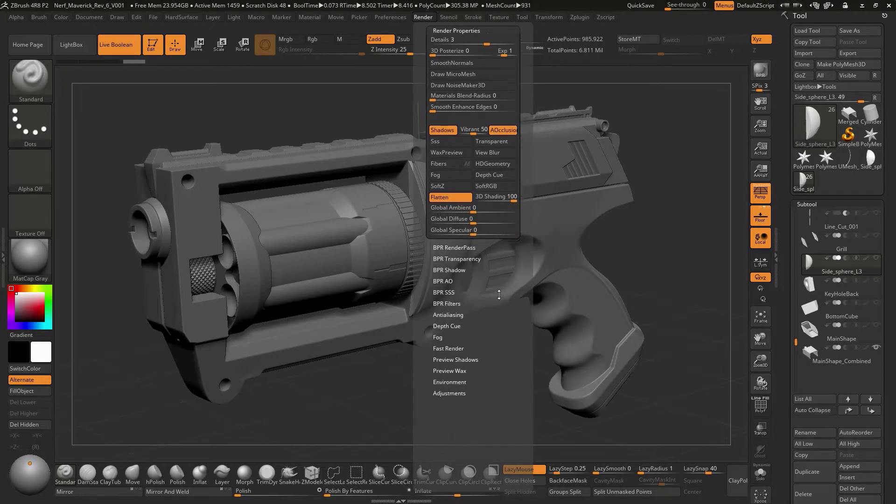
# Set the BPR ambient occlusion resolution to 1024
pyautogui.click(449, 268)
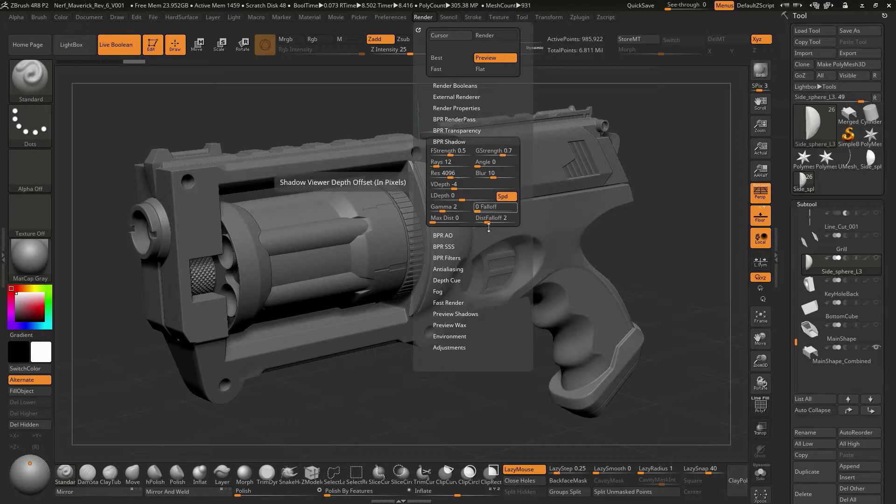
pyautogui.click(444, 235)
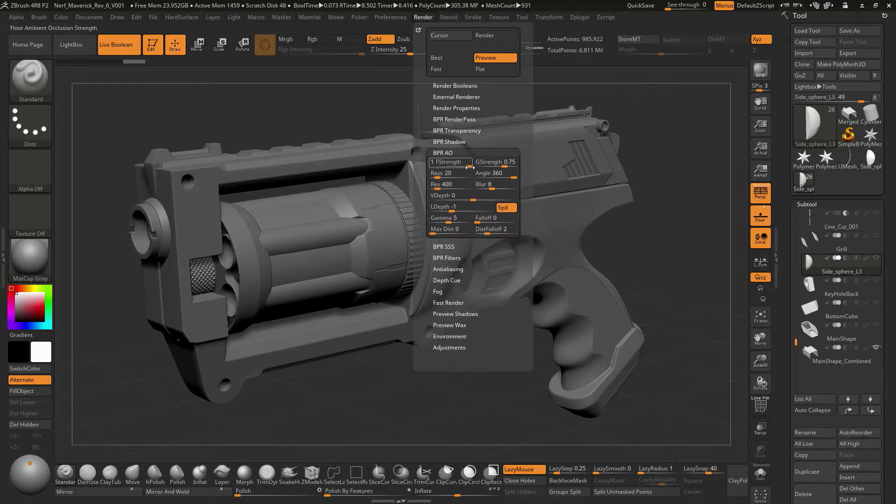
pyautogui.click(445, 188)
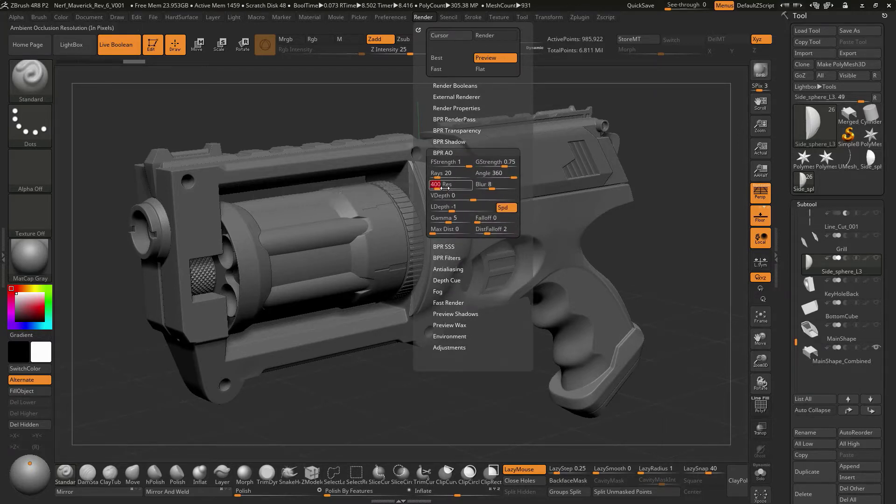
pyautogui.write('1024')
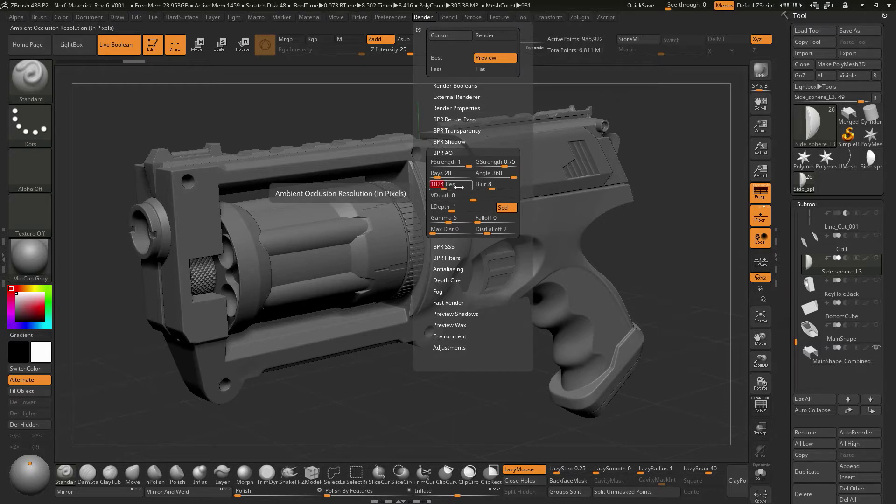
pyautogui.press('Return')
# Review the BPR Shadow, BPR AO, Render Properties and BPR RenderPass settings
pyautogui.click(459, 141)
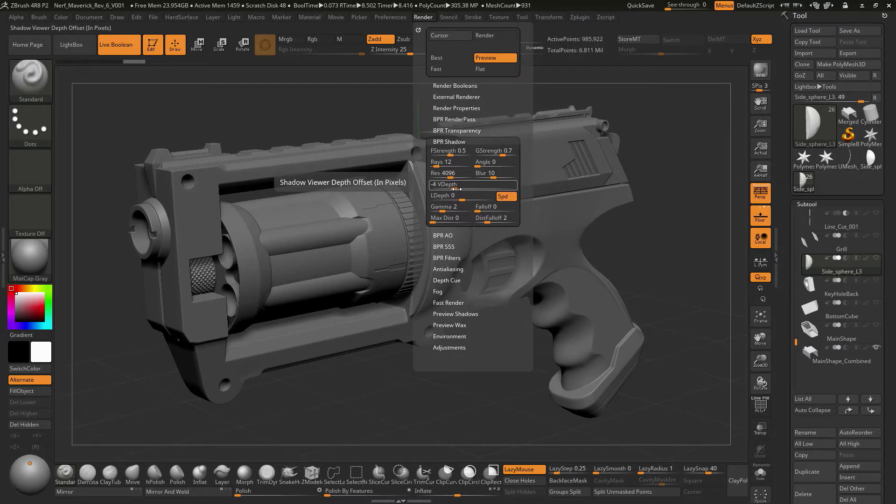
pyautogui.click(425, 17)
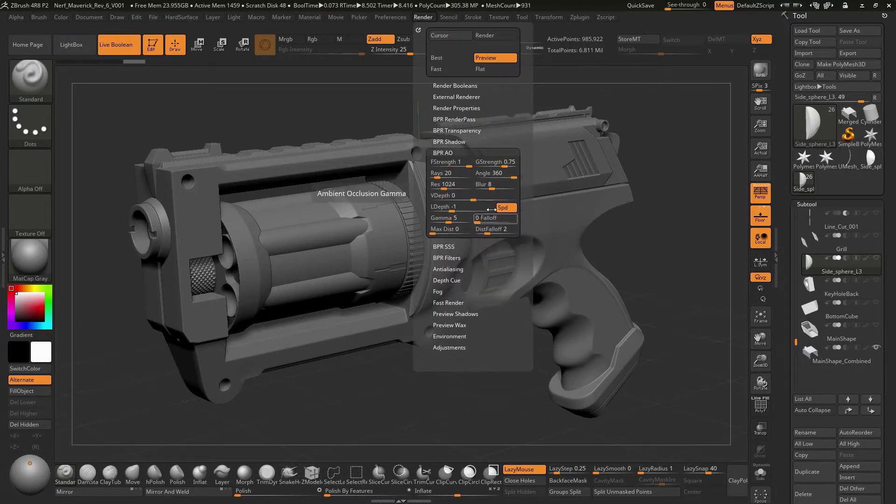
pyautogui.click(444, 152)
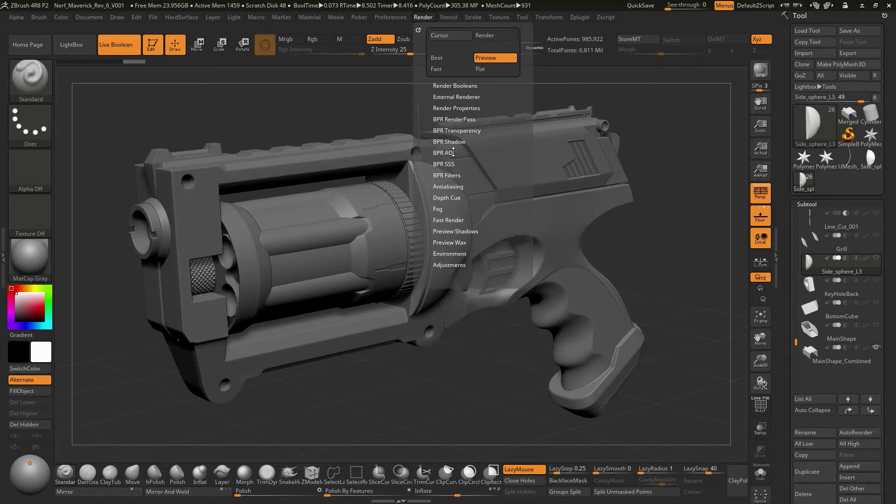
pyautogui.click(467, 107)
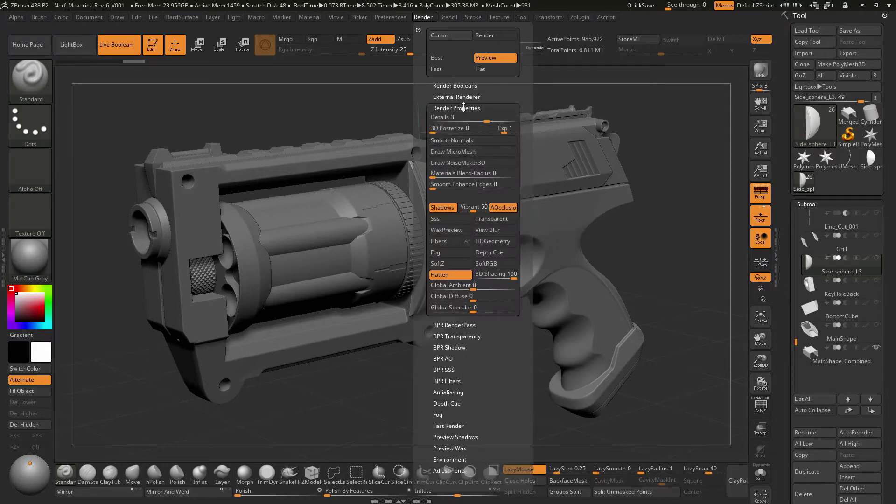
pyautogui.click(464, 107)
pyautogui.click(458, 95)
pyautogui.click(458, 95)
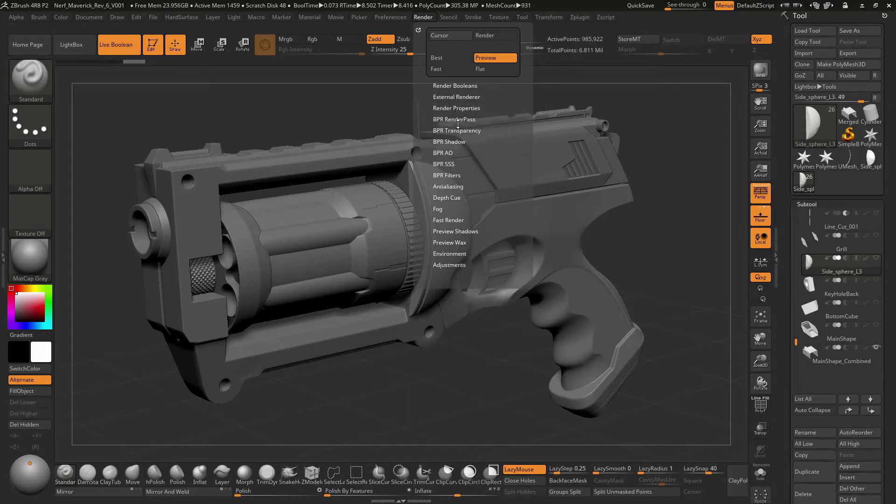
pyautogui.click(458, 119)
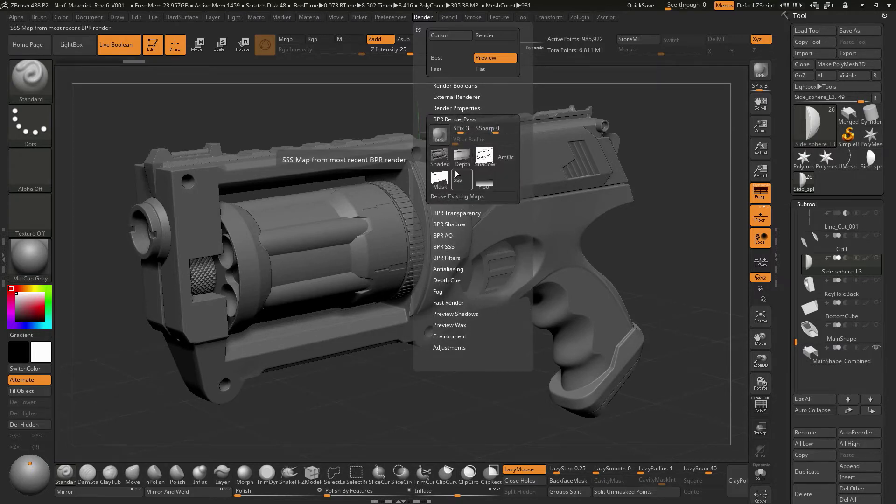
# Enable the F1 BPR filter and render the gun with BPR
pyautogui.click(449, 258)
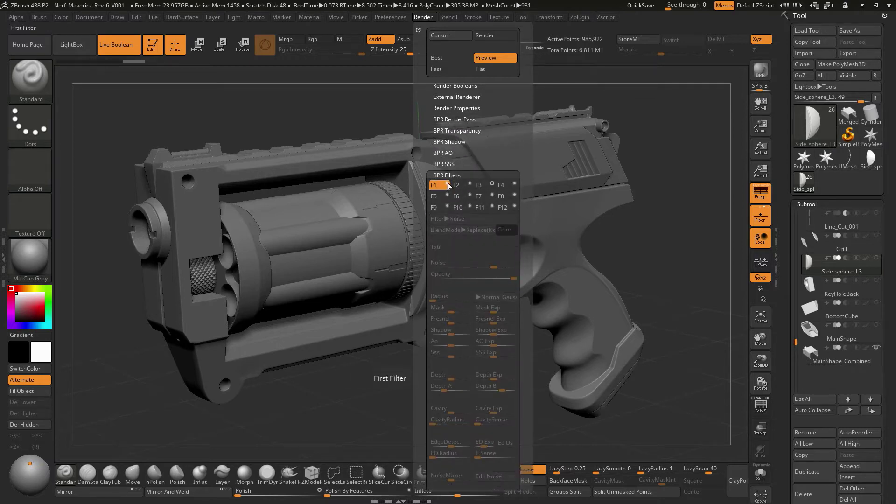
pyautogui.click(448, 185)
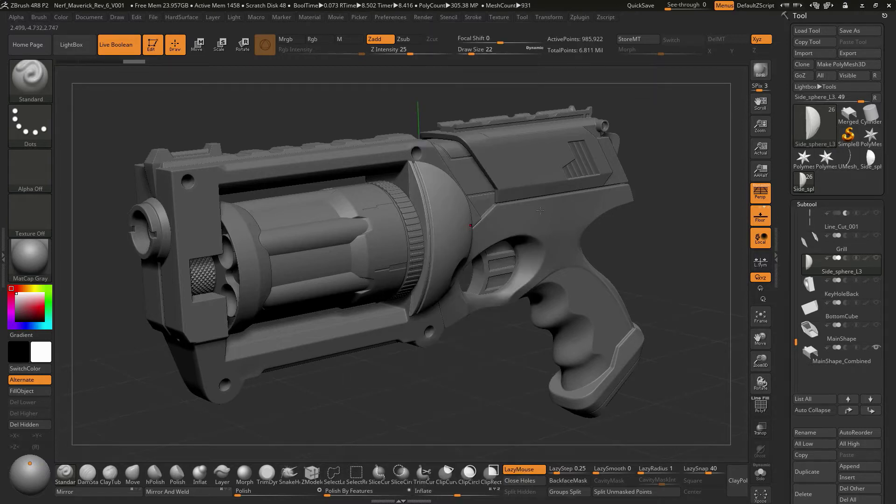
pyautogui.hotkey('shift', 'r')
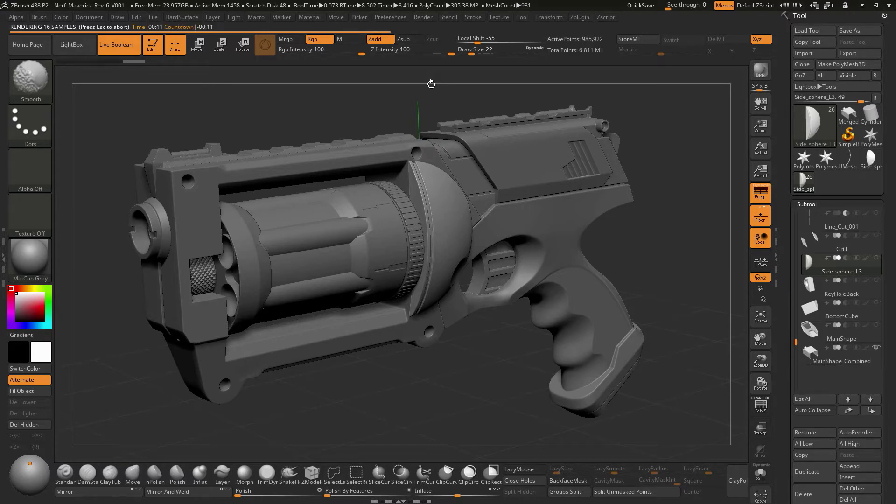
# Toggle the F1 filter to compare it on the render, and lower its Noise strength until the grain is barely noticeable
pyautogui.click(423, 18)
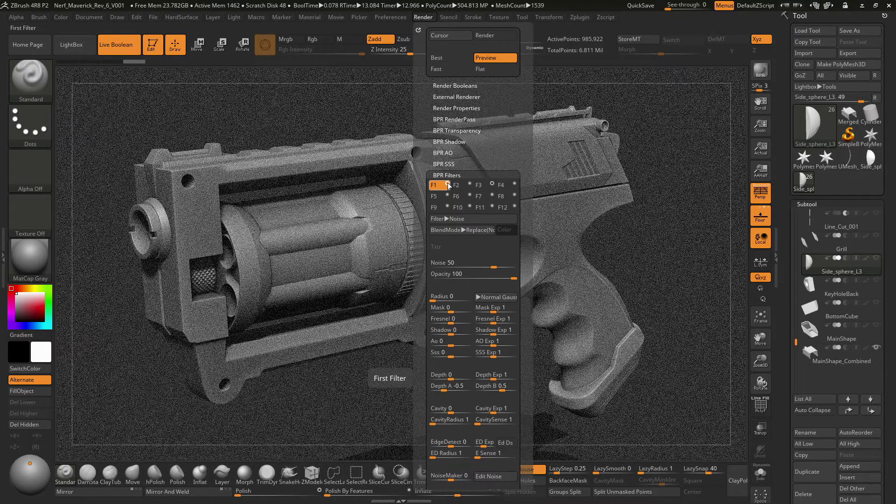
pyautogui.click(448, 184)
pyautogui.click(449, 184)
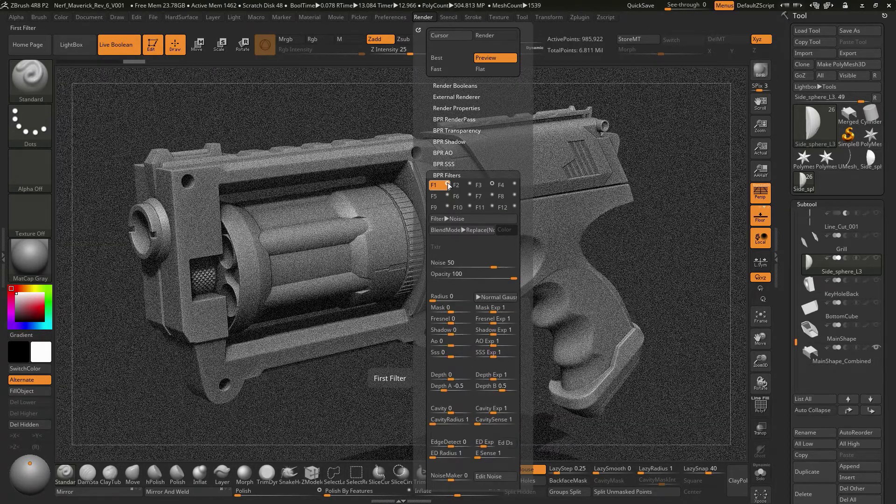
pyautogui.click(457, 262)
pyautogui.moveTo(456, 263); pyautogui.dragTo(456, 263)
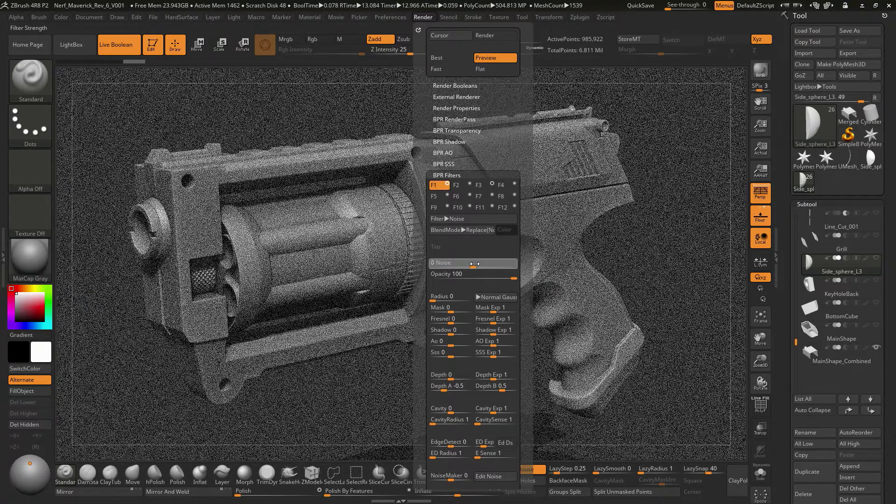
pyautogui.click(478, 265)
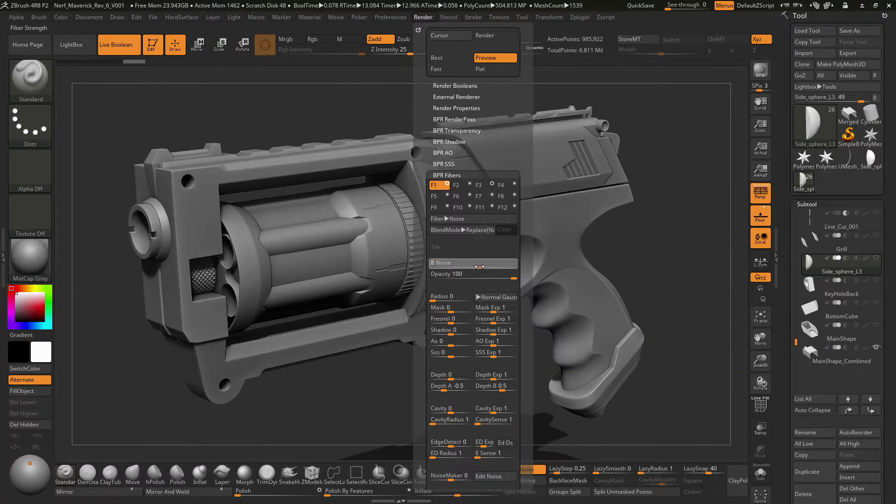
pyautogui.click(480, 267)
pyautogui.click(483, 267)
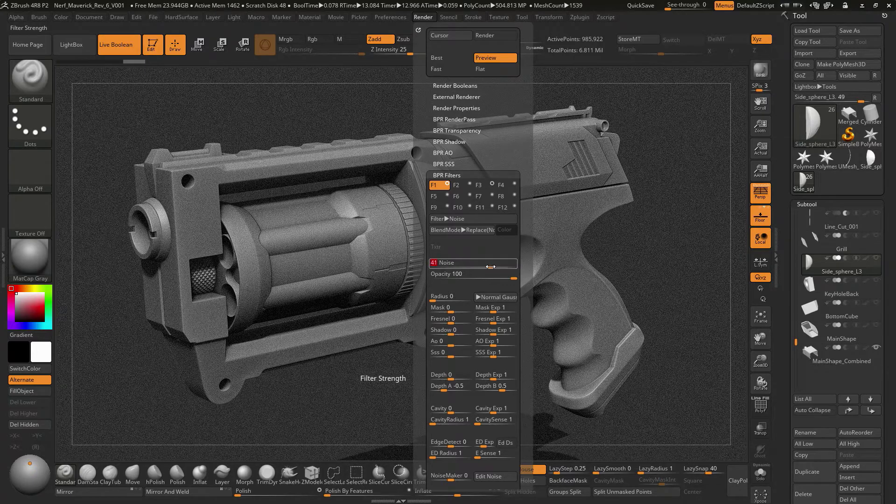
pyautogui.moveTo(484, 266); pyautogui.dragTo(451, 274)
pyautogui.click(486, 267)
# Select the F3 Sharpen filter, test different strengths on the render, and set Sharpen to 70
pyautogui.click(480, 185)
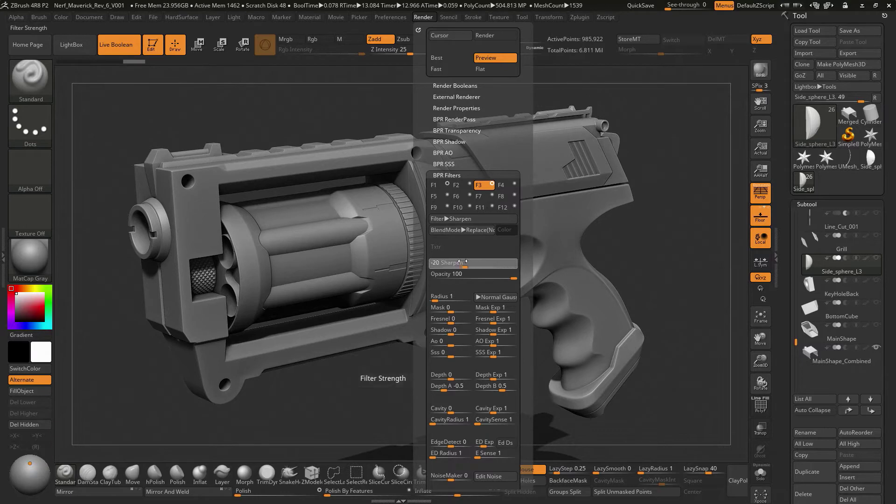
pyautogui.moveTo(462, 263); pyautogui.dragTo(437, 265)
pyautogui.moveTo(489, 266); pyautogui.dragTo(505, 267)
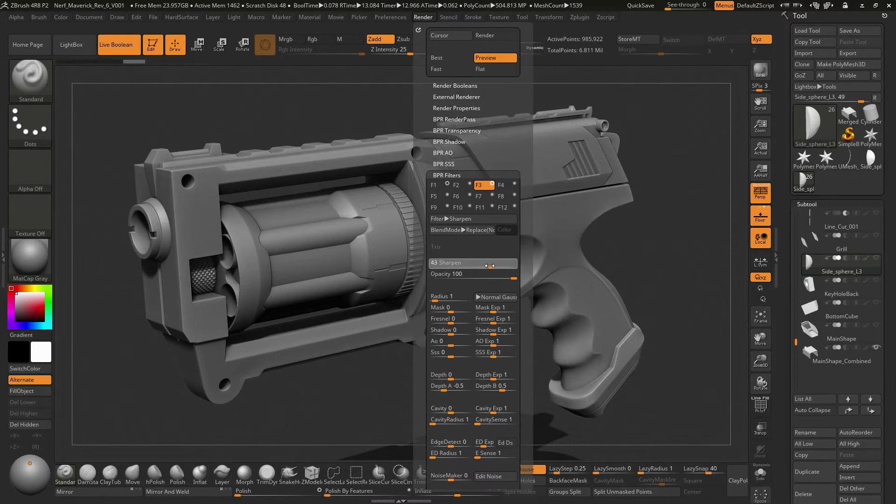
pyautogui.moveTo(496, 265); pyautogui.dragTo(495, 266)
pyautogui.write('70')
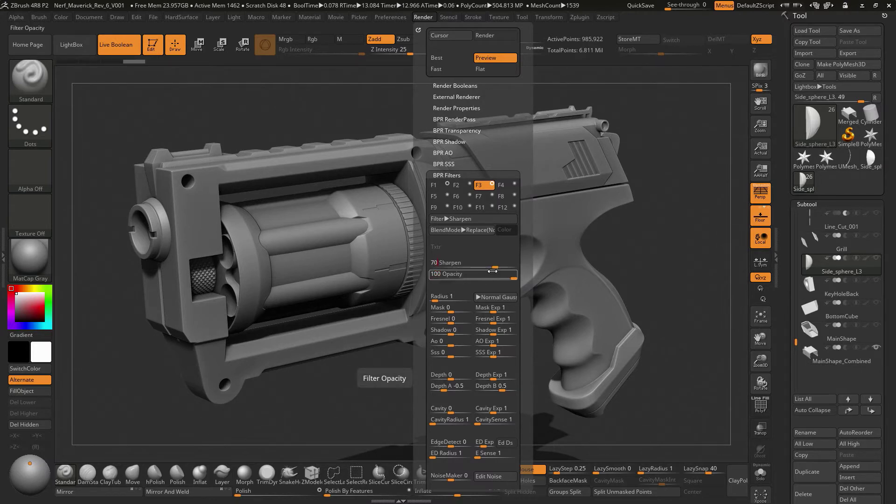
pyautogui.press('Tab')
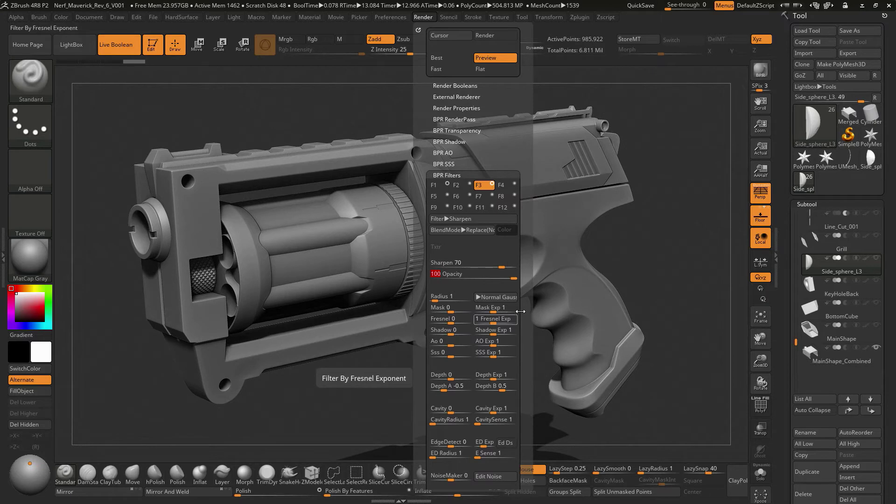